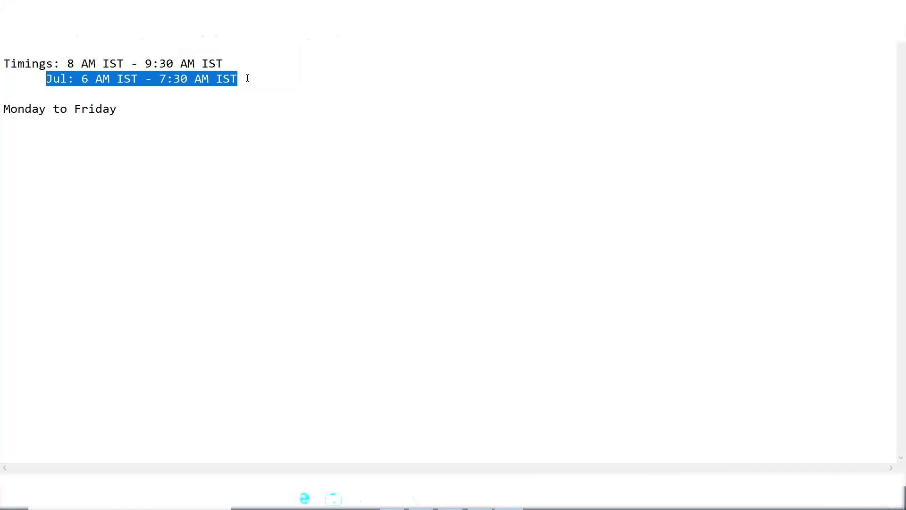
Review the course duration and class timing notes in Notepad
left_click_drag(136, 108, 4, 31)
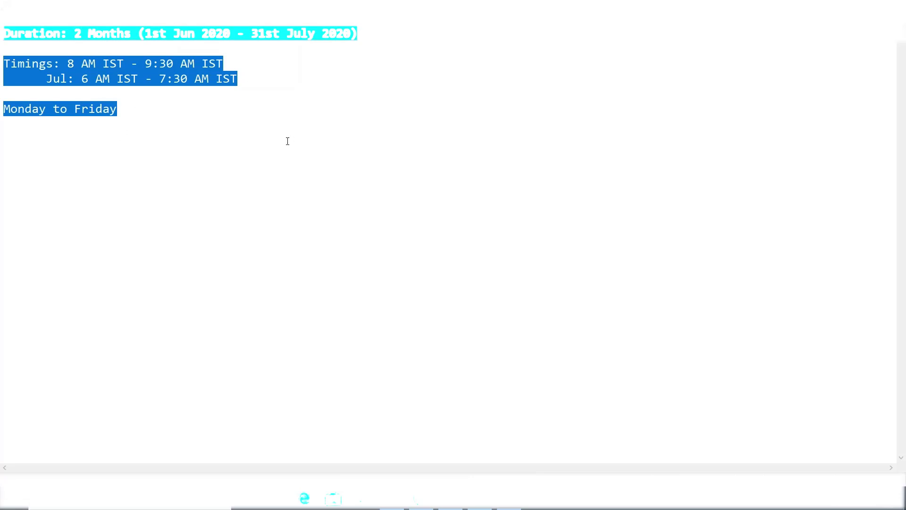
left_click(175, 117)
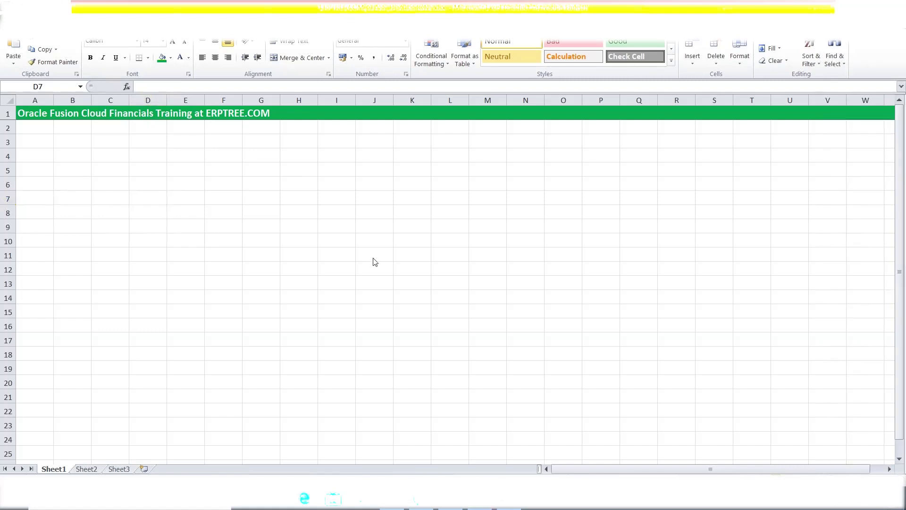
left_click(41, 134)
left_click(30, 131)
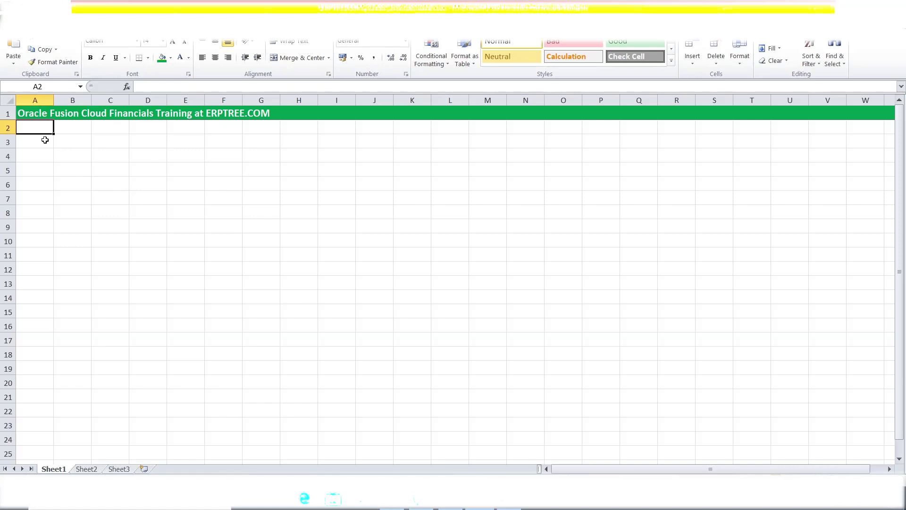
left_click(45, 141)
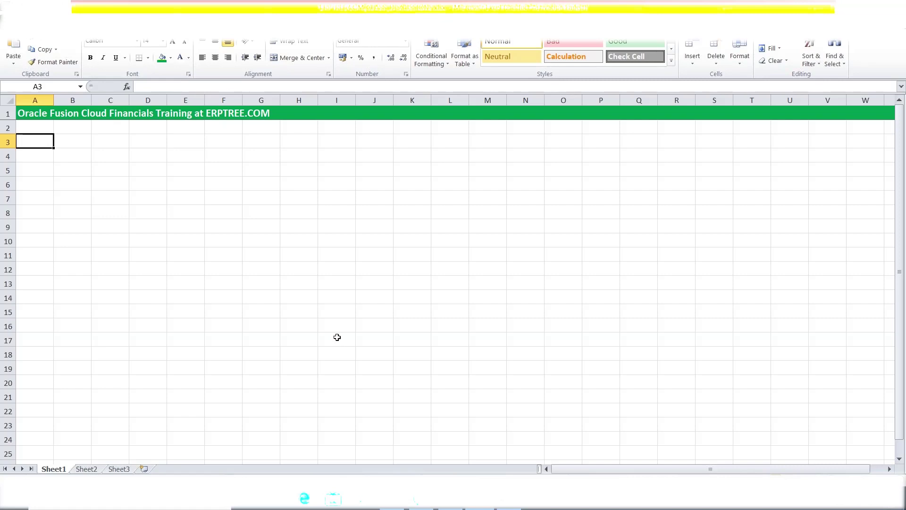
Enter the heading 'Roles' in cell A2
key("Up")
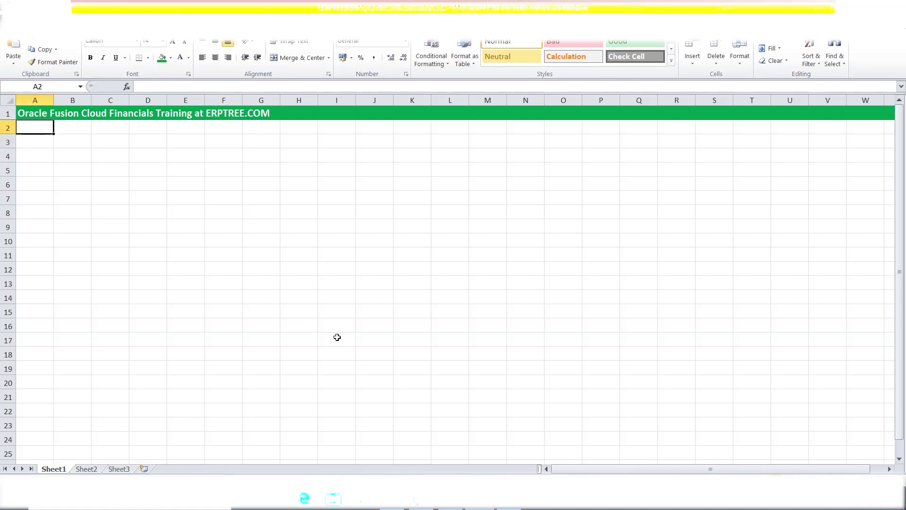
type("R")
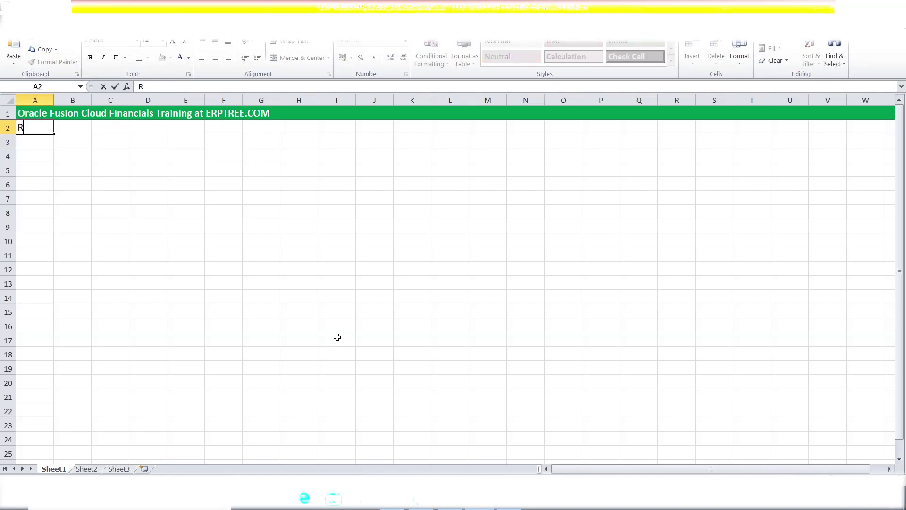
type("oles")
key("Return")
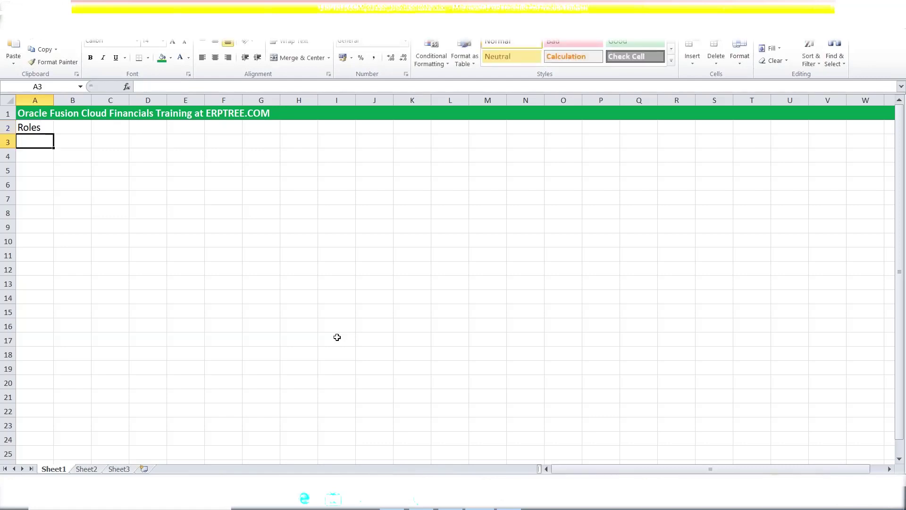
Enter 'RBAC (Role Based Access Control)' in cell A4, correcting the typo
key("Down")
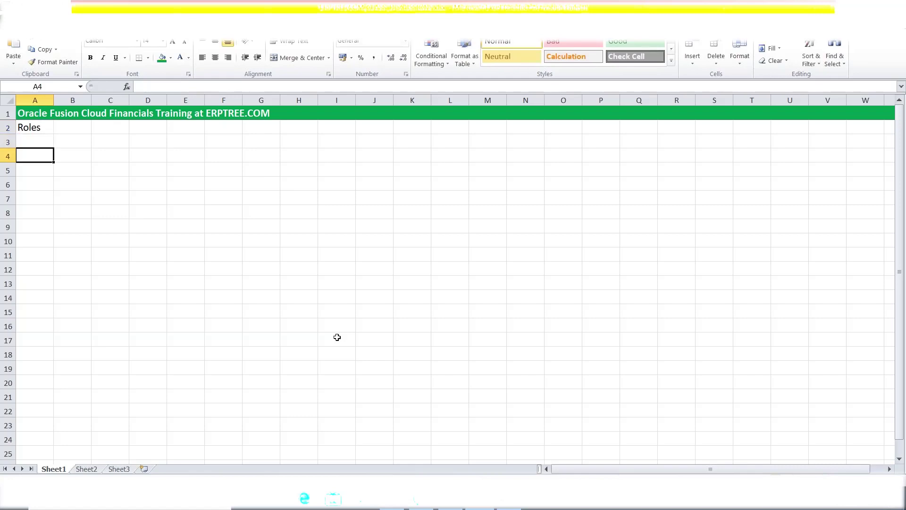
type("R")
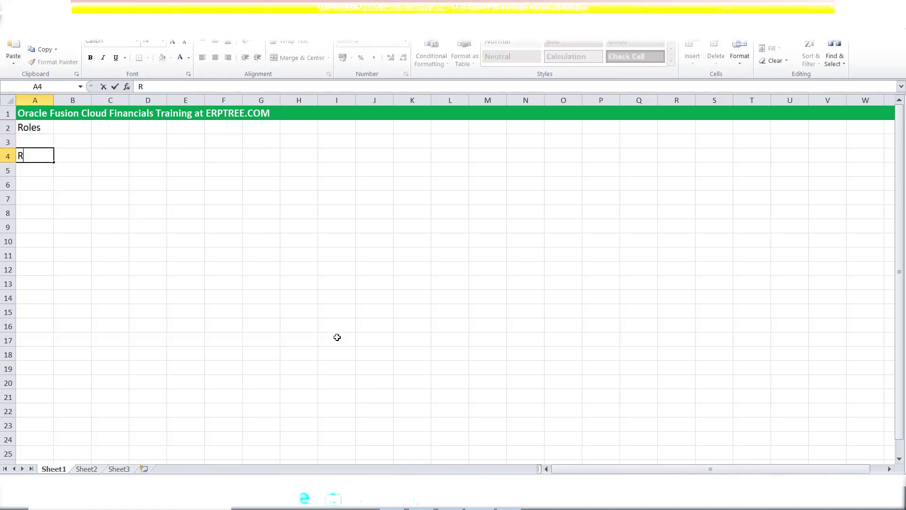
type("BAC (Role Baseed")
key("BackSpace")
key("BackSpace")
key("BackSpace")
type("d Access Control)")
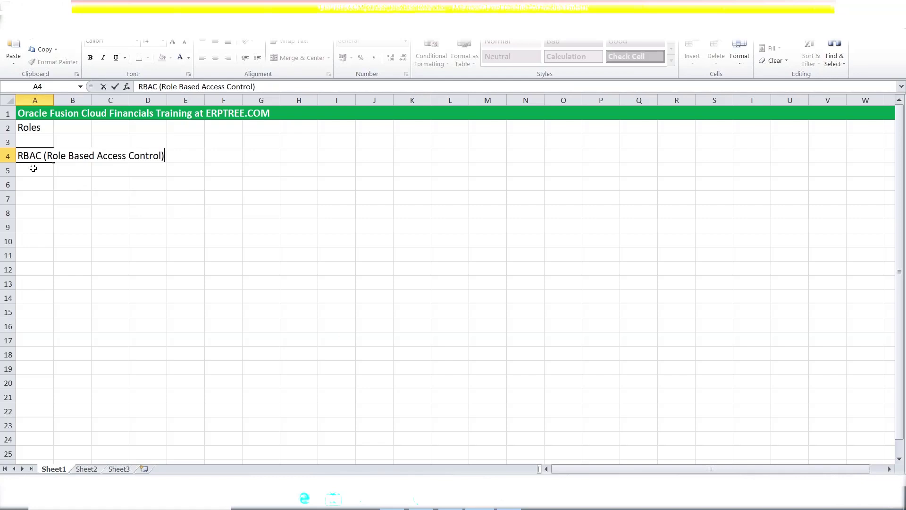
Fill the entire row 4 with standard Yellow
left_click(7, 156)
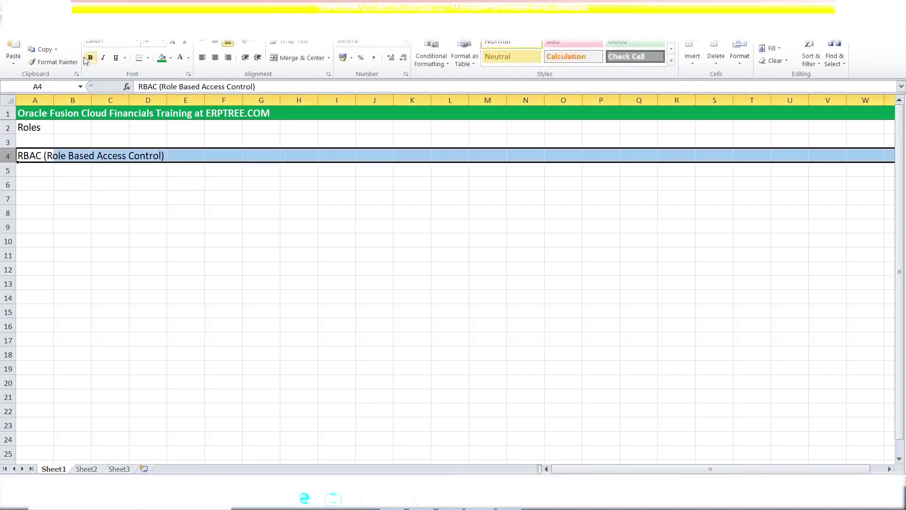
left_click(162, 58)
left_click(170, 58)
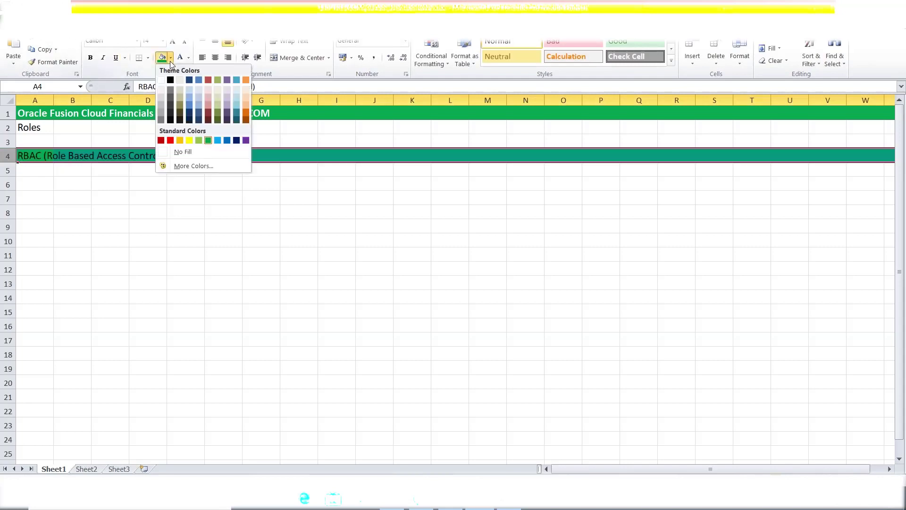
left_click(190, 140)
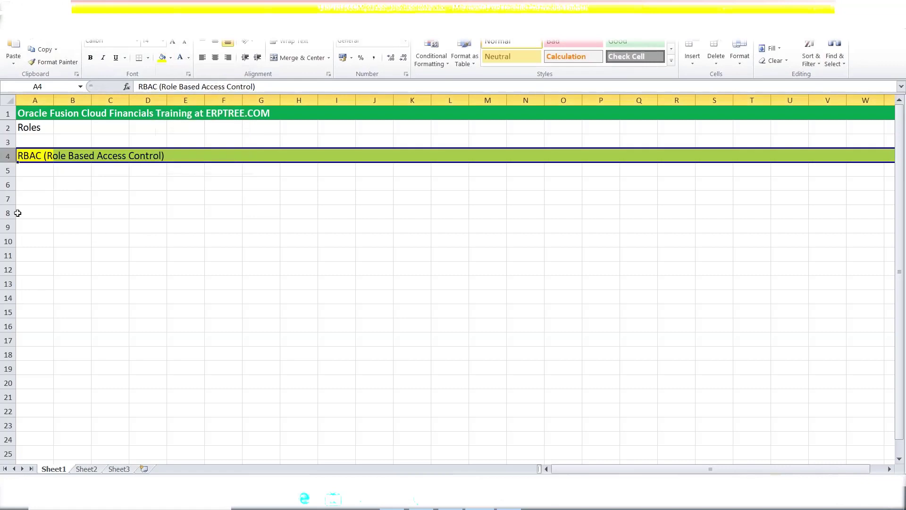
left_click(34, 172)
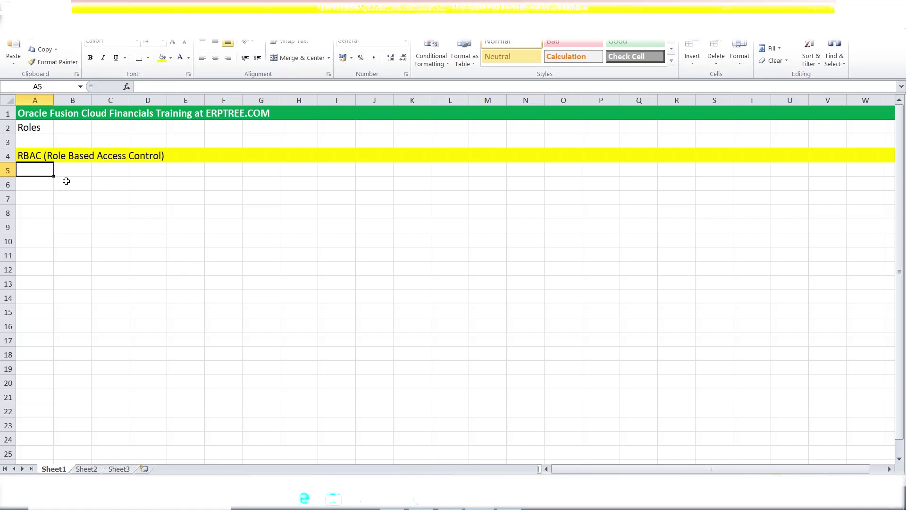
Enter Job Role, Duty Role, Abstract Roles and Data Roles down A5:A8
left_click(35, 125)
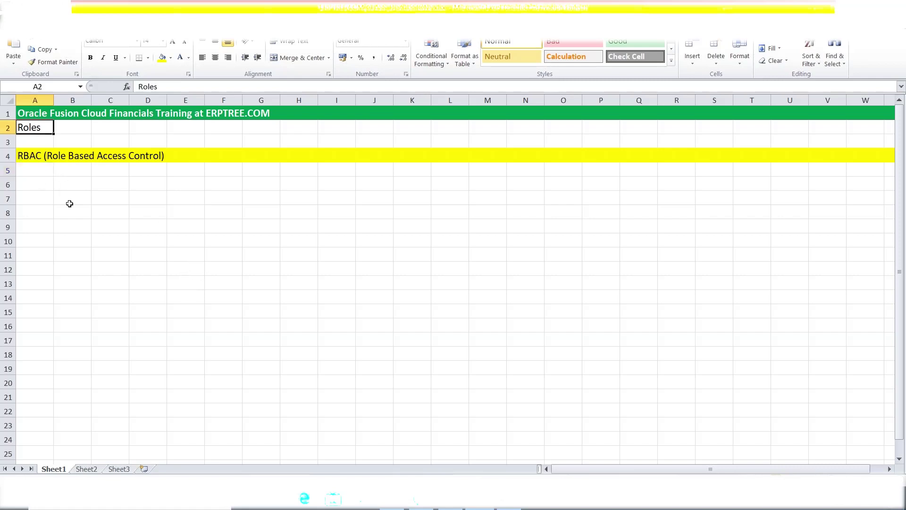
left_click(44, 186)
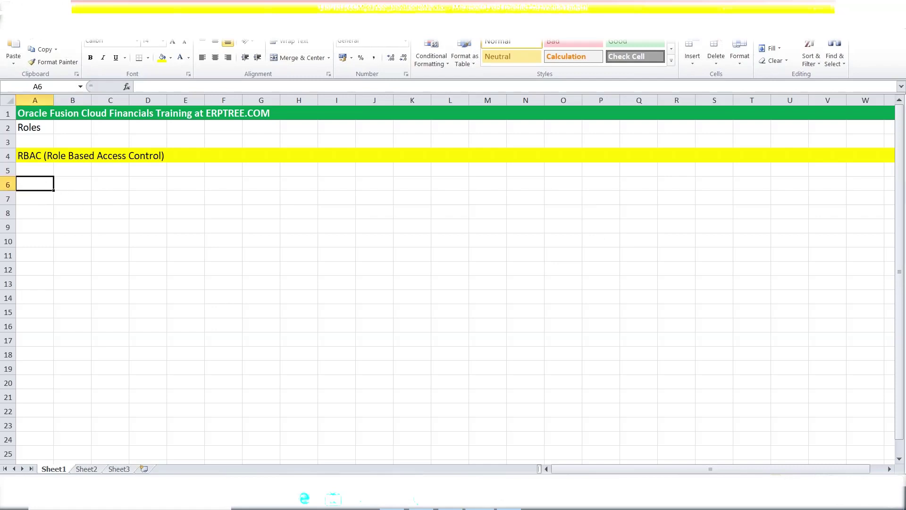
left_click(33, 168)
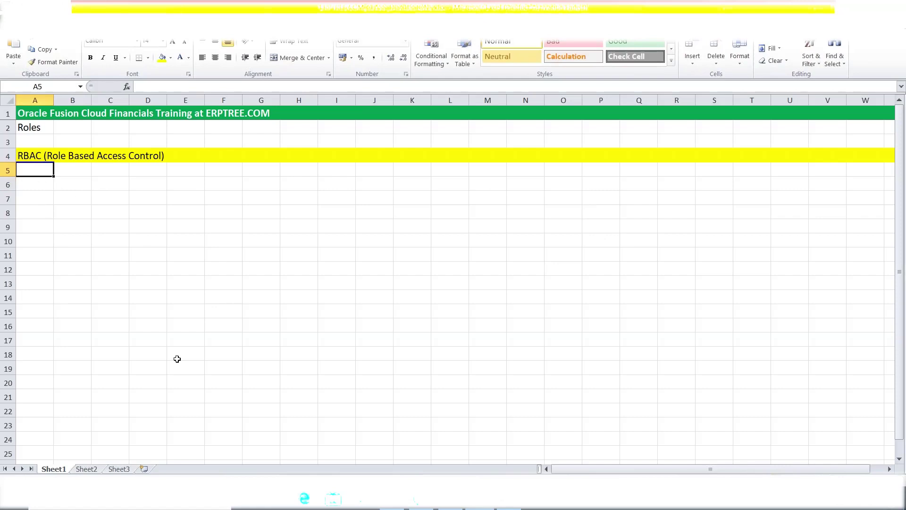
type("Job Roles")
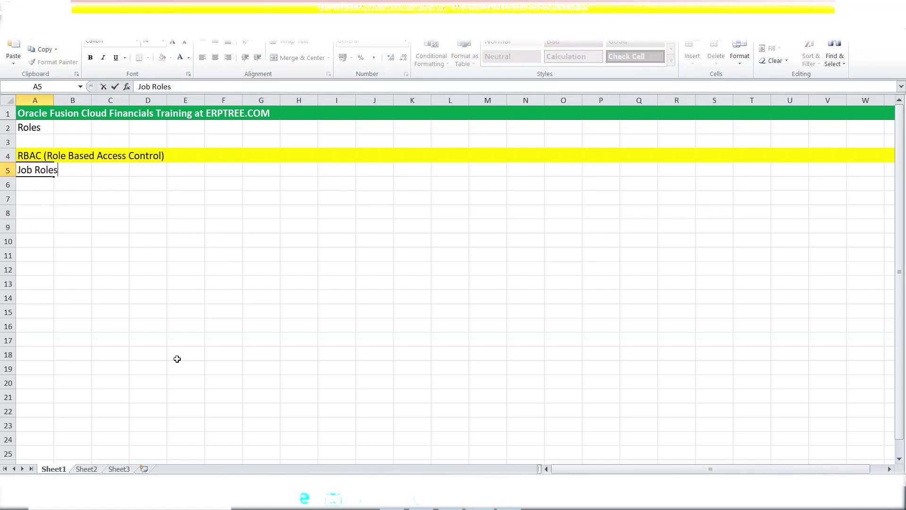
key("Return")
type("Duty Roles")
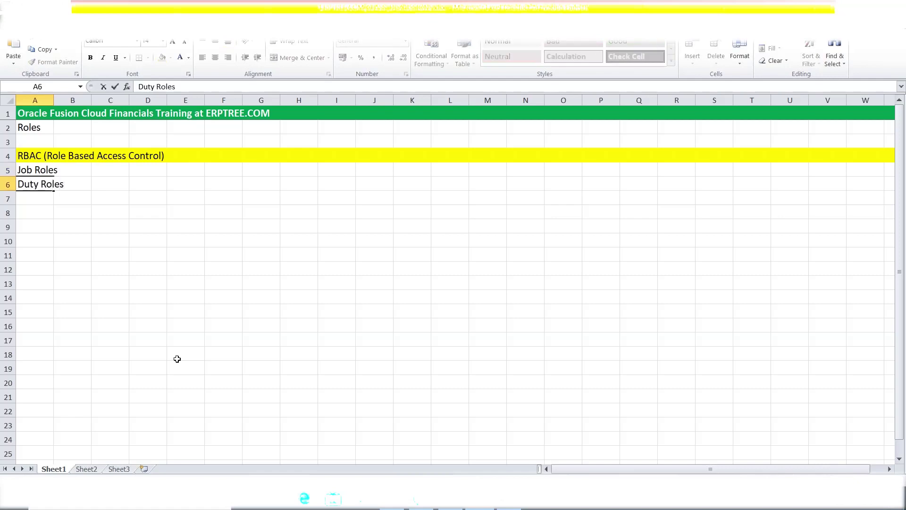
key("Return")
type("D")
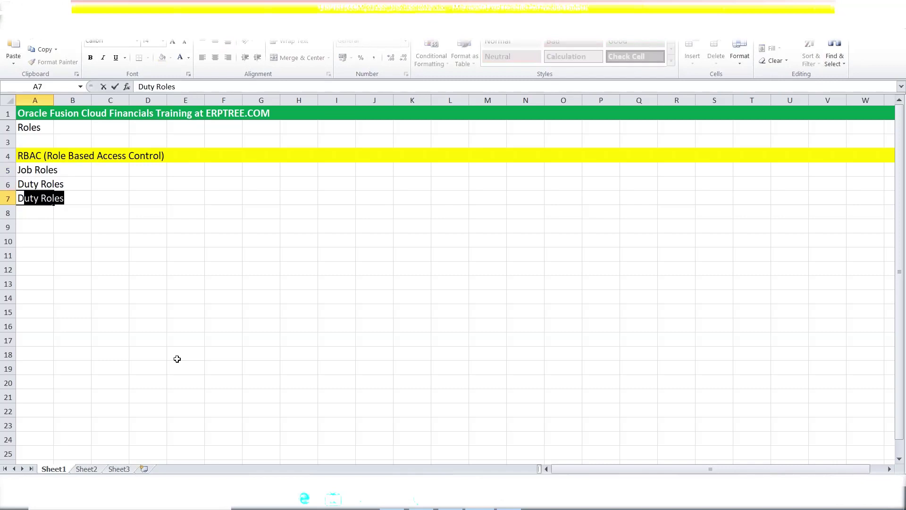
type("A")
key("BackSpace")
key("BackSpace")
type("A")
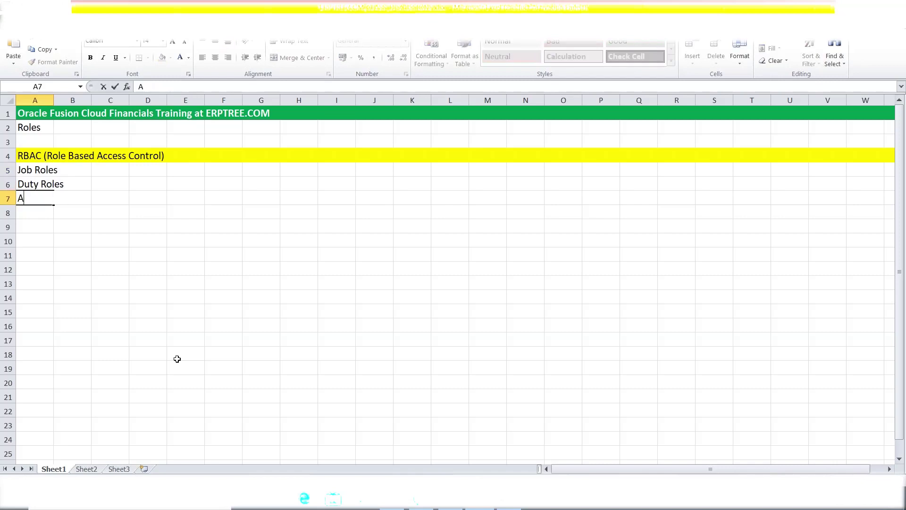
type("bstract Roles")
key("Return")
type("Data Roles")
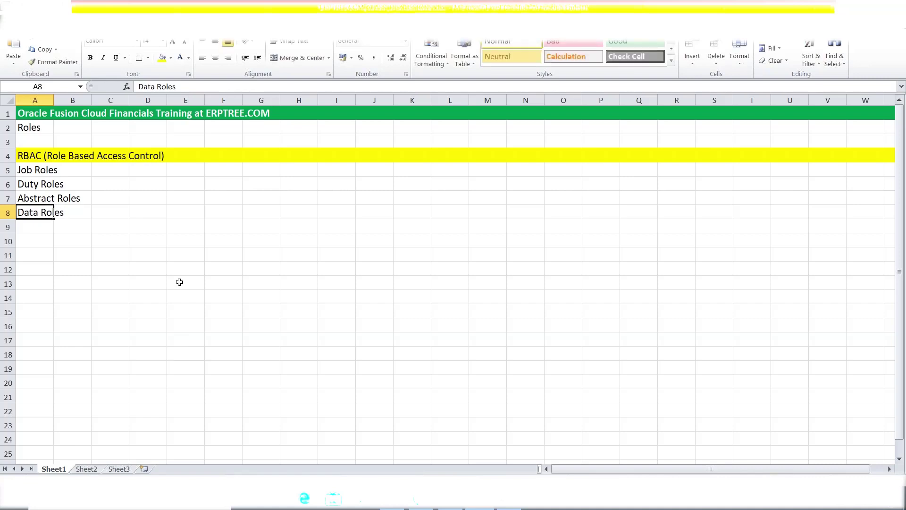
left_click(73, 281)
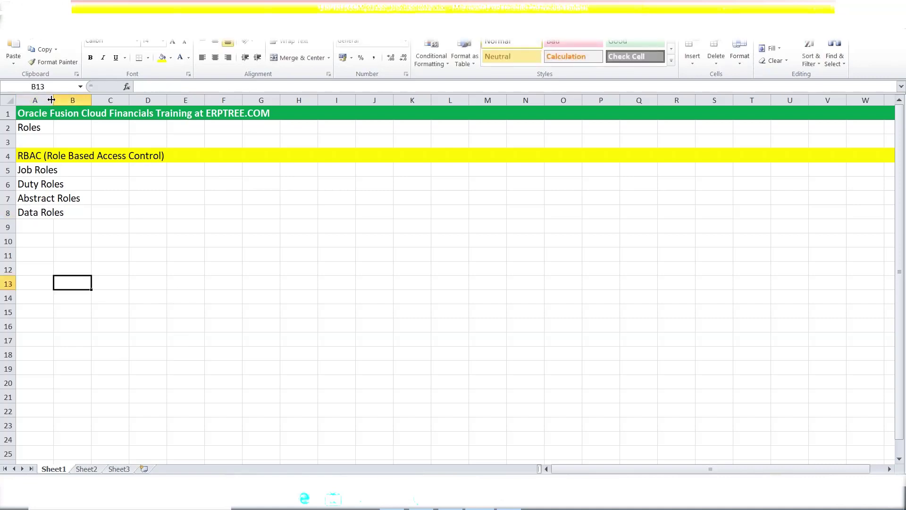
Widen column A so the role names fit
left_click_drag(54, 101, 92, 101)
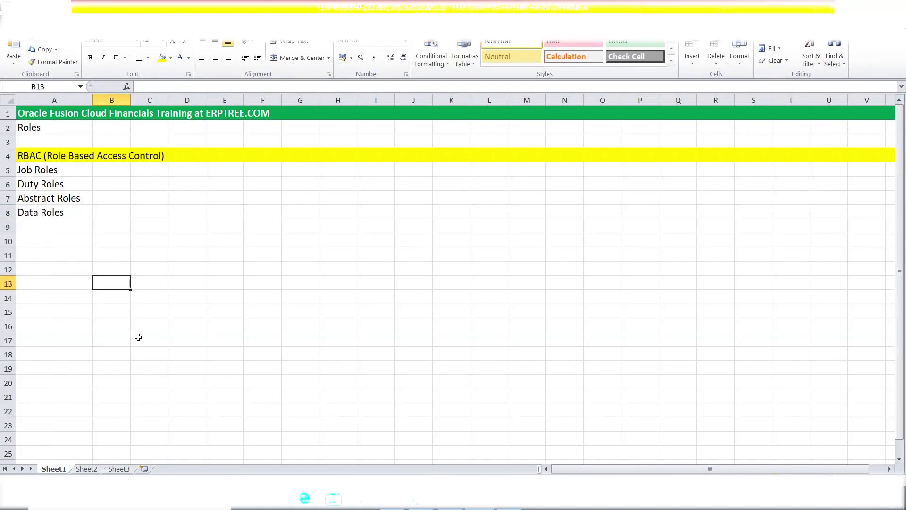
left_click_drag(52, 169, 61, 211)
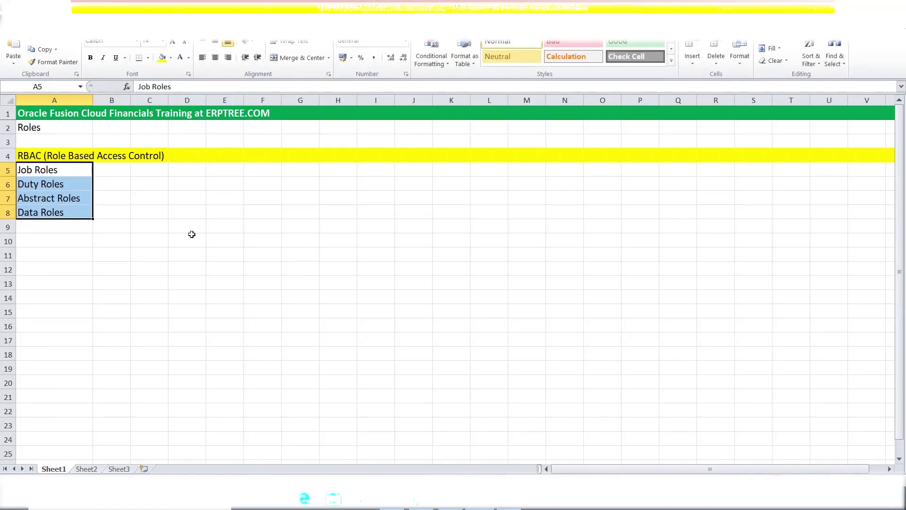
left_click(65, 171)
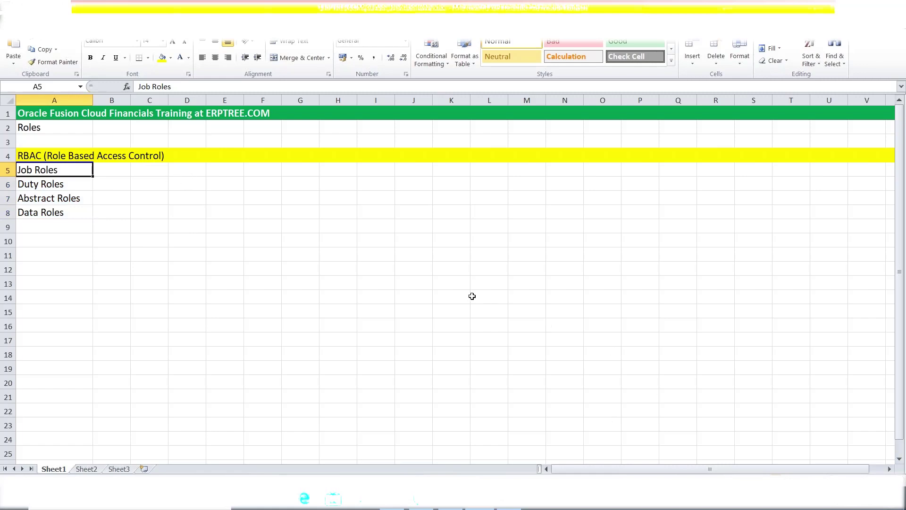
Enter 'Invoices' in K10 and 'Payments' in K11
left_click(449, 242)
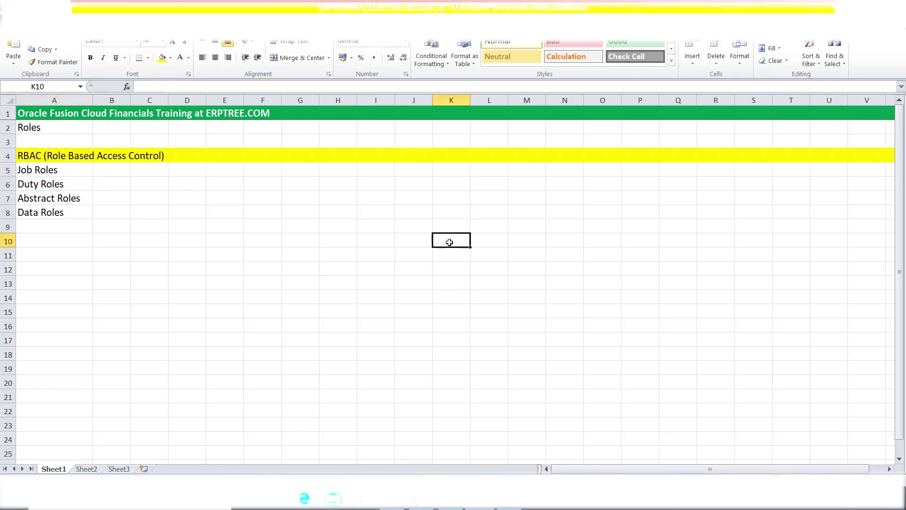
type("Invoices")
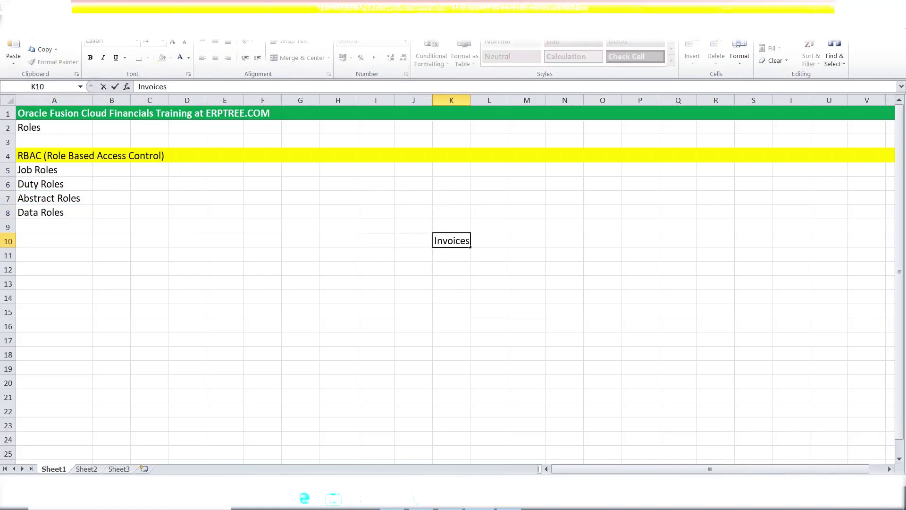
key("Return")
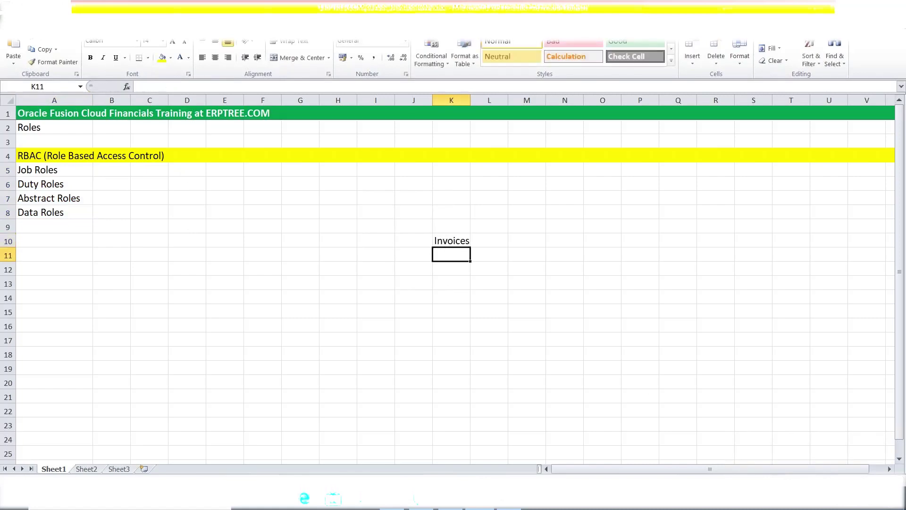
type("Payments")
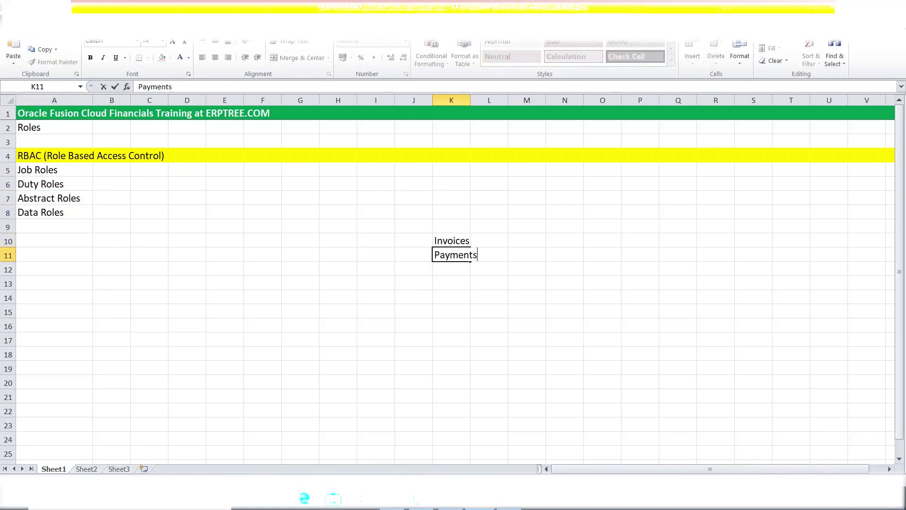
left_click(450, 272)
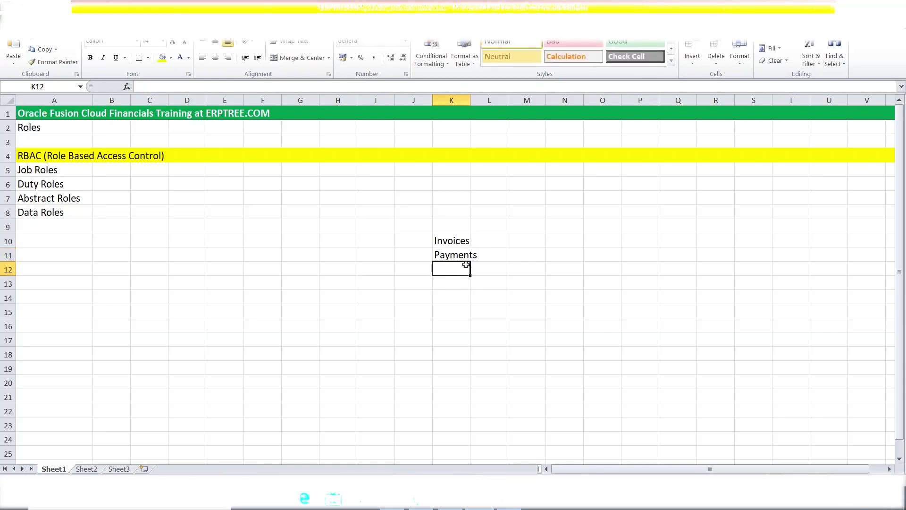
left_click_drag(462, 243, 471, 255)
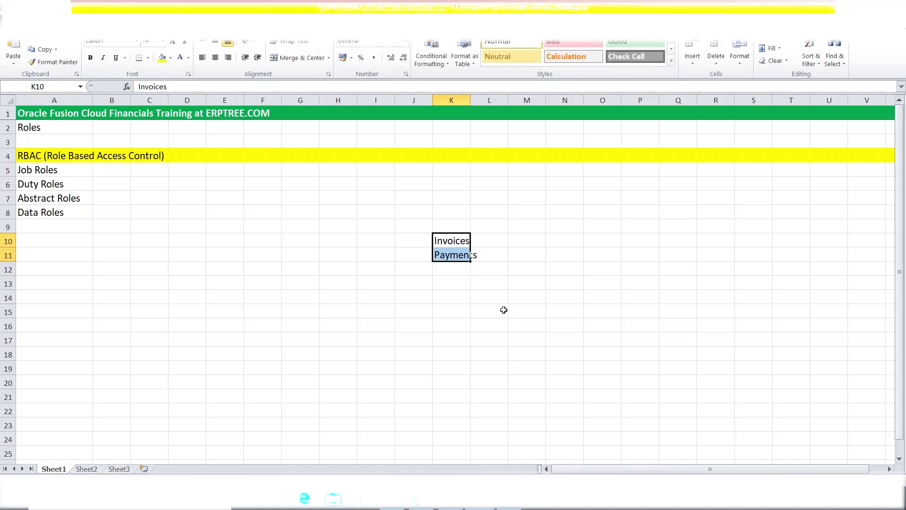
left_click(454, 243)
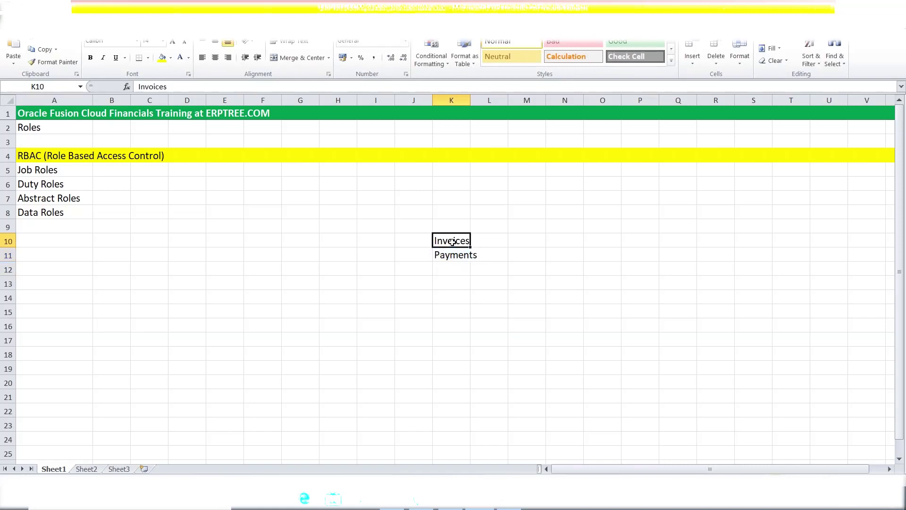
left_click(453, 258)
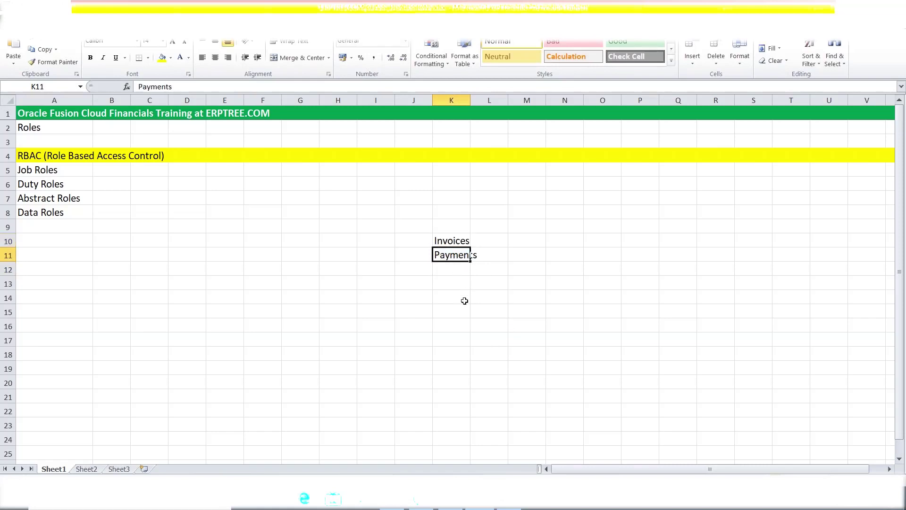
Add a bold 'Accounts Payable Manager' heading in K9
left_click(445, 229)
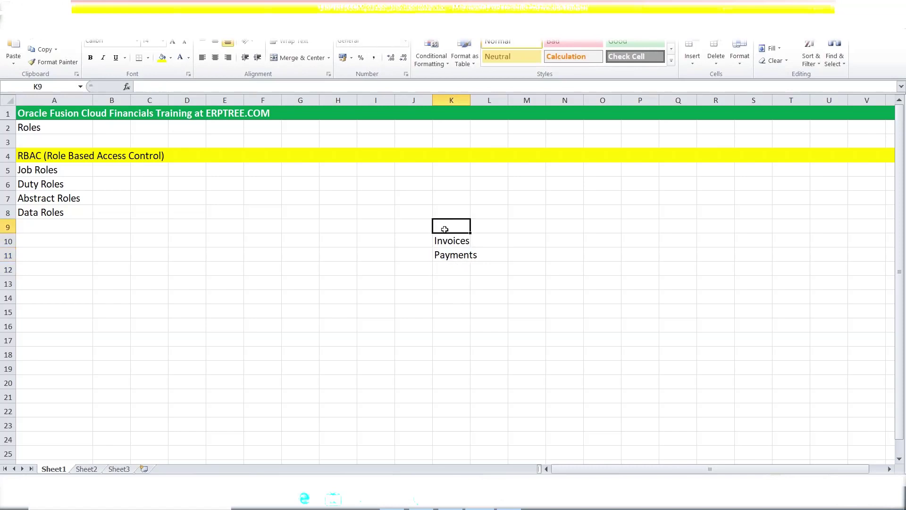
type("A")
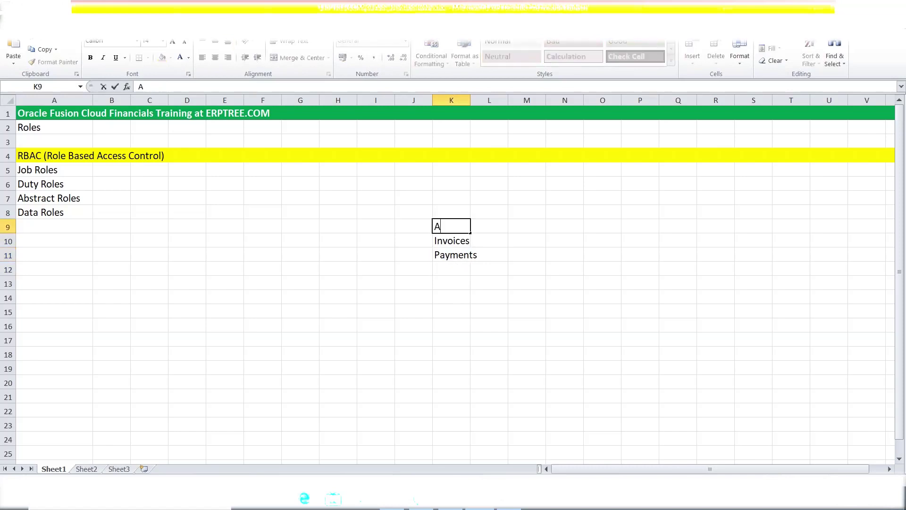
type("ccounts Pay")
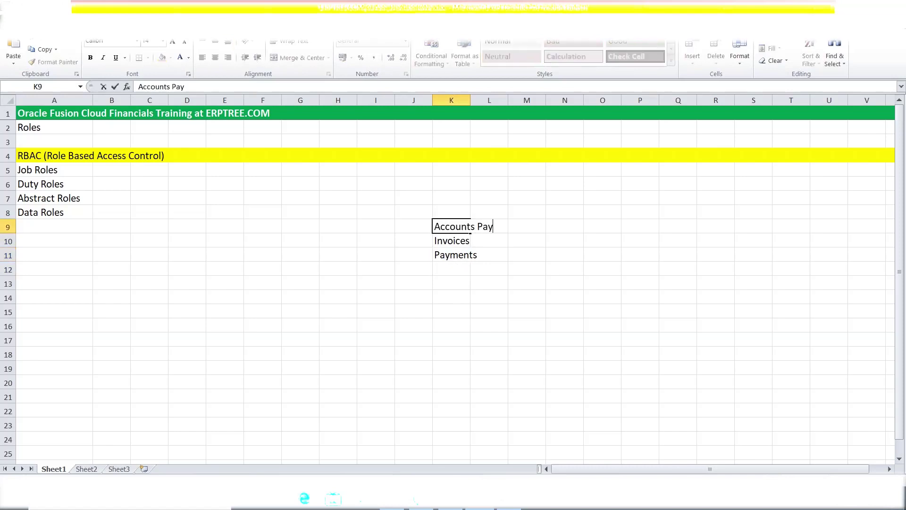
type("able Manager")
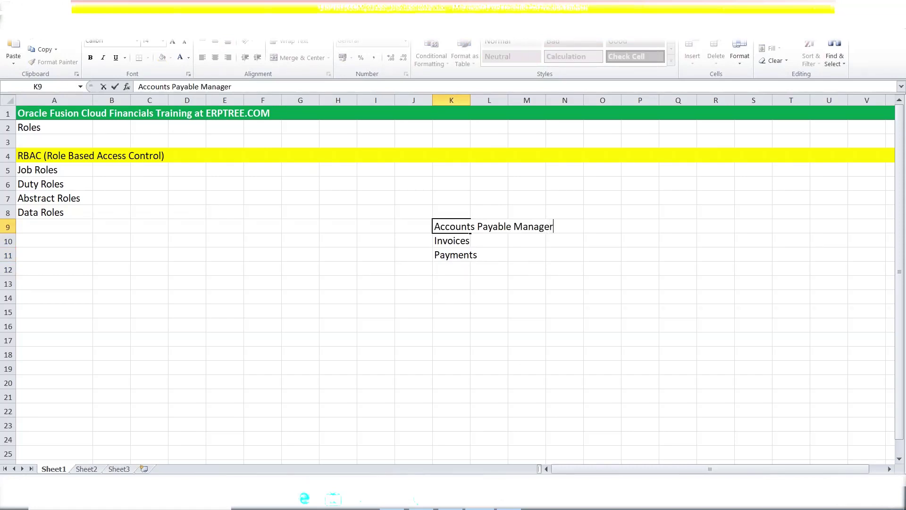
left_click(490, 283)
left_click(453, 227)
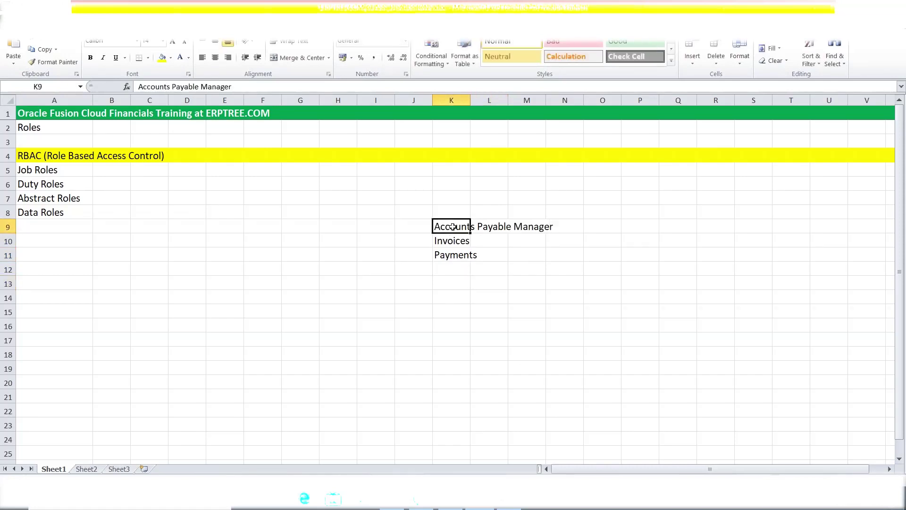
key("ctrl+b")
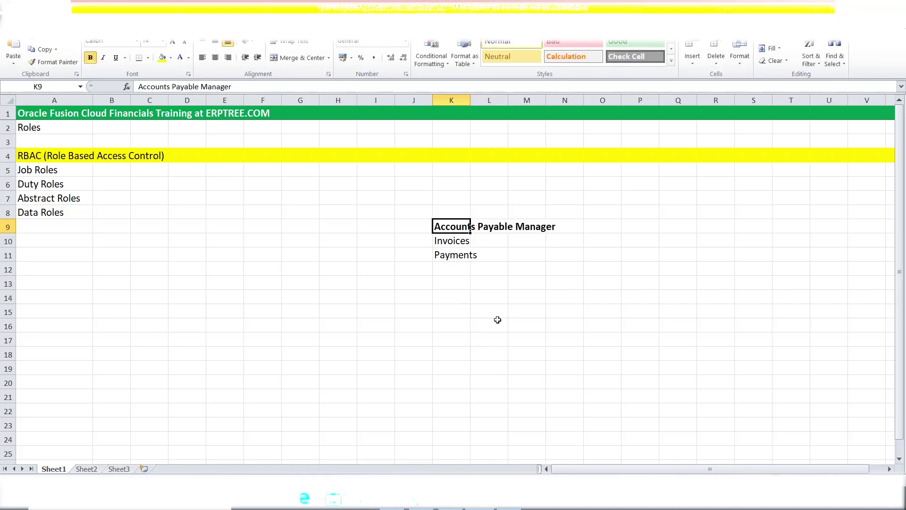
left_click(451, 241)
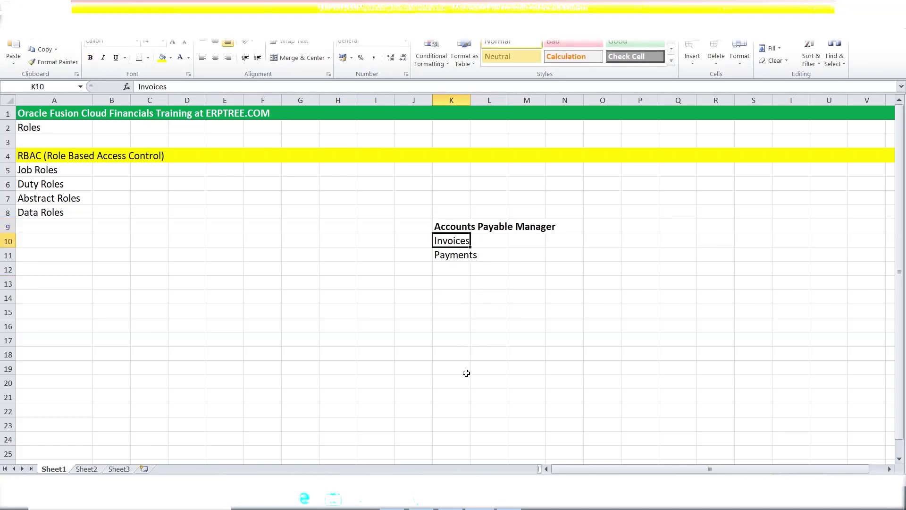
left_click(449, 255)
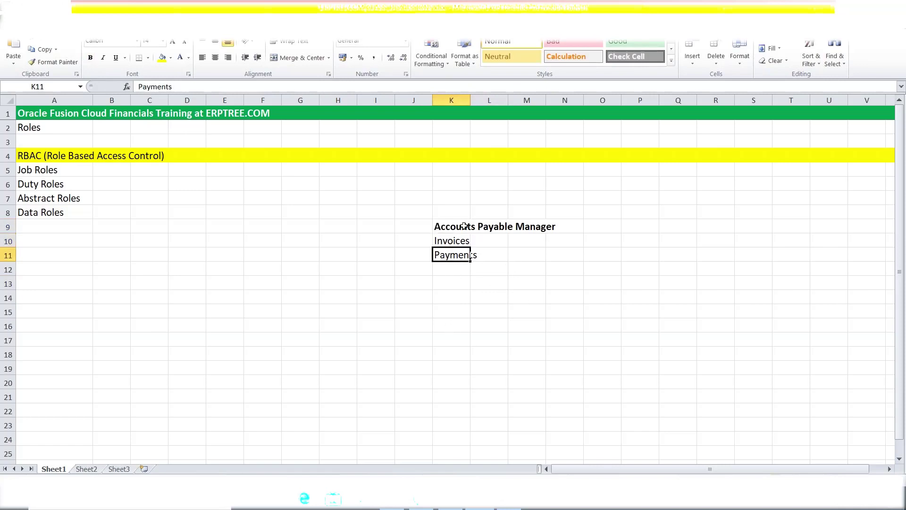
left_click_drag(452, 229, 533, 231)
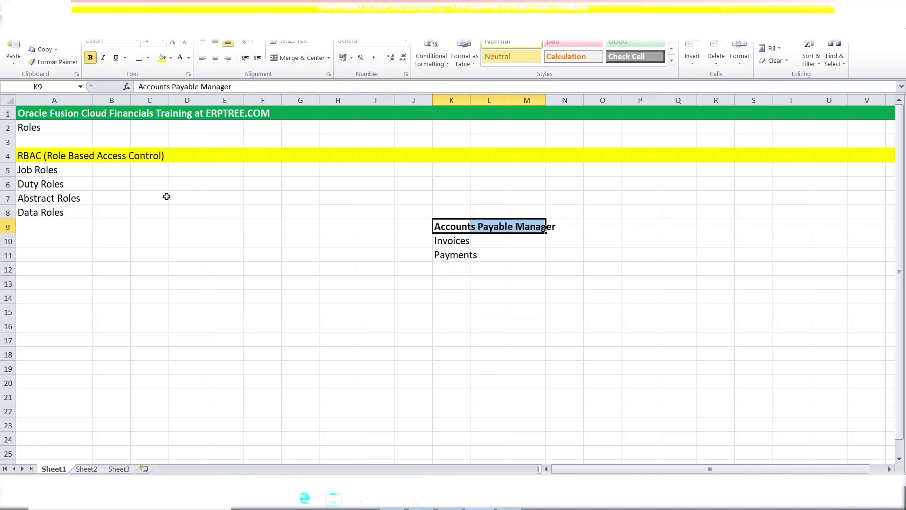
left_click(602, 228)
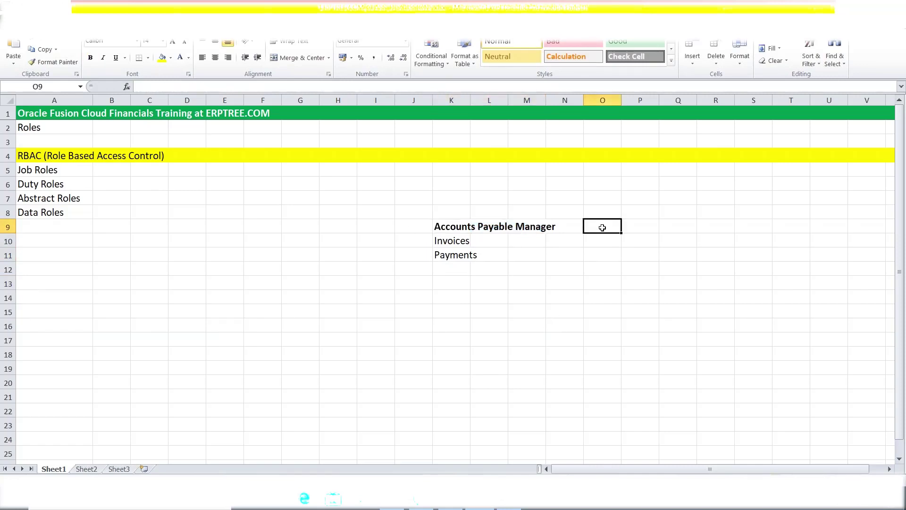
Label O9 'Job Roles' and O10 'Duty Role' beside the payables entries
type("Job Roles")
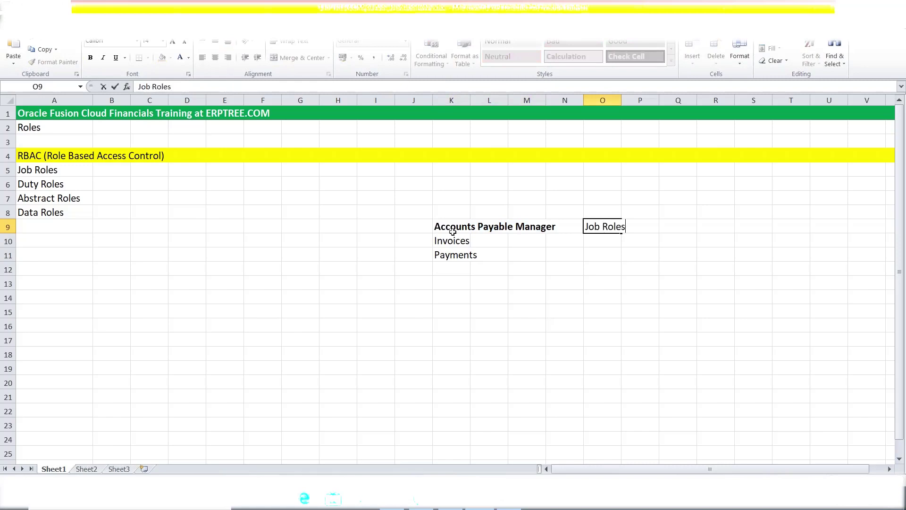
left_click(452, 231)
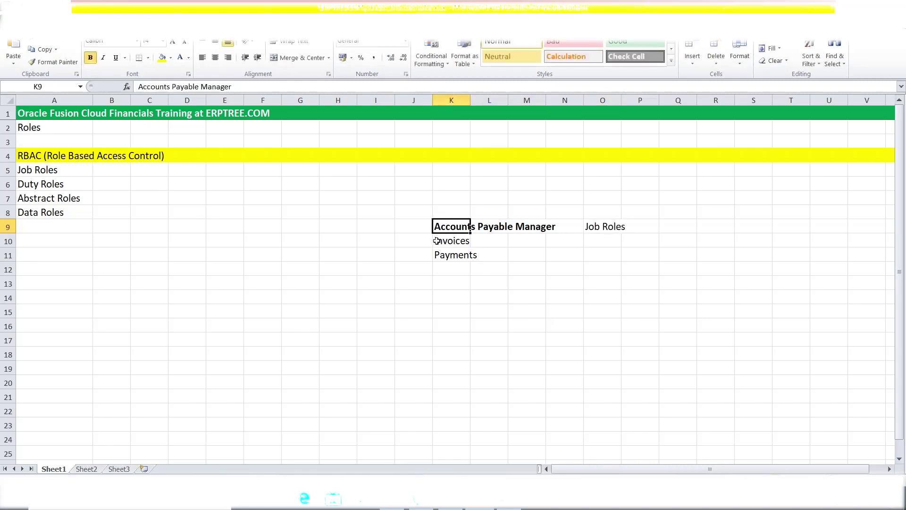
left_click(436, 241)
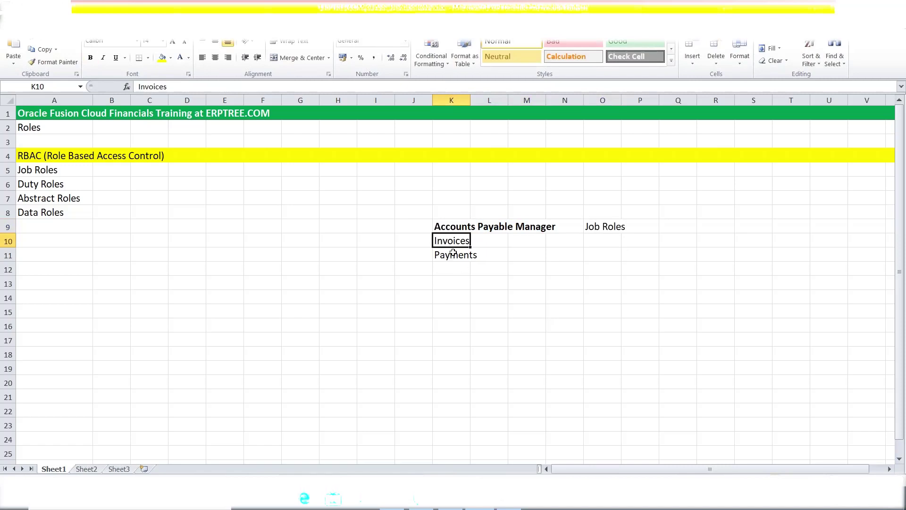
left_click(593, 240)
type("Duty Role")
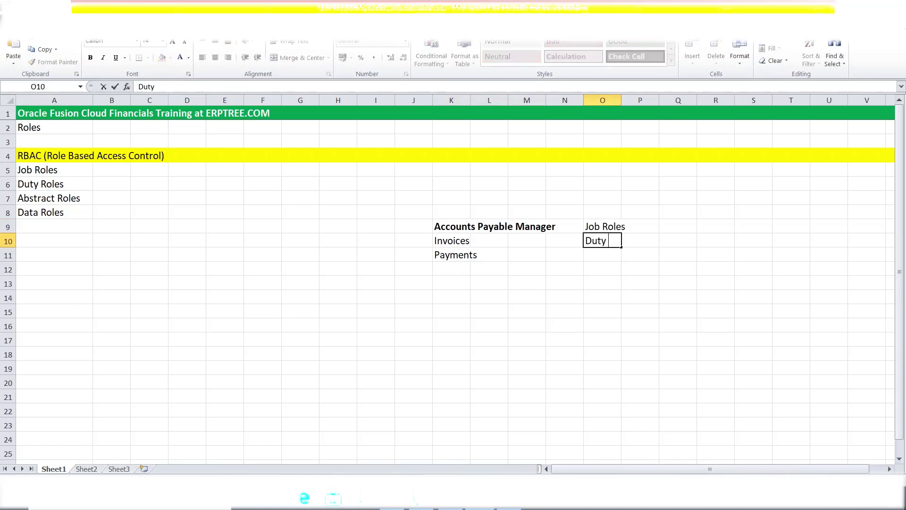
left_click(612, 223)
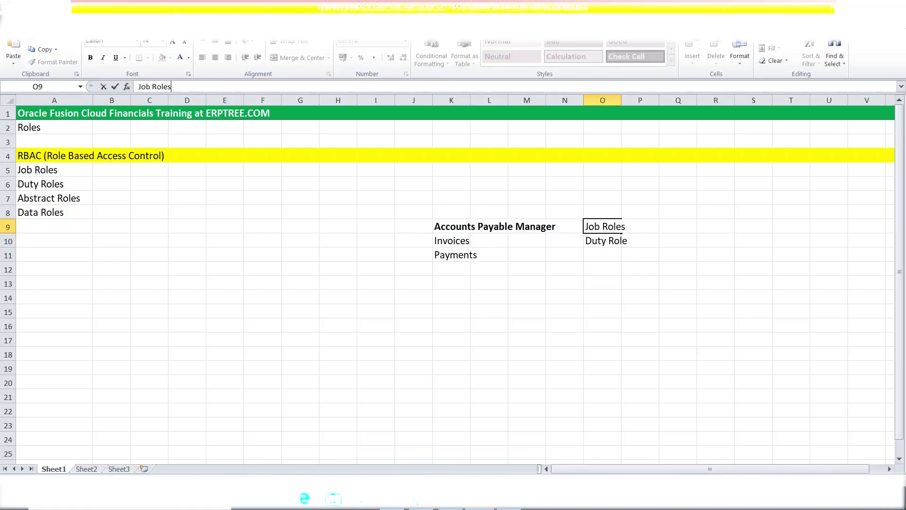
Rename K10 and K11 to 'Invoice Creation' and 'Payment Creation'
left_click(598, 253)
double_click(469, 242)
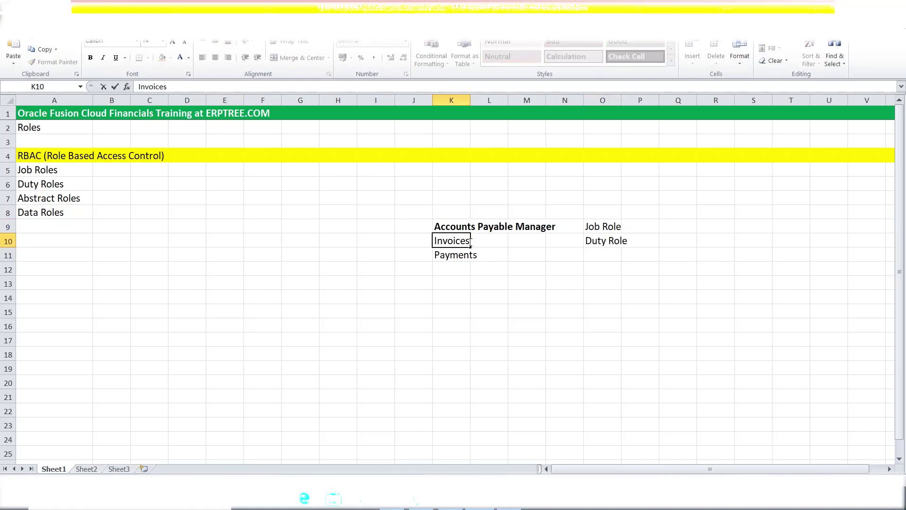
key("BackSpace")
key("BackSpace")
type("Creation")
left_click(460, 256)
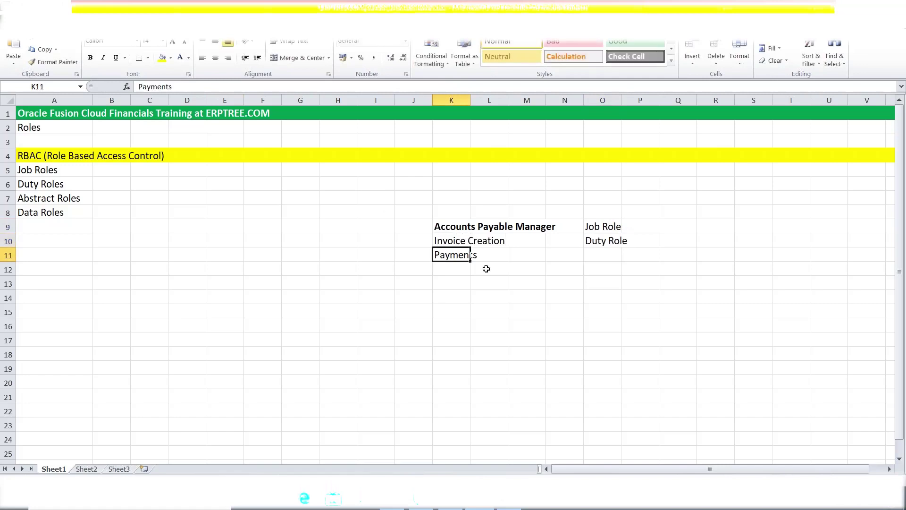
double_click(464, 255)
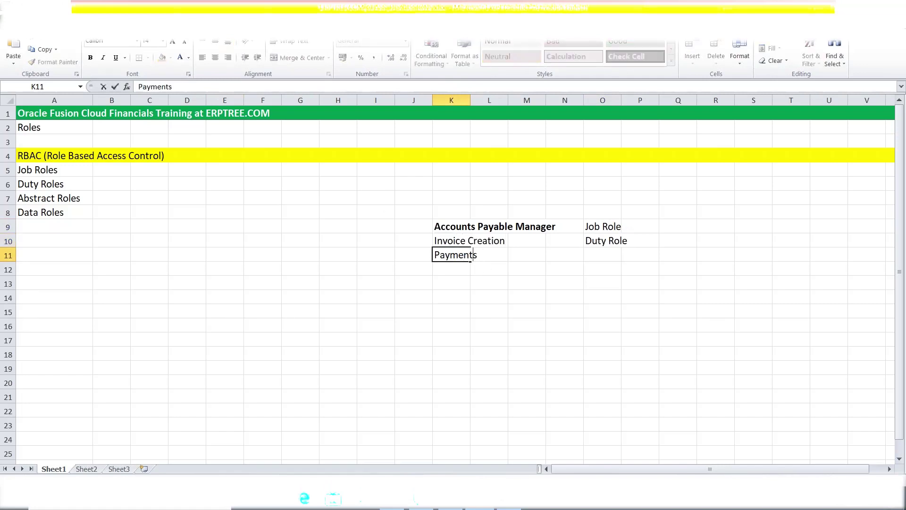
type("Creation")
left_click(494, 300)
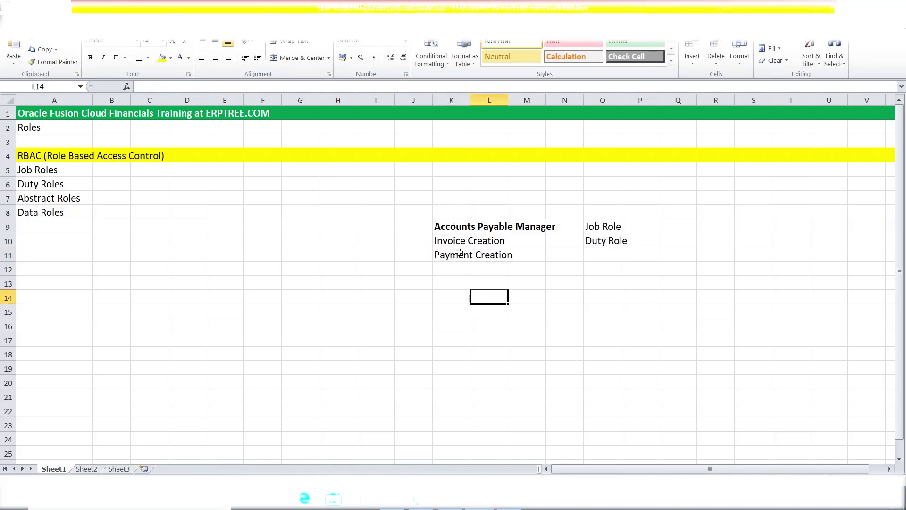
Review the Accounts Payable Manager, Invoice Creation and Payment Creation cells
left_click(451, 240)
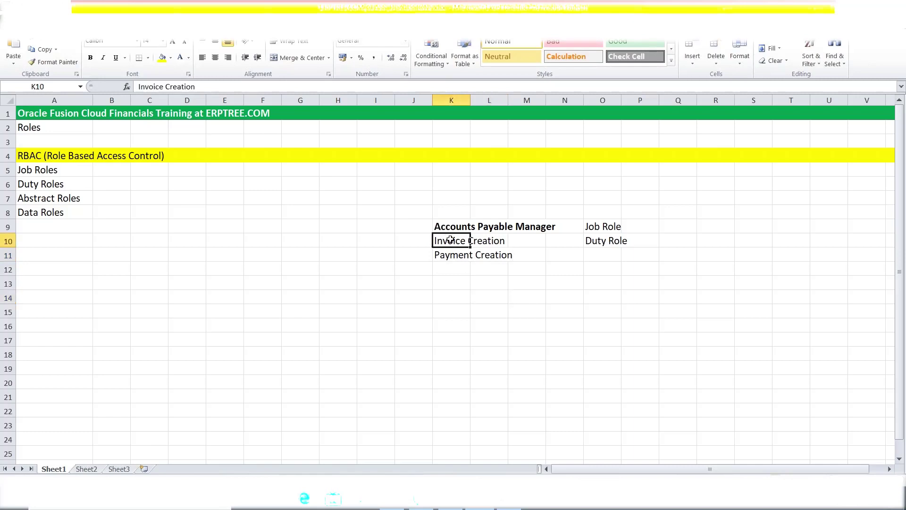
left_click(447, 227)
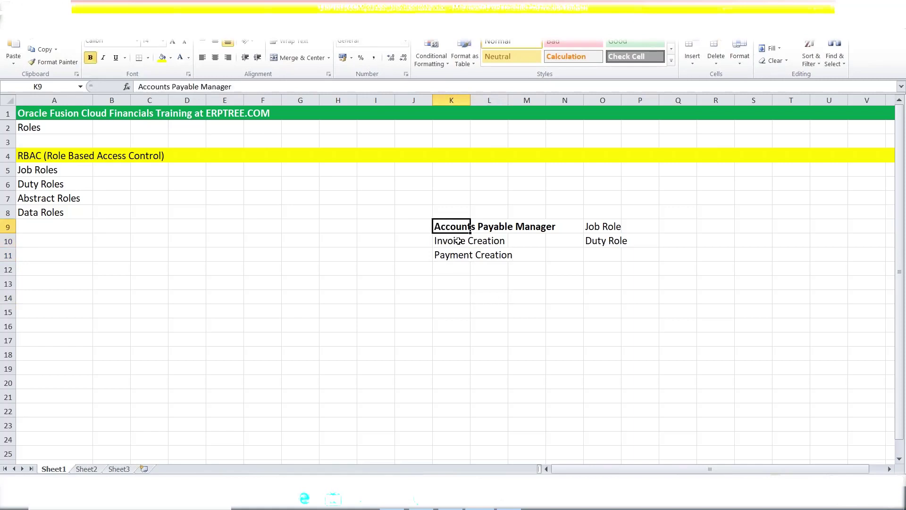
left_click(456, 241)
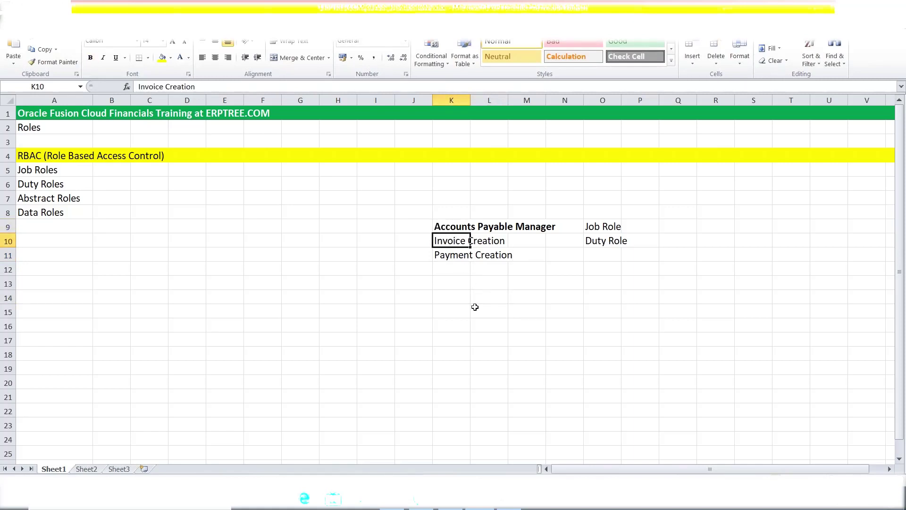
left_click(453, 259)
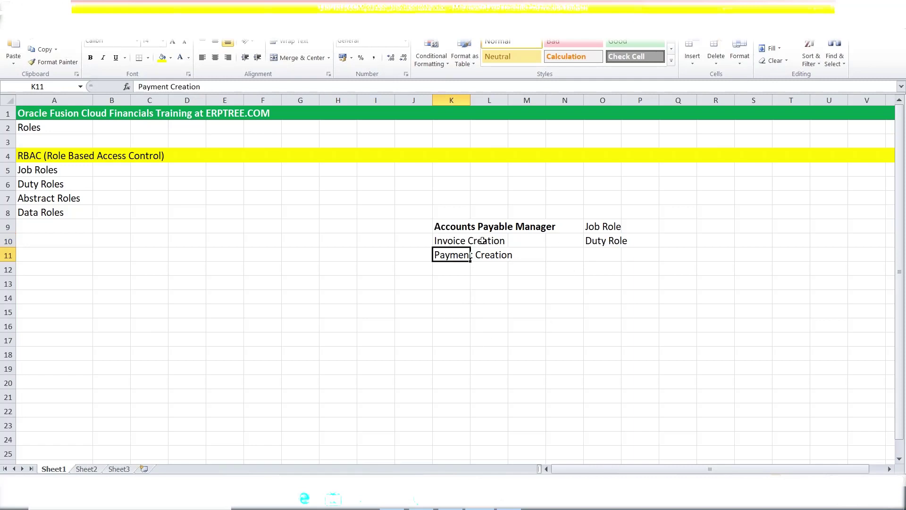
left_click(455, 226)
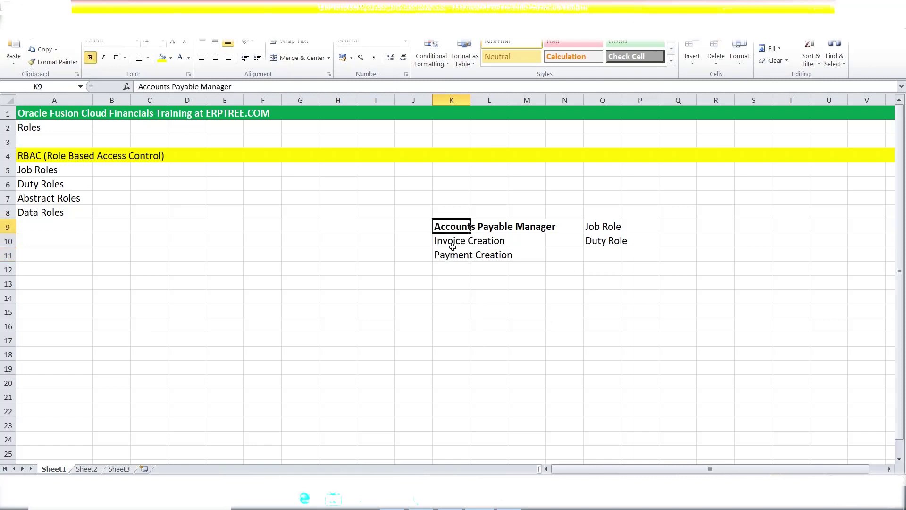
left_click(453, 245)
Label O11 'Duty Role' beside Payment Creation
left_click(599, 252)
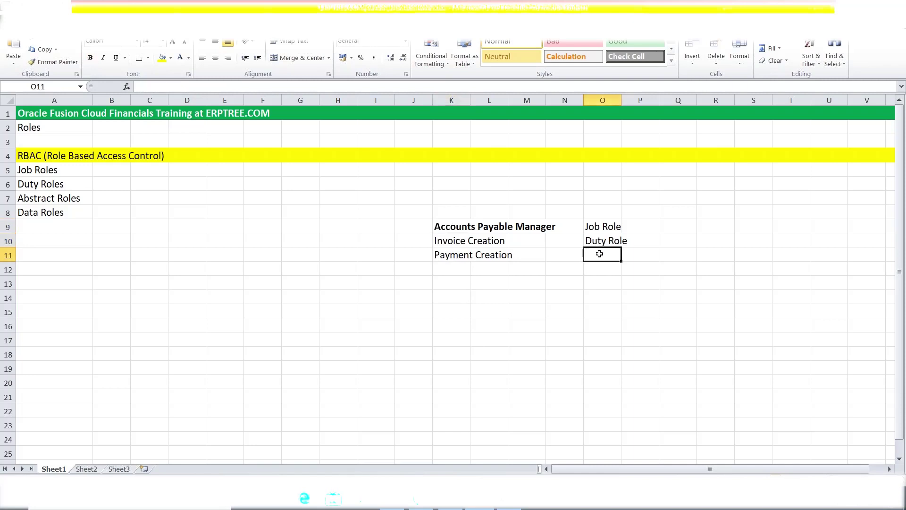
type("Duty Role")
key("Tab")
left_click(609, 298)
Highlight the Accounts Payable Manager job role row and its two Duty Role entries
left_click(440, 225)
left_click_drag(440, 226, 607, 228)
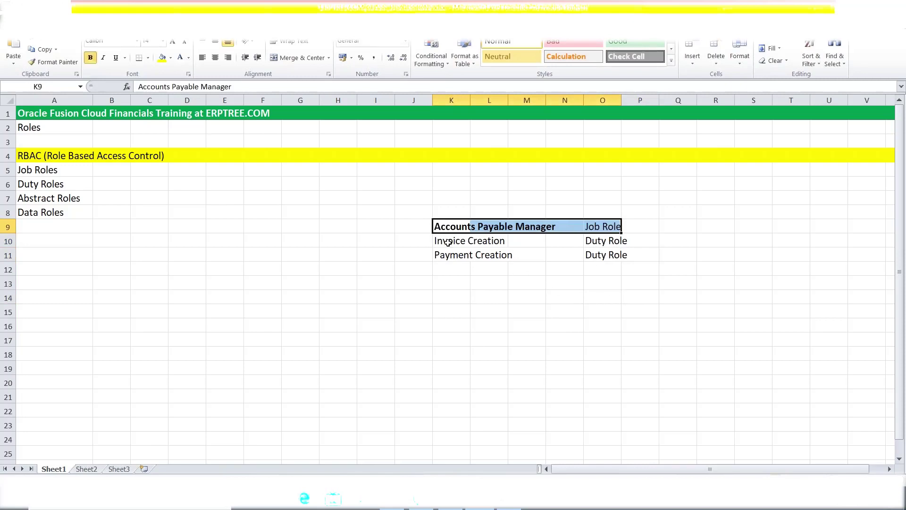
left_click_drag(448, 242, 509, 256)
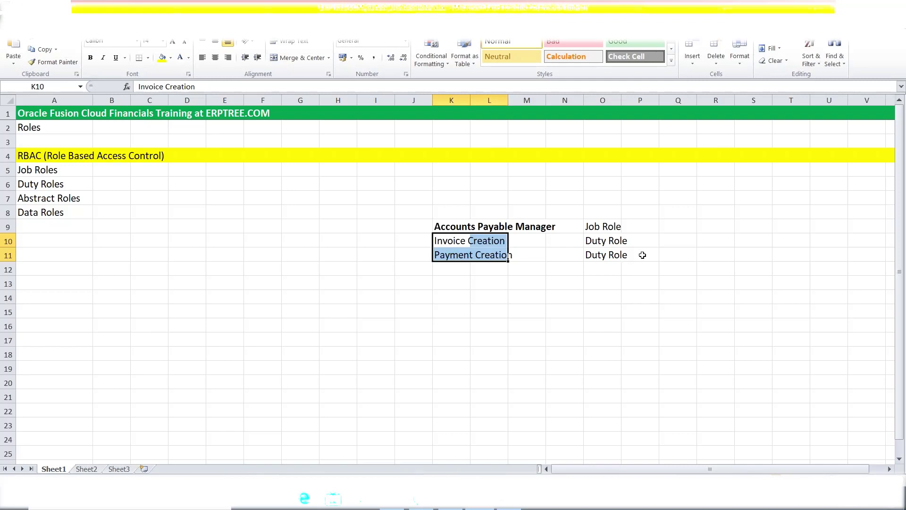
left_click_drag(585, 239, 619, 257)
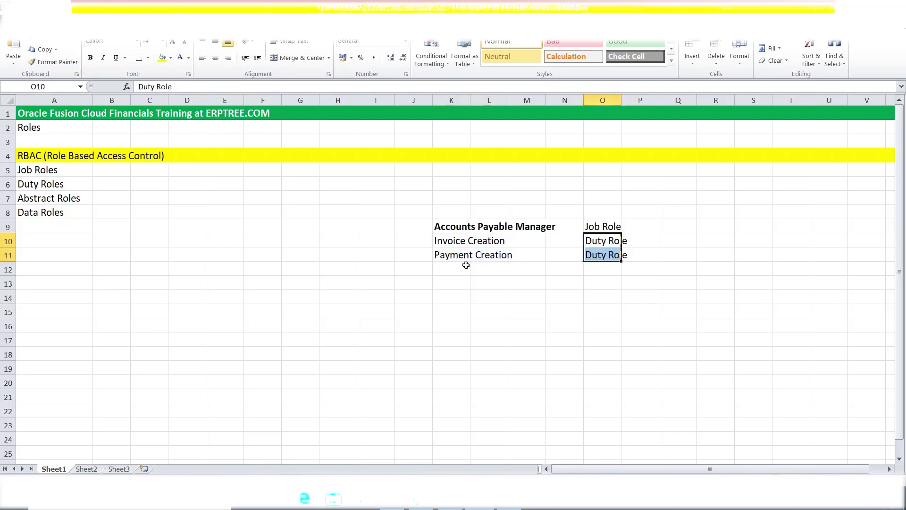
left_click(443, 242)
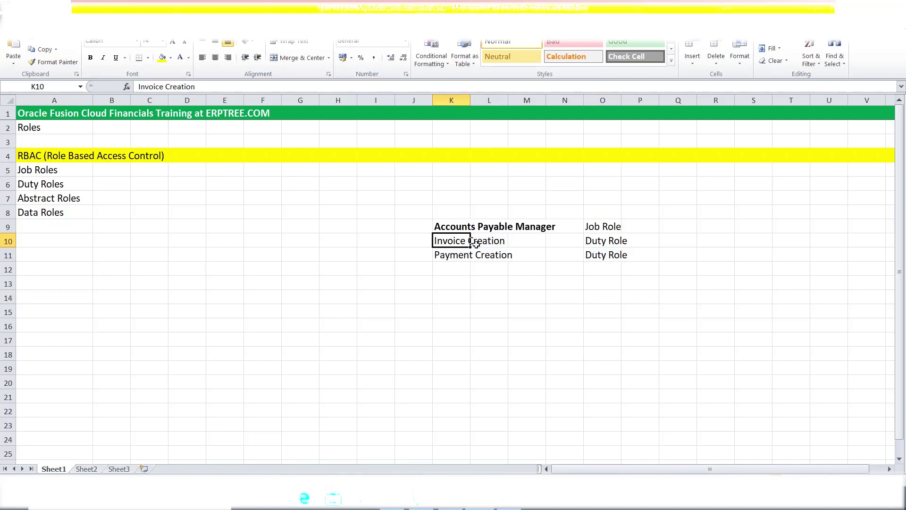
left_click(455, 226)
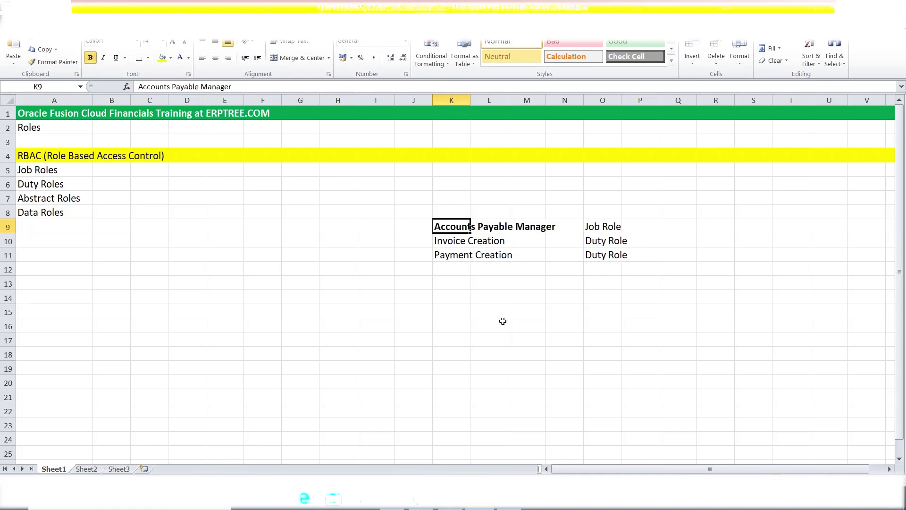
left_click_drag(606, 241, 606, 255)
left_click_drag(438, 226, 597, 226)
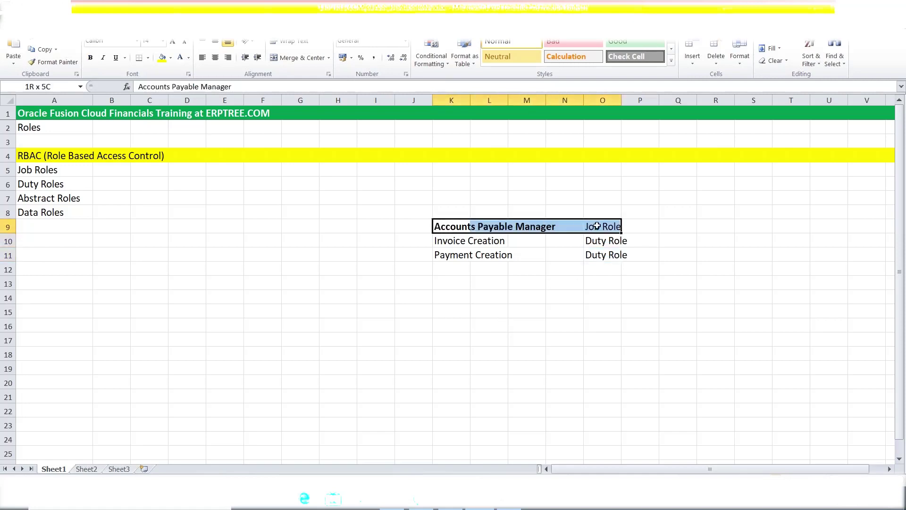
left_click(528, 239)
Enter 10 in M10 and M11 beside Invoice Creation and Payment Creation
type("10")
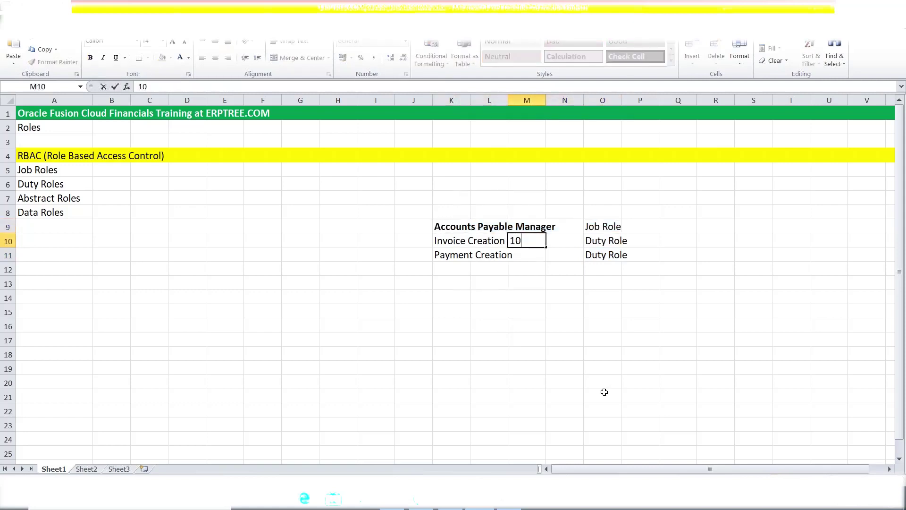
left_click(528, 259)
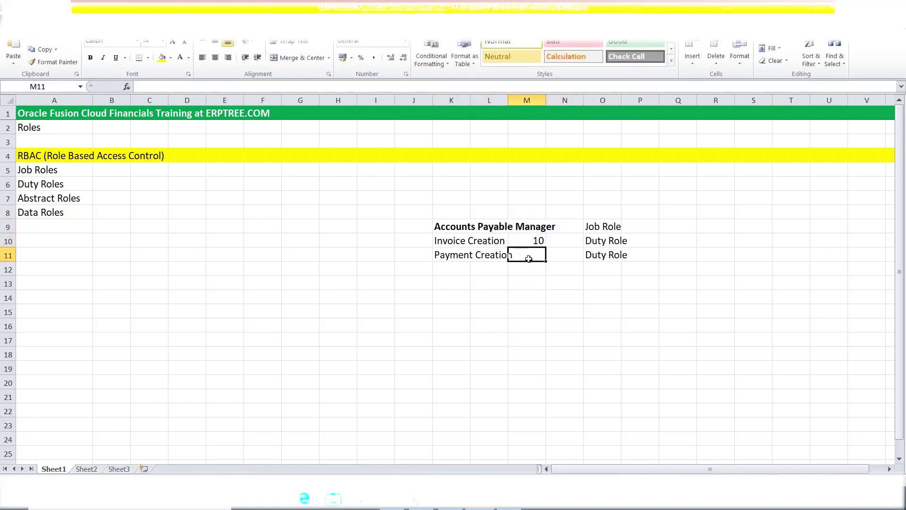
type("10")
key("Tab")
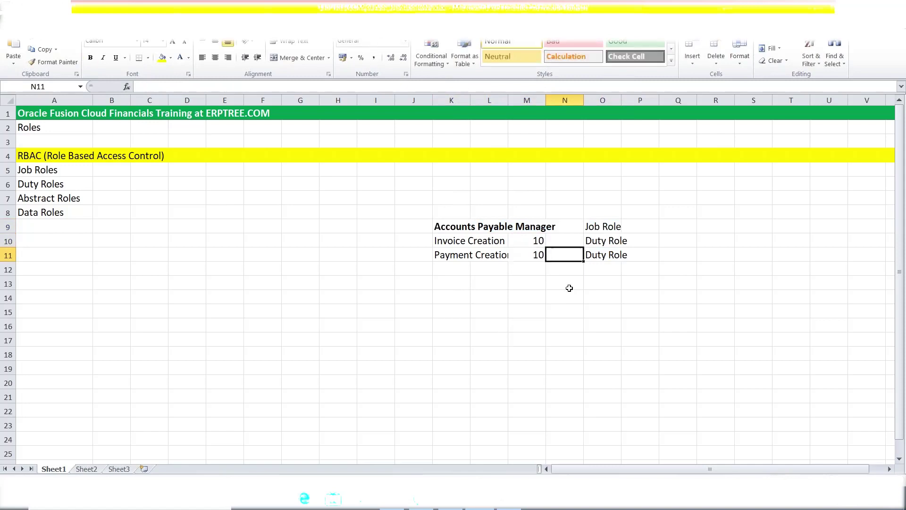
Highlight the Accounts Payable Manager heading and the Invoice Creation and Payment Creation rows
left_click_drag(437, 227, 541, 230)
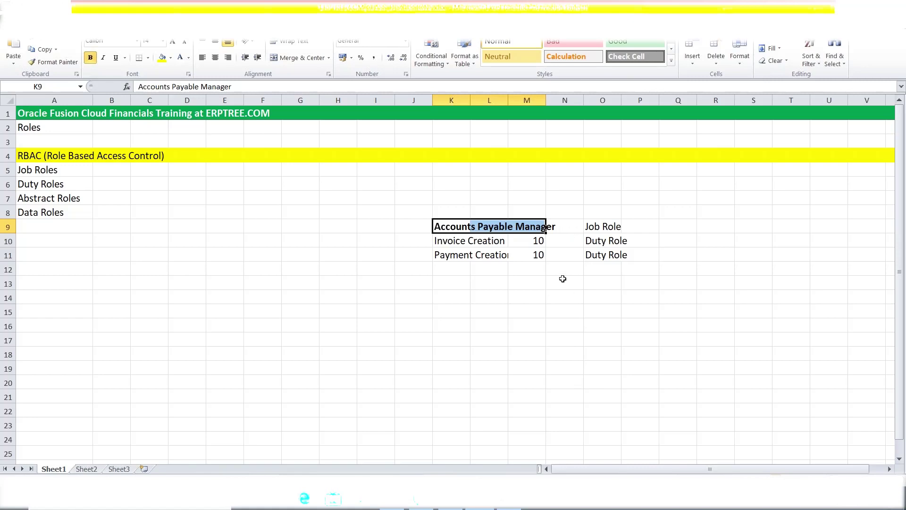
left_click(456, 257)
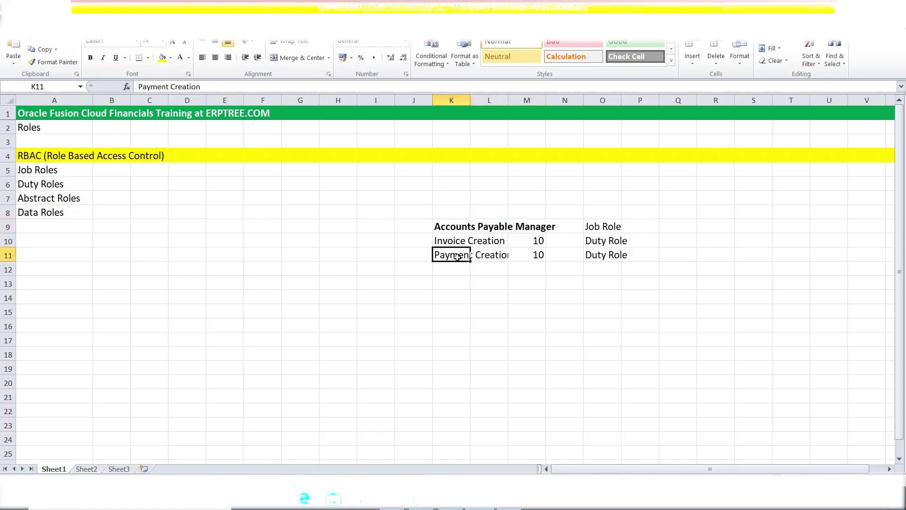
left_click(453, 242)
left_click(449, 257)
left_click_drag(442, 241, 647, 242)
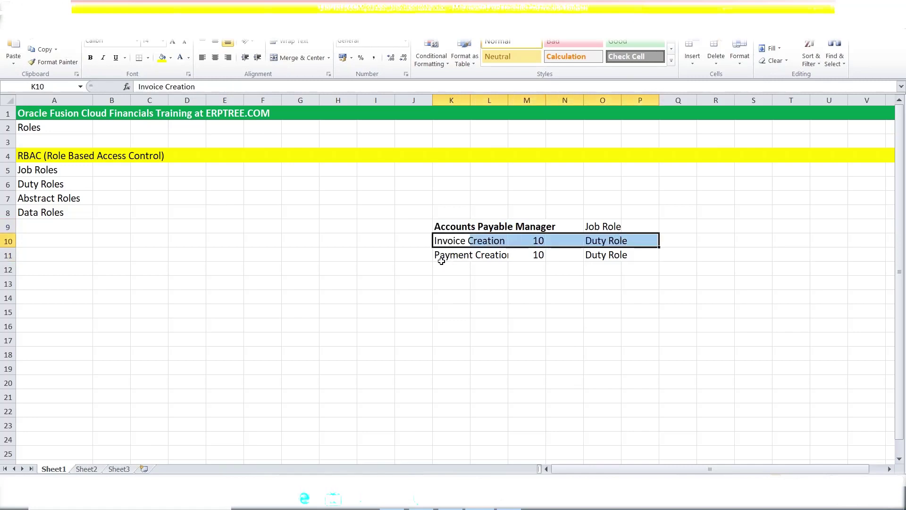
left_click(442, 257)
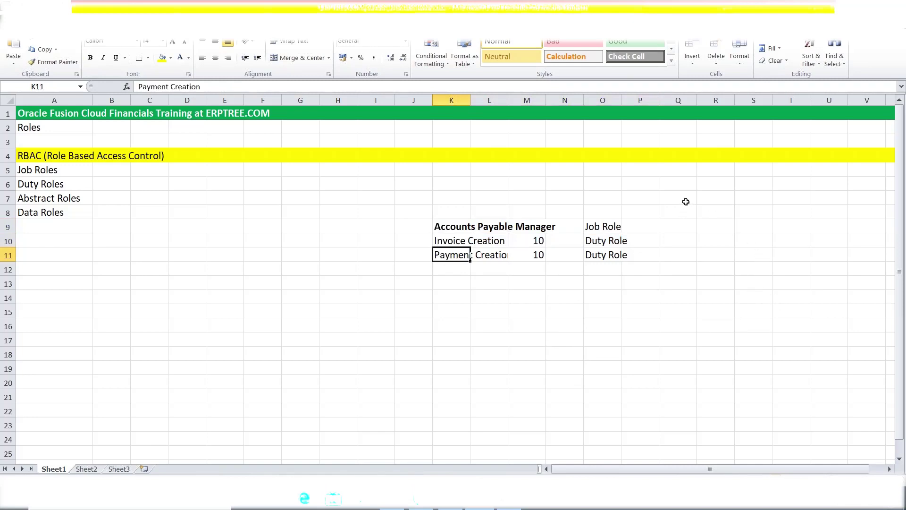
left_click(685, 202)
Enter 'ABC' in Q7 on the Abstract Roles row
type("ABC")
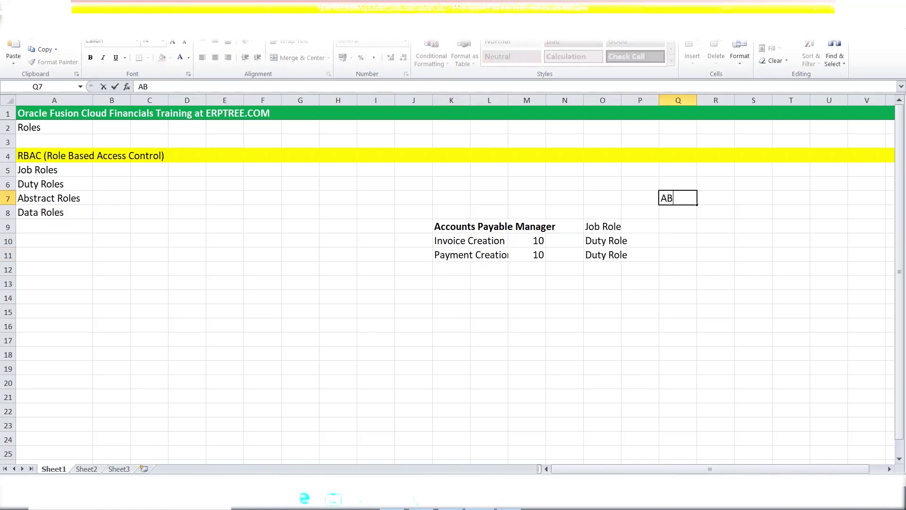
left_click(687, 265)
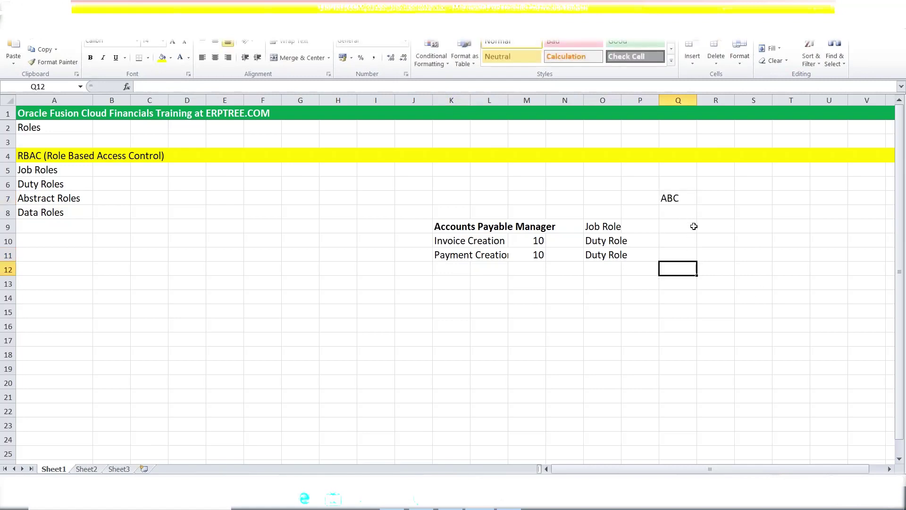
left_click(678, 200)
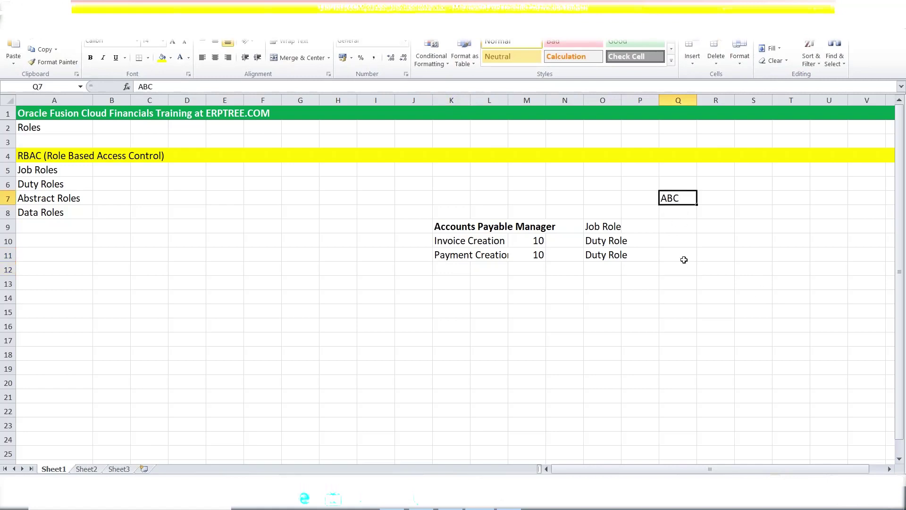
Compare the ABC cell against the Accounts Payable Manager job and duty role entries
left_click(451, 228)
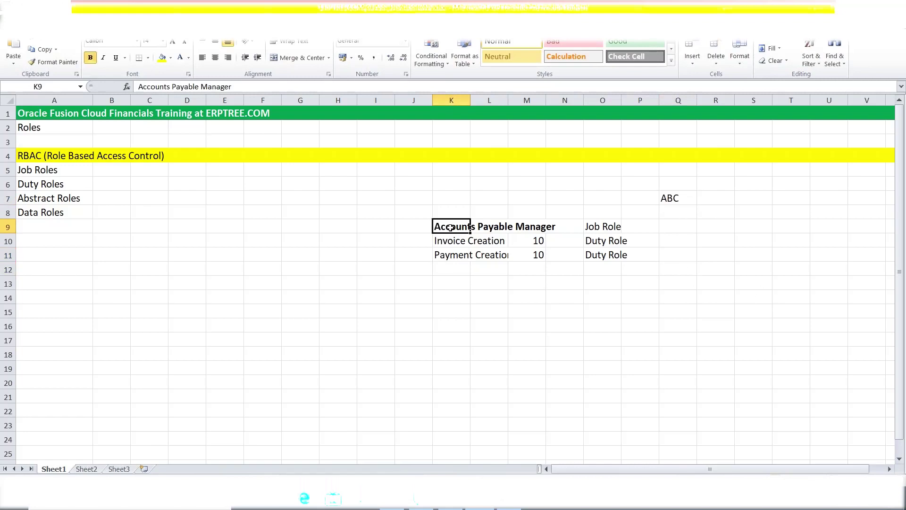
left_click(671, 195)
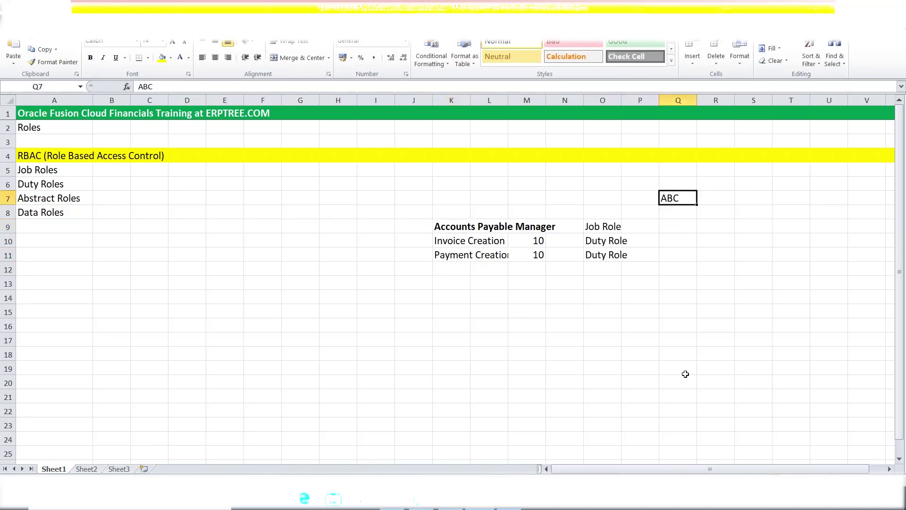
left_click(450, 227)
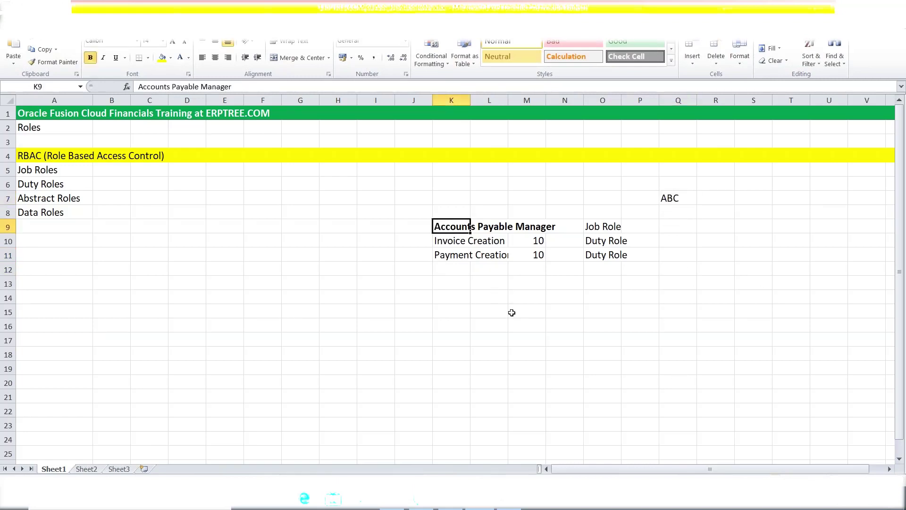
left_click_drag(445, 239, 617, 257)
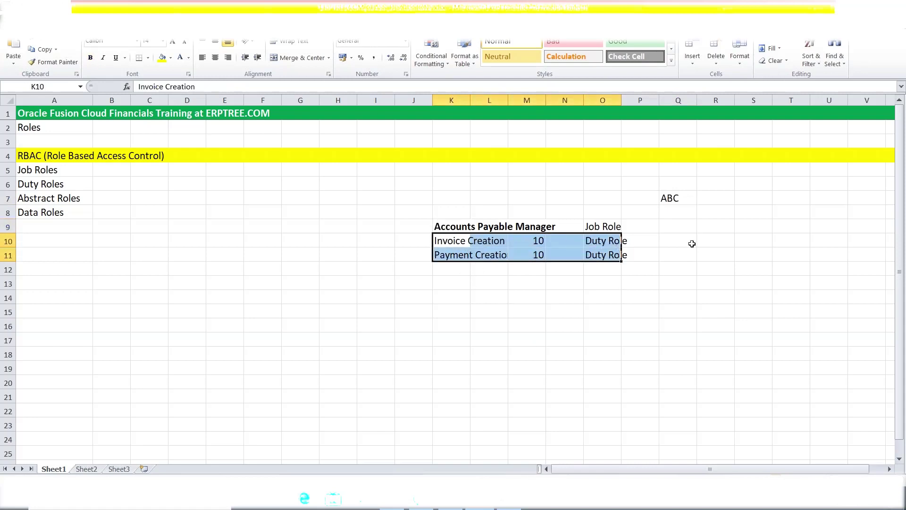
left_click(678, 197)
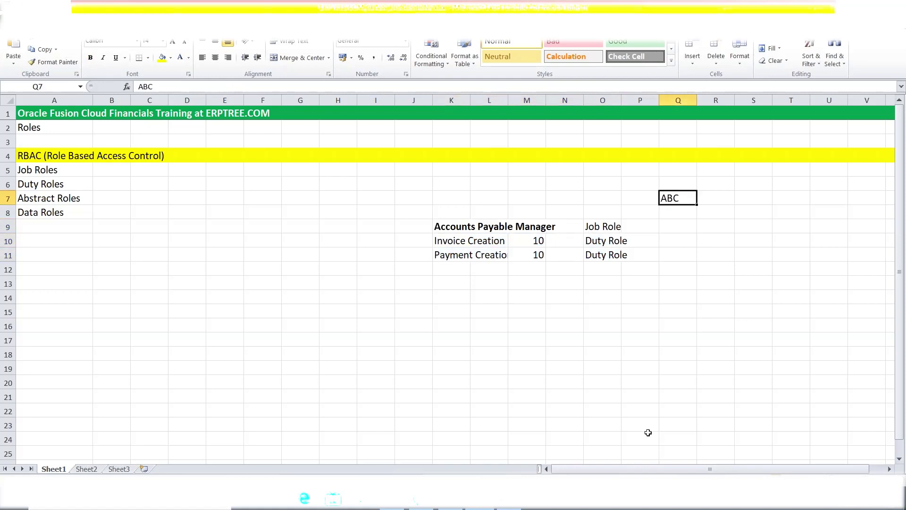
left_click(611, 226)
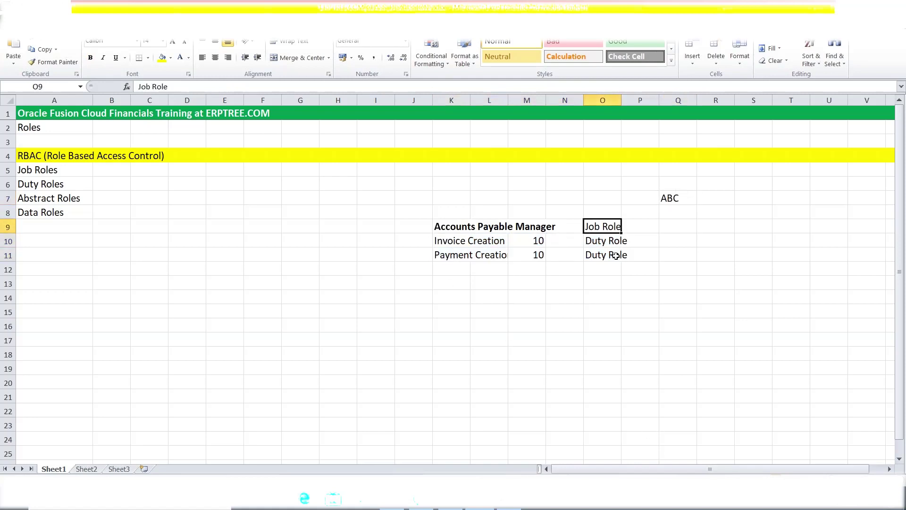
left_click(672, 199)
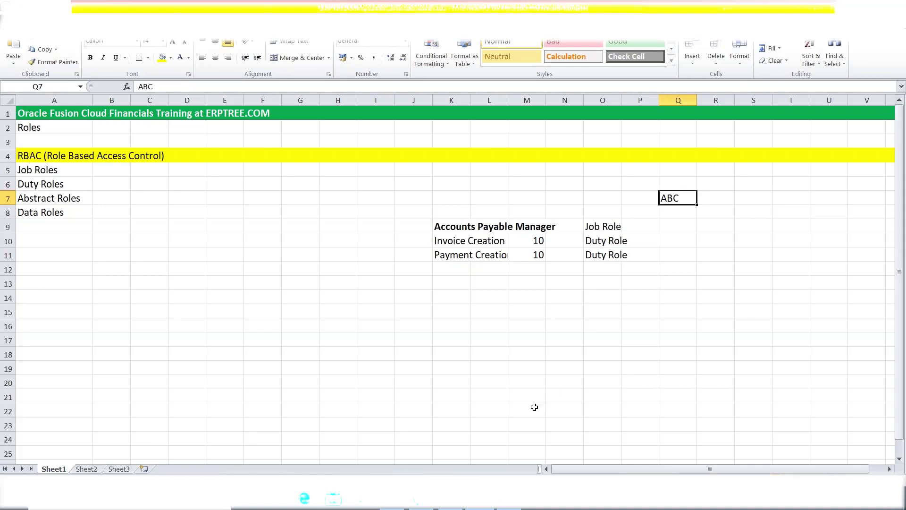
left_click(452, 297)
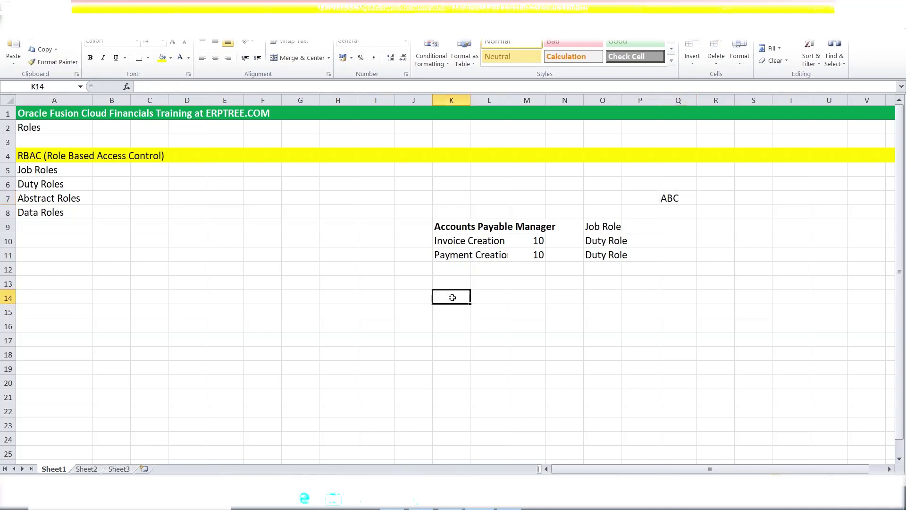
type("Ac")
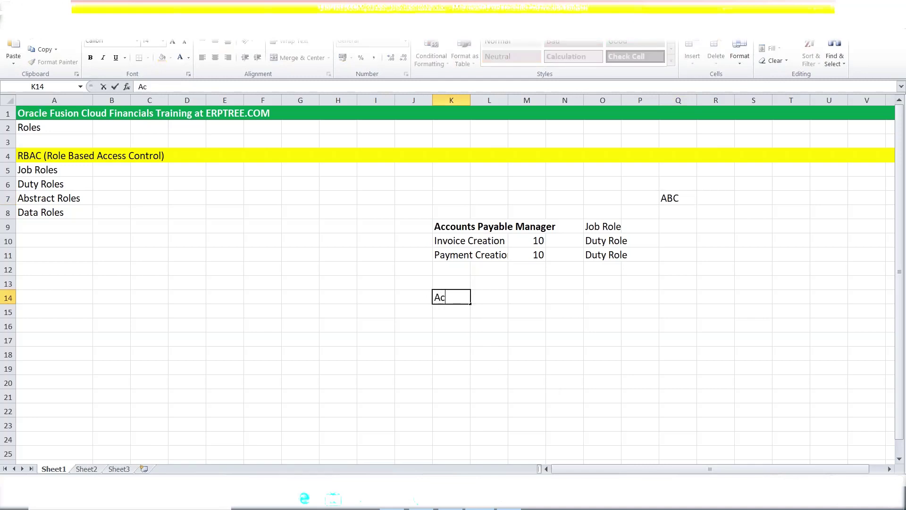
type("counts Pay")
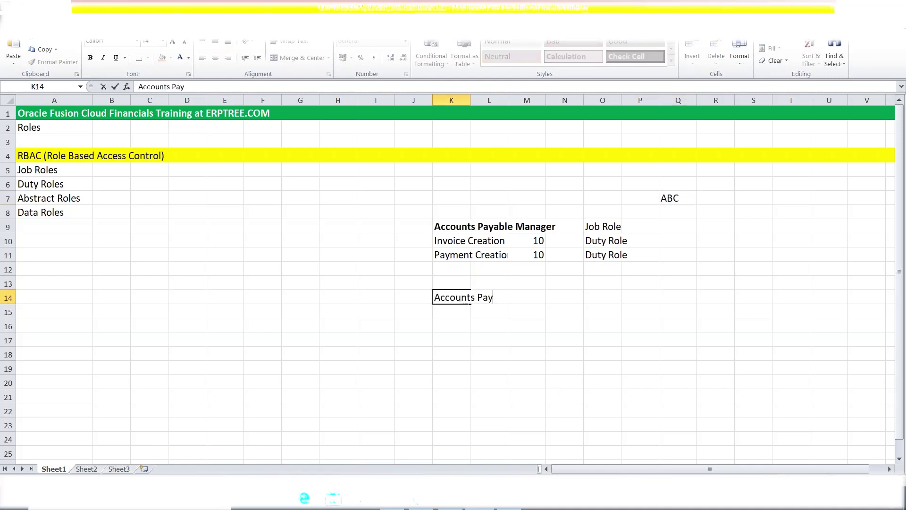
type("able Manager")
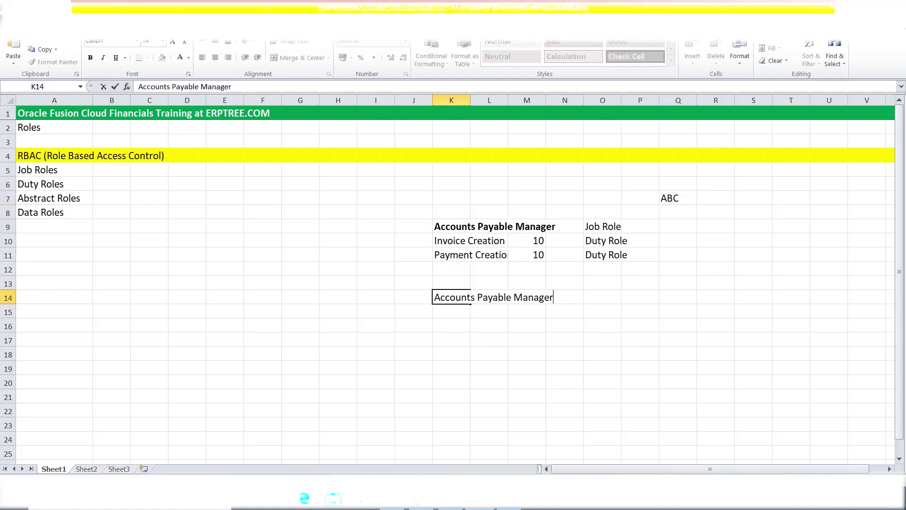
type("------------------>ABC")
left_click(498, 324)
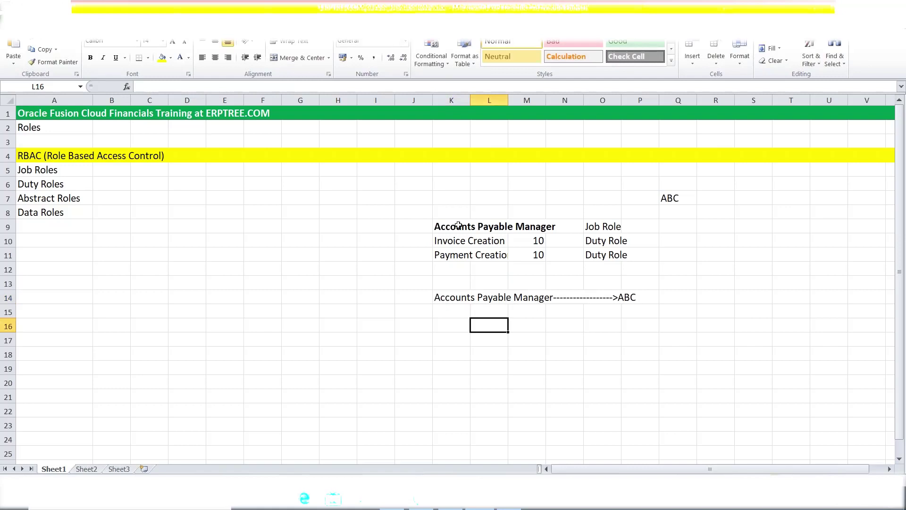
left_click(454, 242)
left_click_drag(454, 242, 482, 247)
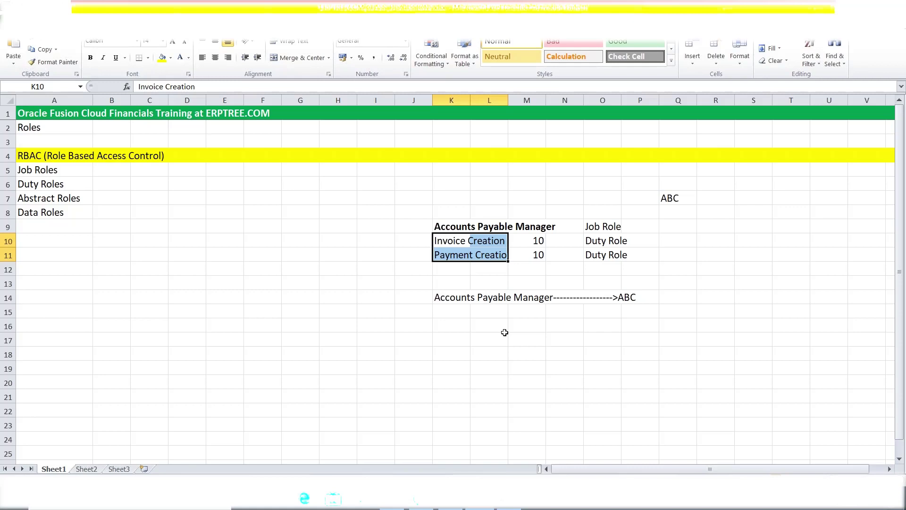
Enter the note 'Operating Unit (OU)' in cell S12
left_click(761, 268)
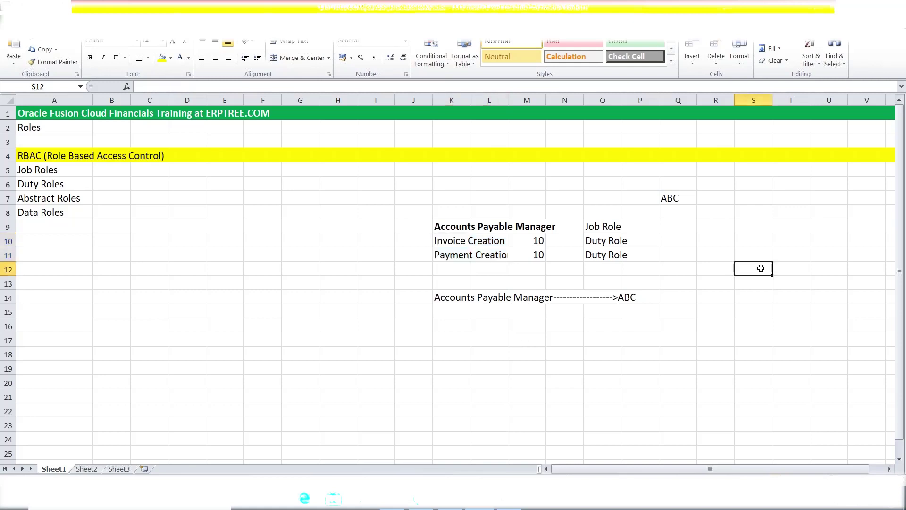
type("Op")
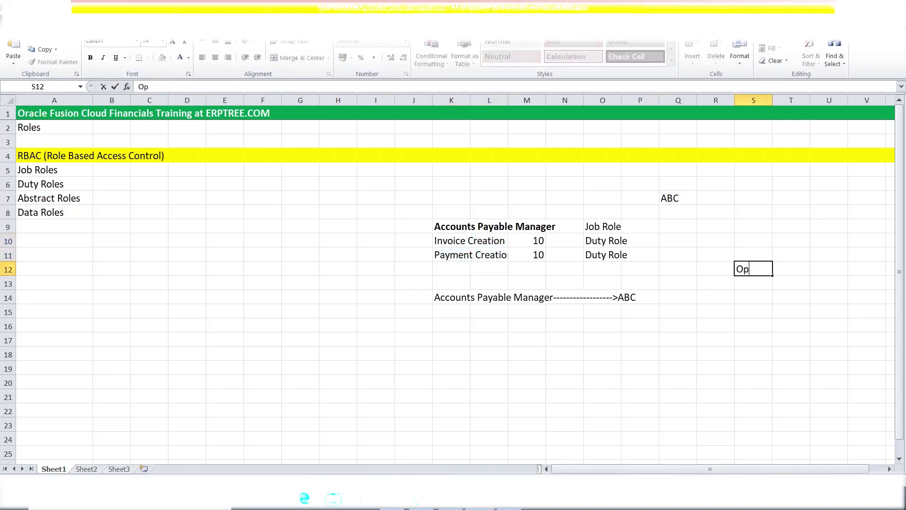
type("erating Unit")
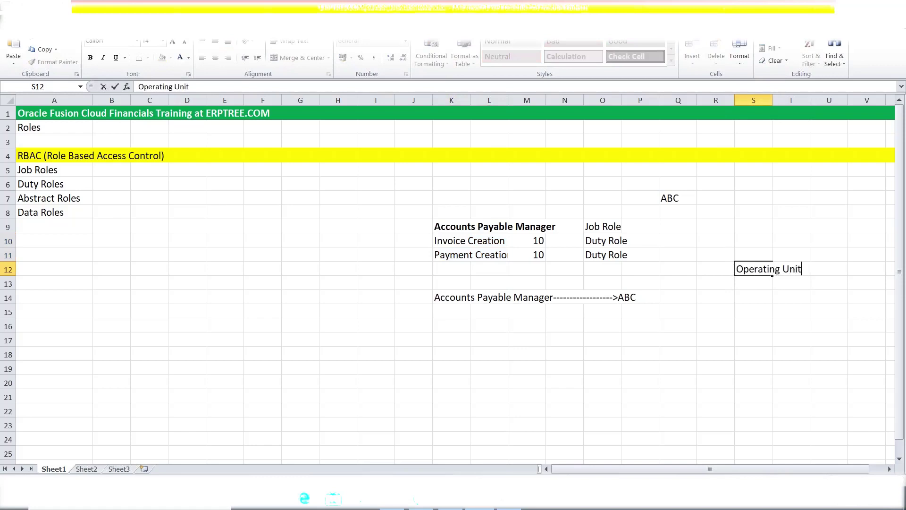
type(" (OU")
left_click(755, 284)
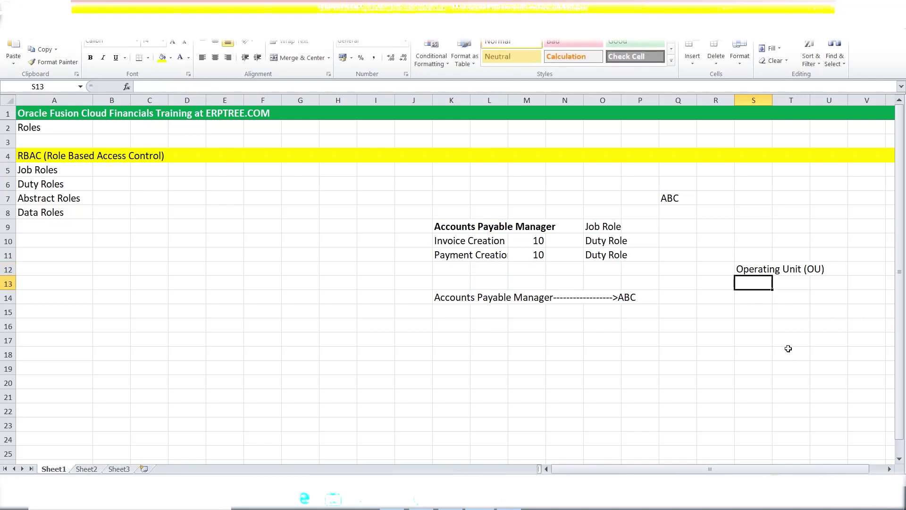
left_click_drag(743, 270, 813, 269)
Enter the note 'Business Unit (BU)' in cell S14
left_click(752, 300)
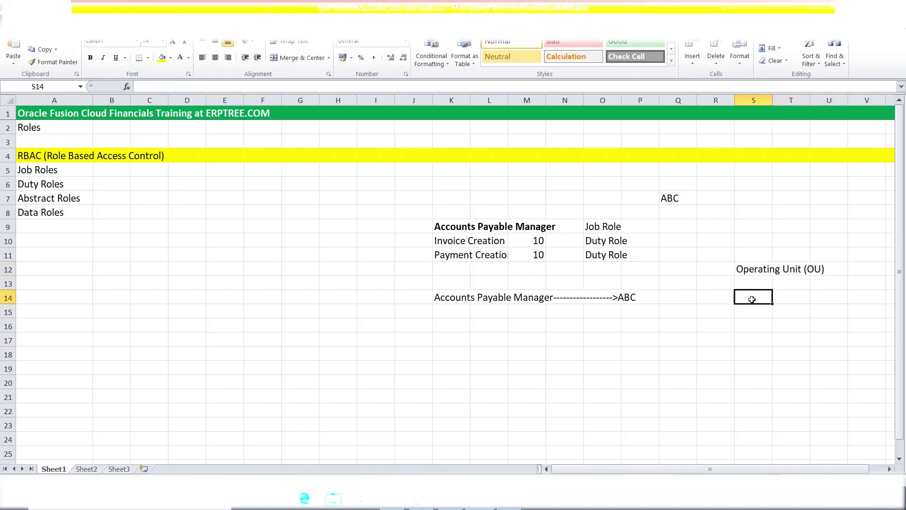
type("Bu")
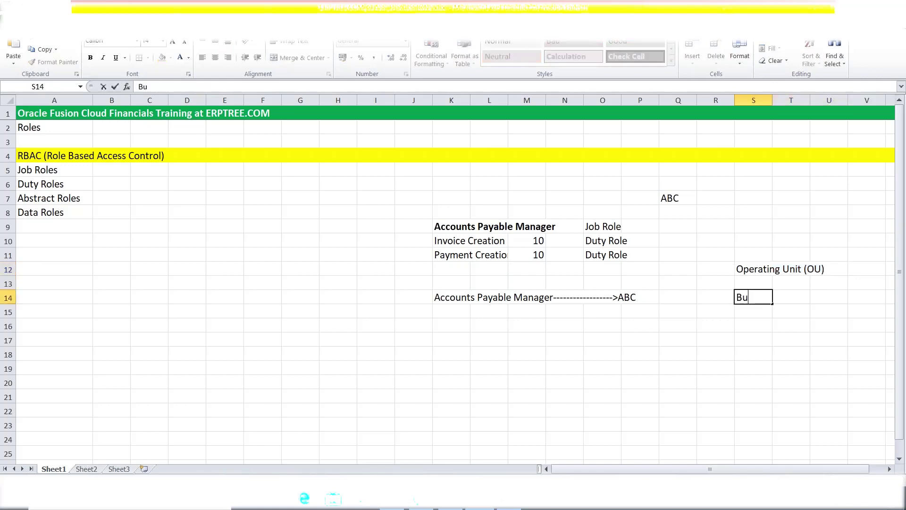
type("siness Unit")
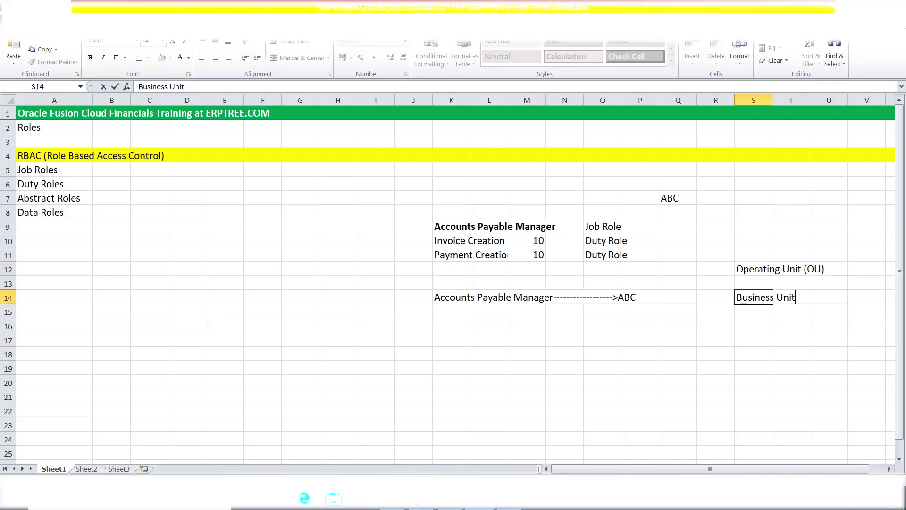
type(" (BU)")
left_click(789, 355)
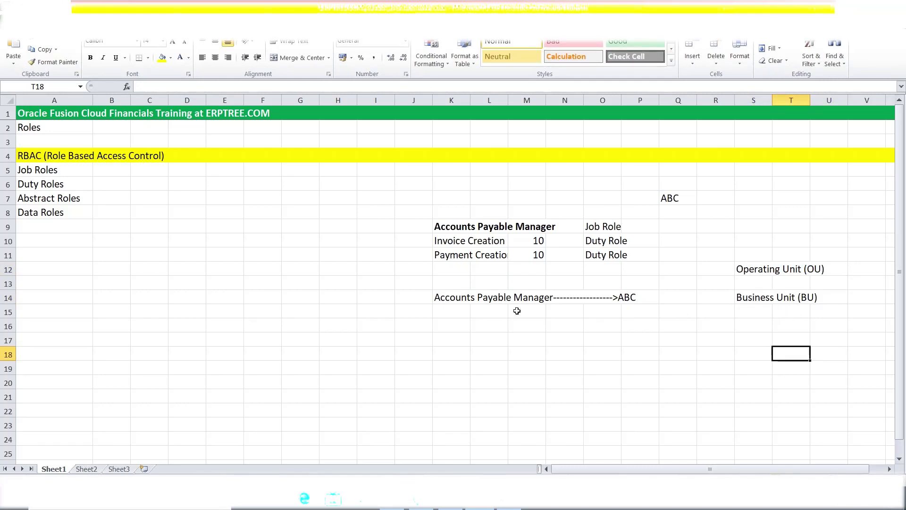
left_click(333, 297)
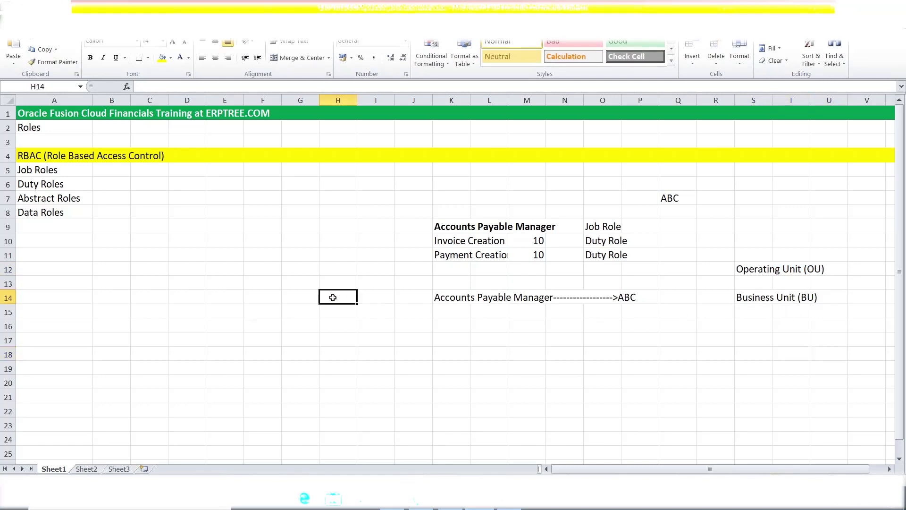
Type 'Business Unit------------------------->' into G14 to start row 14's chain
left_click(312, 295)
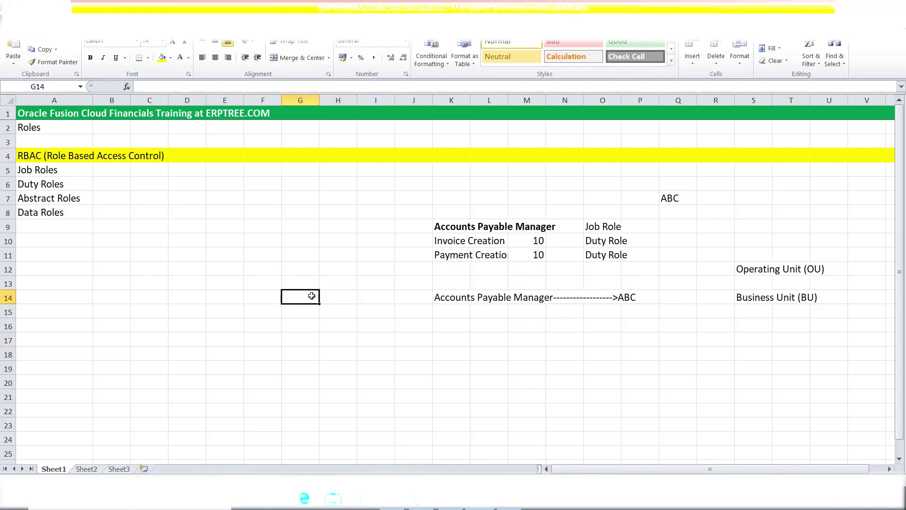
type("B")
key("BackSpace")
type("Business U")
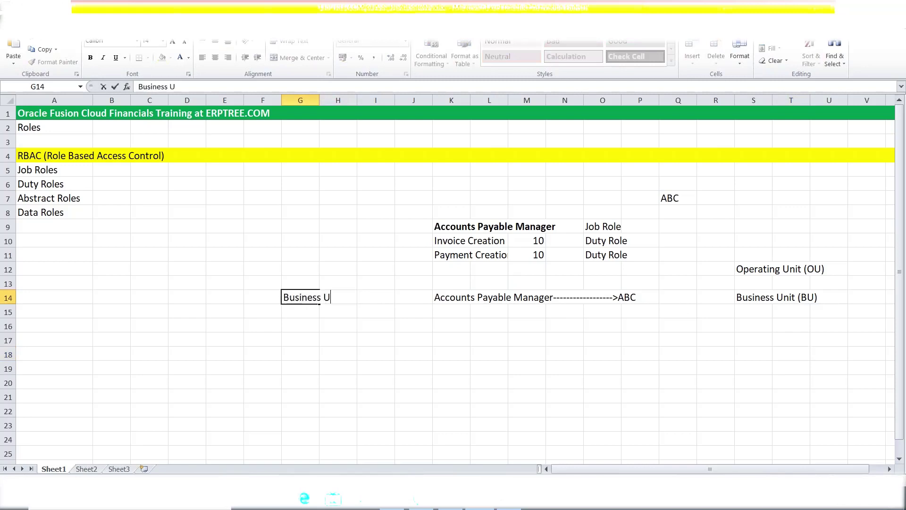
type("nit------------------------->")
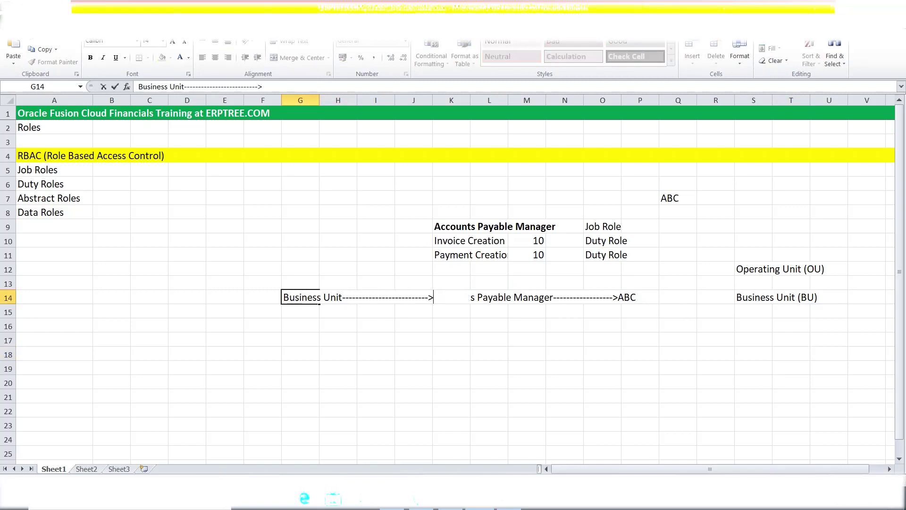
key("Tab")
left_click(486, 356)
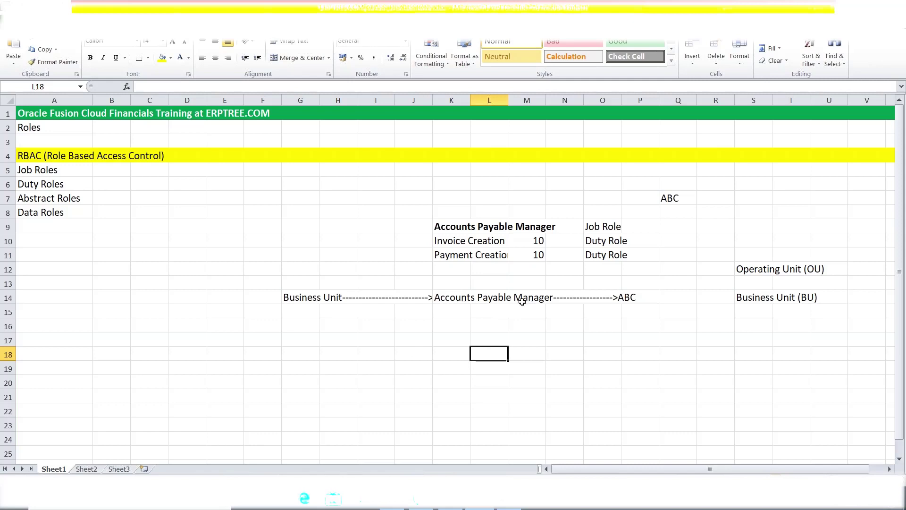
Highlight the Accounts Payable Manager job-role heading and its two duty-role rows while explaining
left_click(599, 313)
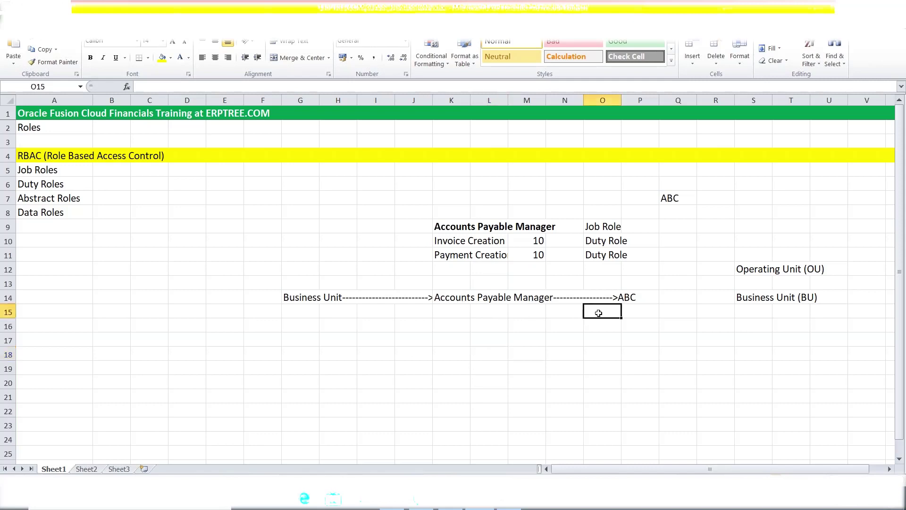
left_click_drag(443, 228, 574, 226)
left_click(607, 227)
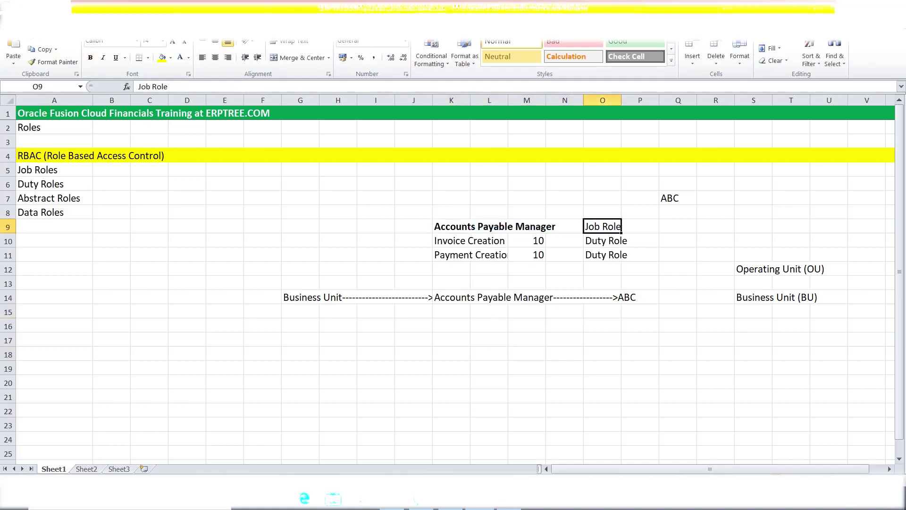
left_click(459, 230)
left_click_drag(540, 238, 541, 264)
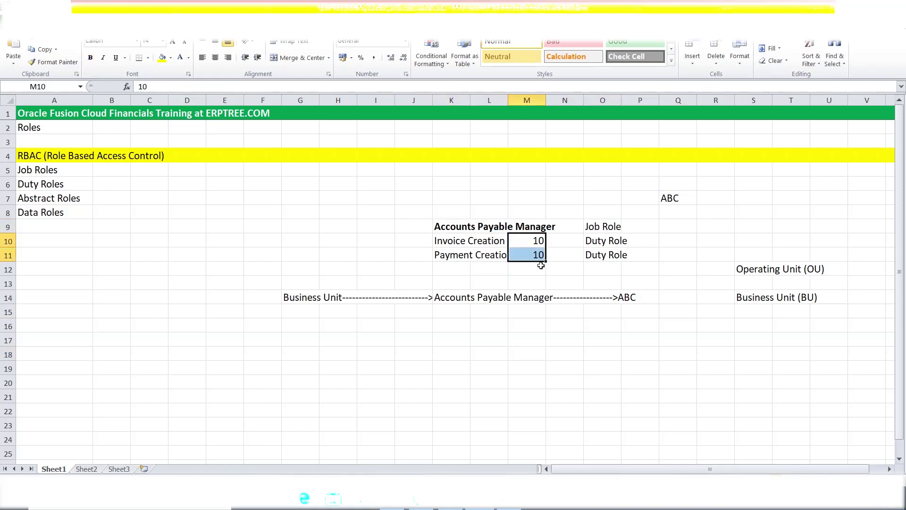
left_click_drag(462, 242, 625, 258)
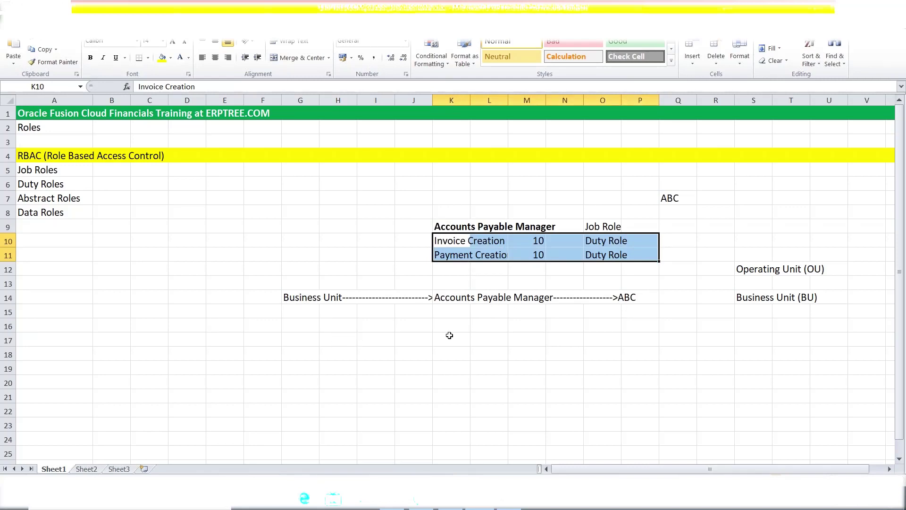
left_click(328, 339)
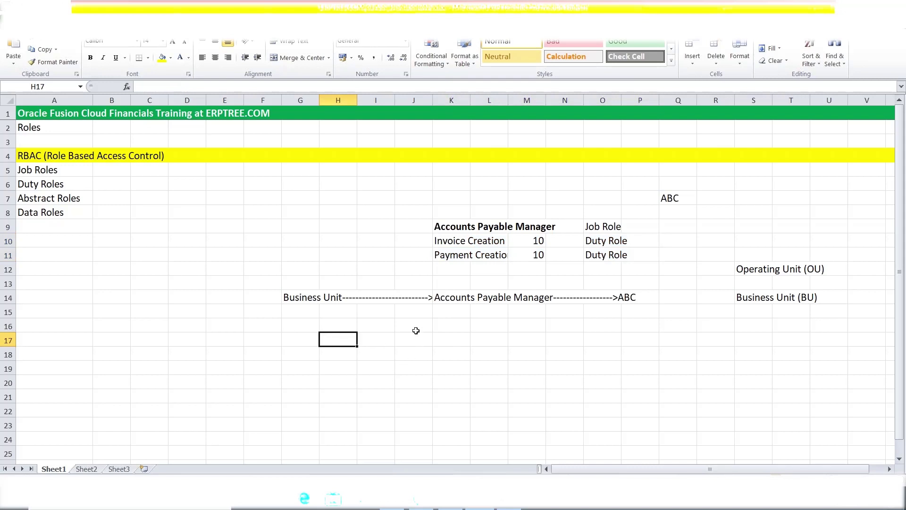
Copy the bold Accounts Payable Manager heading into G17 and add a 'Business Unit' label below
left_click(447, 225)
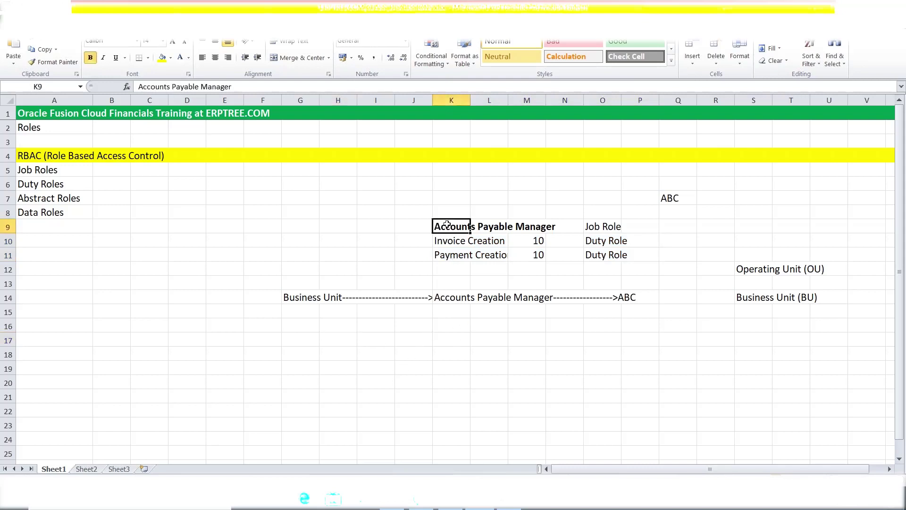
key("ctrl+c")
left_click(311, 337)
key("ctrl+v")
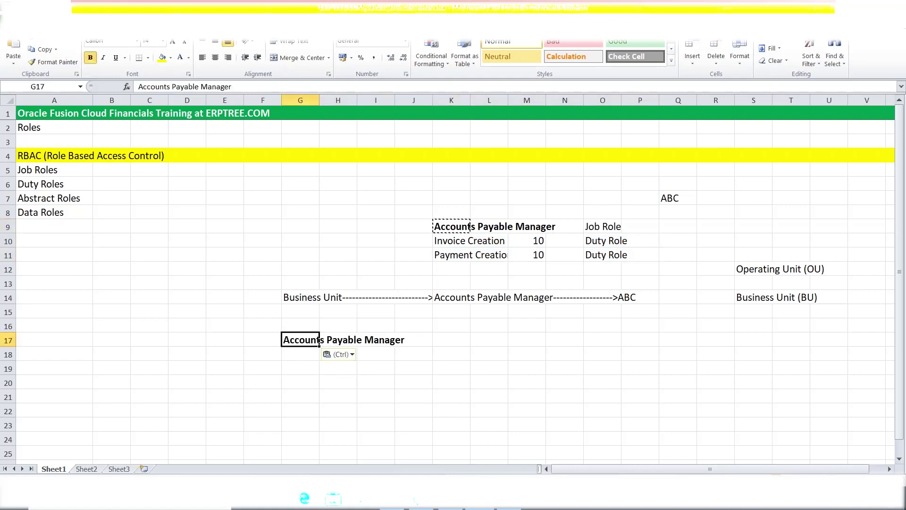
left_click(300, 398)
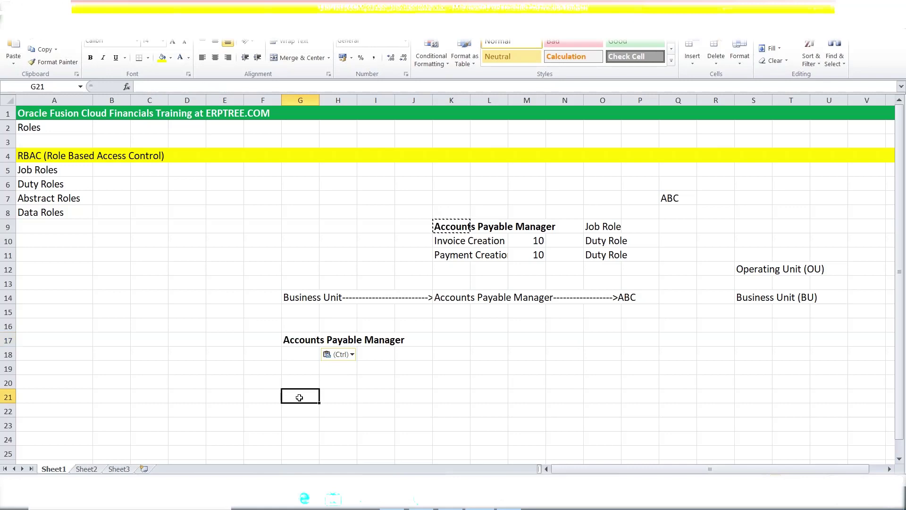
type("Business Unit")
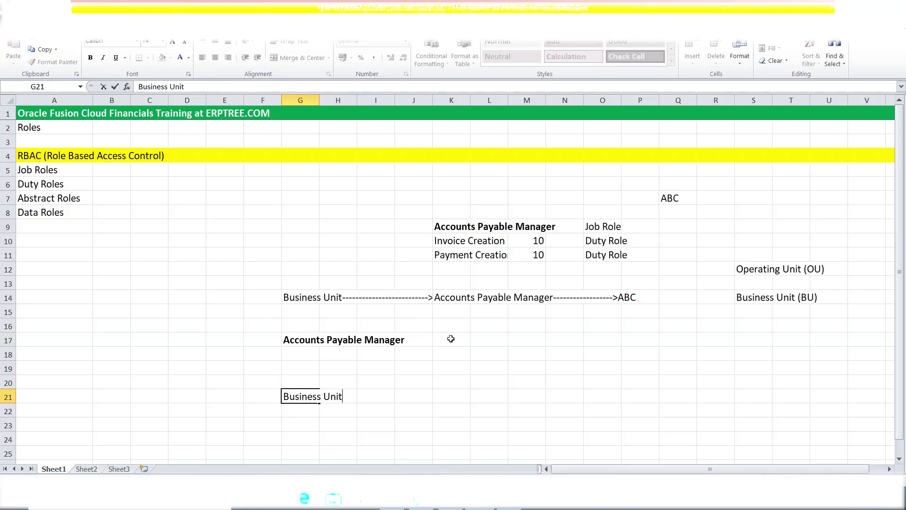
left_click(450, 338)
Extend G17 to read 'Accounts Payable Manager + Business Unit'
left_click(305, 342)
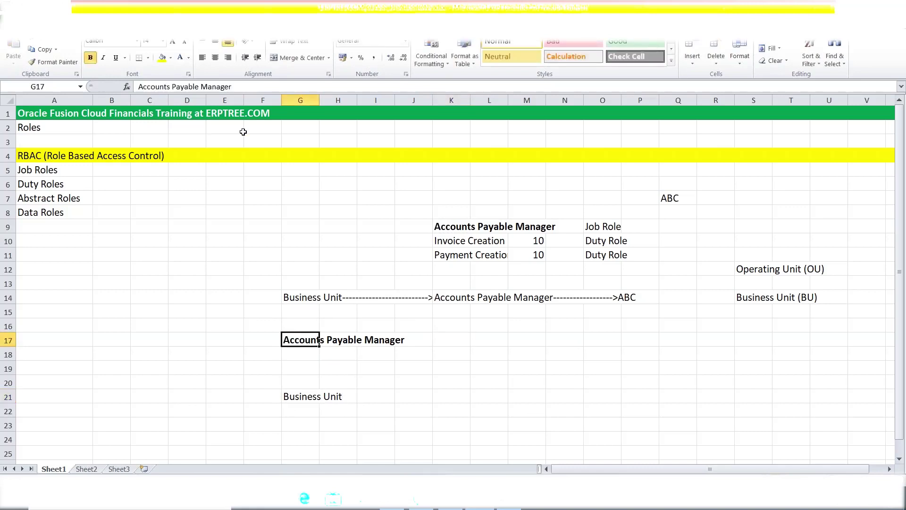
left_click(253, 85)
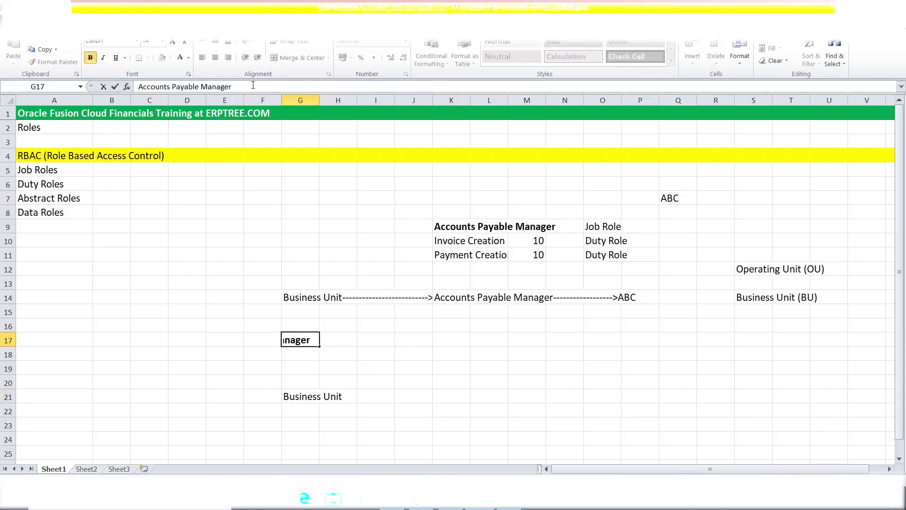
type("+ Business Unit")
key("Tab")
left_click(486, 391)
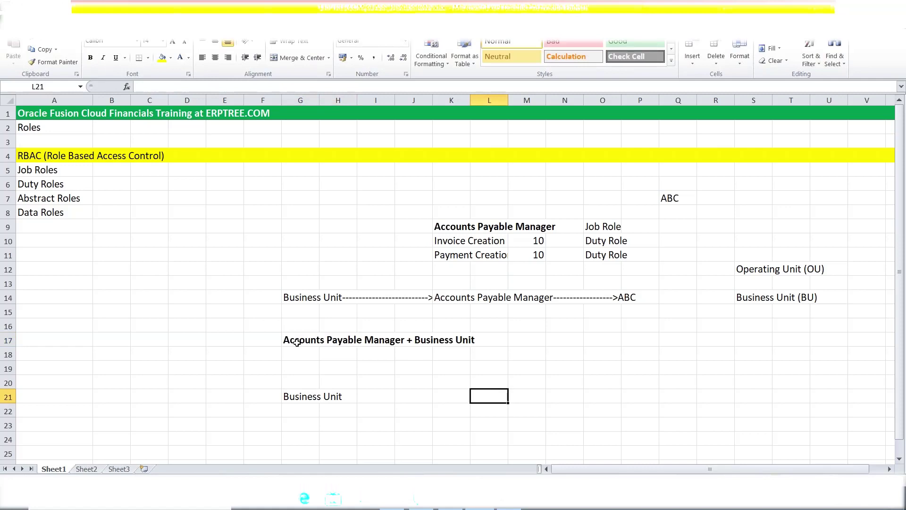
Tag it 'Data Role' in M17 and start 'General Accounting Manager +' in G18
left_click(526, 341)
type("Data Role")
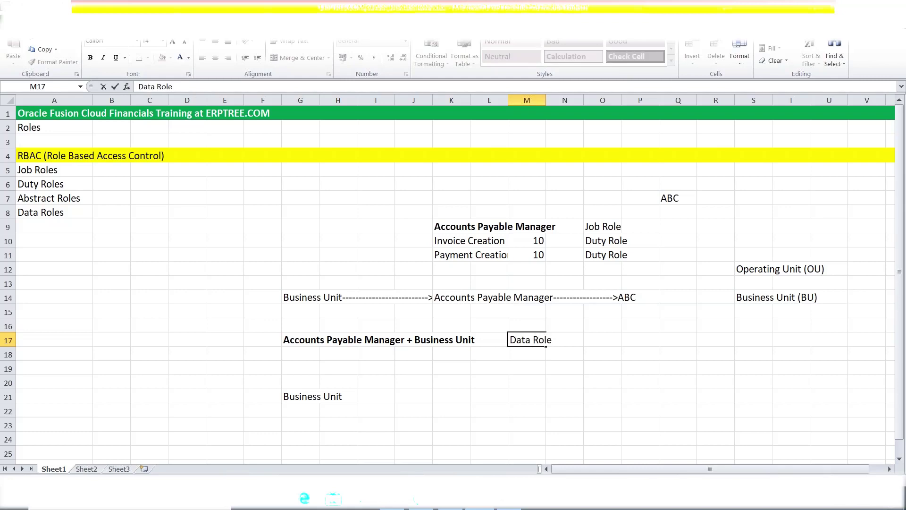
left_click(300, 350)
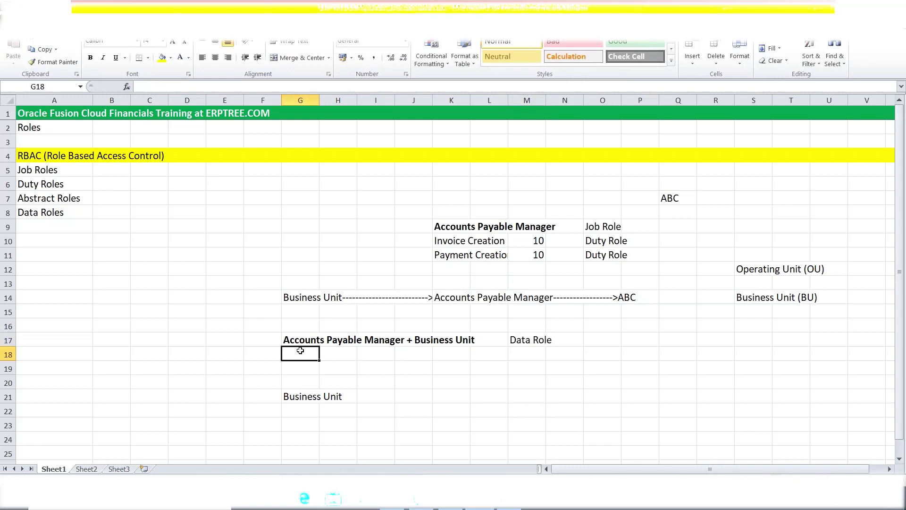
type("General Accounting Ma")
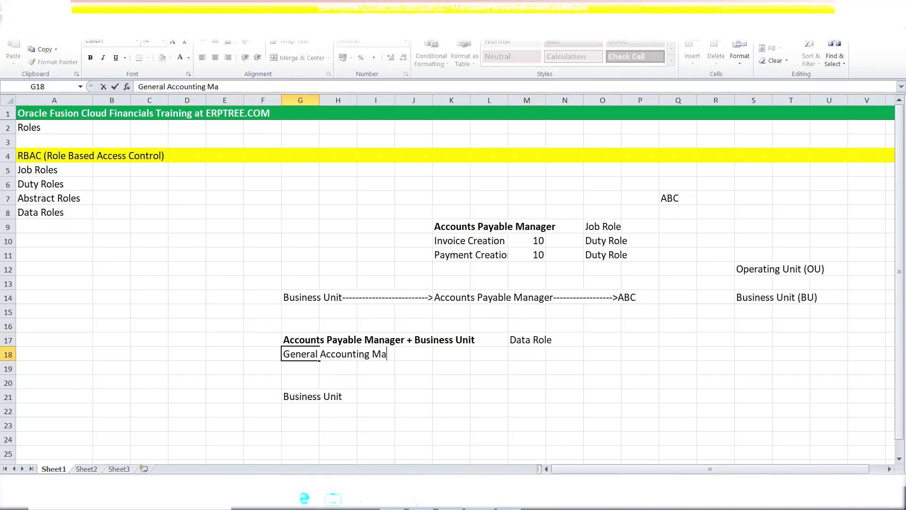
type("nager +")
List 'Primary Ledger' under Business Unit and complete G18 as 'General Accounting Manager + Primary Ledger'
left_click(303, 412)
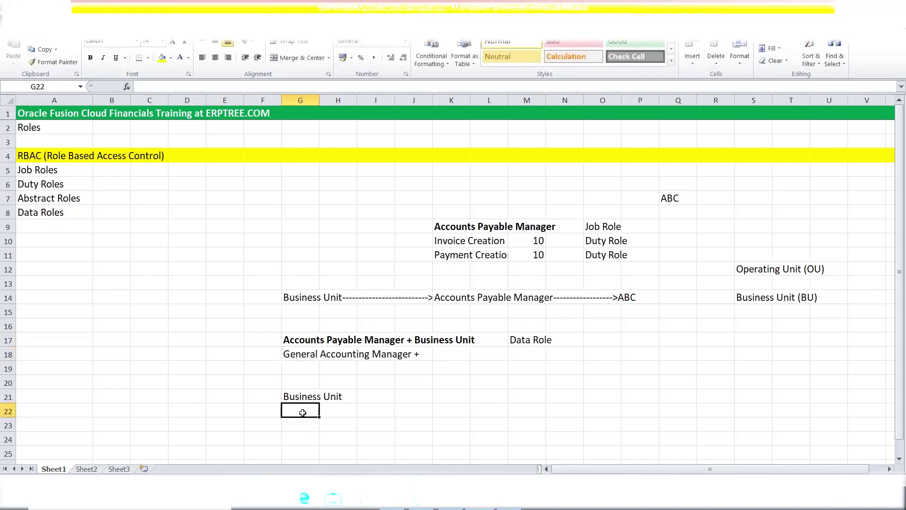
type("Prima")
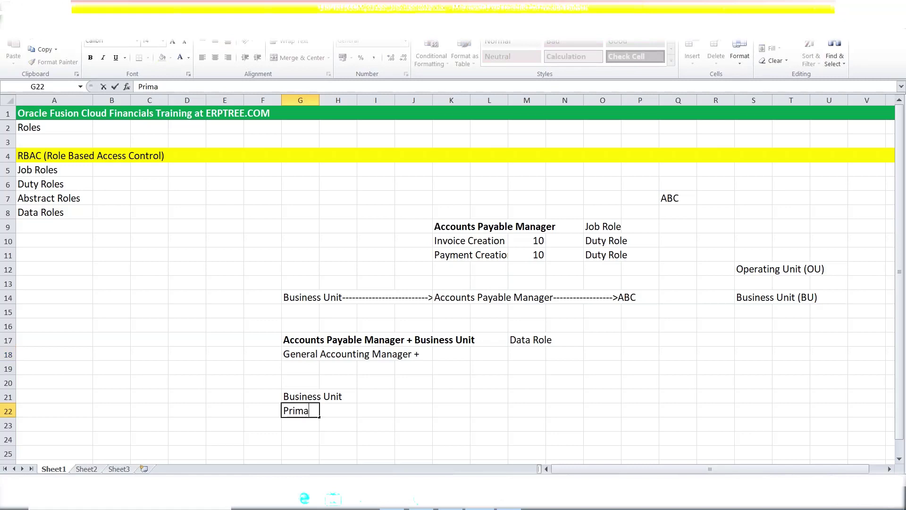
type("ry Ledger")
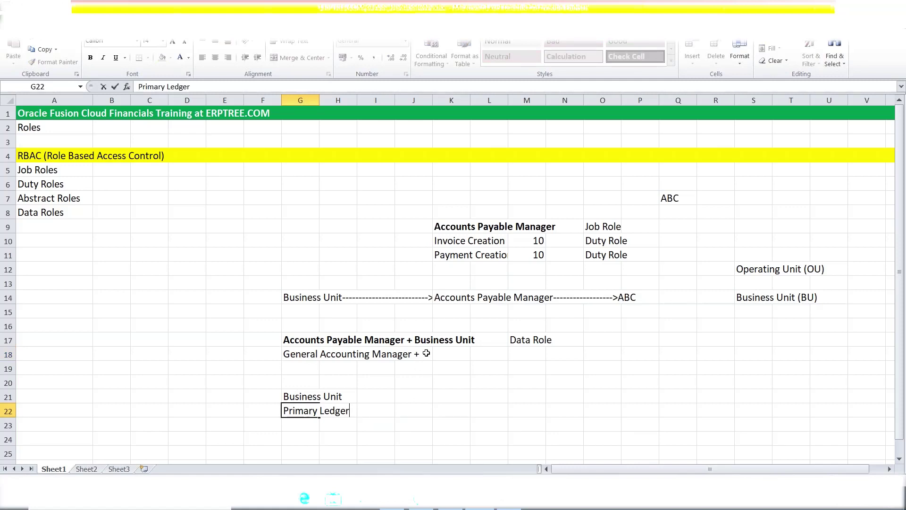
left_click(308, 354)
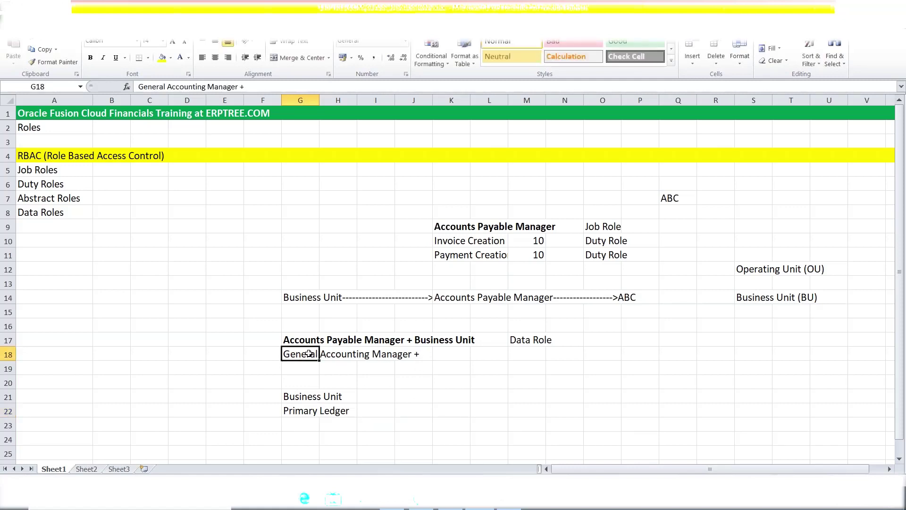
left_click(262, 84)
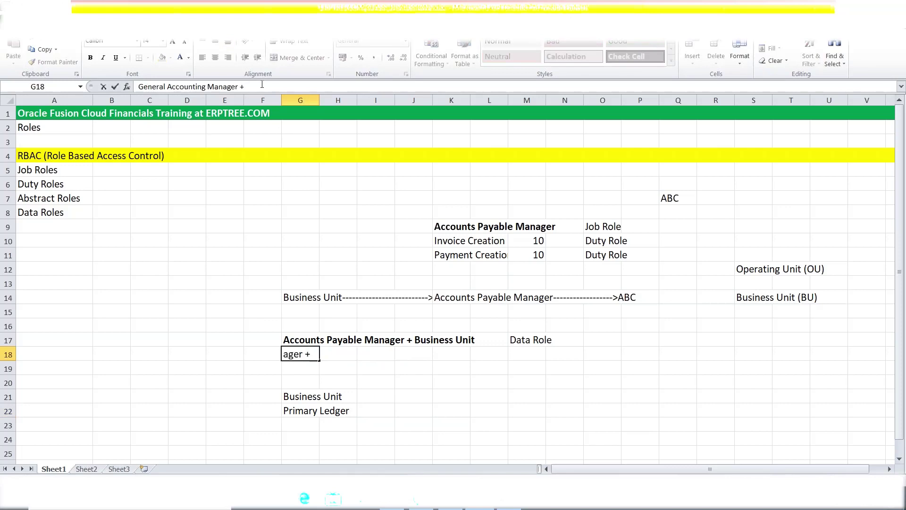
type("Primary Ledger")
key("Tab")
Label M18 'Data Role' and make the G18 example bold
key("Right")
key("Right")
key("Right")
key("Right")
key("Right")
type("Data Role")
key("Tab")
left_click(579, 408)
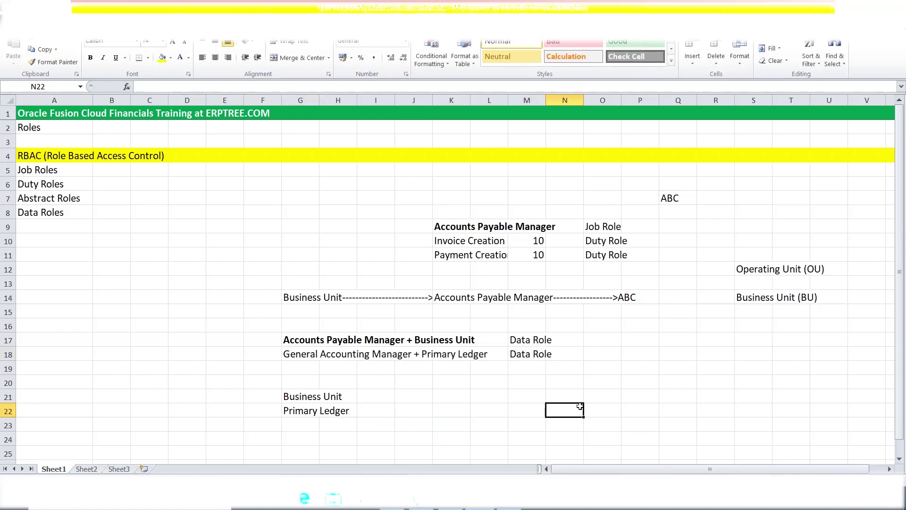
left_click(286, 354)
key("ctrl+b")
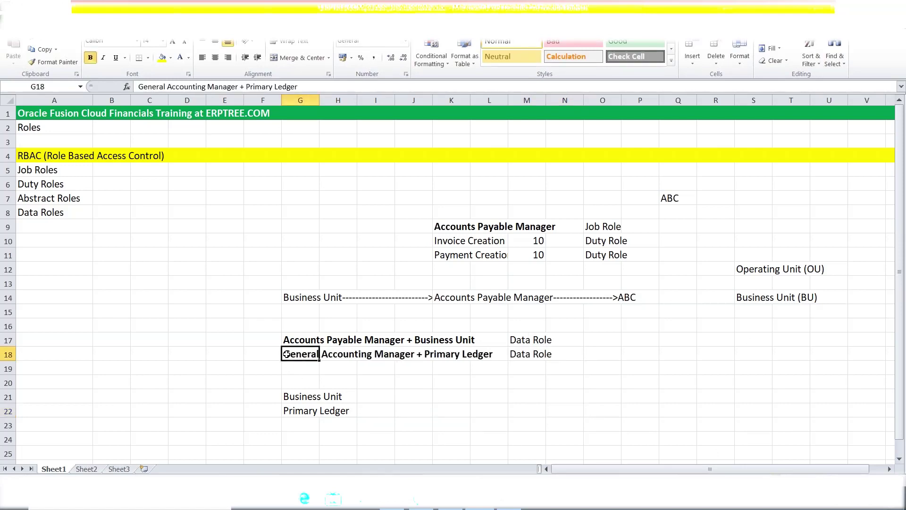
left_click(441, 392)
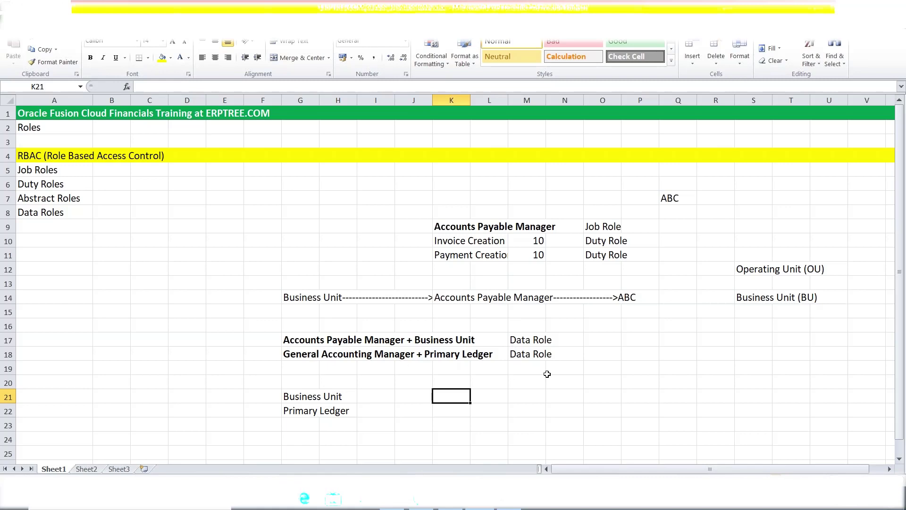
Add the release note 'R13' in cell P19
left_click(528, 356)
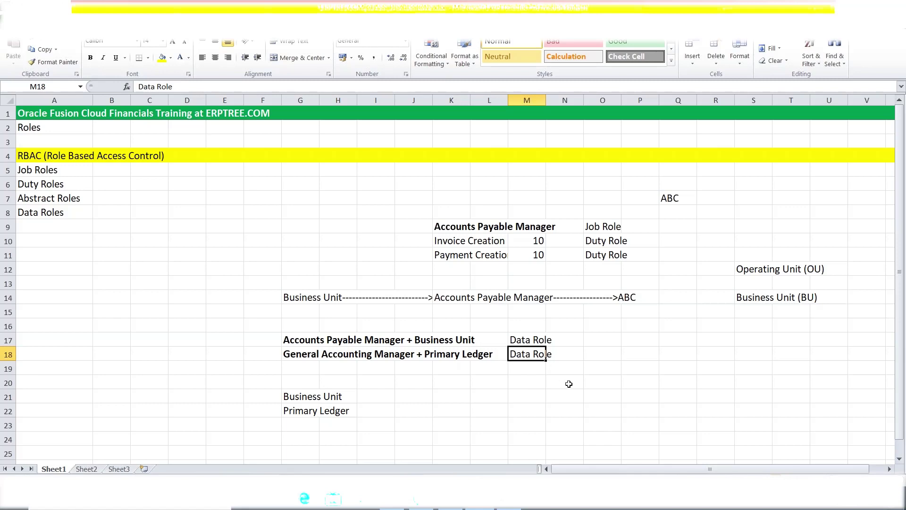
left_click(619, 372)
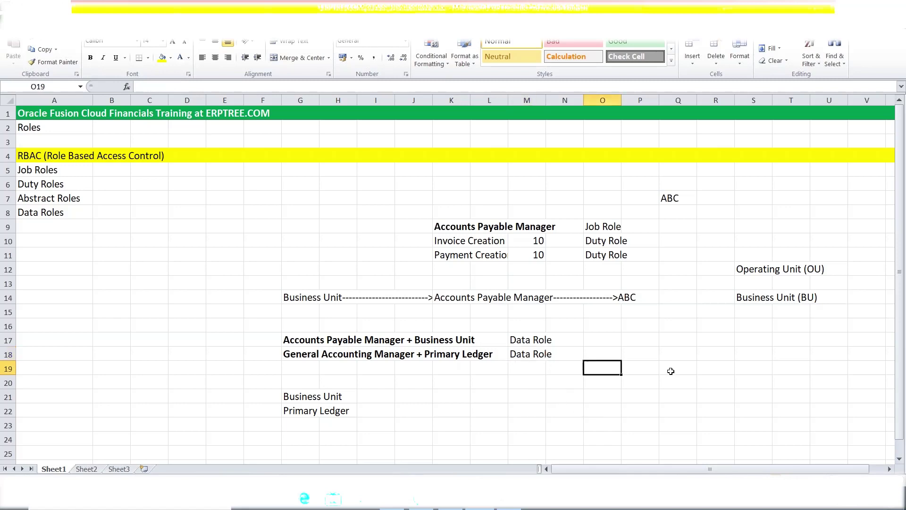
left_click(644, 366)
type("R13")
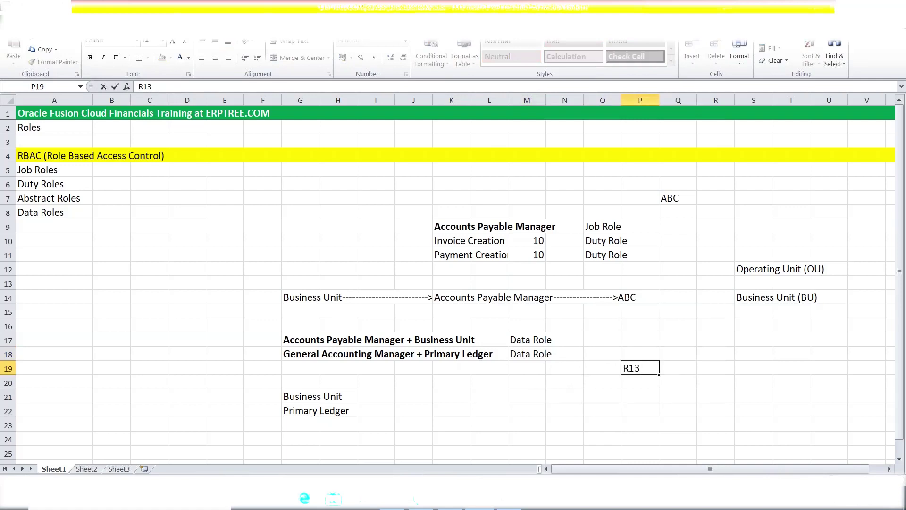
left_click(637, 407)
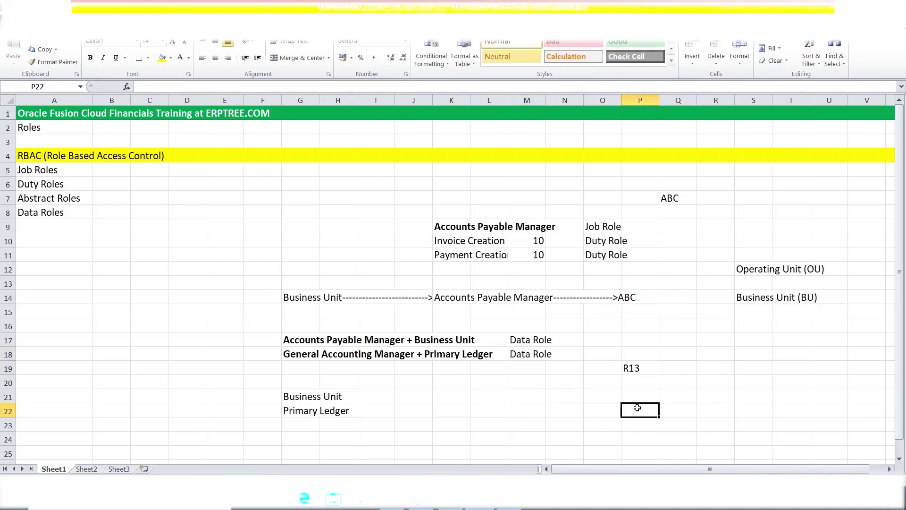
Add the release note 'R11' in P17 beside the first data role
left_click(645, 344)
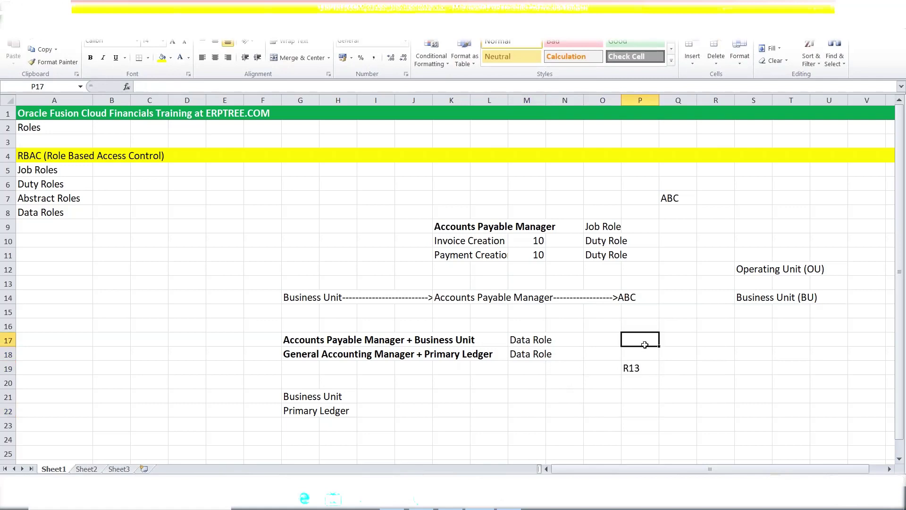
type("r")
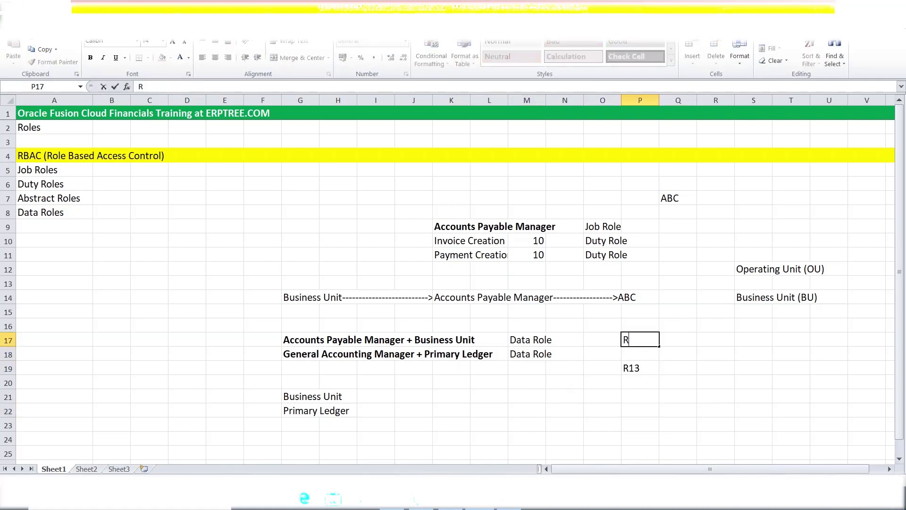
type("10")
key("BackSpace")
key("BackSpace")
type("11")
left_click(657, 376)
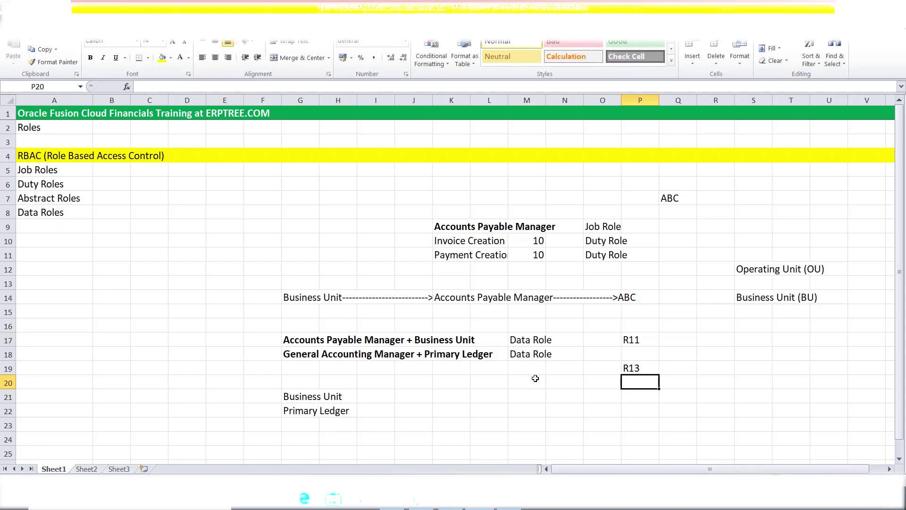
left_click(291, 400)
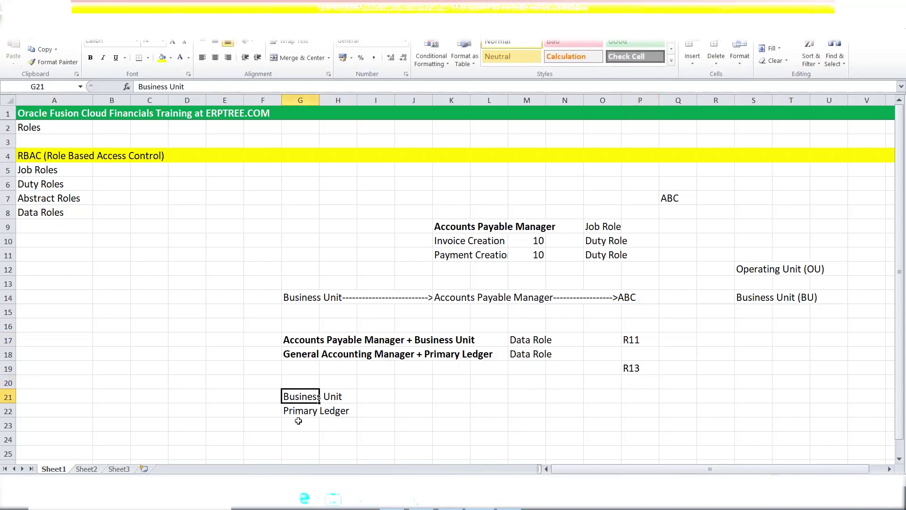
left_click(294, 414)
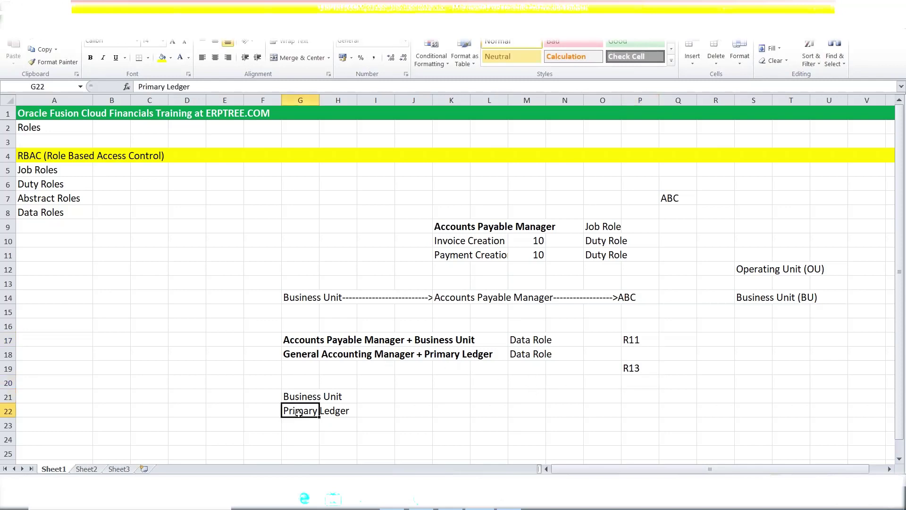
left_click(296, 397)
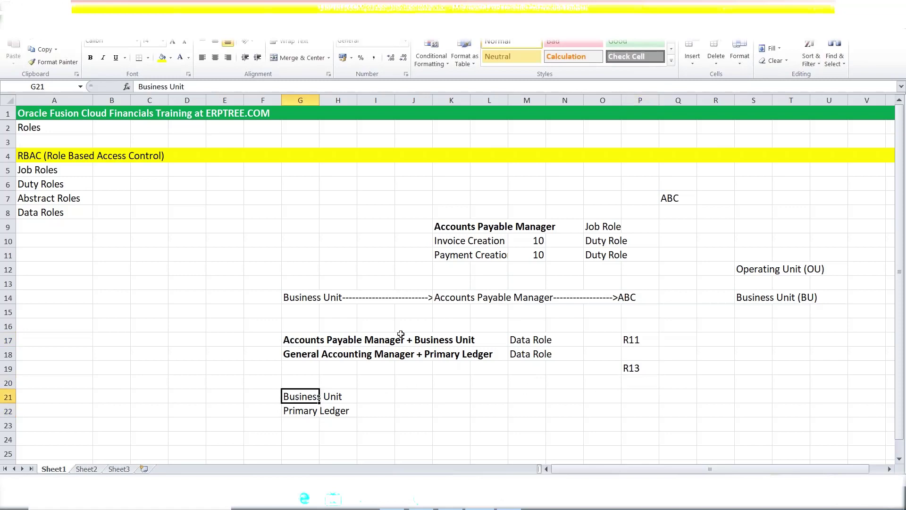
left_click(301, 413)
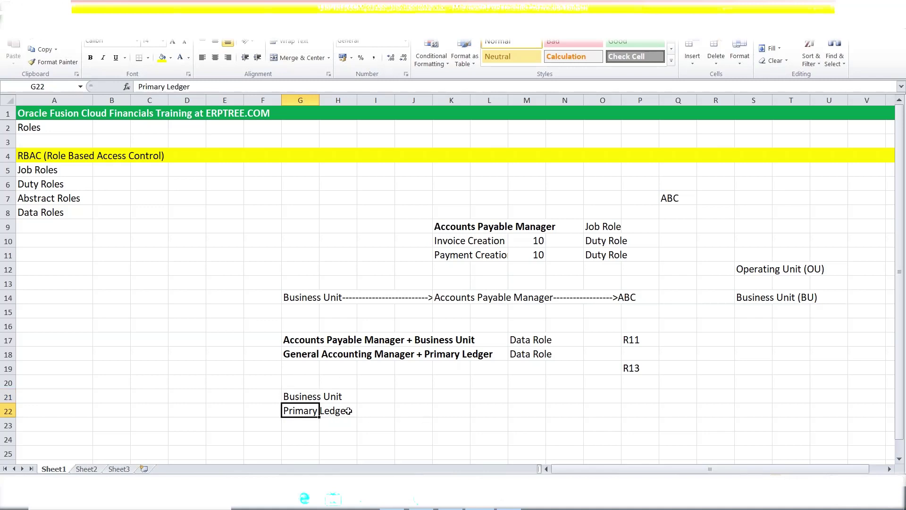
left_click_drag(289, 340, 541, 353)
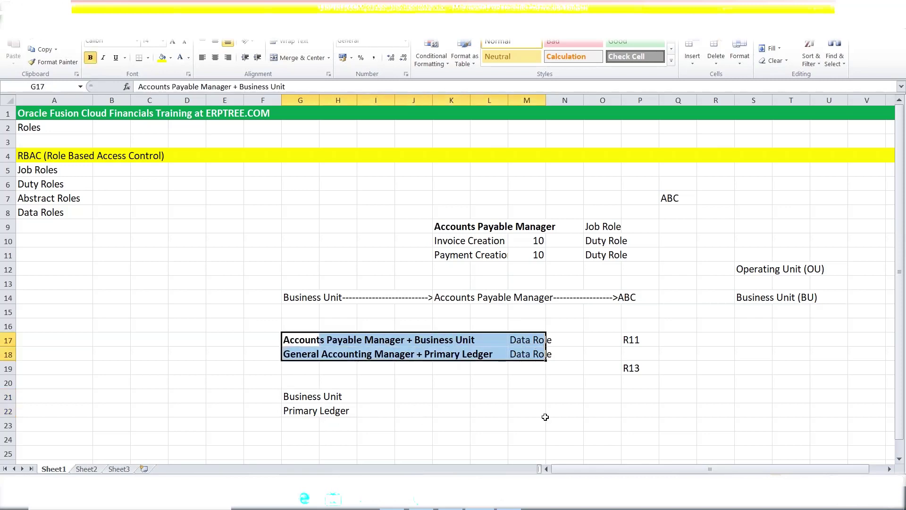
left_click(641, 340)
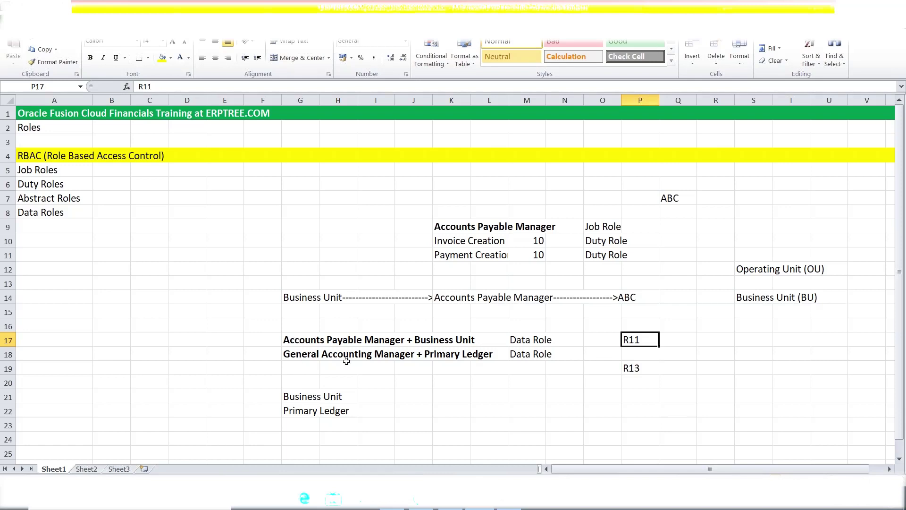
left_click(489, 295)
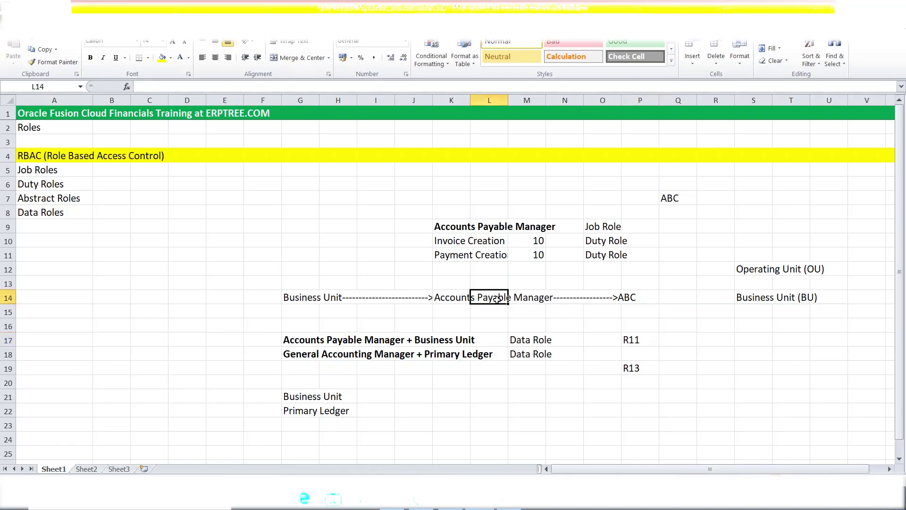
left_click(300, 399)
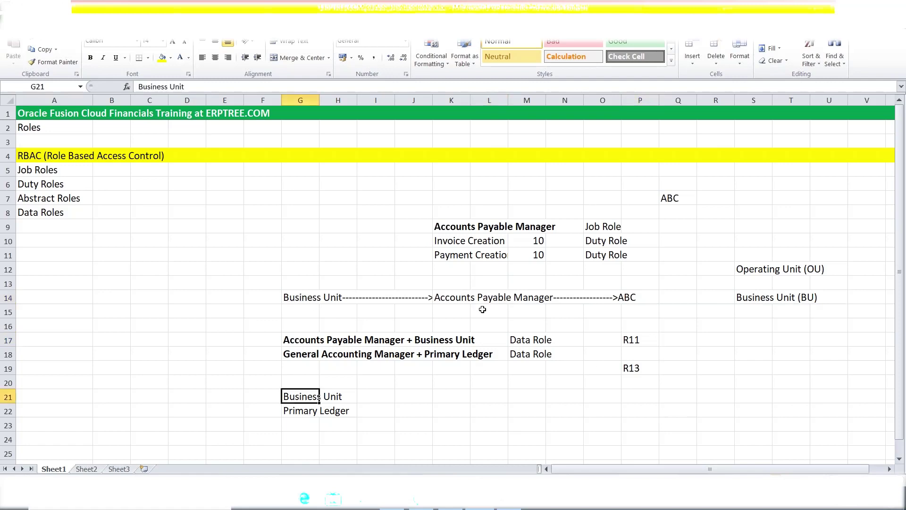
left_click(636, 336)
left_click_drag(296, 336, 642, 357)
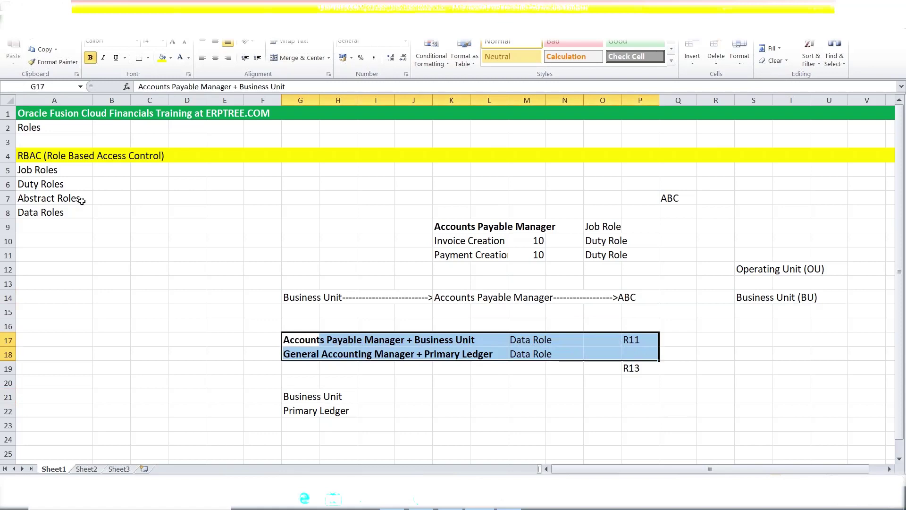
left_click(69, 214)
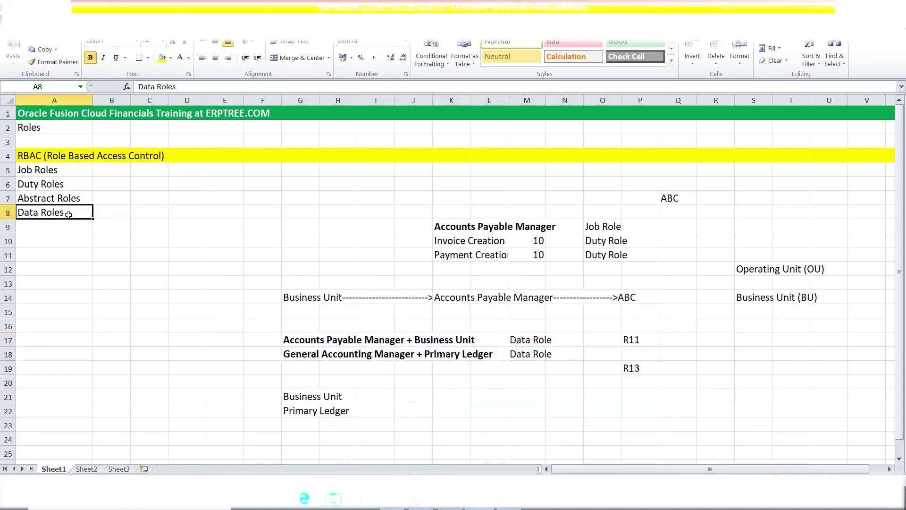
Enter 'No Data Role Concept in R13' in C8 beside the Data Roles heading
left_click(146, 213)
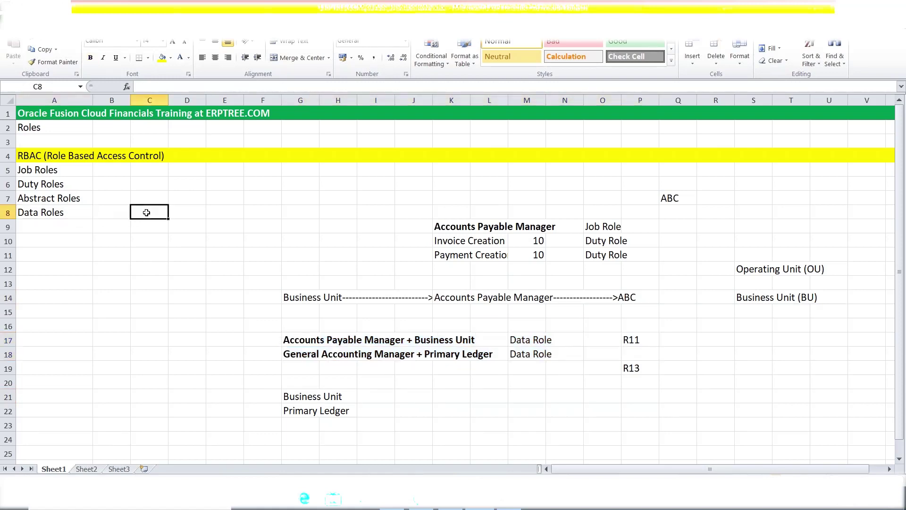
type("n")
key("BackSpace")
type("No Data")
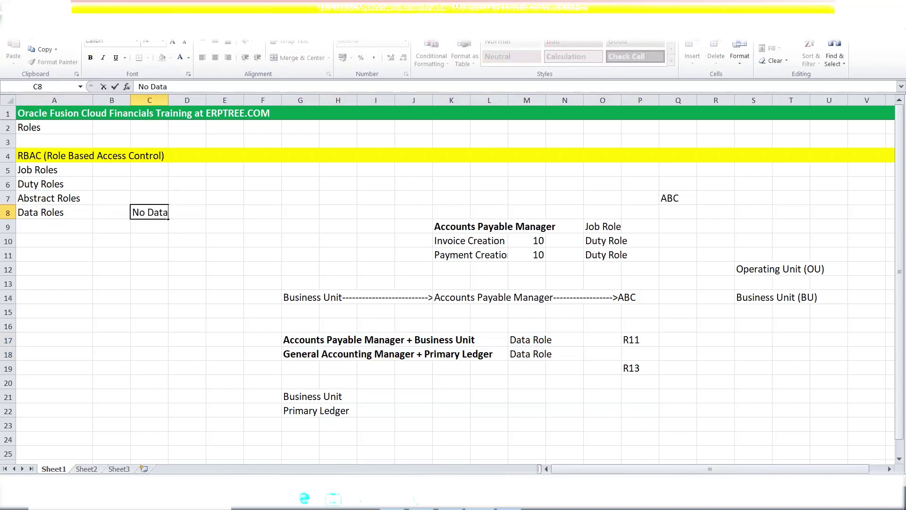
type(" Role Concept in R13")
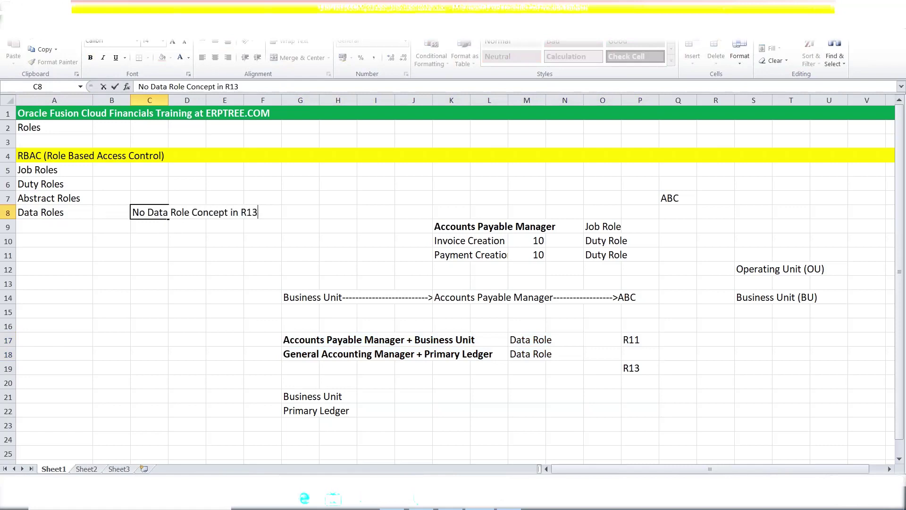
left_click(160, 250)
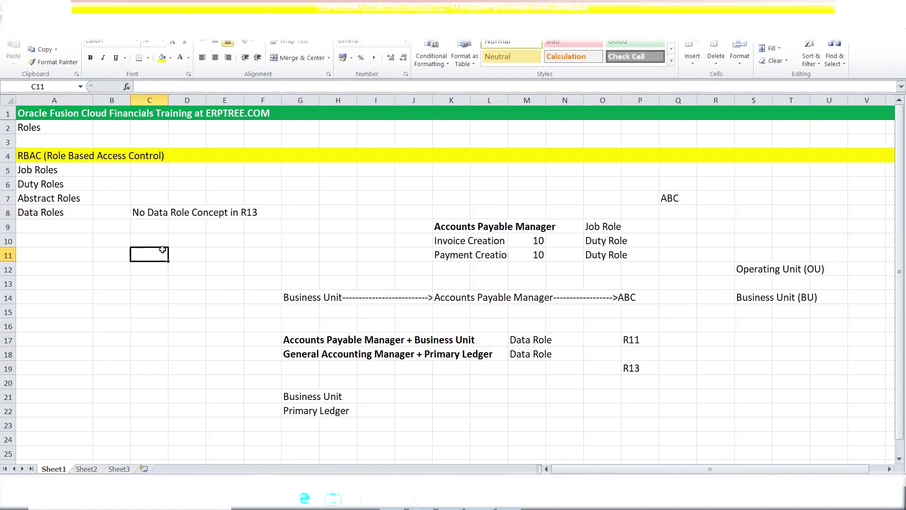
left_click(70, 210)
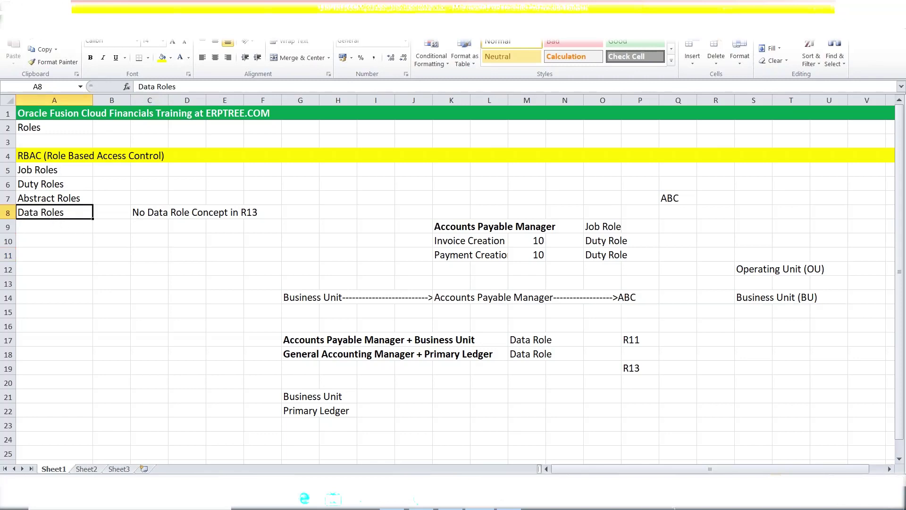
left_click(632, 340)
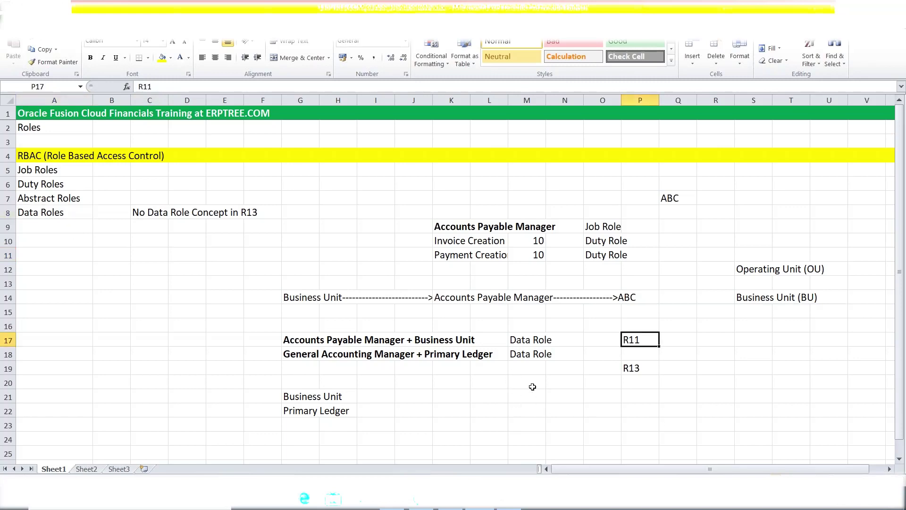
left_click(300, 396)
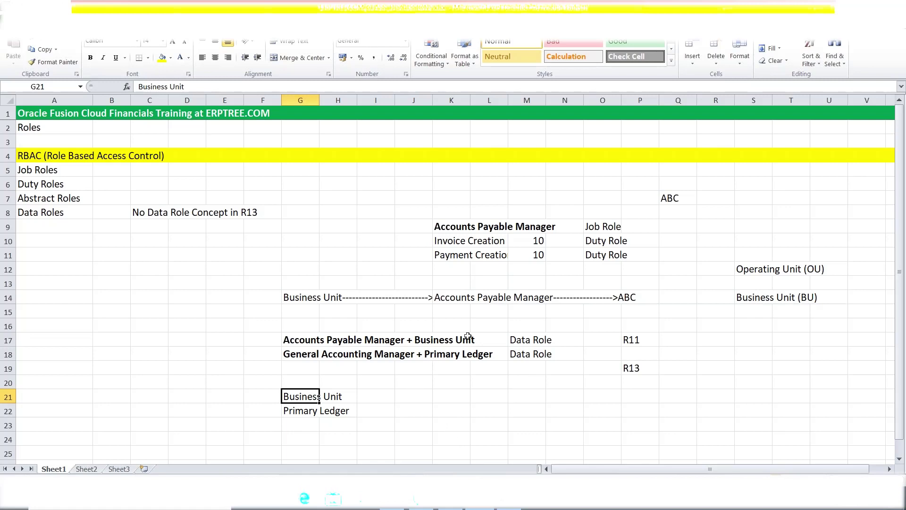
left_click_drag(751, 270, 815, 272)
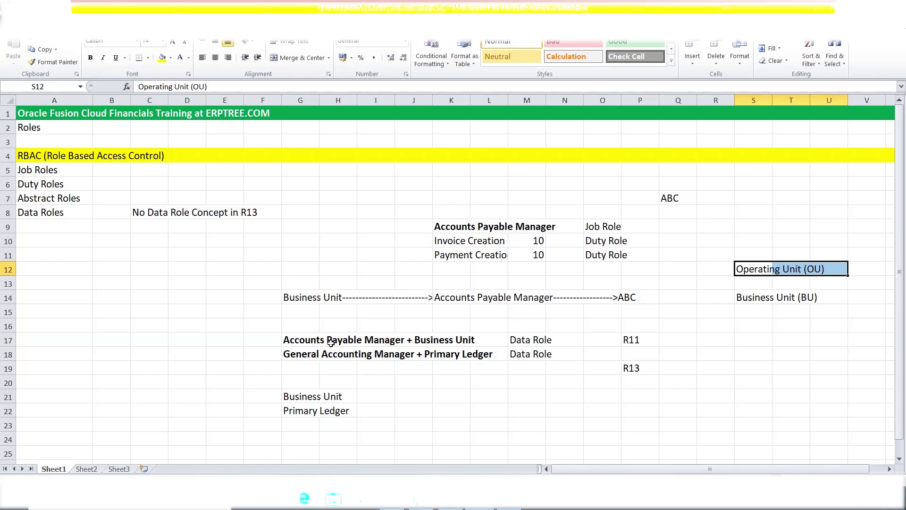
left_click(296, 411)
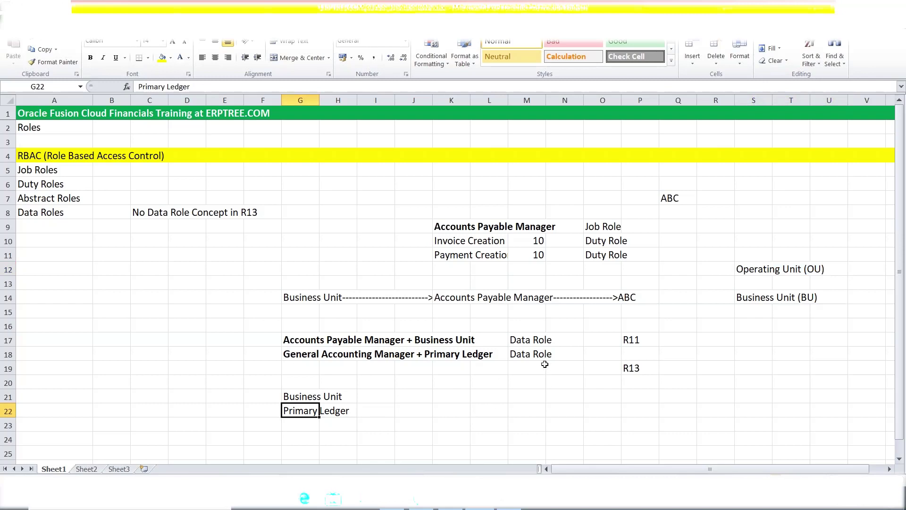
left_click_drag(511, 339, 533, 355)
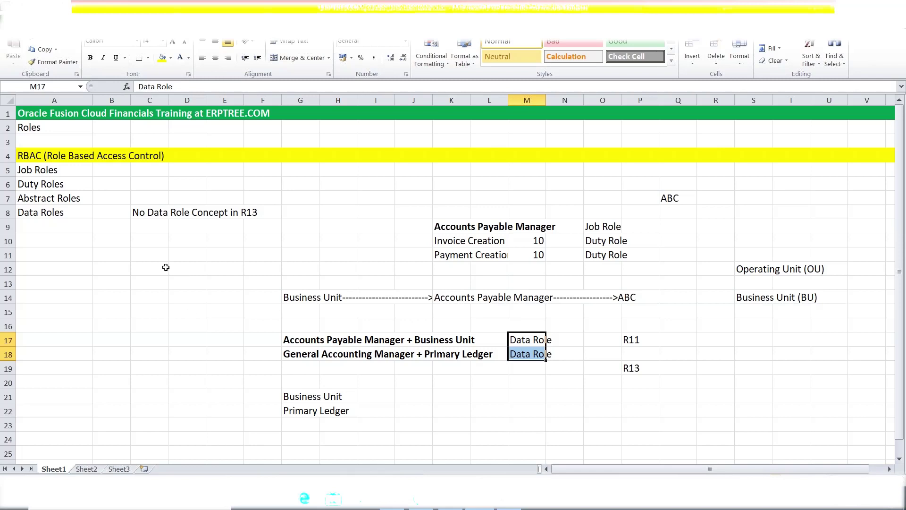
left_click(154, 213)
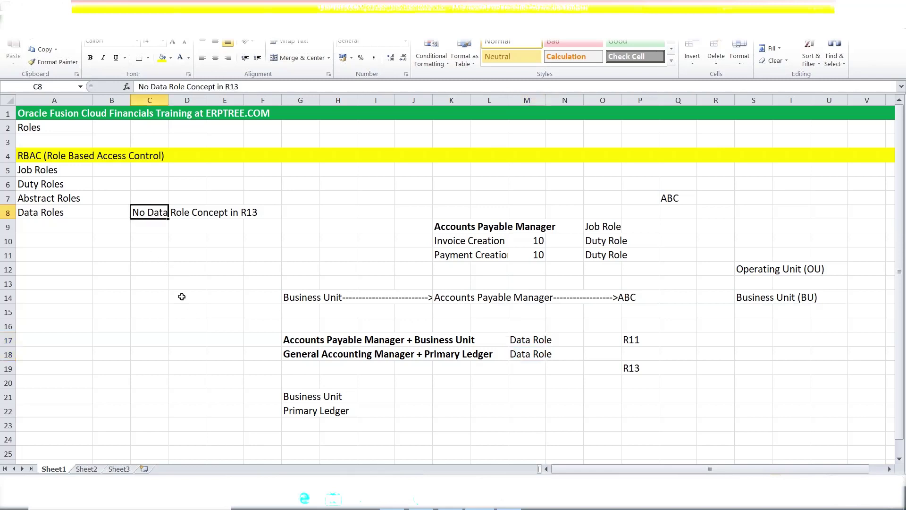
left_click(61, 168)
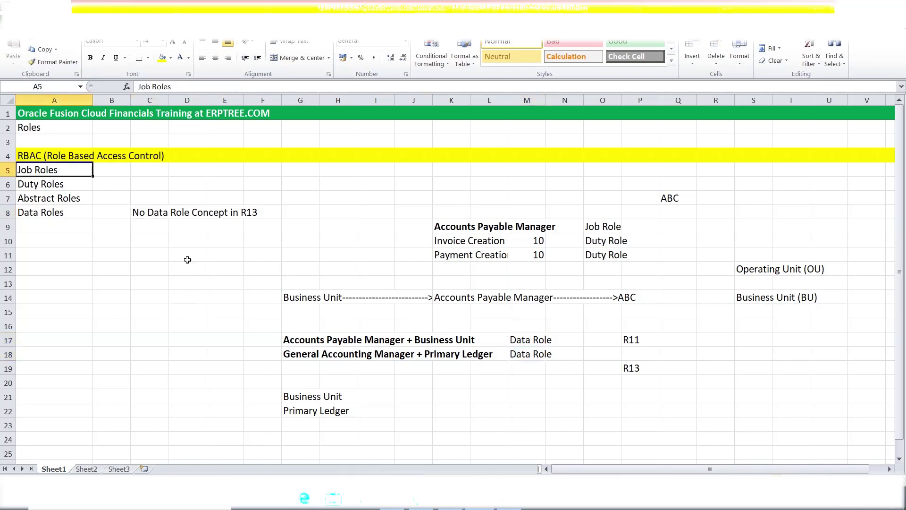
left_click_drag(439, 229, 535, 225)
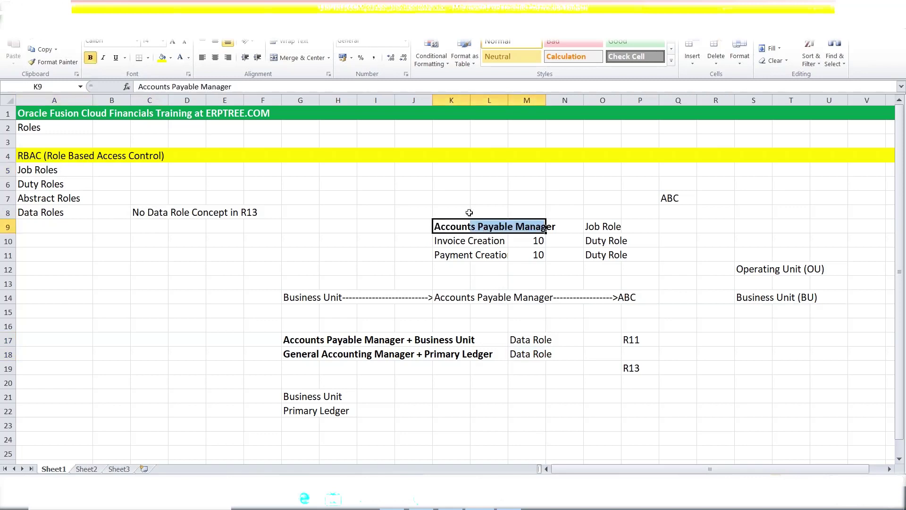
left_click_drag(444, 240, 535, 254)
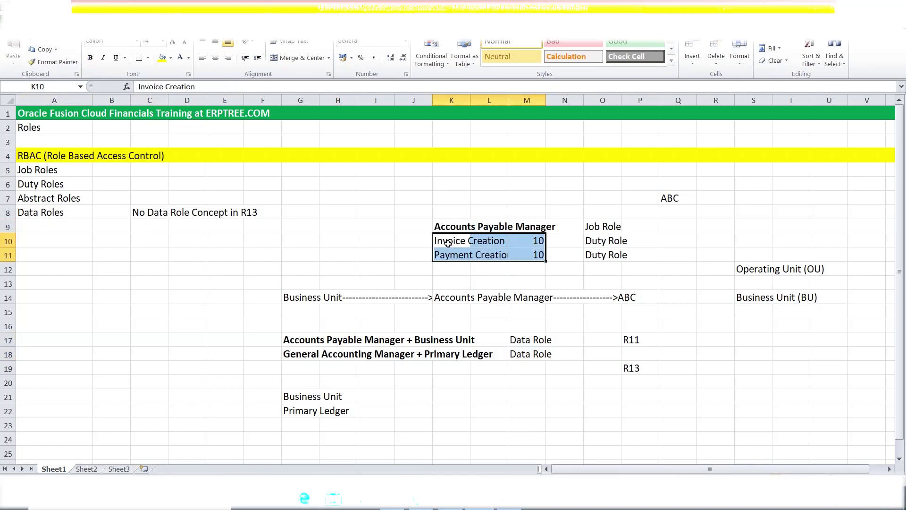
left_click(600, 245)
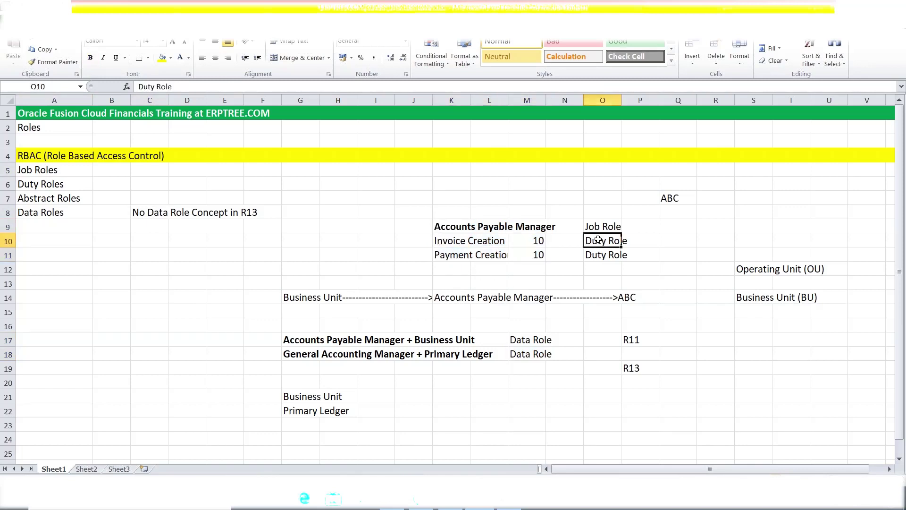
left_click(601, 256)
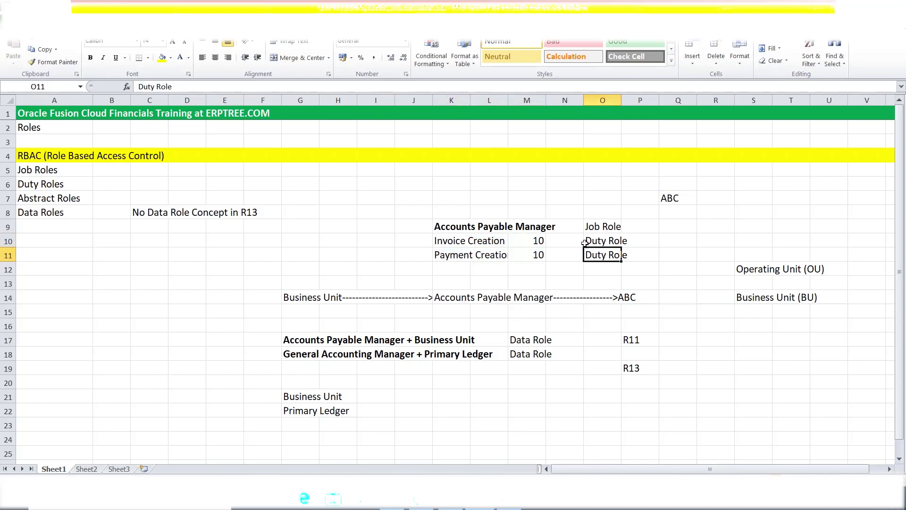
left_click_drag(461, 242, 609, 255)
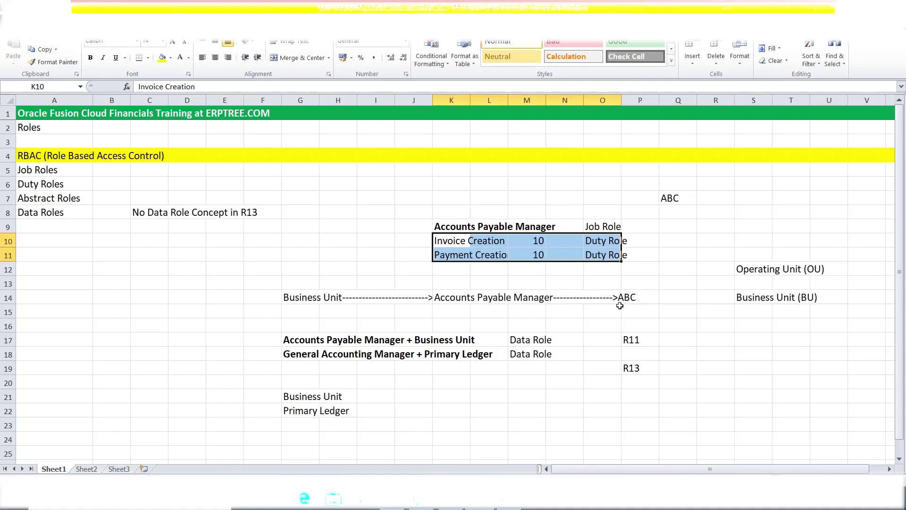
left_click(68, 168)
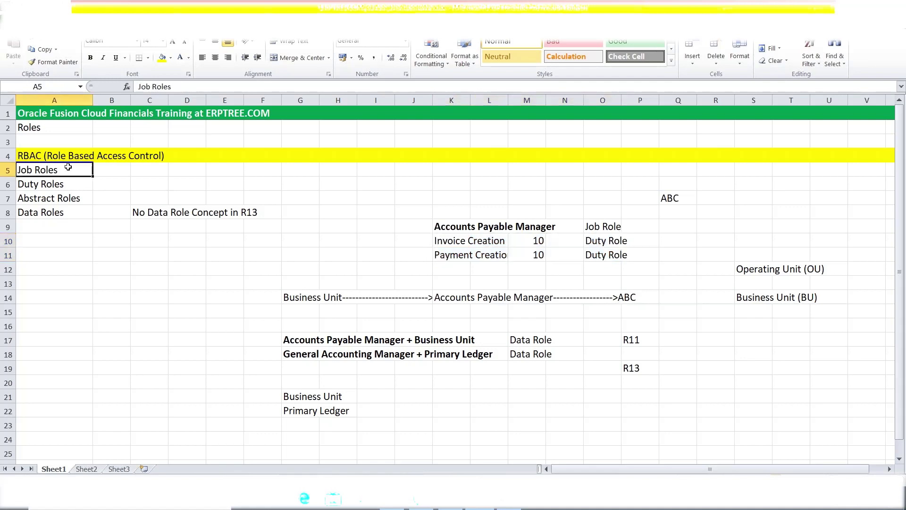
left_click(61, 187)
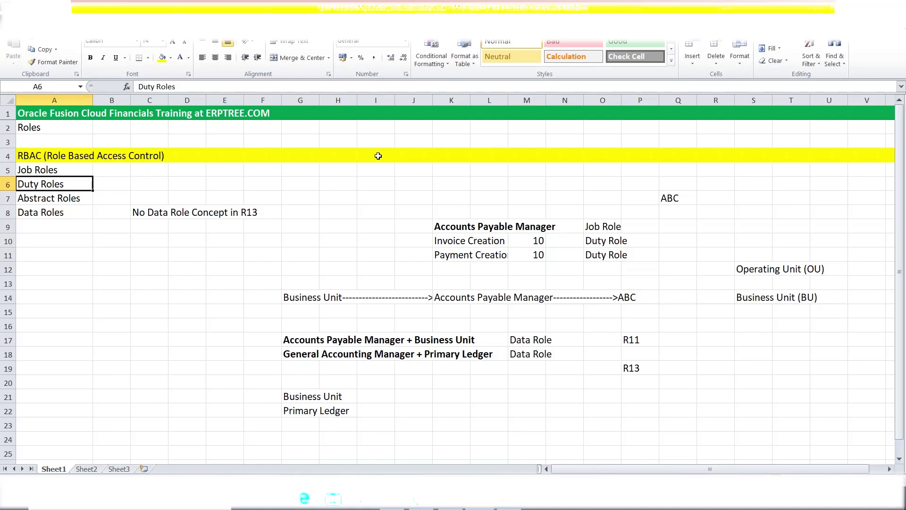
left_click(69, 198)
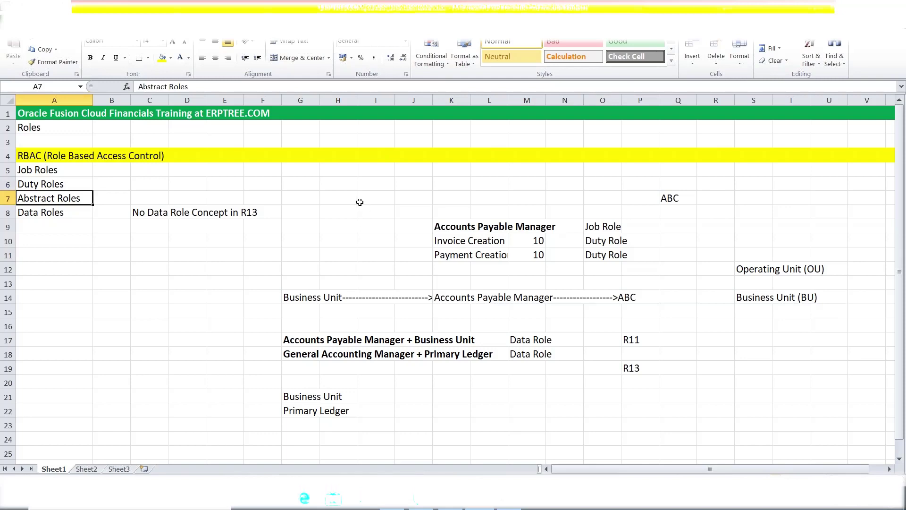
left_click(445, 187)
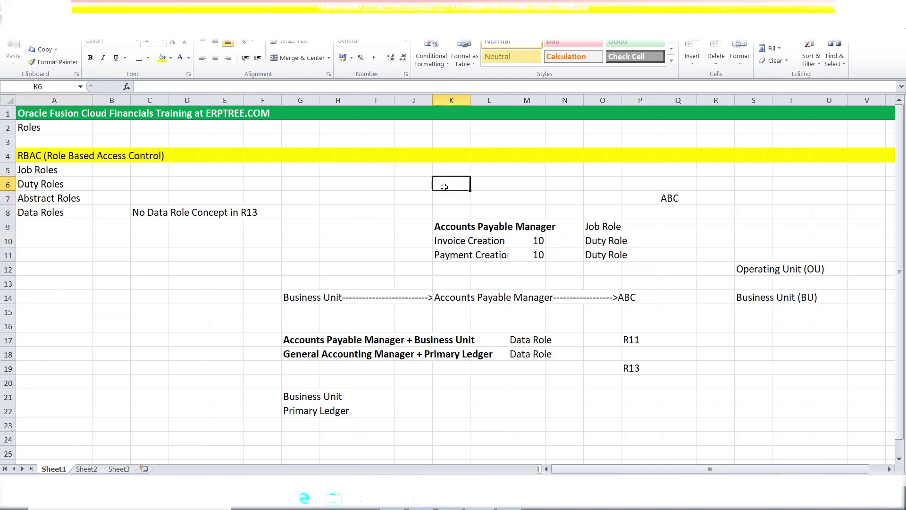
left_click(87, 200)
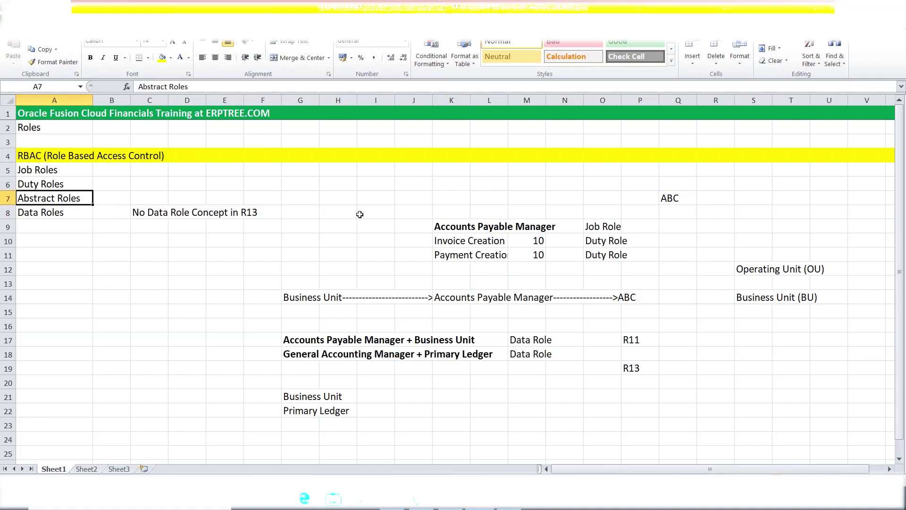
Enter 'Employee' in G7 as a second abstract-role example alongside ABC
left_click(306, 199)
type("e")
key("BackSpace")
type("Employee")
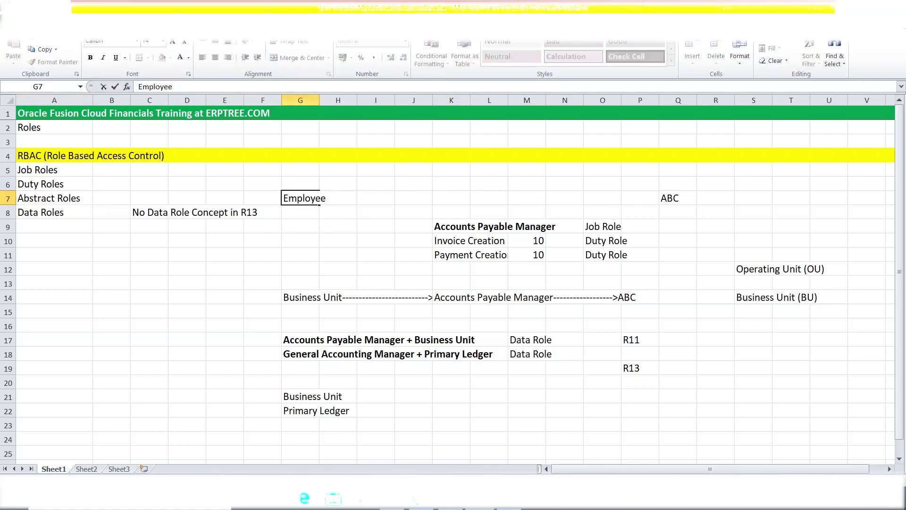
left_click(310, 218)
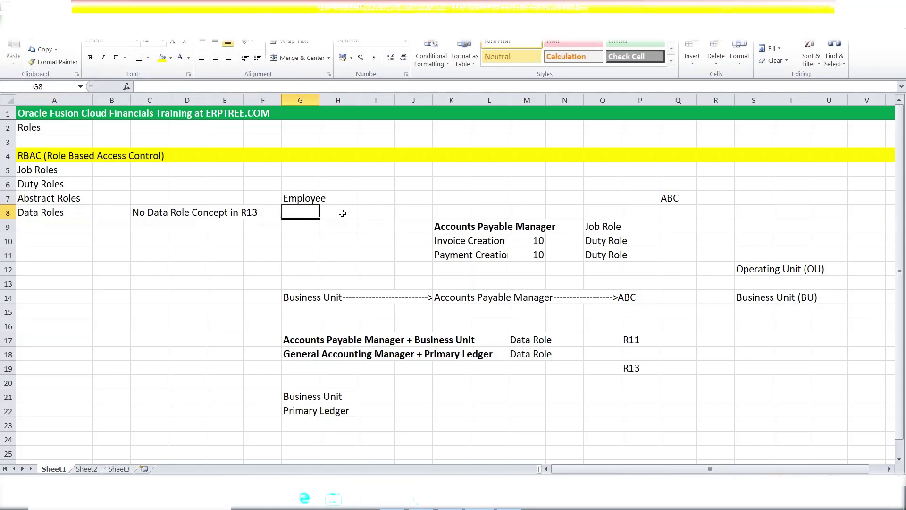
left_click(304, 199)
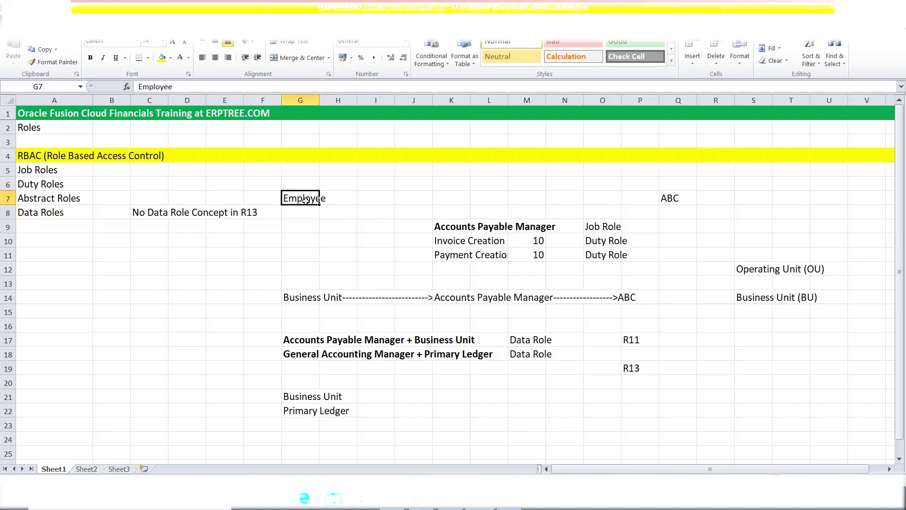
left_click(41, 200)
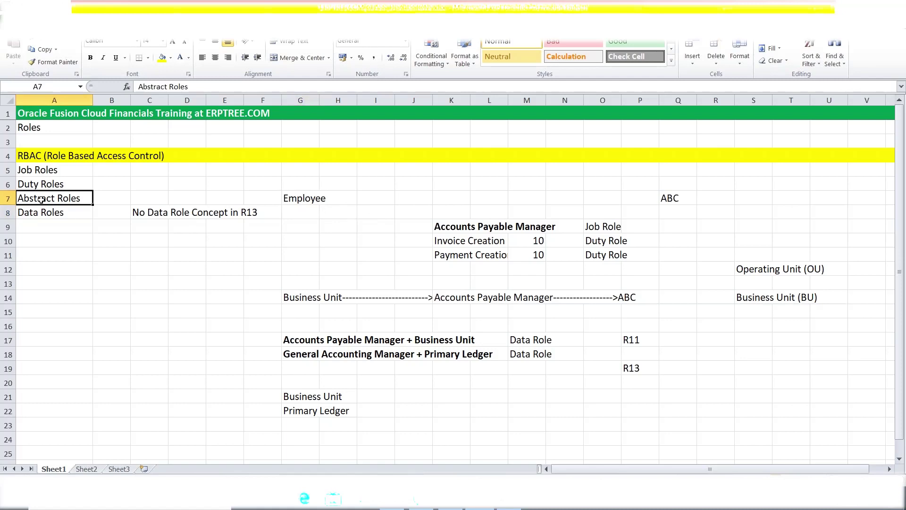
left_click(297, 202)
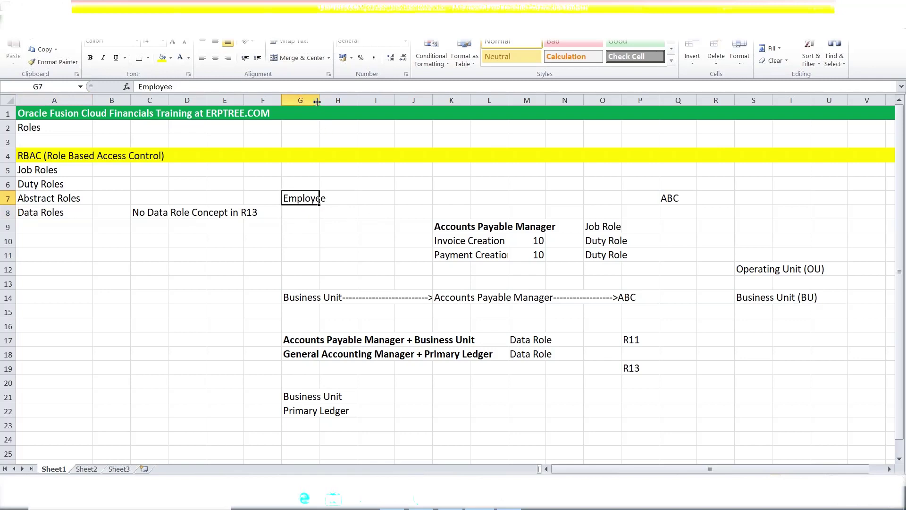
Widen column G so 'Employee' in G7 and the G14 Business Unit arrow fit
left_click_drag(318, 98, 364, 98)
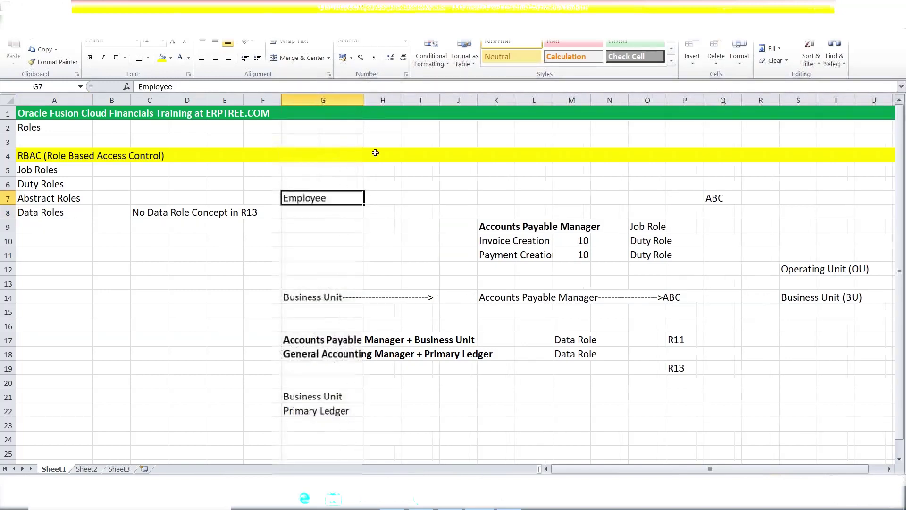
double_click(345, 194)
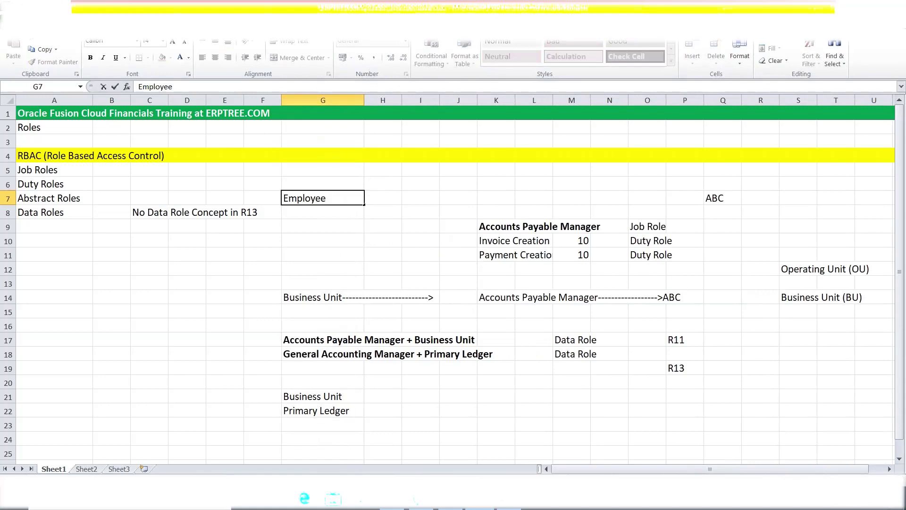
left_click(294, 213)
left_click(295, 199)
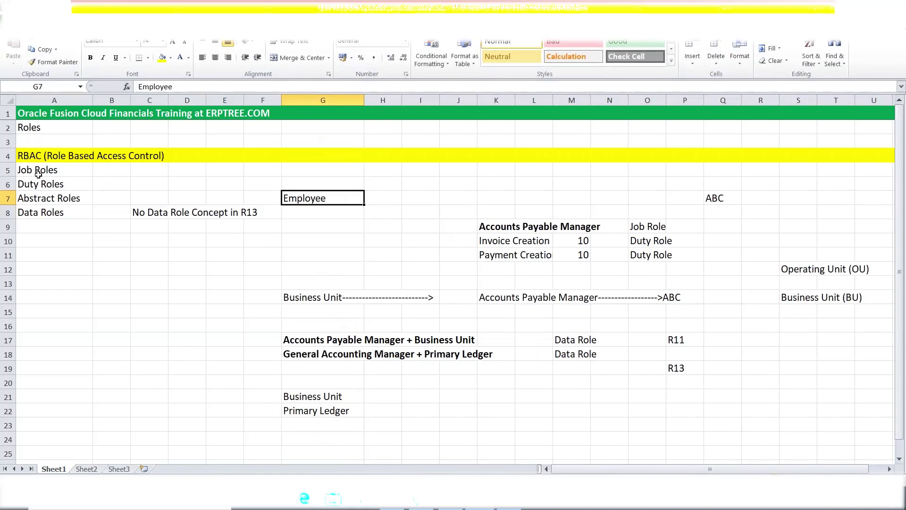
left_click_drag(39, 174, 38, 183)
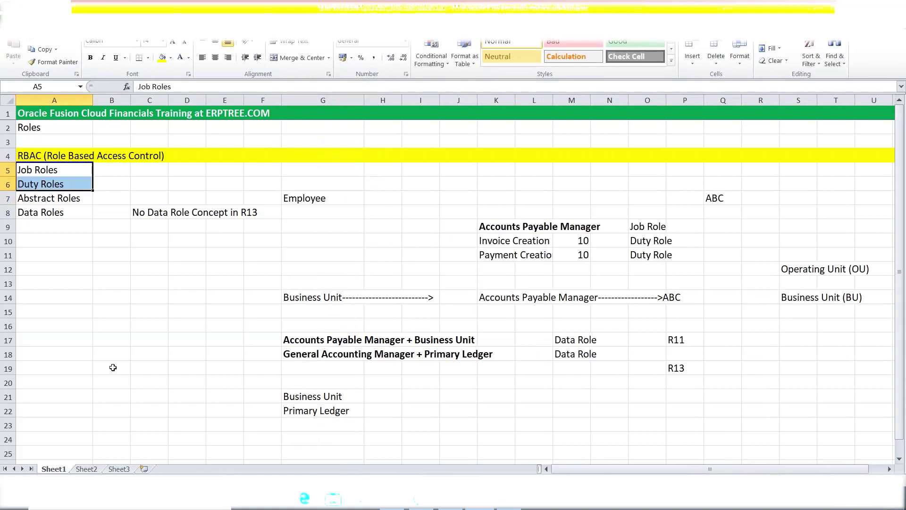
left_click(40, 216)
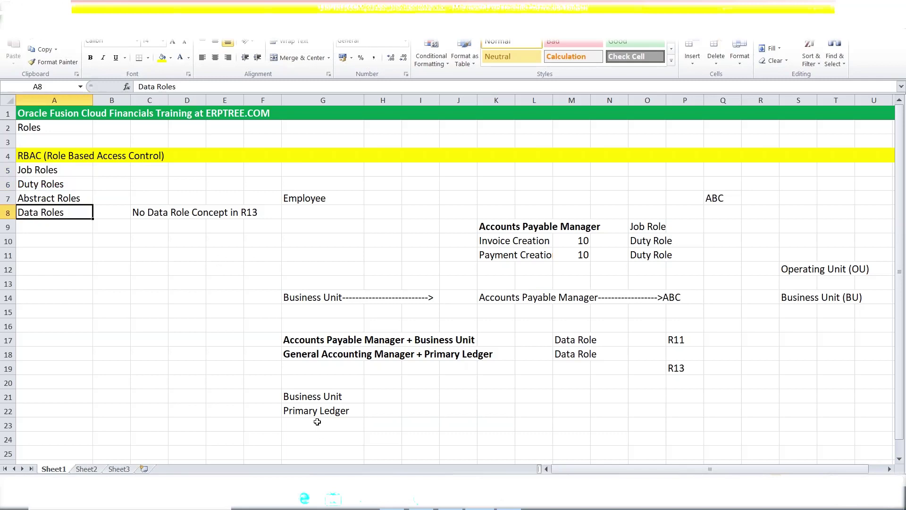
left_click(307, 401)
left_click(314, 414)
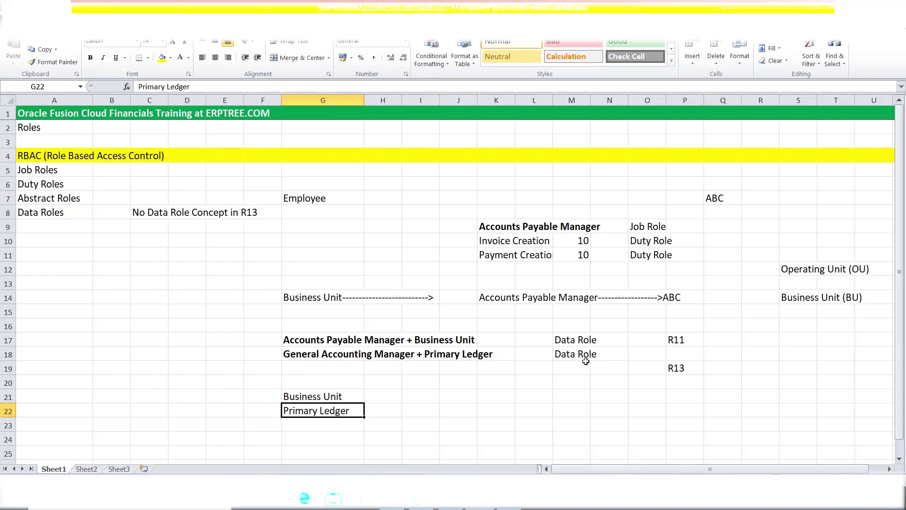
left_click(581, 393)
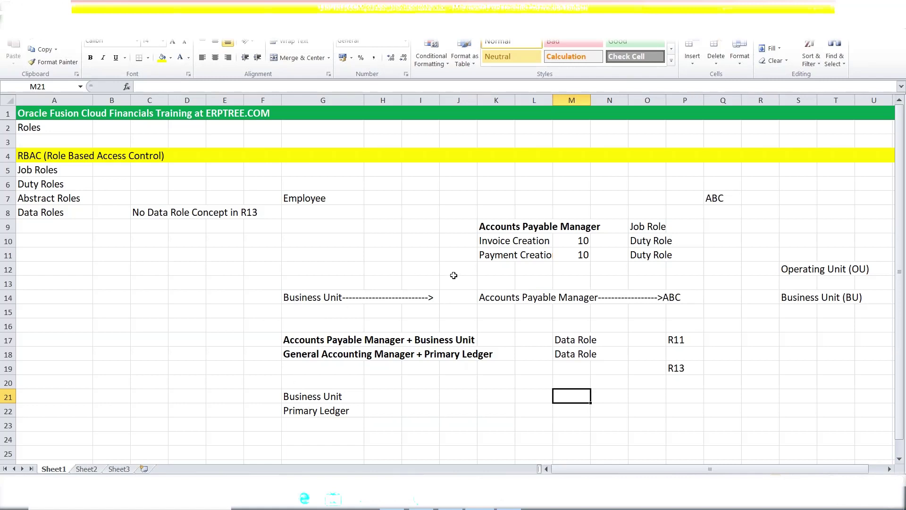
left_click_drag(493, 227, 608, 227)
left_click(718, 194)
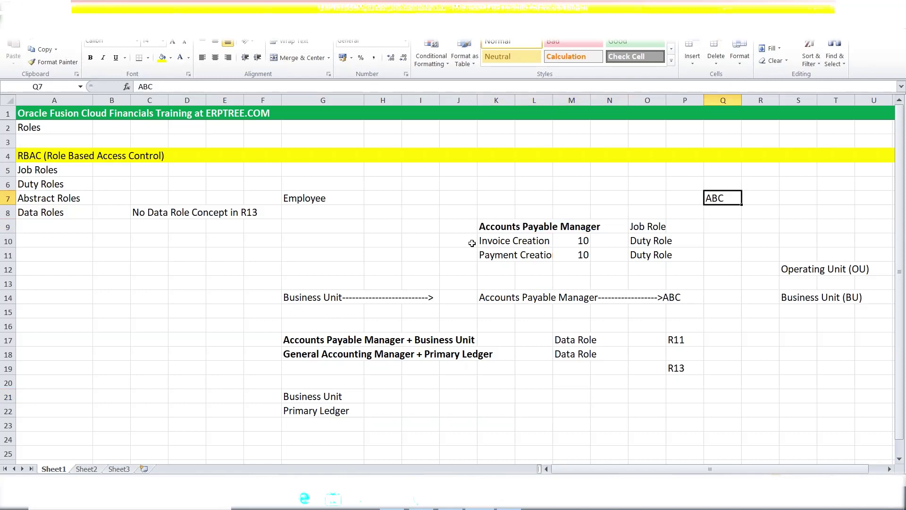
left_click_drag(487, 242, 643, 254)
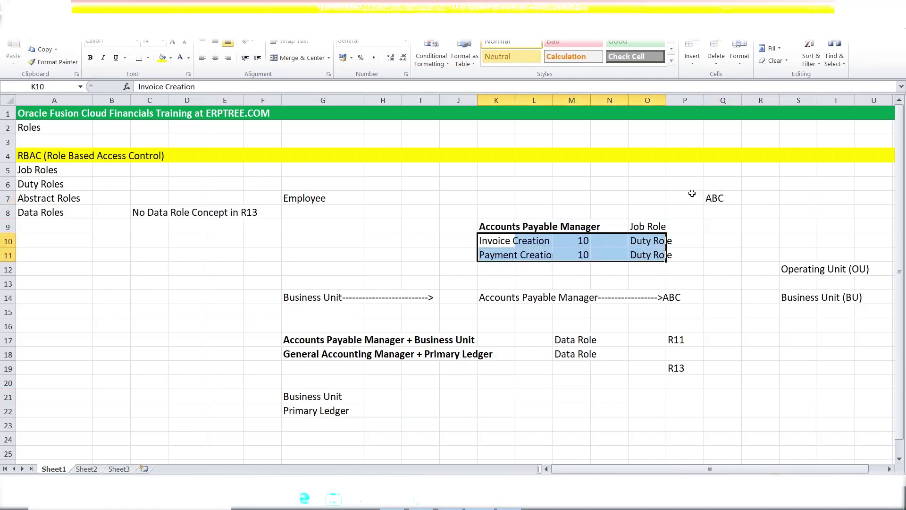
left_click_drag(34, 170, 43, 211)
left_click(44, 173)
left_click(47, 184)
left_click(60, 199)
left_click(50, 213)
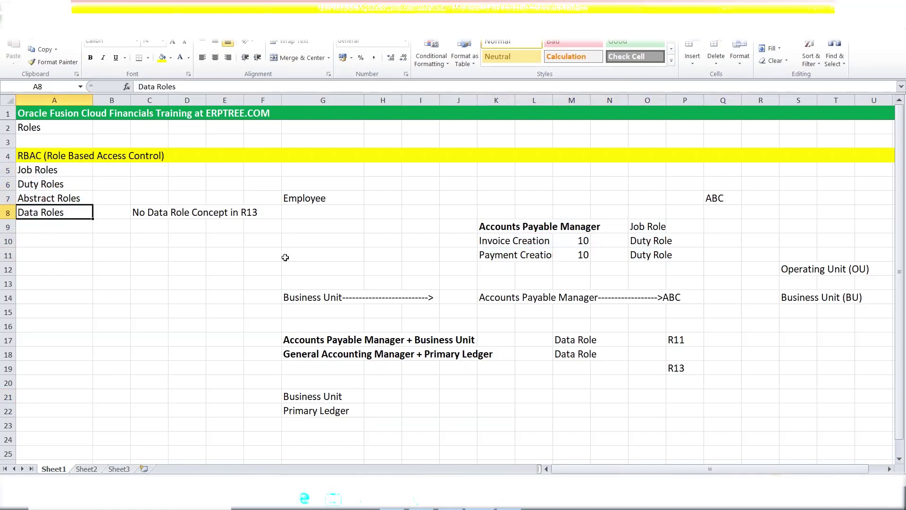
left_click_drag(30, 168, 32, 183)
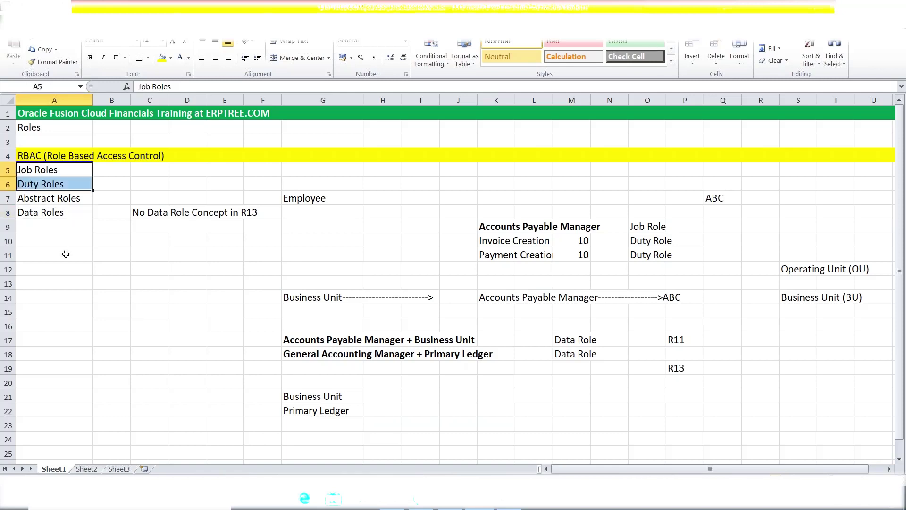
left_click(27, 199)
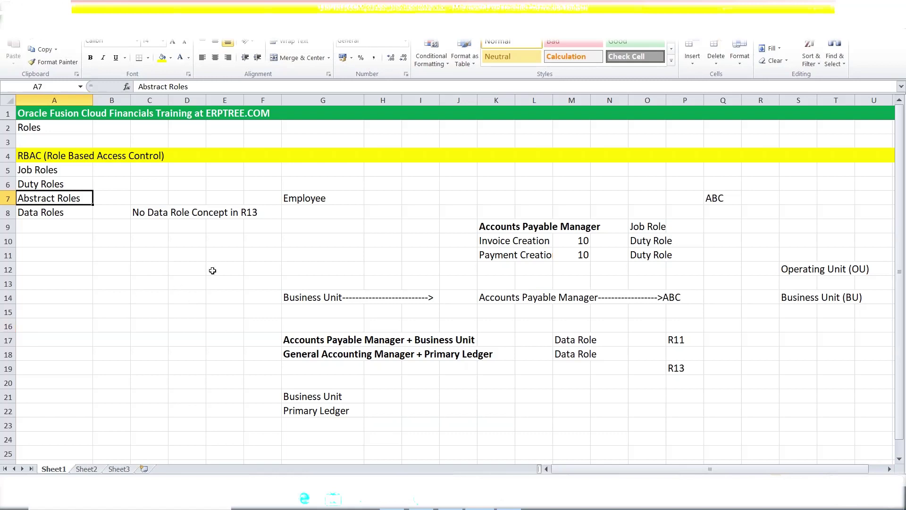
left_click(291, 201)
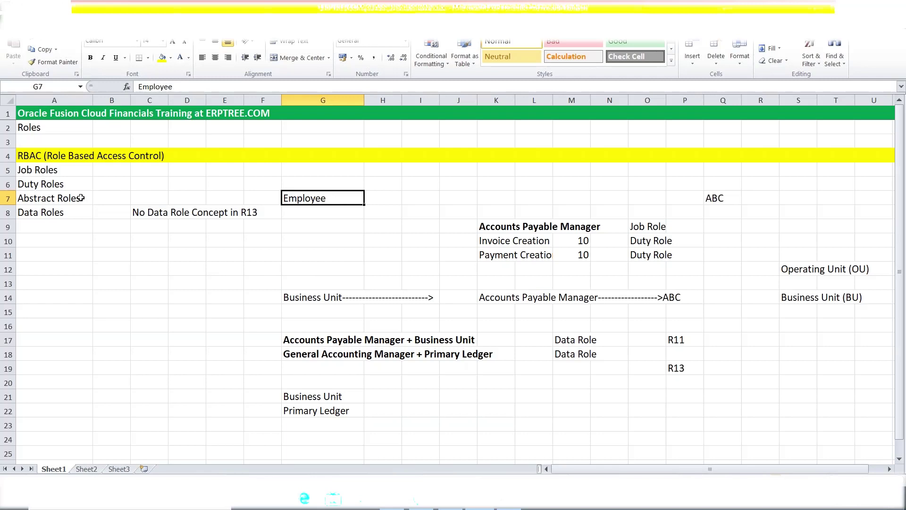
left_click(81, 198)
left_click_drag(46, 165, 50, 180)
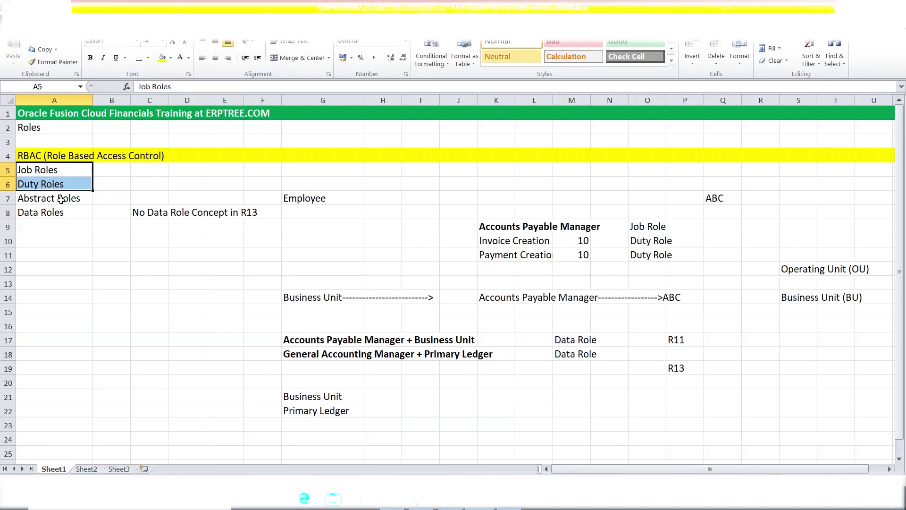
left_click(60, 200)
left_click(53, 211)
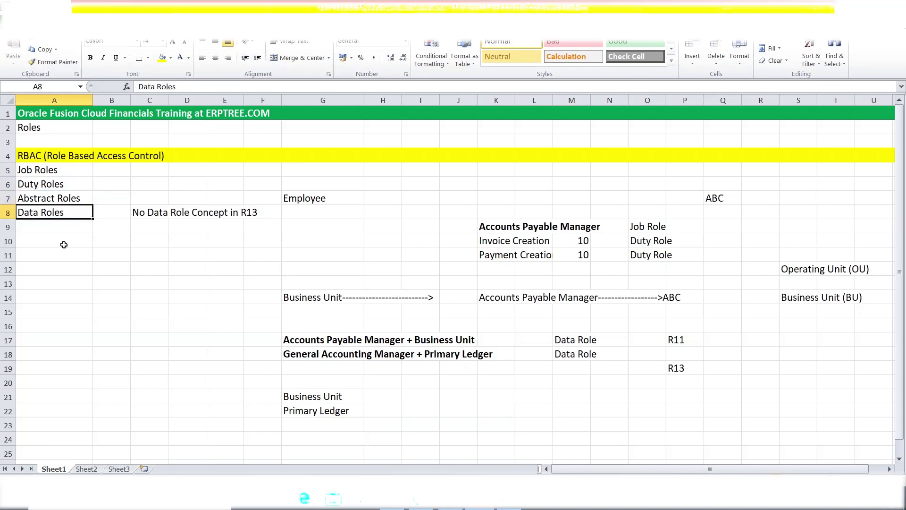
left_click(43, 173)
left_click_drag(44, 175, 47, 193)
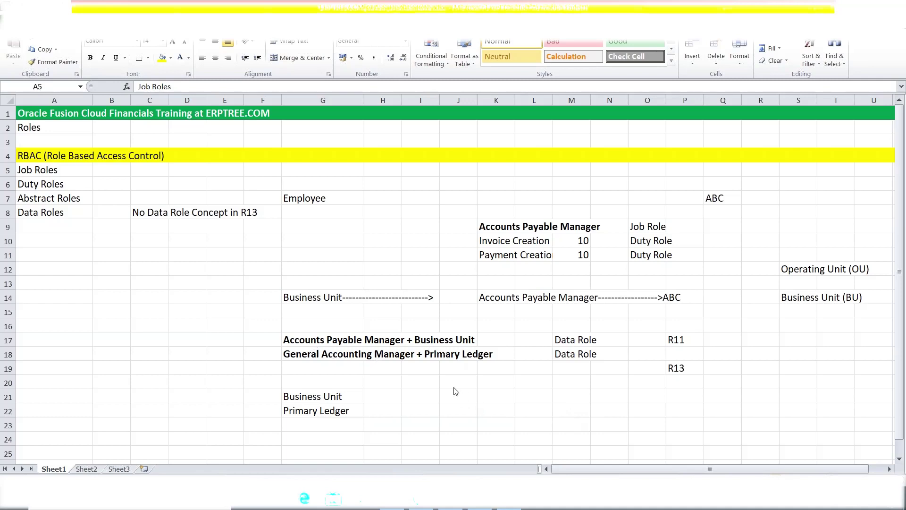
key("shift+Down")
key("shift+Down")
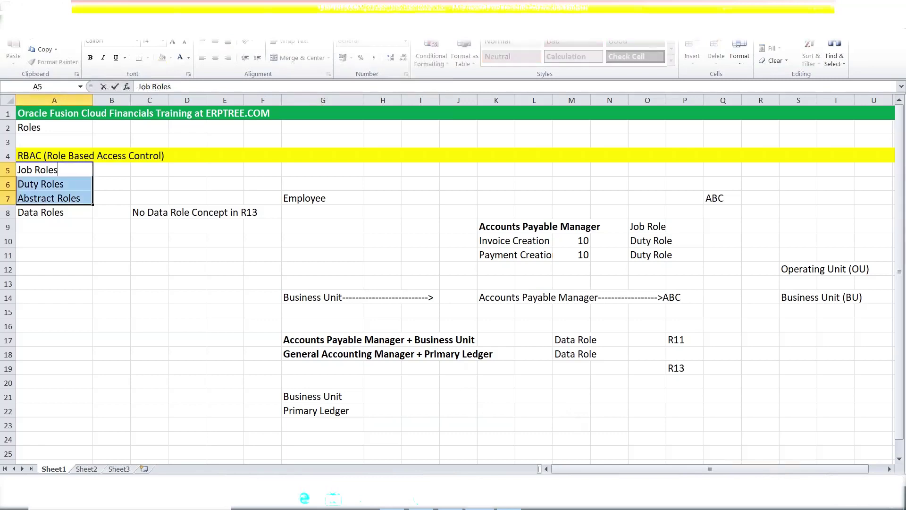
left_click(456, 384)
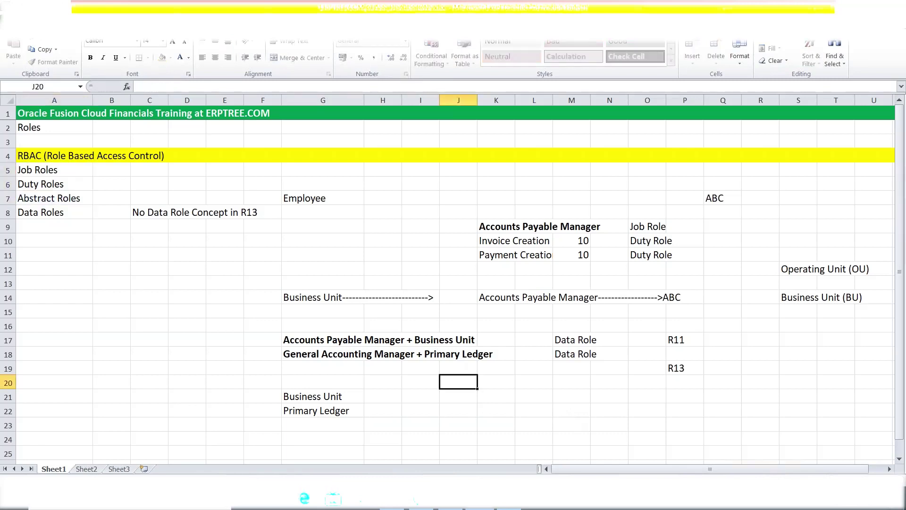
left_click(494, 228)
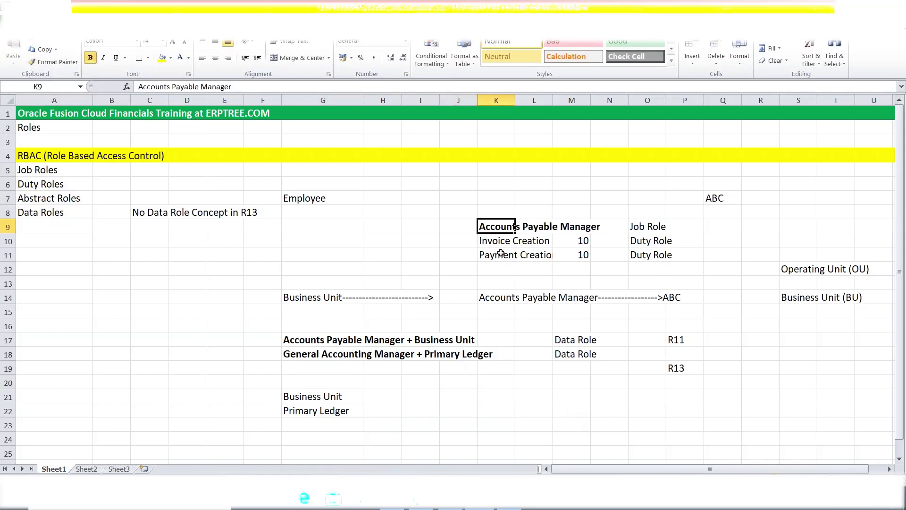
left_click_drag(490, 241, 526, 250)
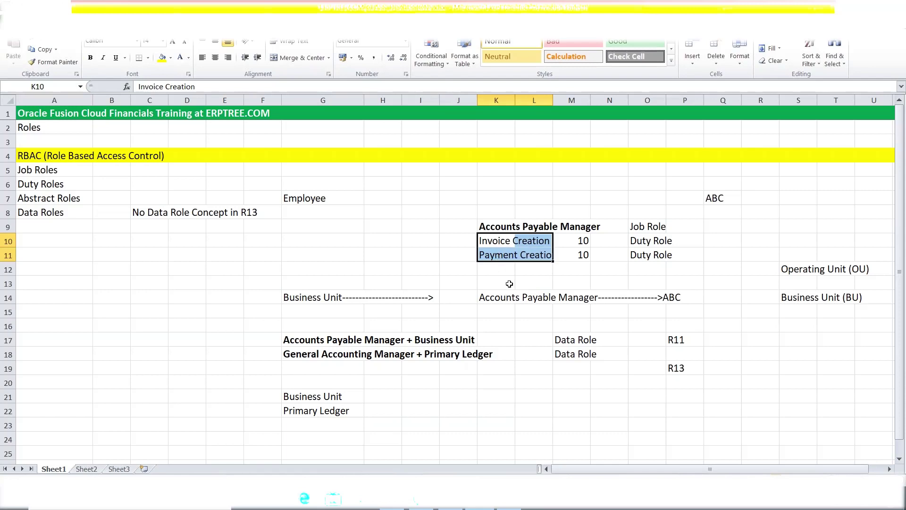
left_click_drag(492, 226, 589, 227)
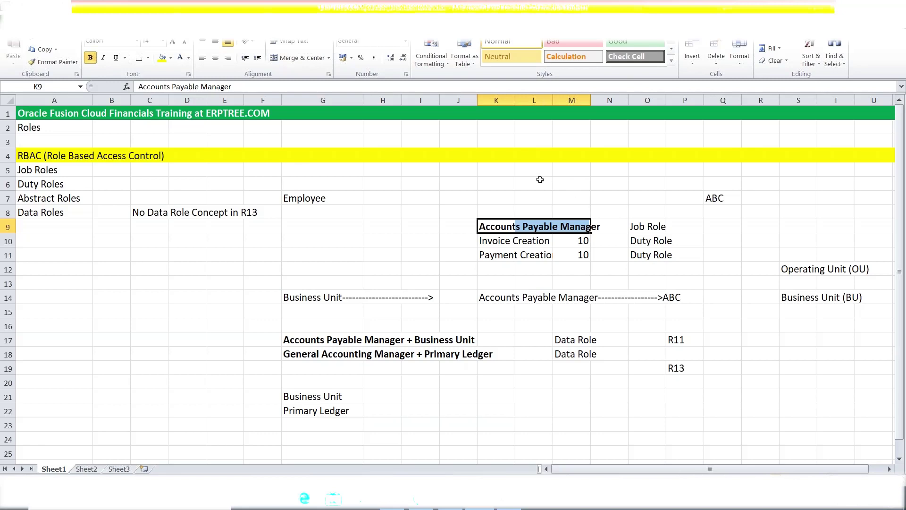
left_click(539, 179)
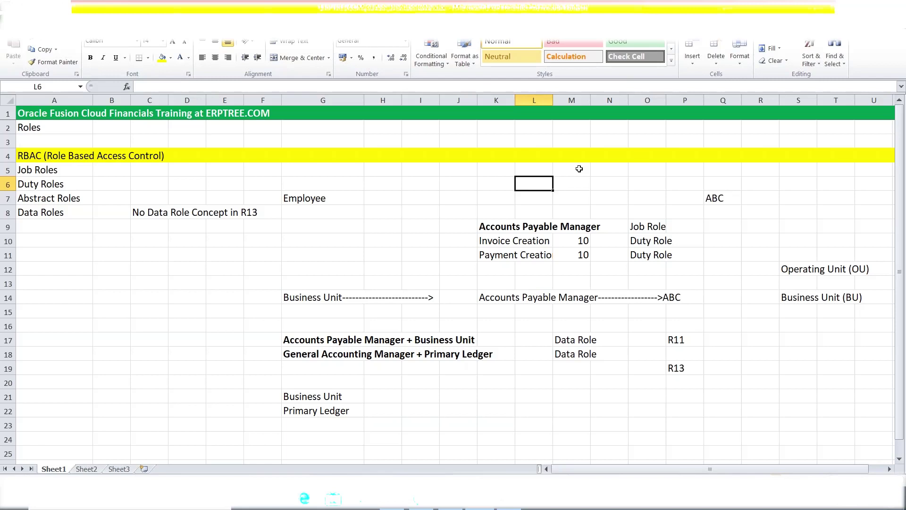
left_click(578, 169)
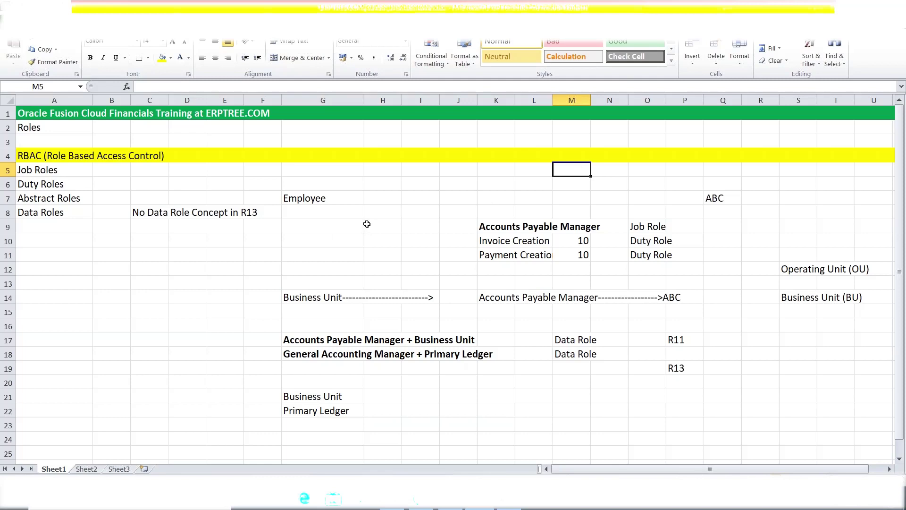
left_click(387, 207)
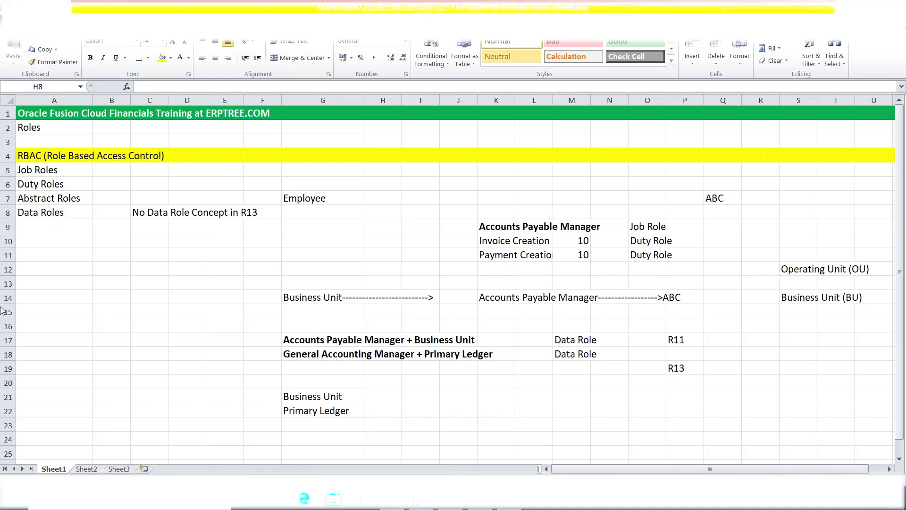
left_click(32, 199)
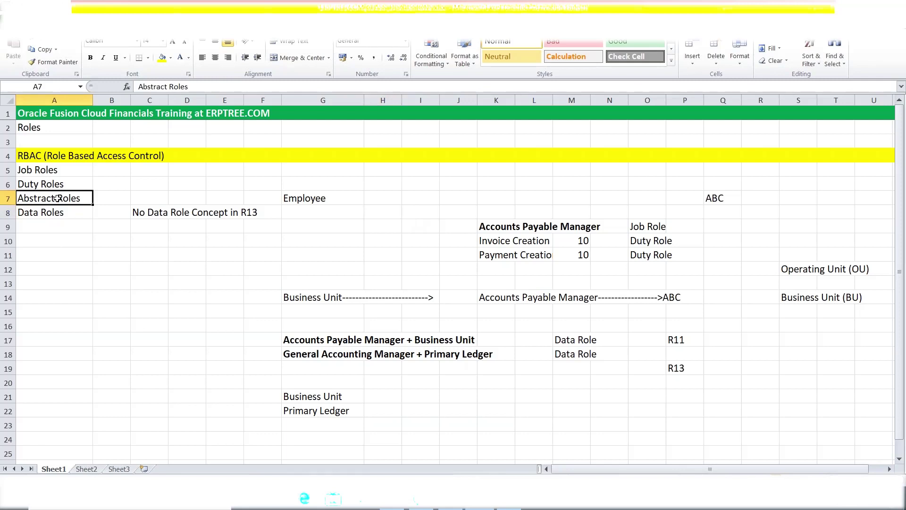
left_click(46, 170)
left_click(48, 184)
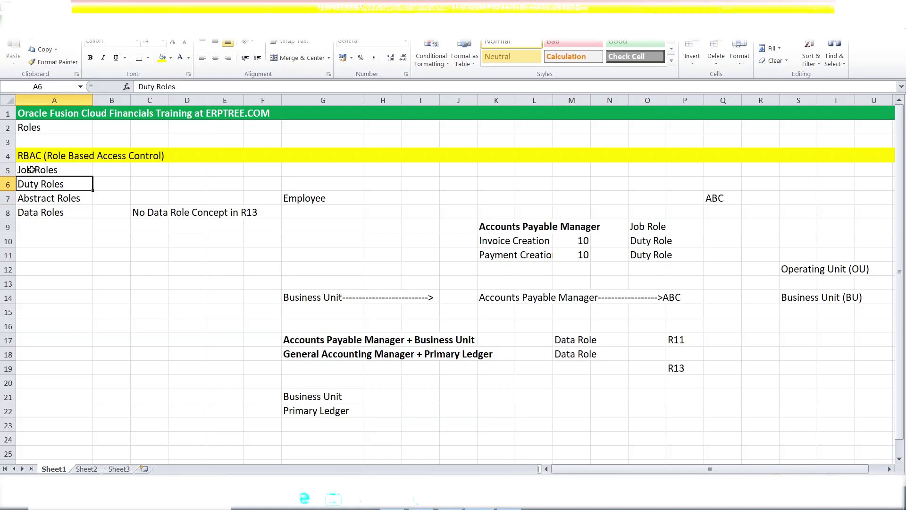
left_click(317, 194)
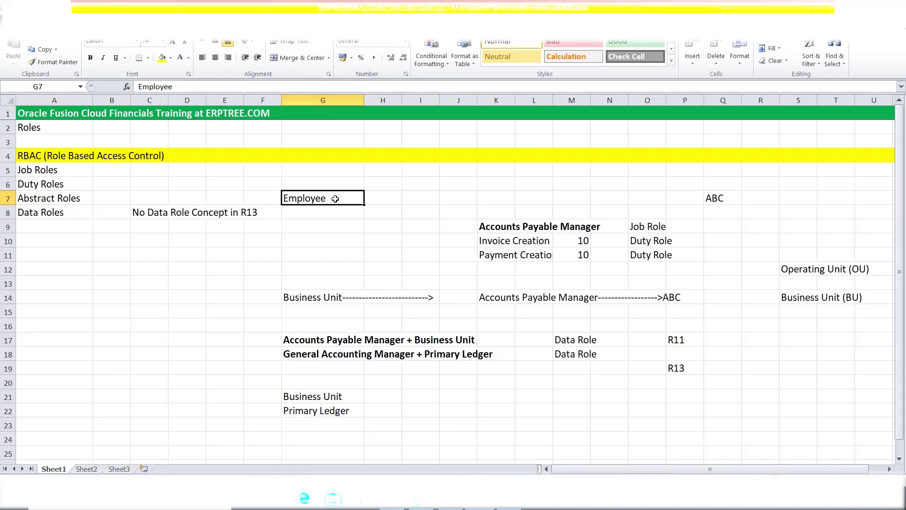
left_click(63, 200)
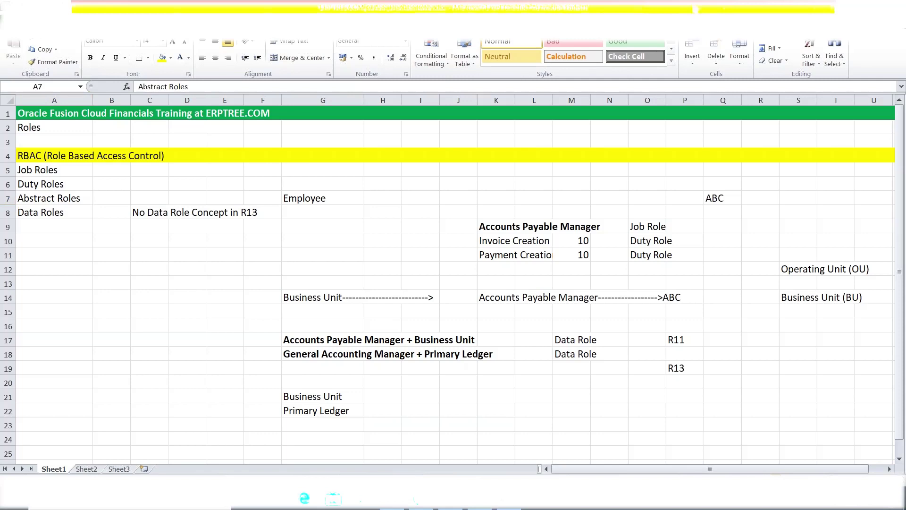
left_click(307, 199)
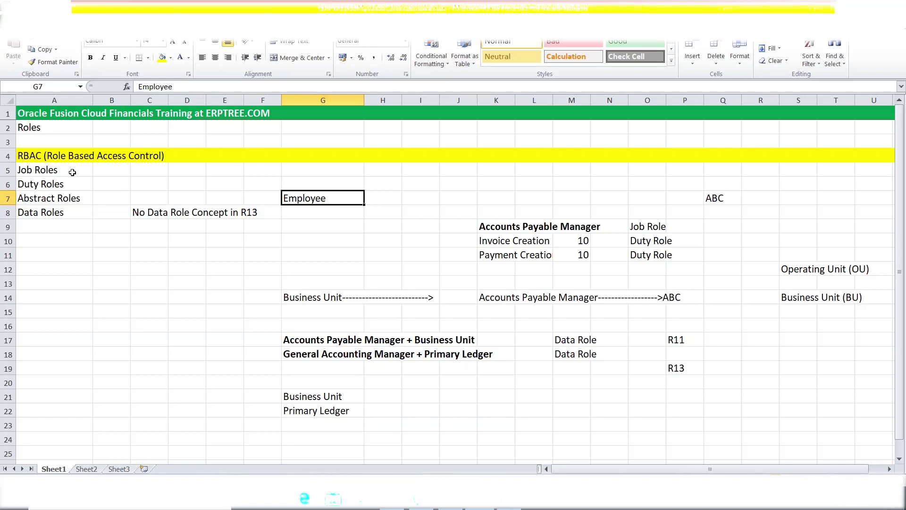
Highlight the Job Roles, Duty Roles and Abstract Roles entries and the Employee note
left_click_drag(72, 172, 74, 182)
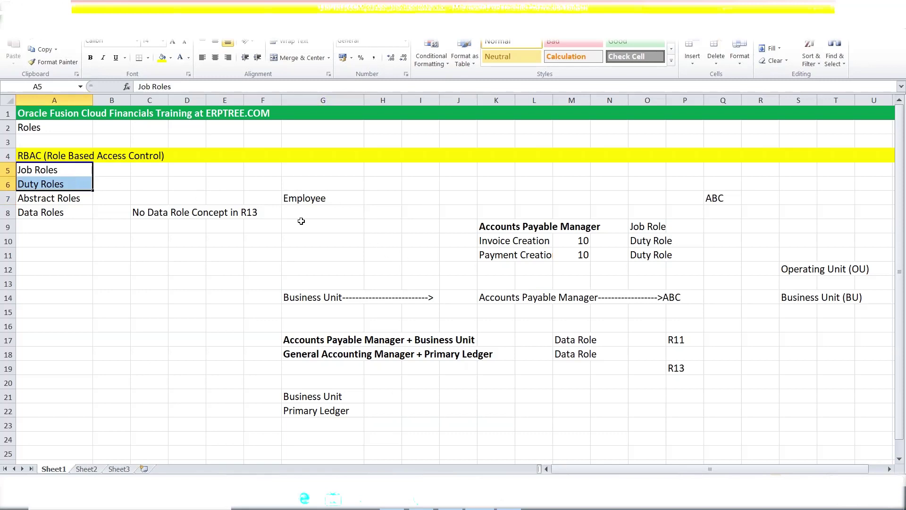
left_click(51, 200)
left_click_drag(65, 174, 71, 179)
left_click(58, 197)
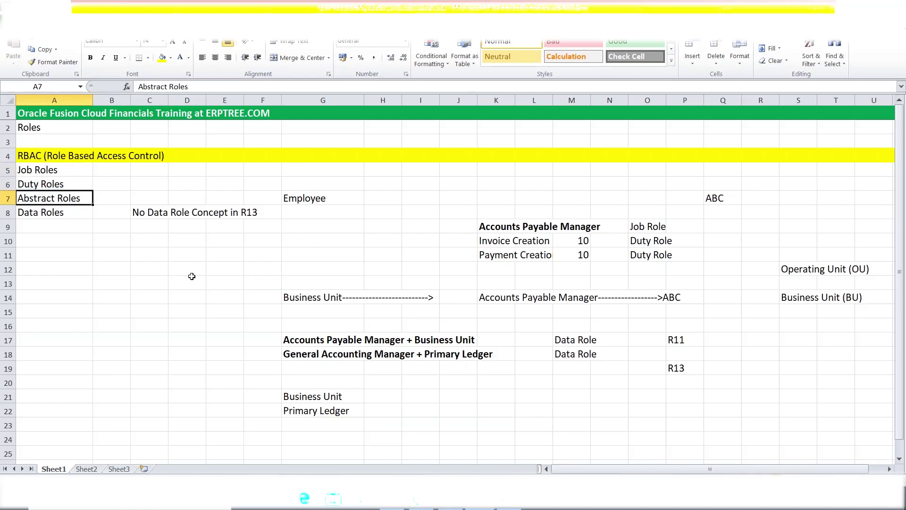
left_click(314, 201)
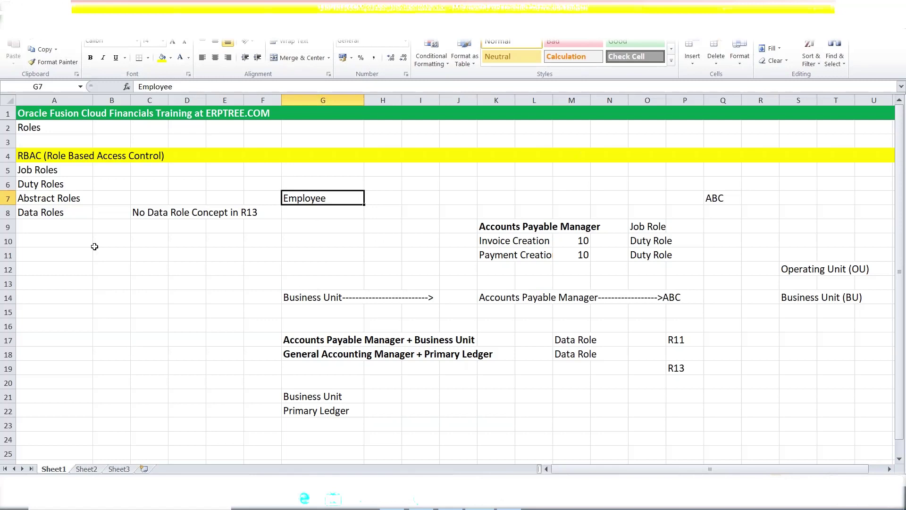
Enter Menu, Submenu and Functions down column J starting at J26
scroll(184, 335, "down", 2)
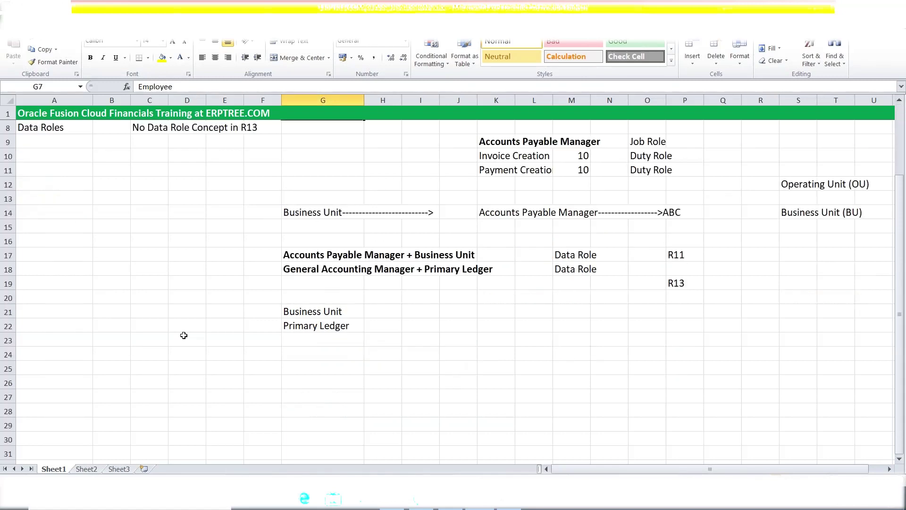
scroll(183, 335, "down", 2)
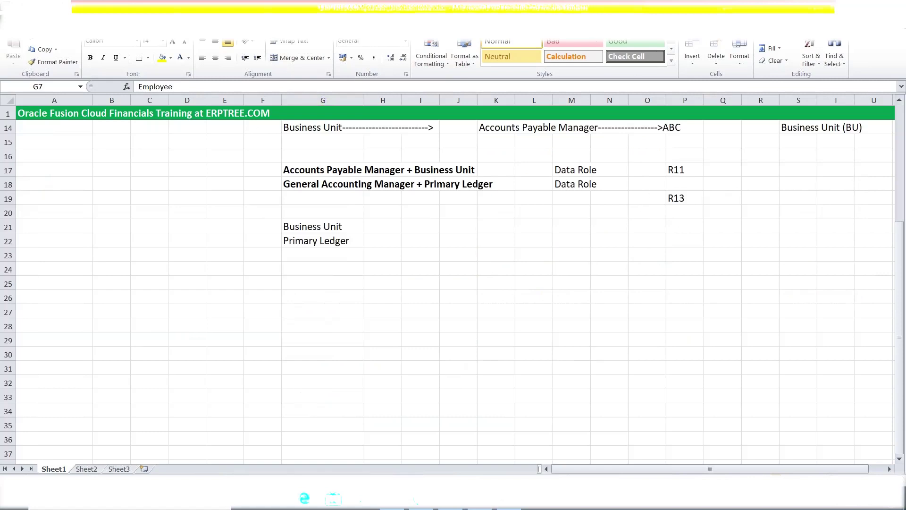
left_click(462, 299)
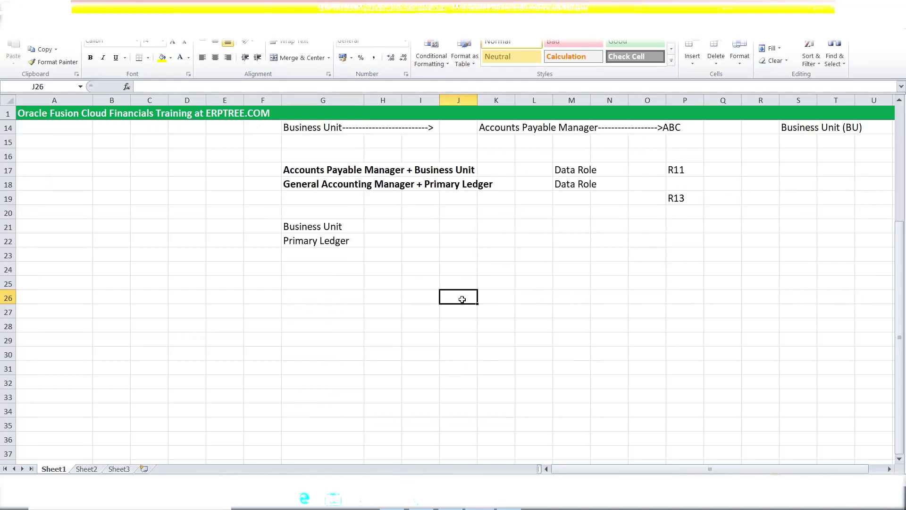
type("Menu")
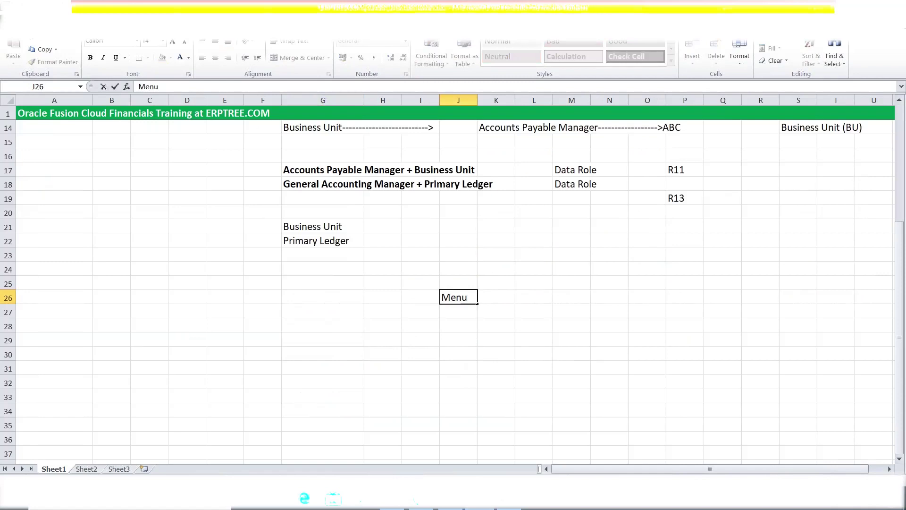
key("Return")
type("Sub")
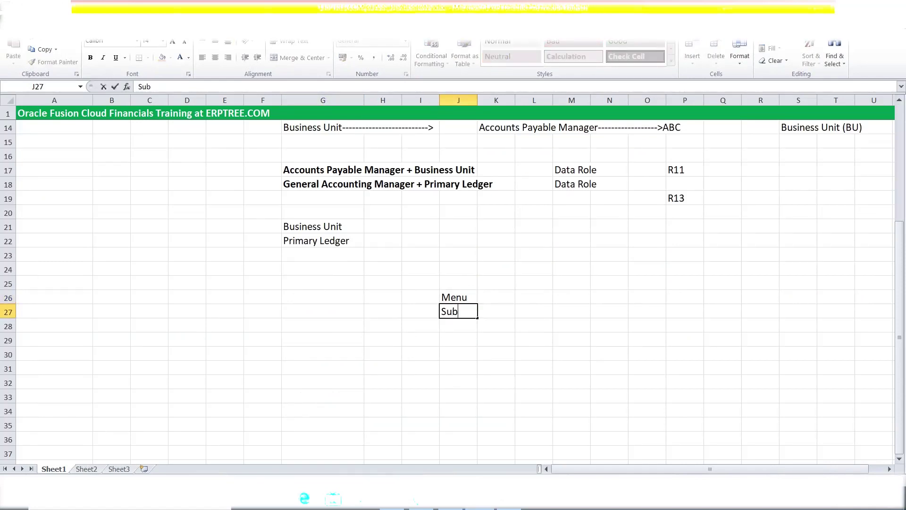
type("menu")
key("Return")
type("Func")
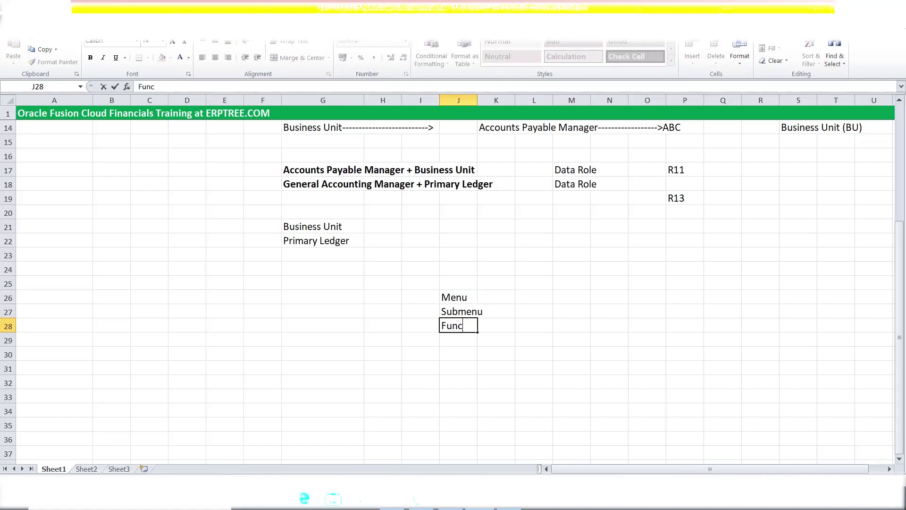
type("tions")
scroll(412, 306, "up", 4)
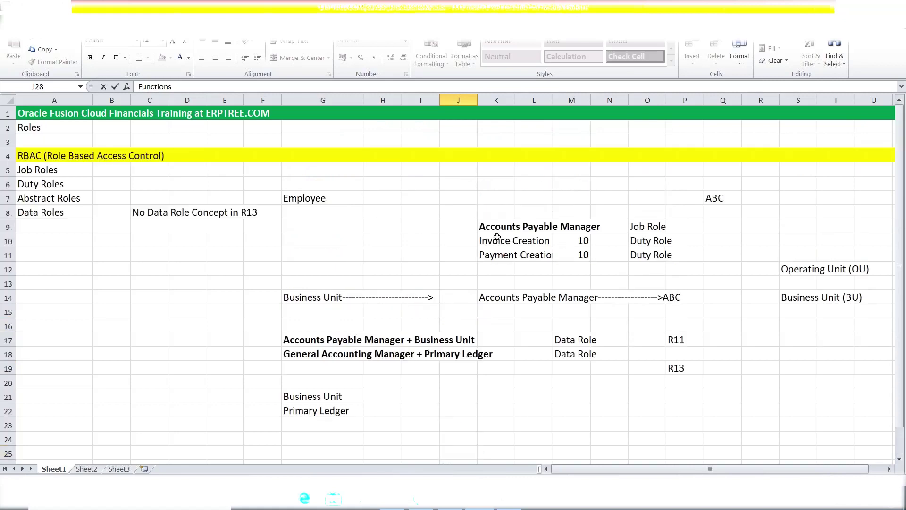
left_click(495, 228)
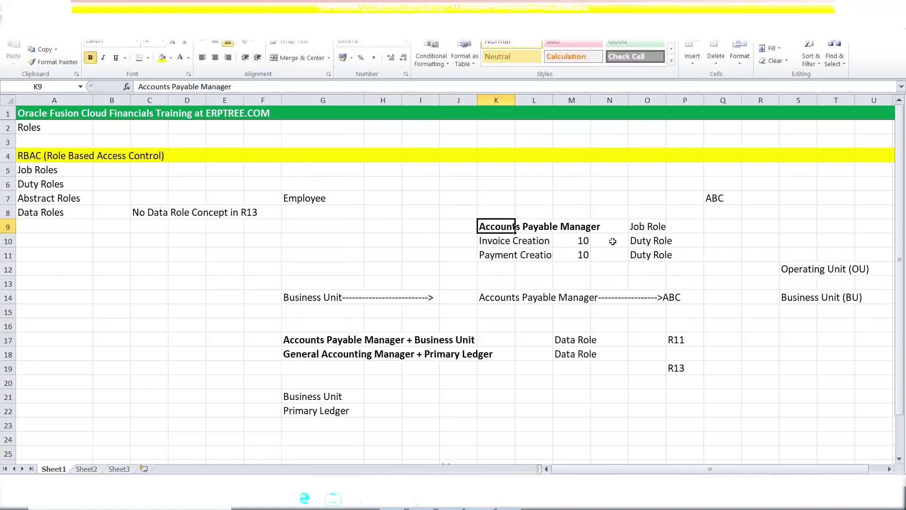
left_click(713, 195)
left_click_drag(494, 241, 649, 253)
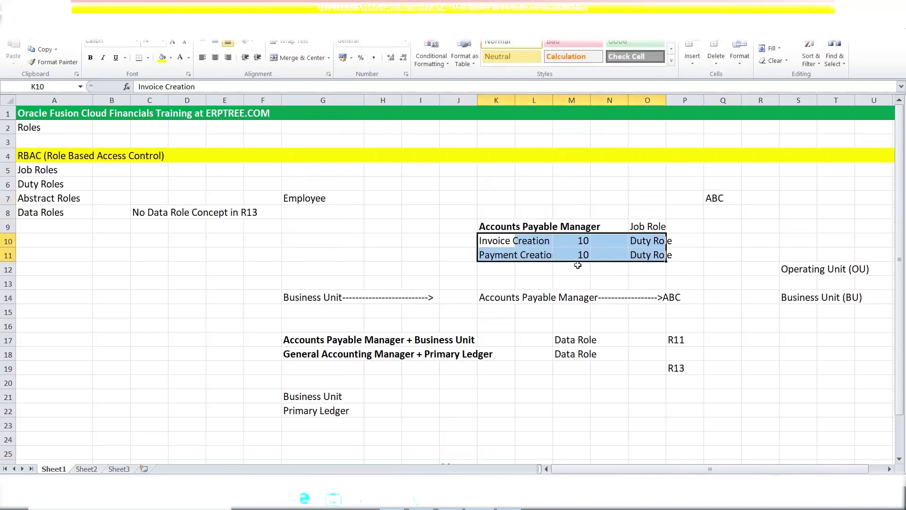
left_click(719, 199)
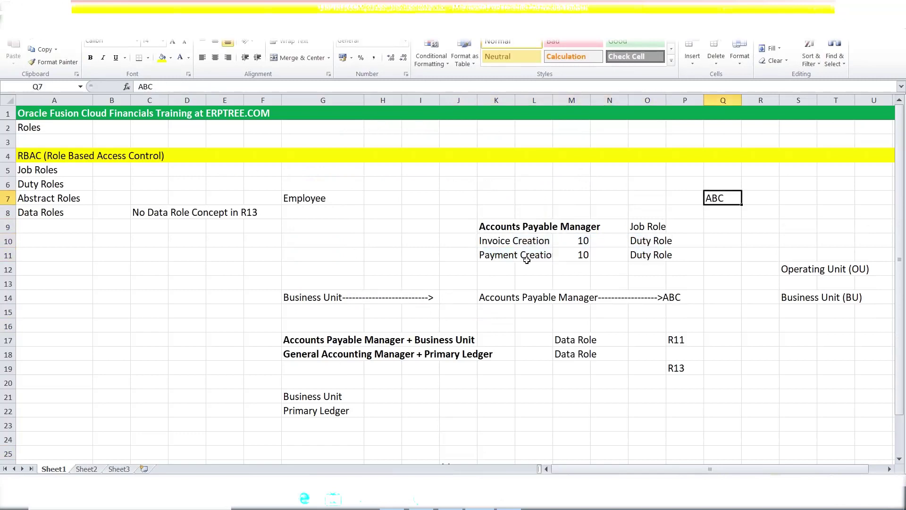
left_click(504, 245)
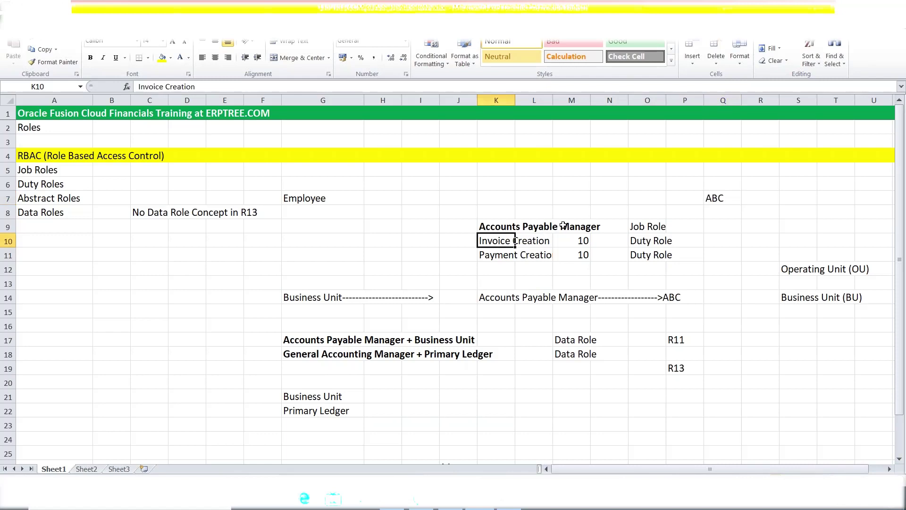
left_click(718, 197)
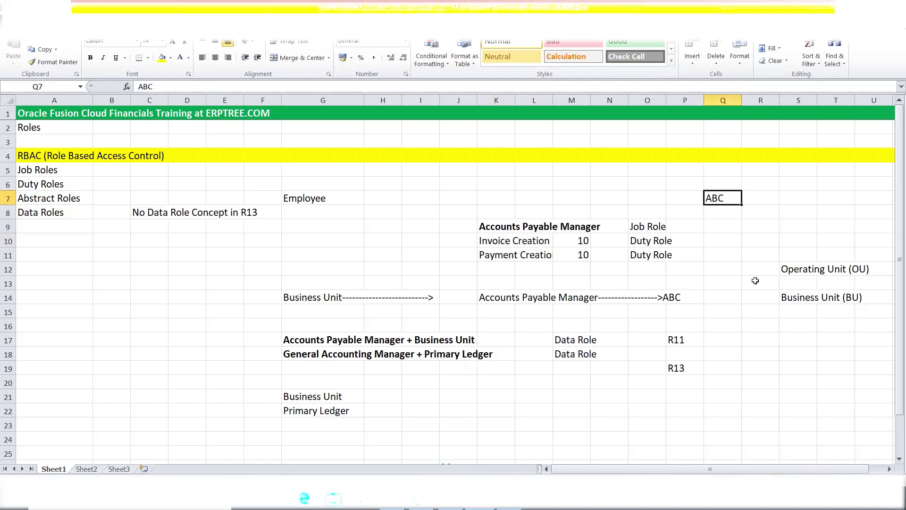
scroll(573, 339, "down", 4)
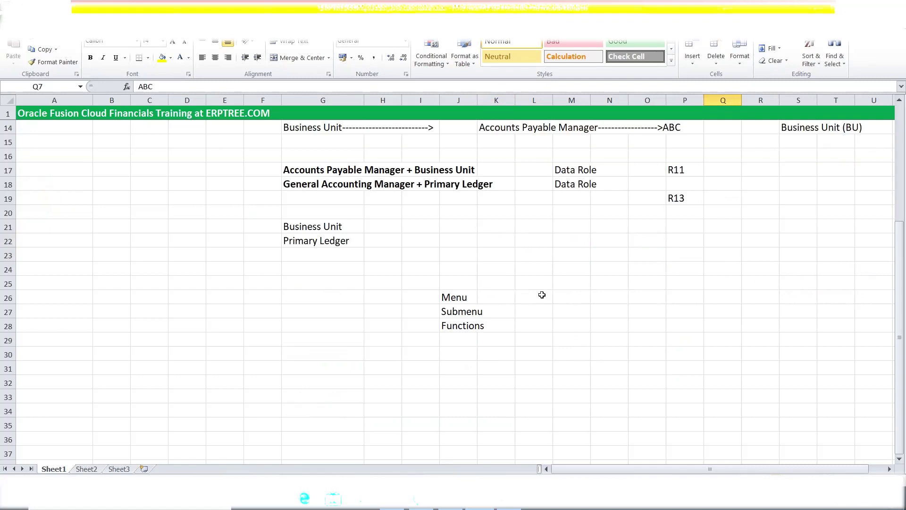
Enter Job Role, Duty Role and Privilege in cells M26, M27 and M28
left_click(561, 300)
type("J")
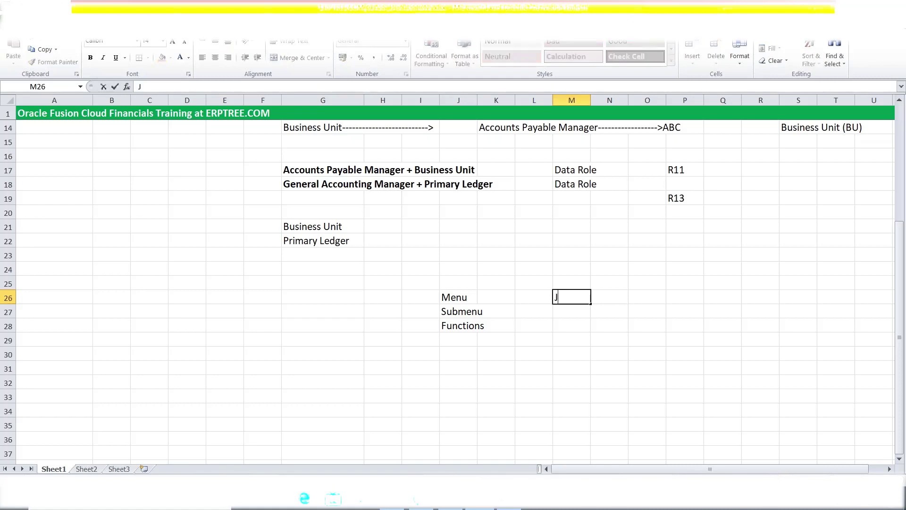
type("ob Role")
left_click(560, 312)
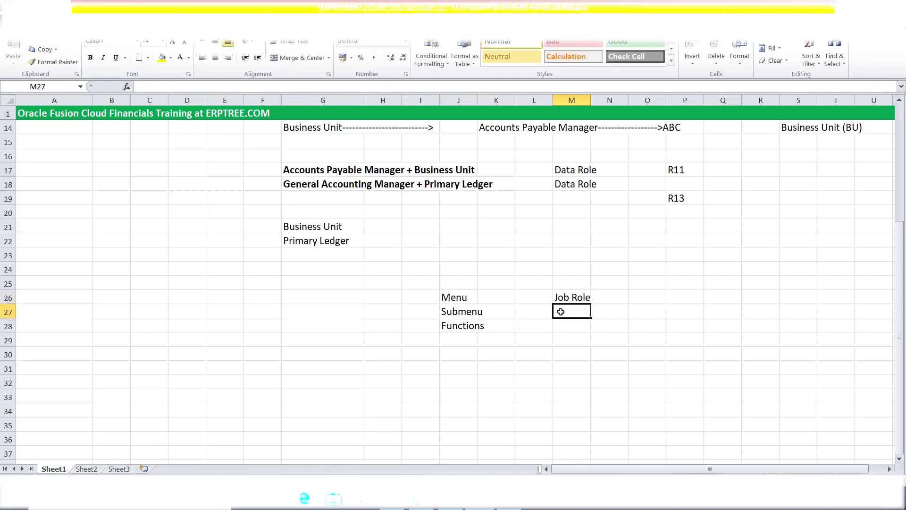
type("Duty Role")
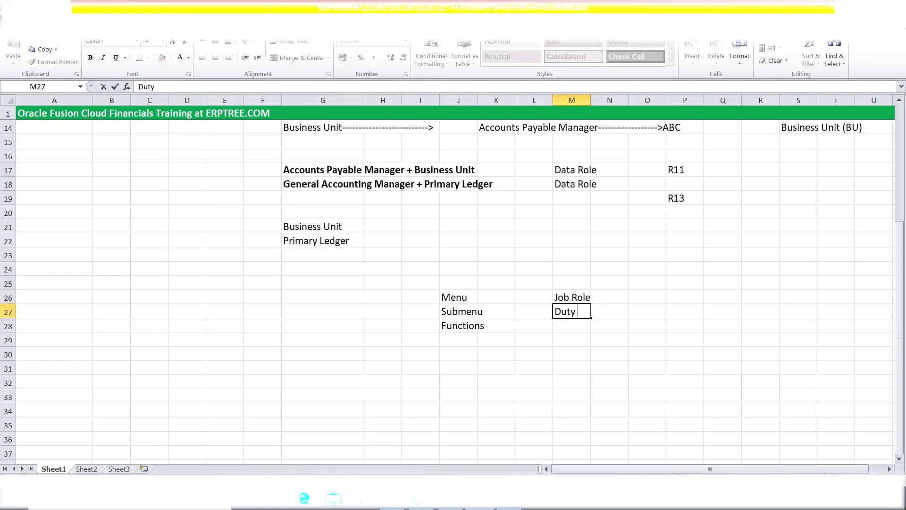
left_click(566, 328)
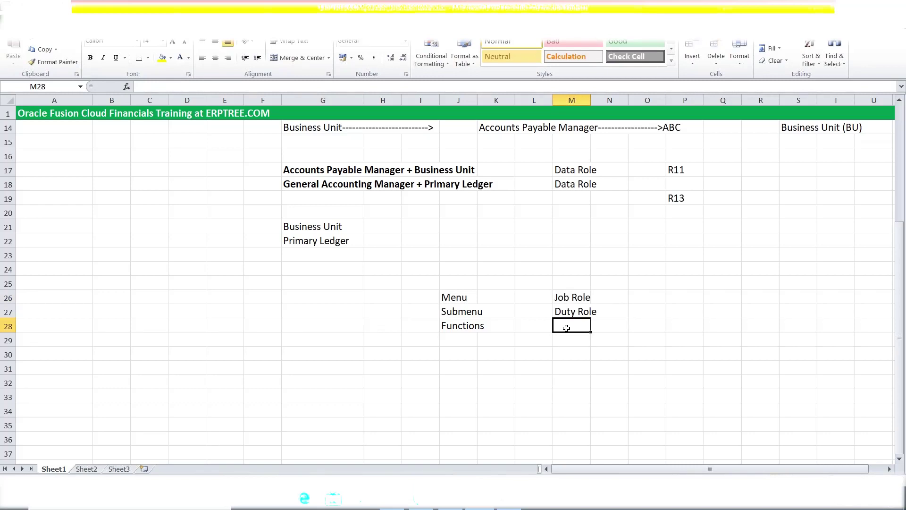
type("p")
key("BackSpace")
type("p")
key("BackSpace")
type("Priv")
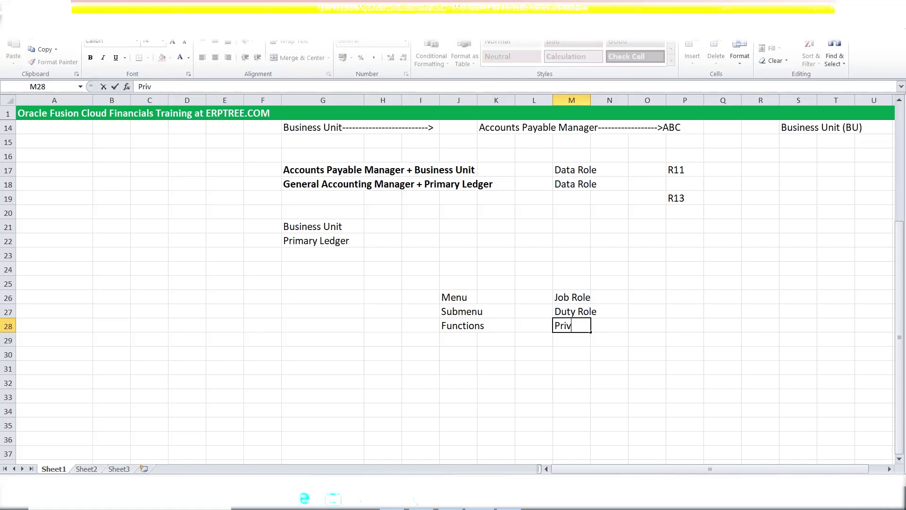
type("ilege")
key("Tab")
left_click(644, 366)
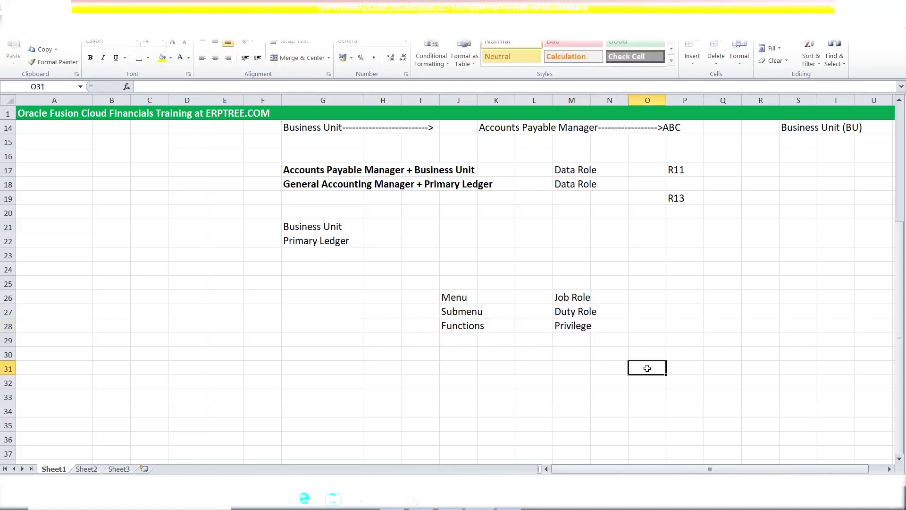
left_click(450, 299)
left_click(578, 299)
left_click(460, 314)
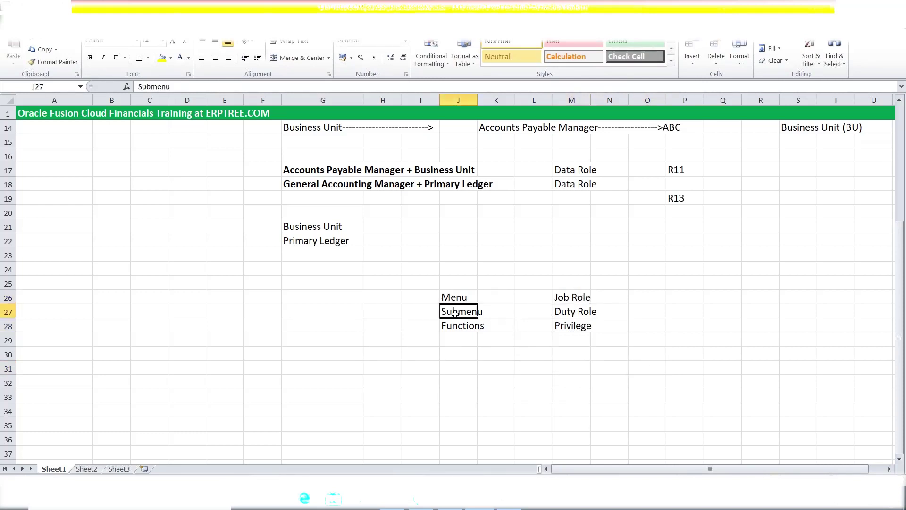
left_click(562, 310)
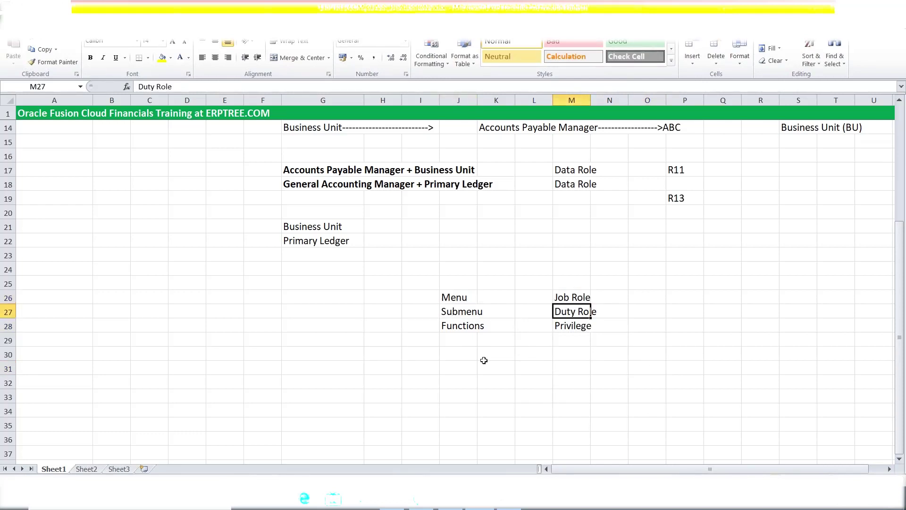
left_click(450, 326)
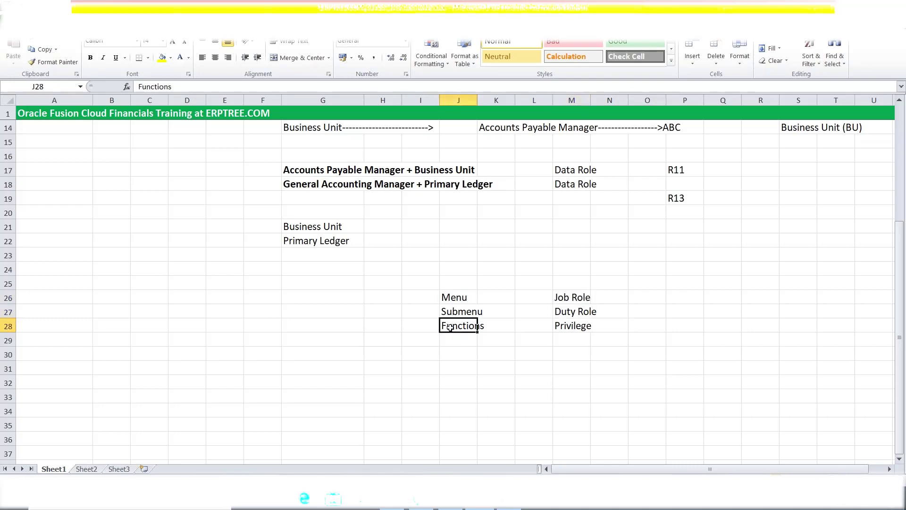
left_click(573, 325)
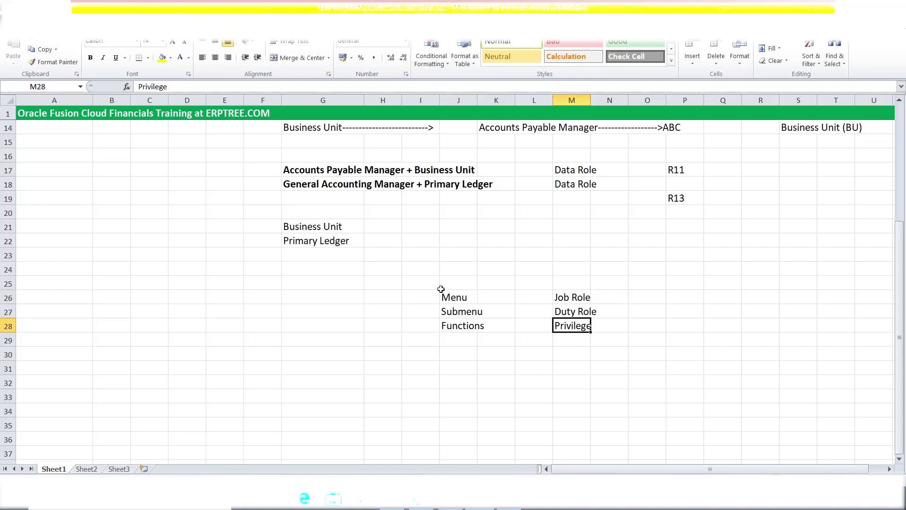
left_click_drag(453, 294, 585, 312)
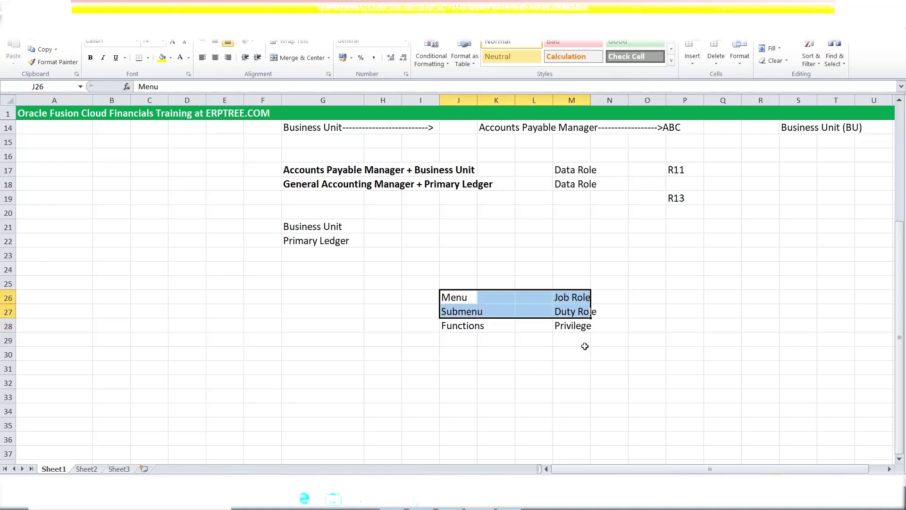
left_click(459, 326)
left_click(572, 314)
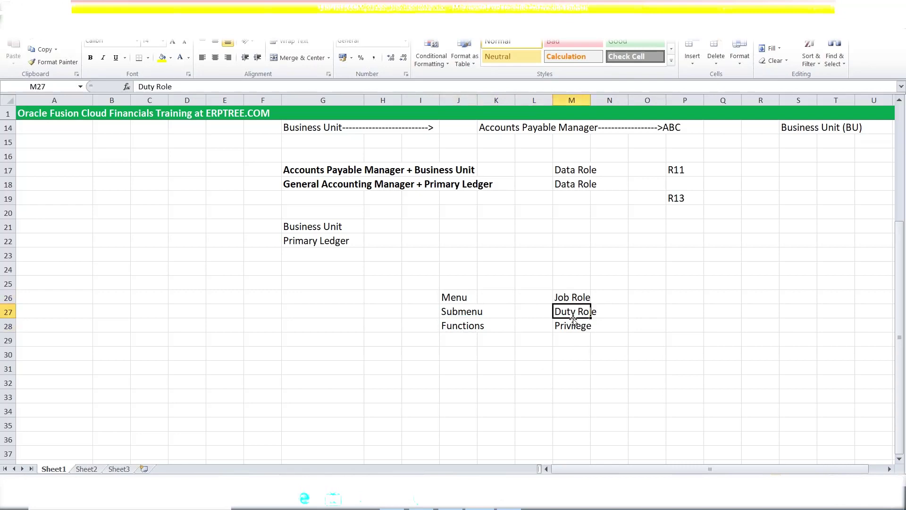
left_click(572, 327)
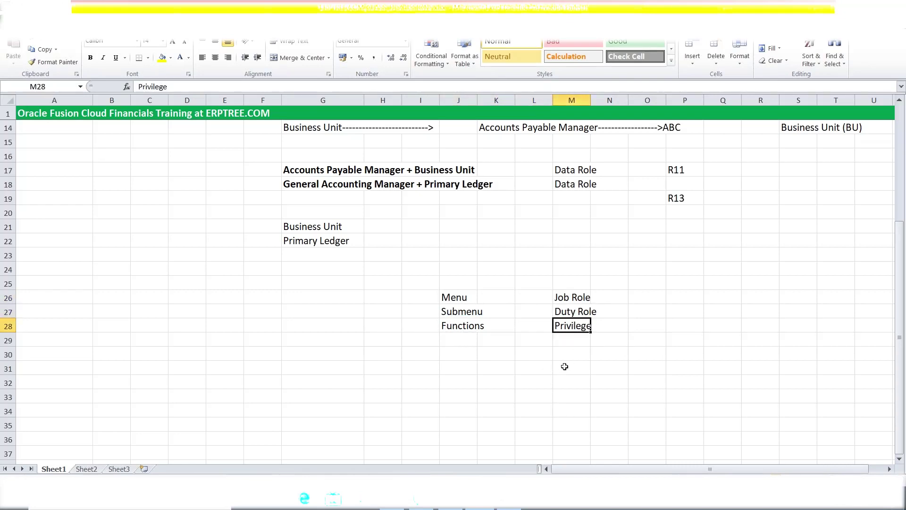
left_click(566, 314)
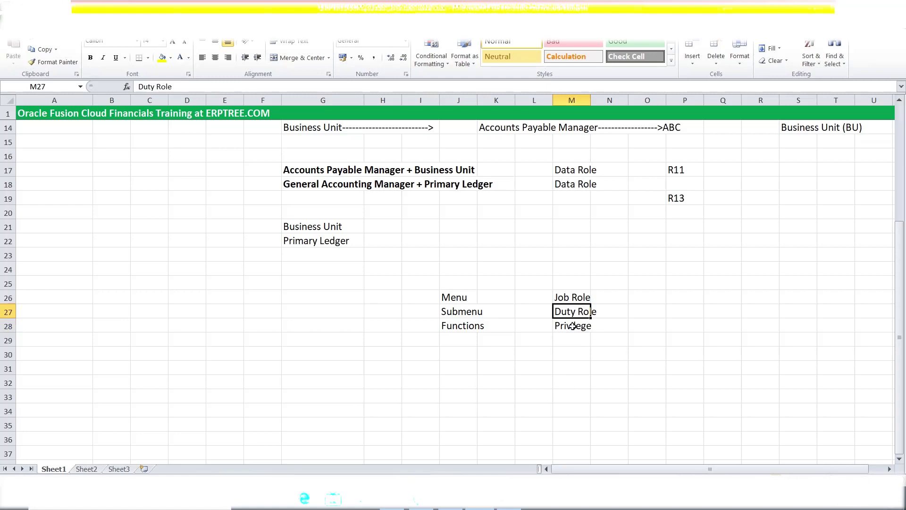
left_click(565, 296)
left_click(457, 326)
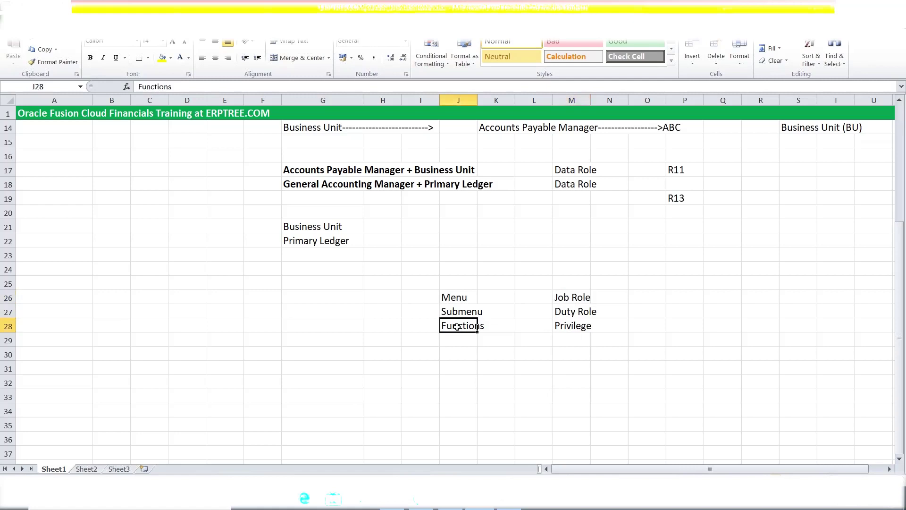
left_click(448, 312)
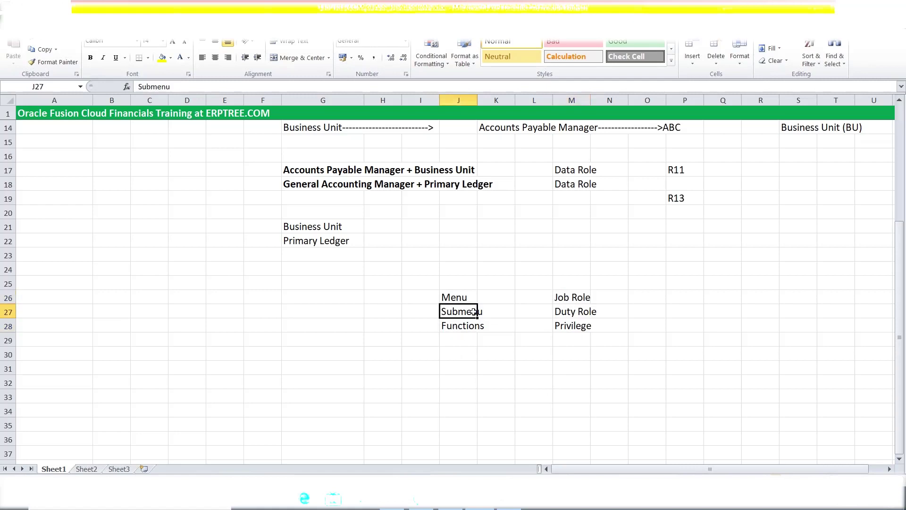
left_click(453, 299)
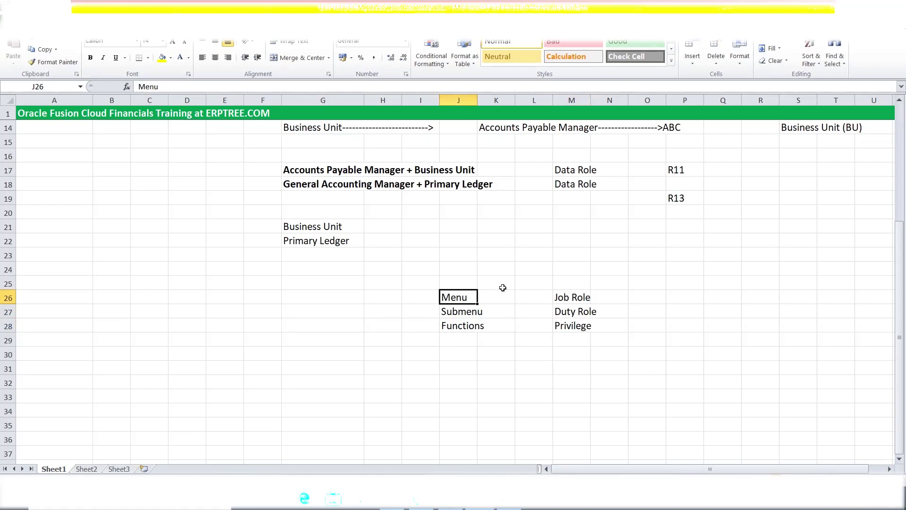
left_click(463, 281)
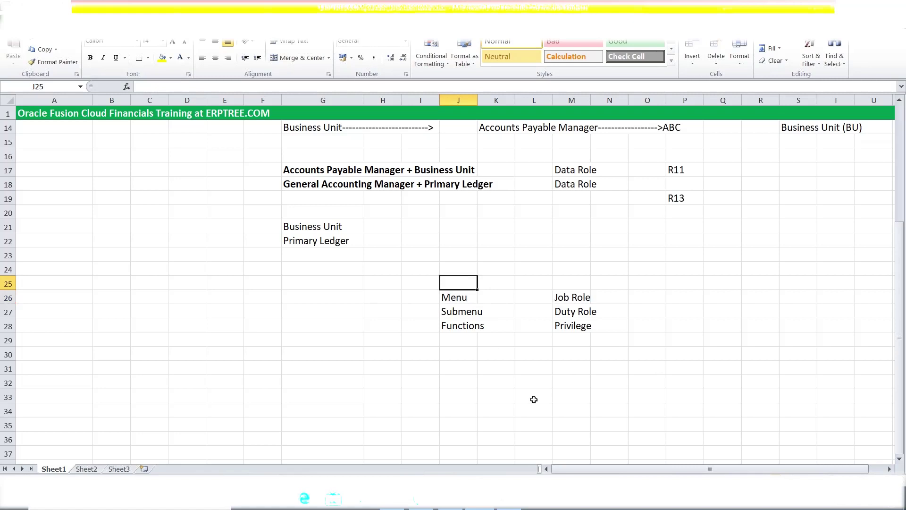
Type the AP Responsibility heading in J25 and a User label in K22
type("R")
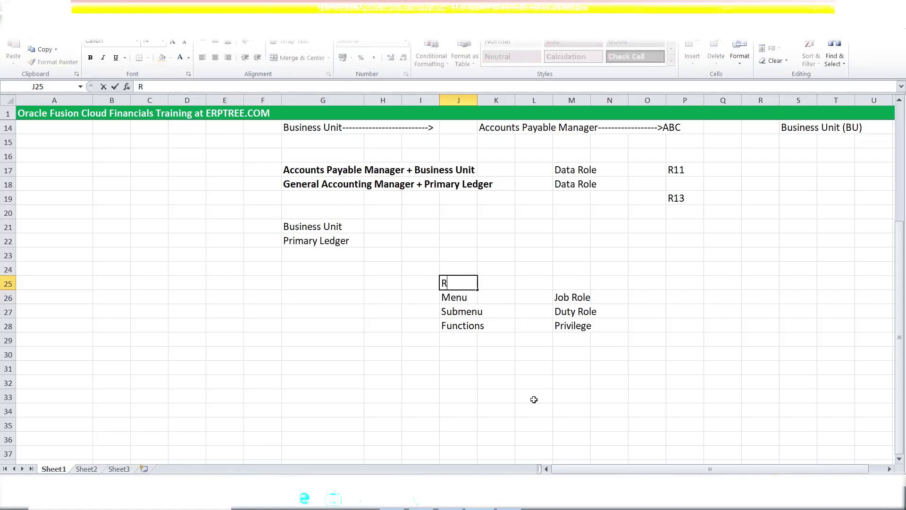
type("esponsibility")
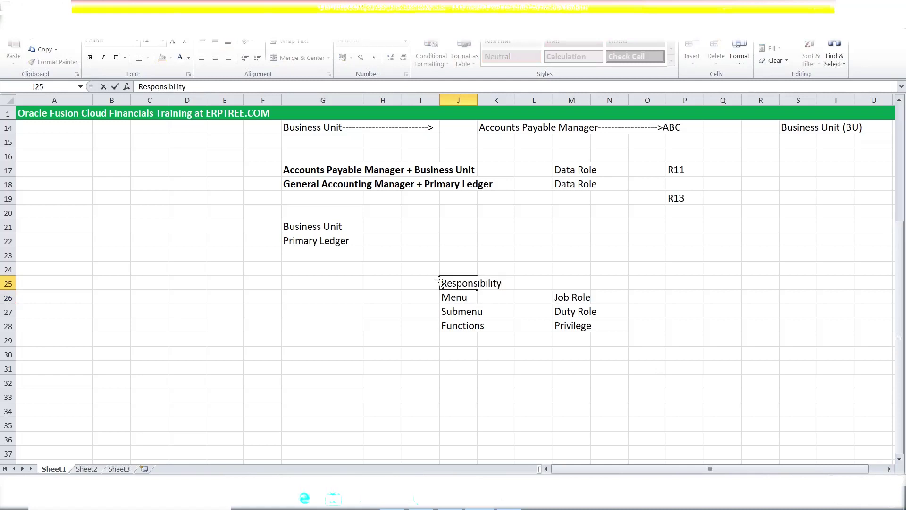
mouse_move(509, 501)
type("AP")
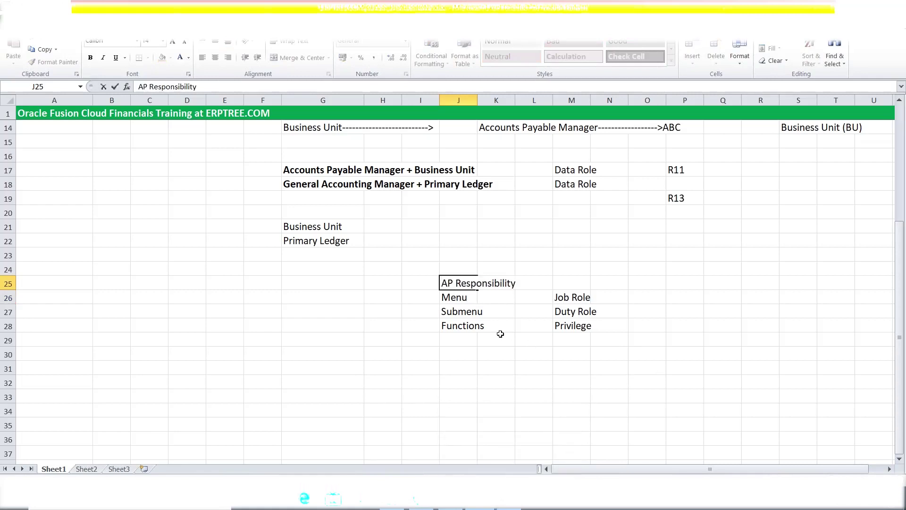
left_click(497, 241)
type("User")
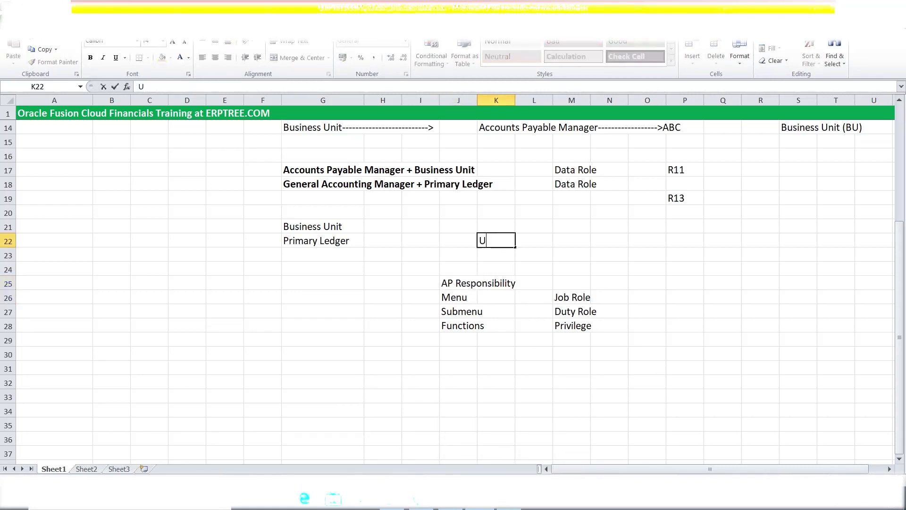
left_click(467, 400)
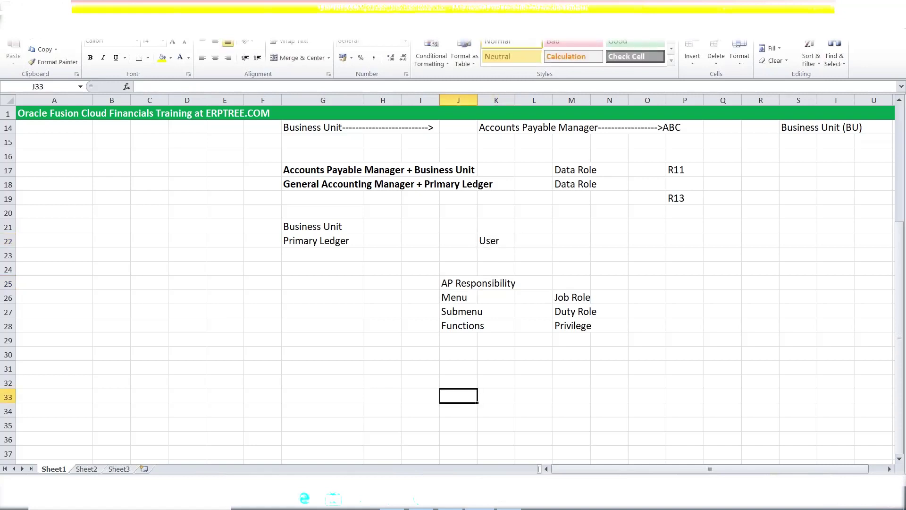
Draw an arrow from AP Responsibility up to the User label
left_click(66, 29)
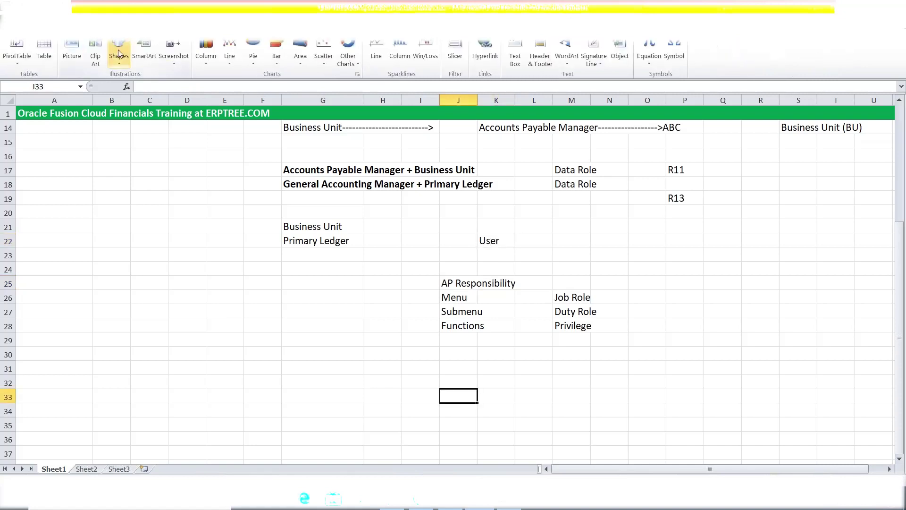
left_click(119, 52)
left_click(137, 85)
left_click_drag(457, 278, 484, 244)
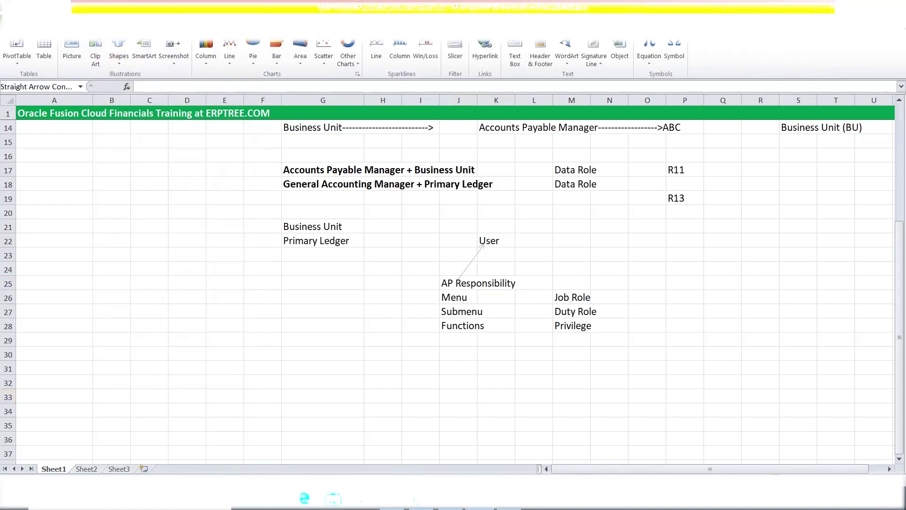
left_click(534, 367)
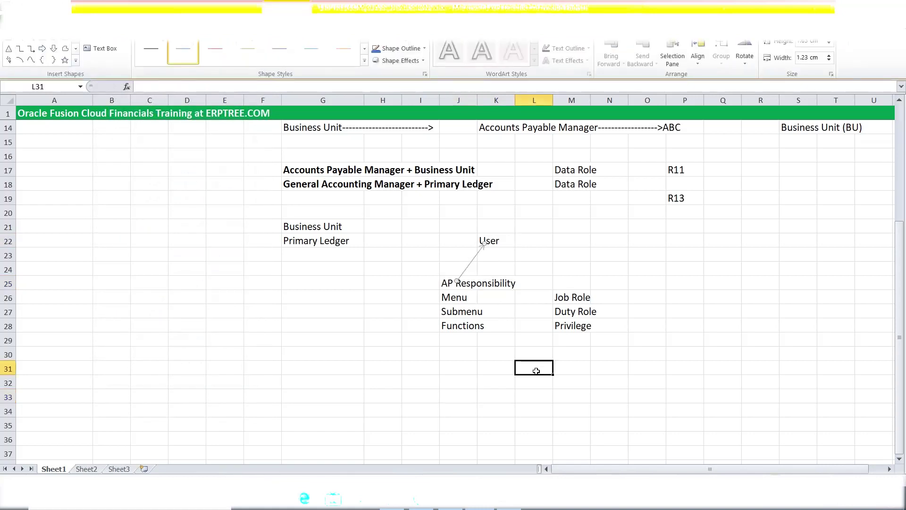
Bold the AP Responsibility heading and add a second User label in N22
left_click(447, 284)
key("ctrl+b")
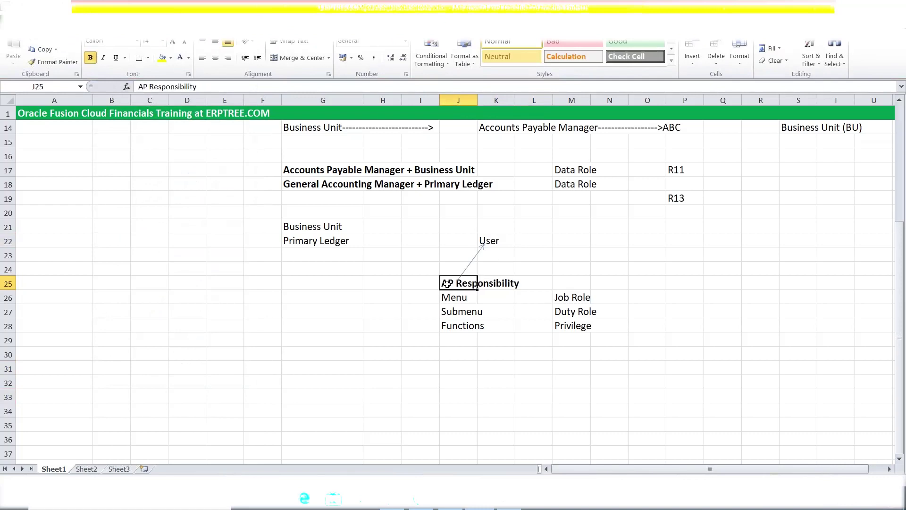
left_click(463, 298)
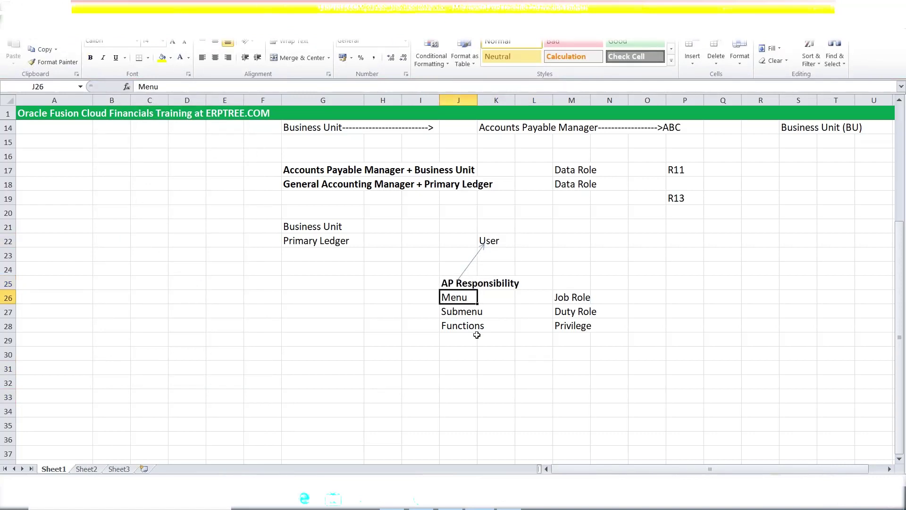
left_click(610, 243)
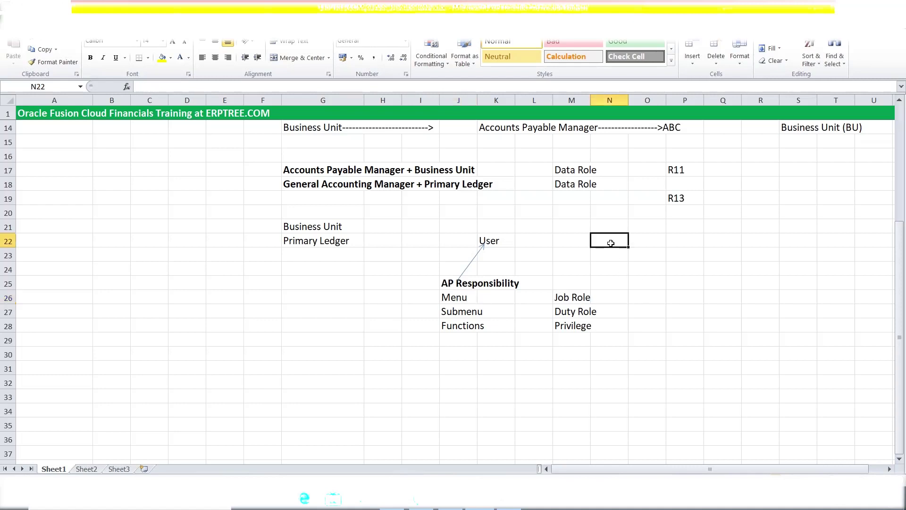
type("User")
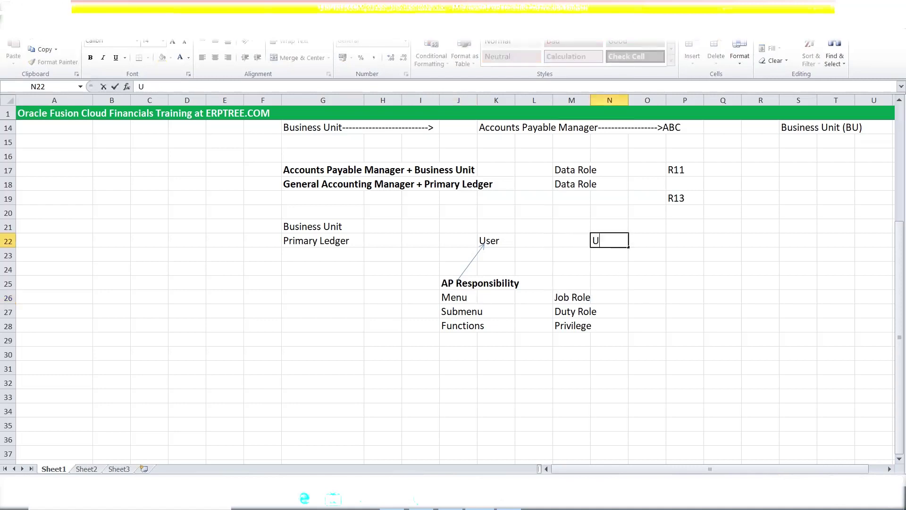
left_click(464, 296)
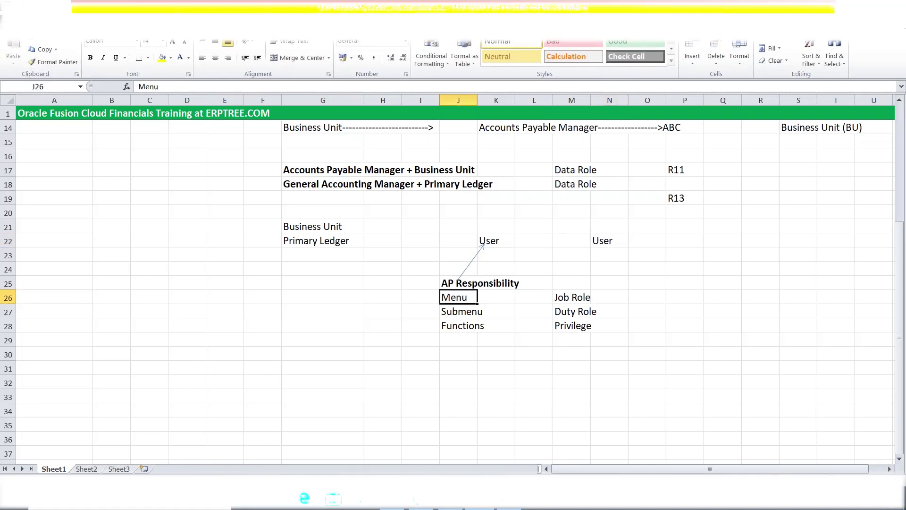
Draw an arrow from Job Role up to the second User label
left_click(570, 299)
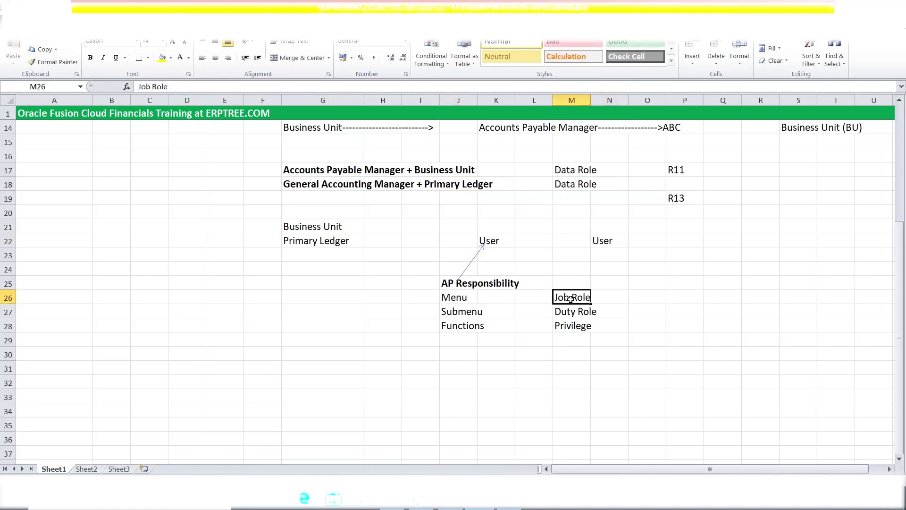
left_click(60, 29)
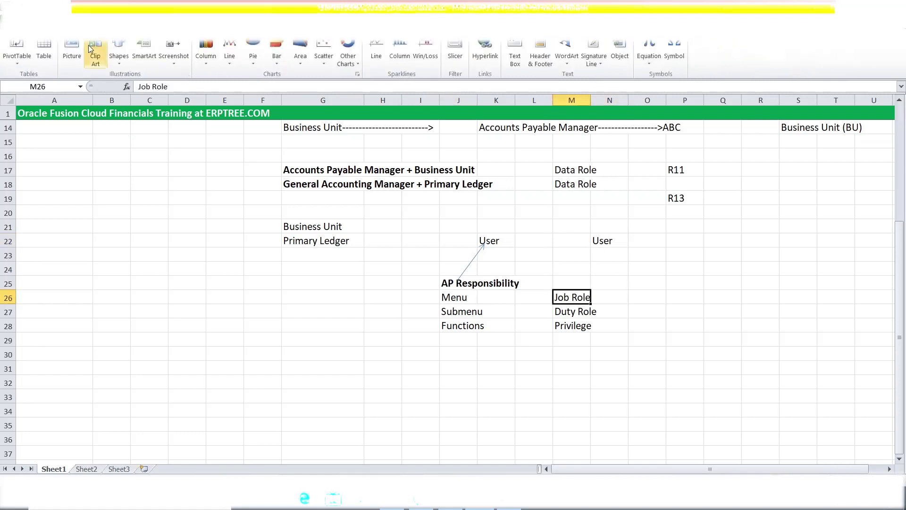
left_click(119, 56)
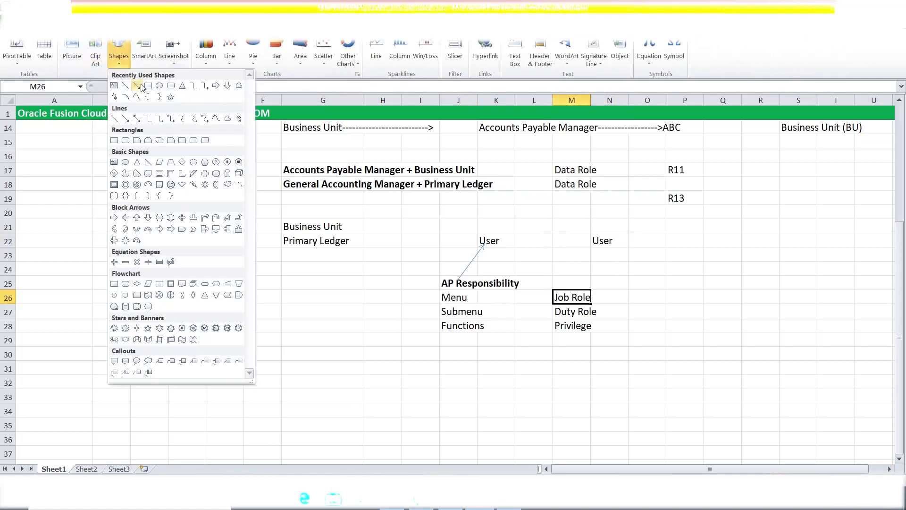
left_click(126, 119)
left_click_drag(571, 296, 598, 244)
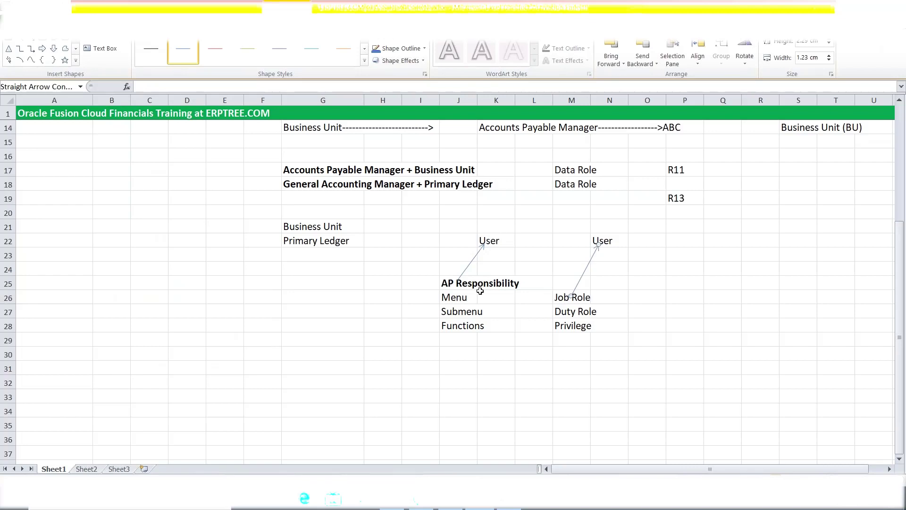
left_click(456, 297)
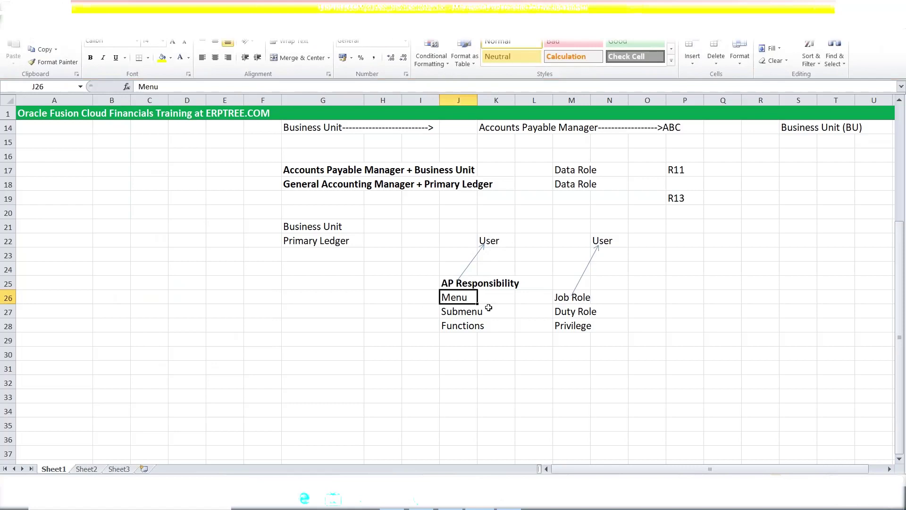
left_click_drag(447, 283, 498, 286)
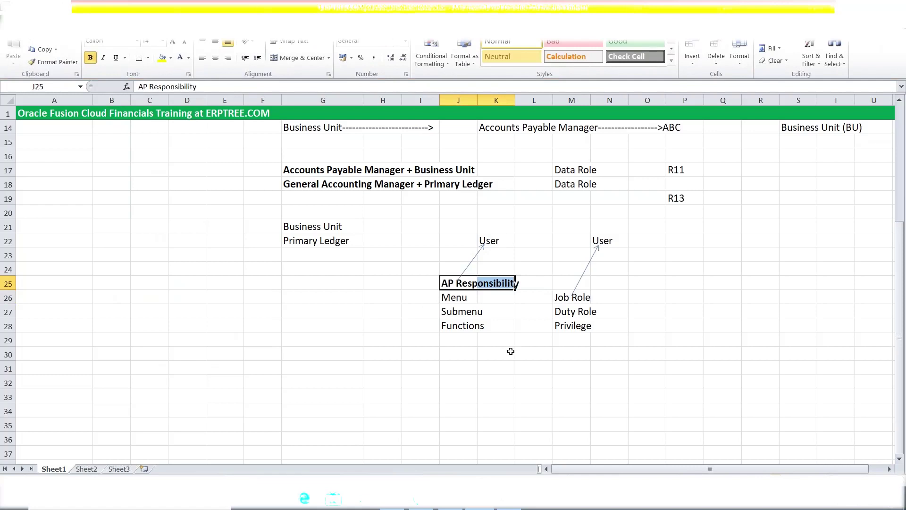
Enter '(Duty Role (Privileges and Reports)' in N26 next to Job Role
left_click(454, 299)
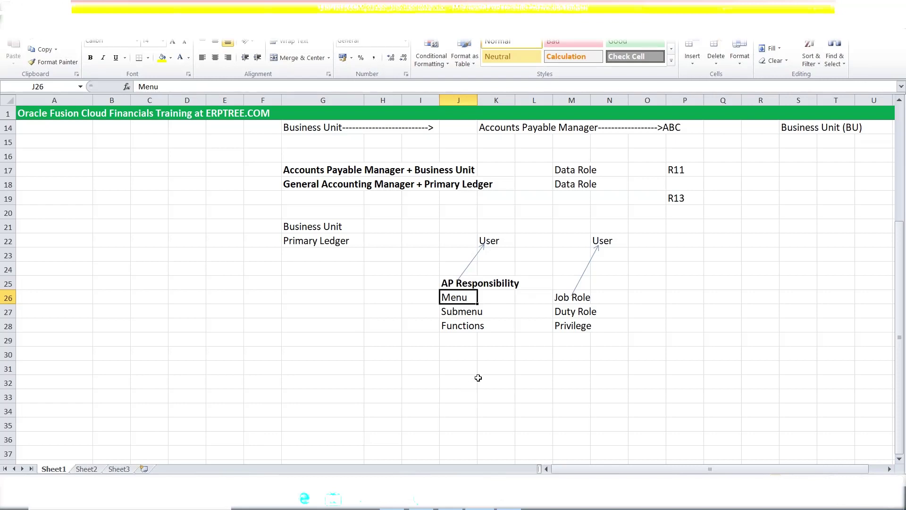
left_click(560, 299)
left_click(619, 297)
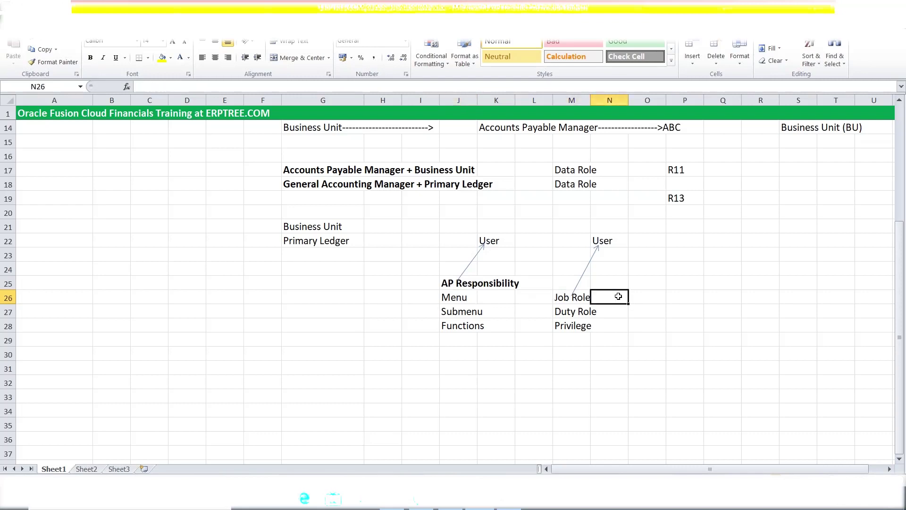
double_click(619, 297)
type("(Dut")
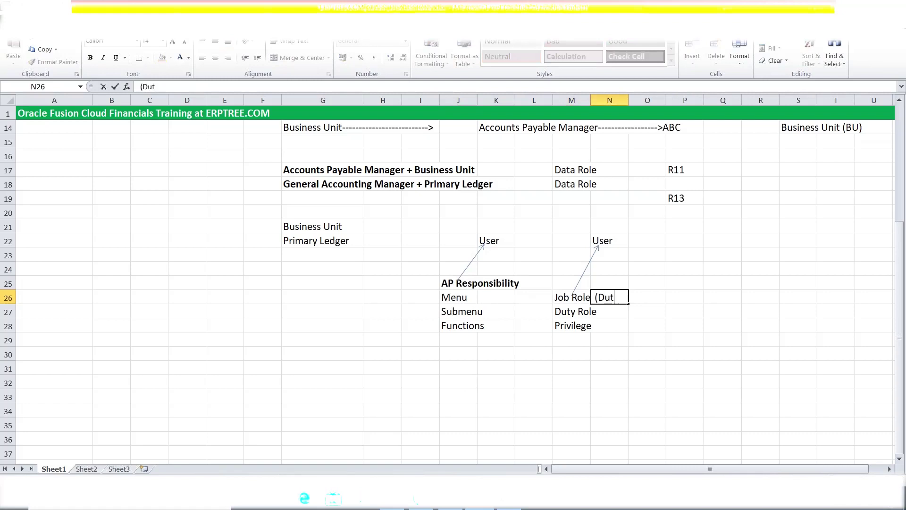
type("y Role (Privile")
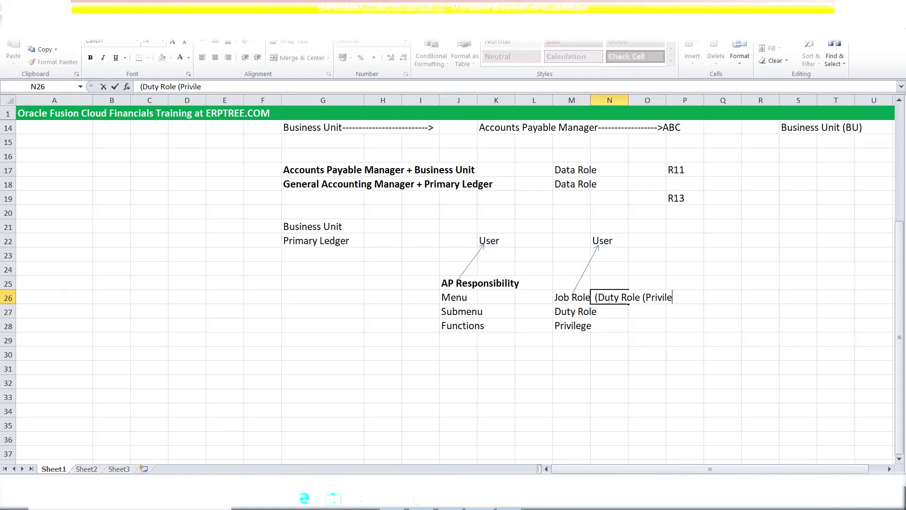
type("ges and Reports)")
left_click(653, 357)
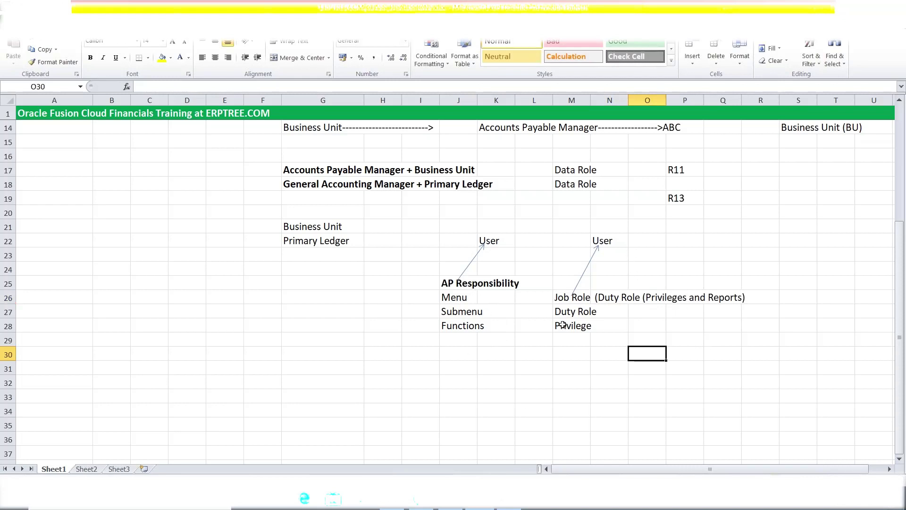
left_click(564, 300)
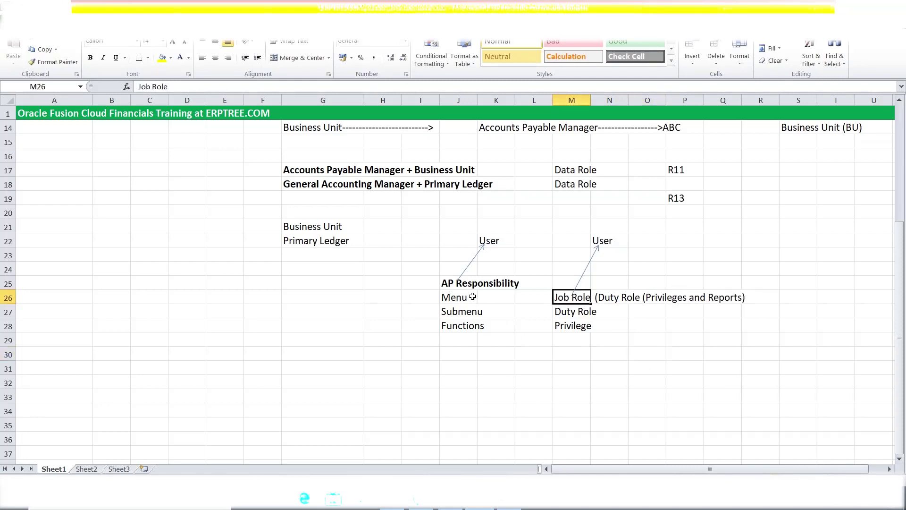
left_click(452, 283)
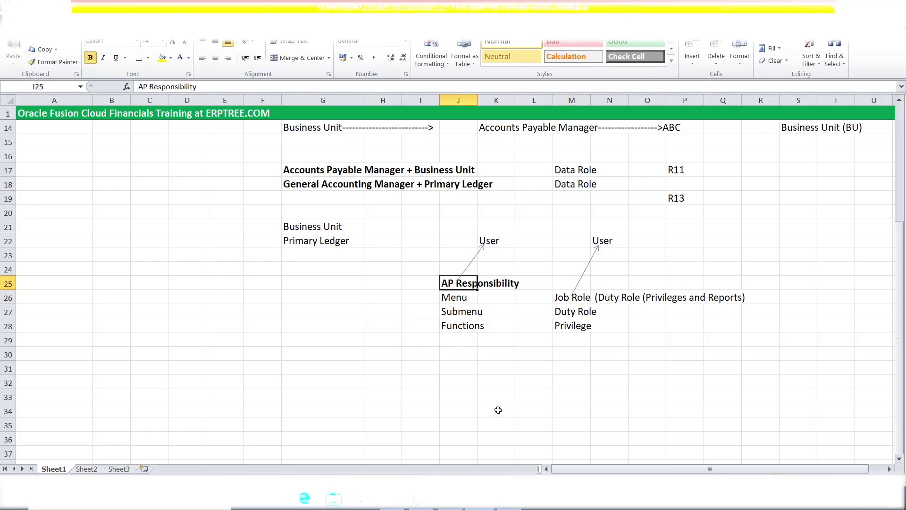
left_click(452, 302)
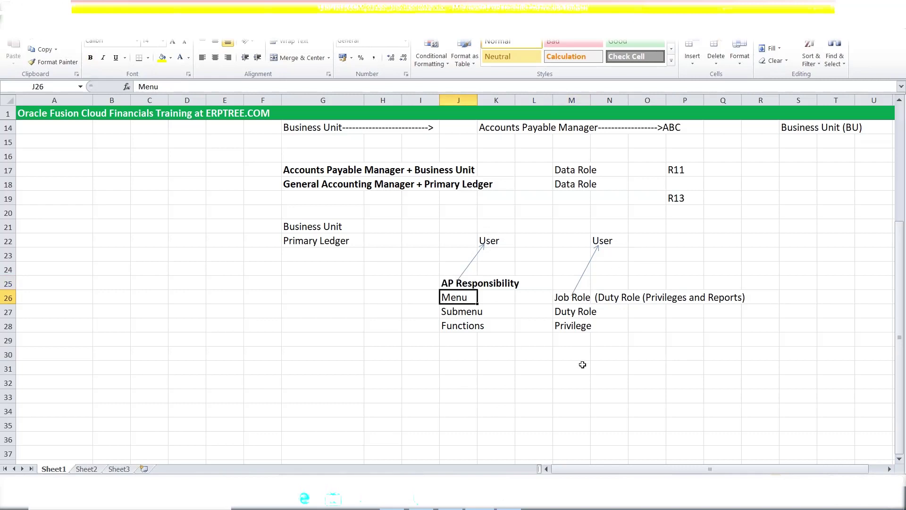
left_click(576, 327)
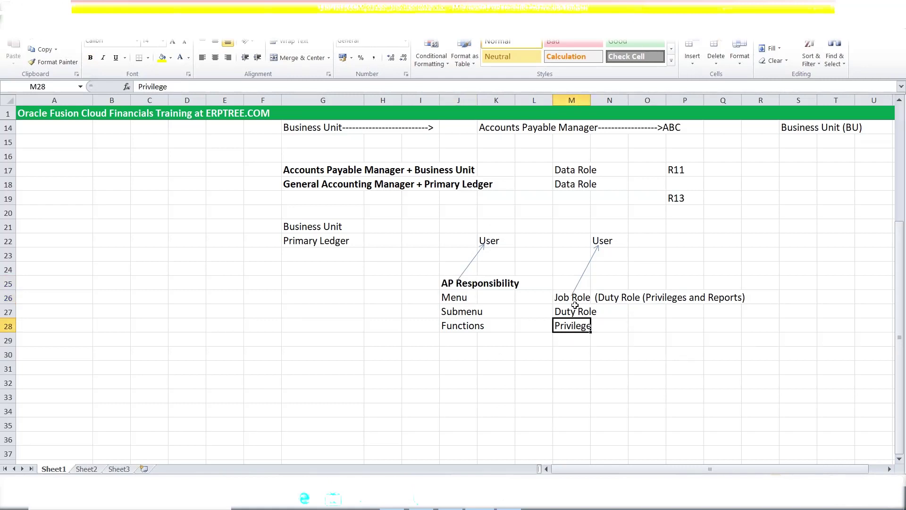
left_click(569, 310)
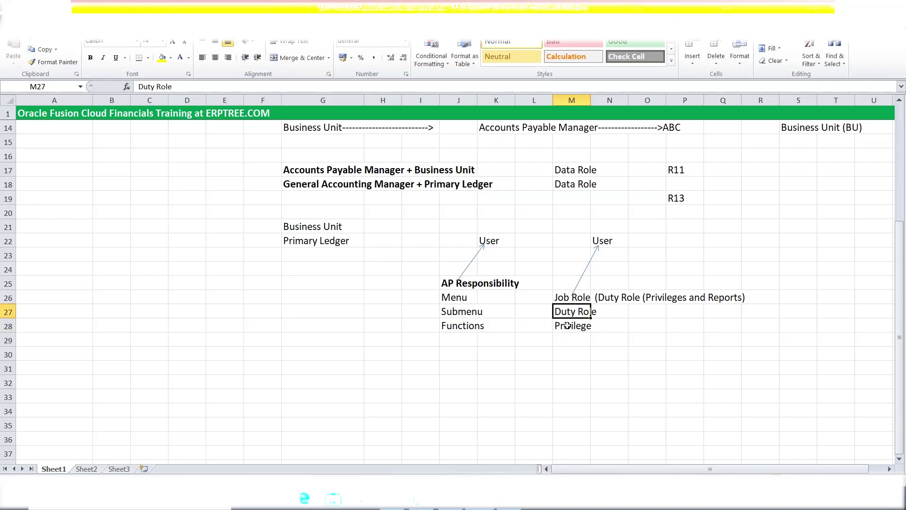
left_click(562, 298)
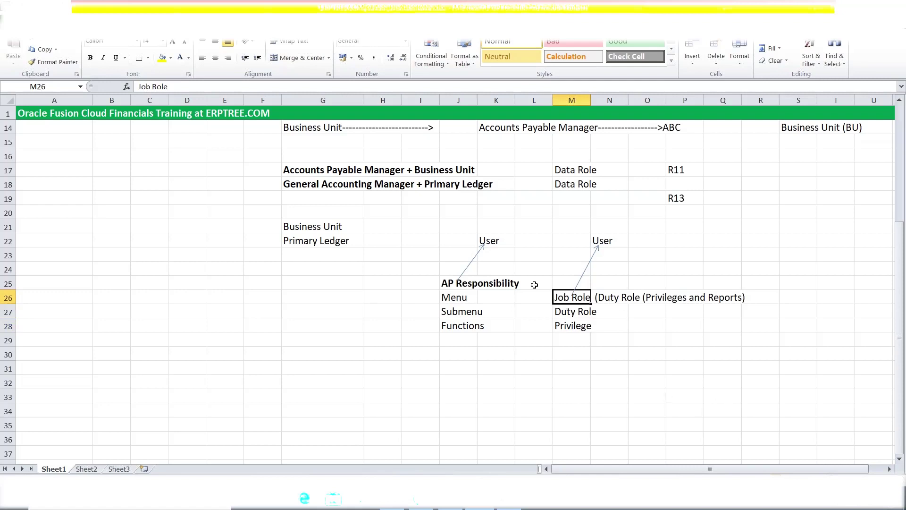
left_click(406, 240)
left_click_drag(407, 240, 777, 338)
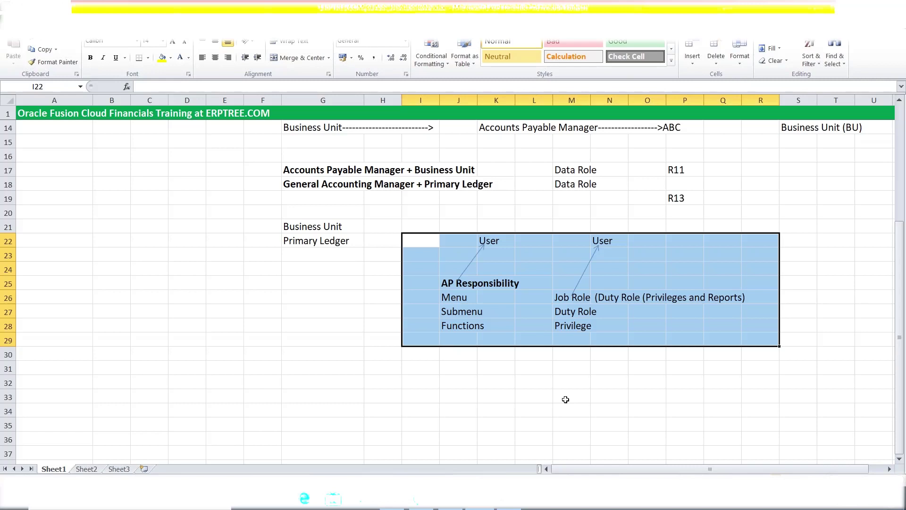
scroll(469, 349, "up", 3)
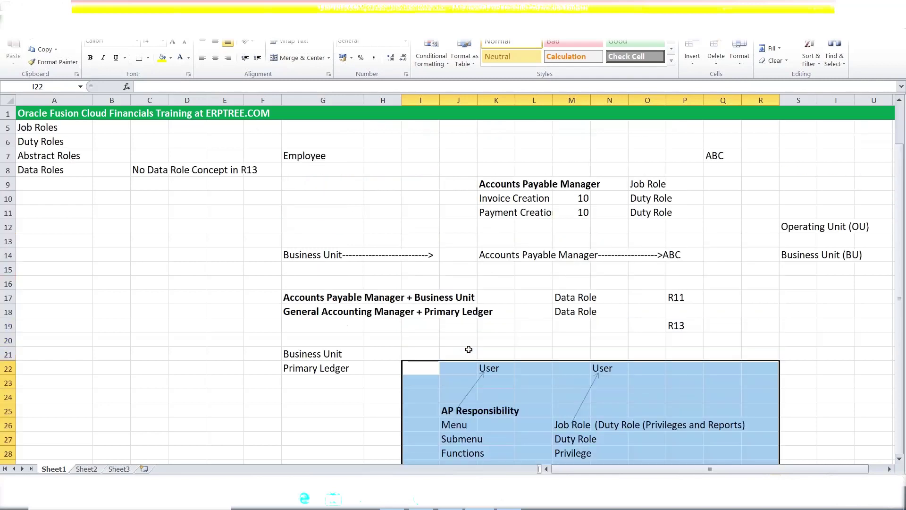
scroll(469, 349, "up", 1)
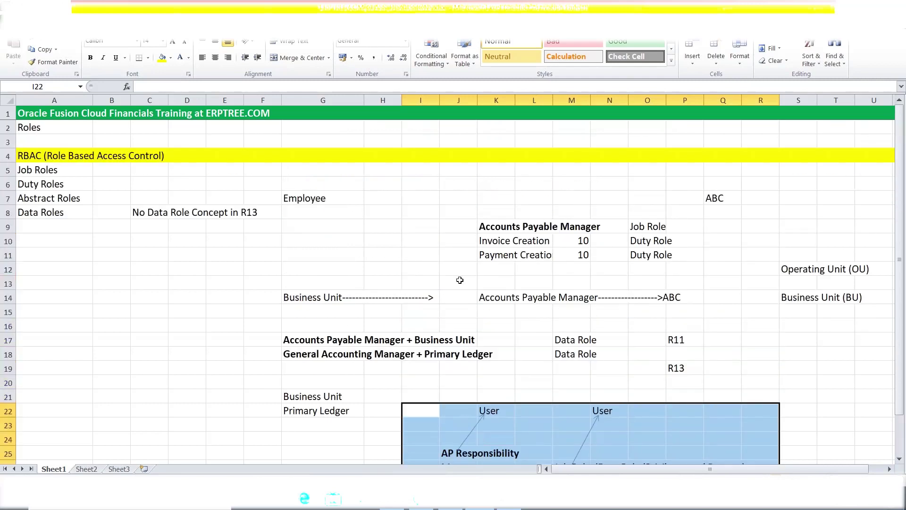
scroll(453, 258, "down", 2)
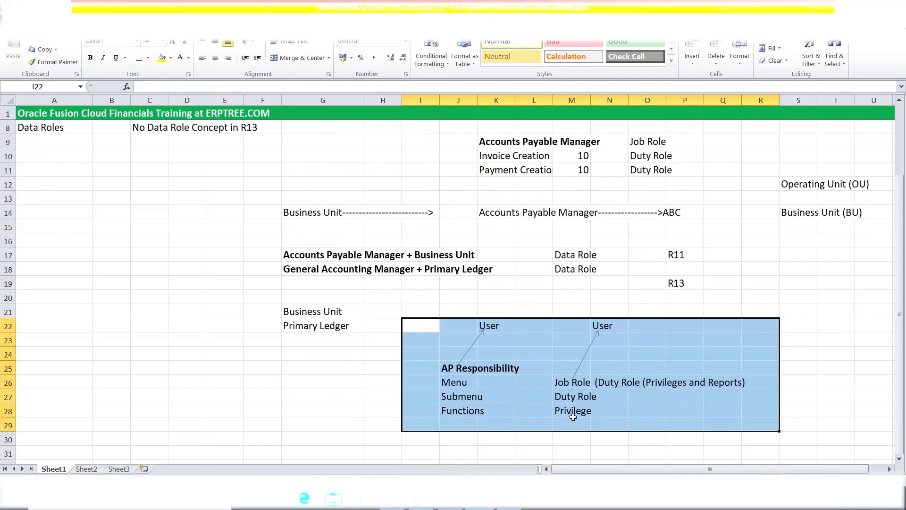
left_click_drag(414, 325, 748, 412)
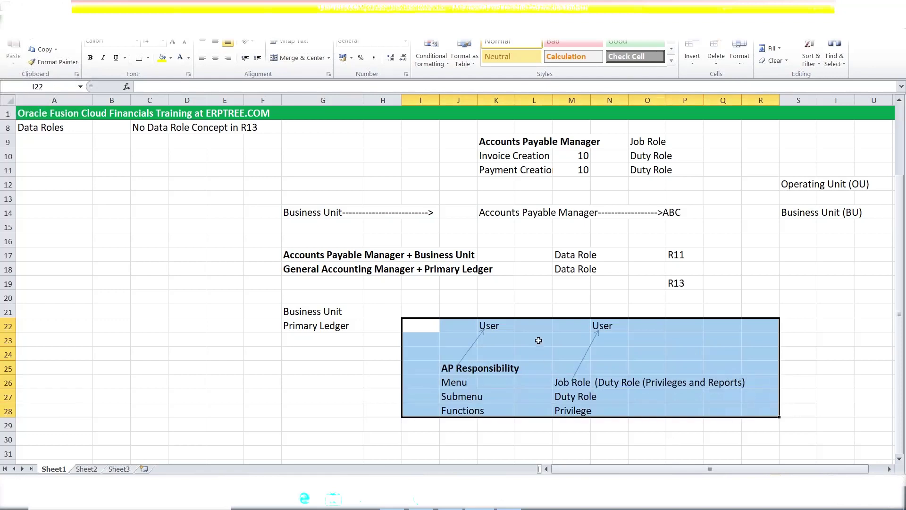
scroll(538, 340, "down", 1)
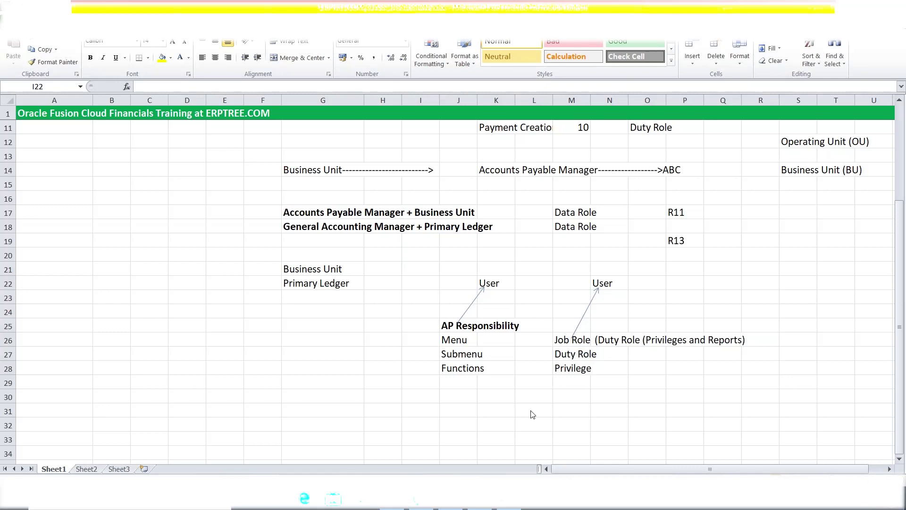
left_click_drag(420, 283, 760, 368)
left_click(460, 326)
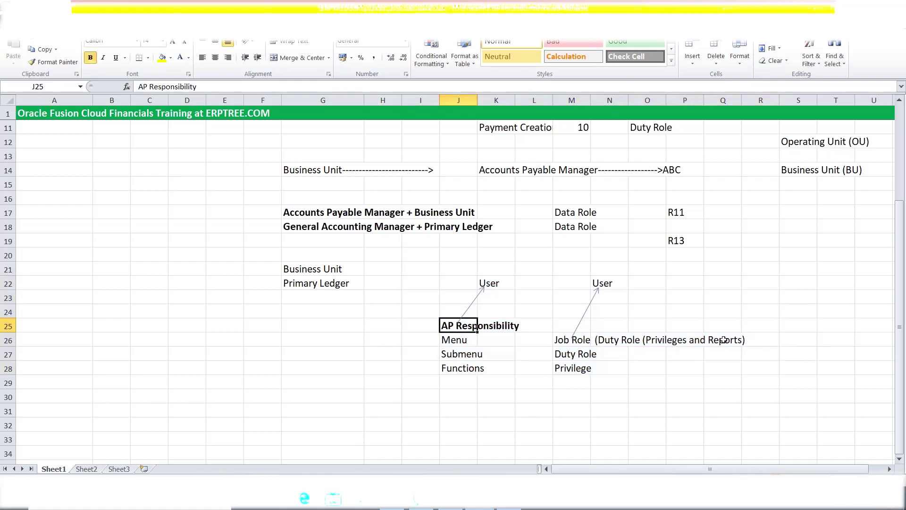
Enter Request Group in J30 and 10 Reports in J31
left_click(447, 403)
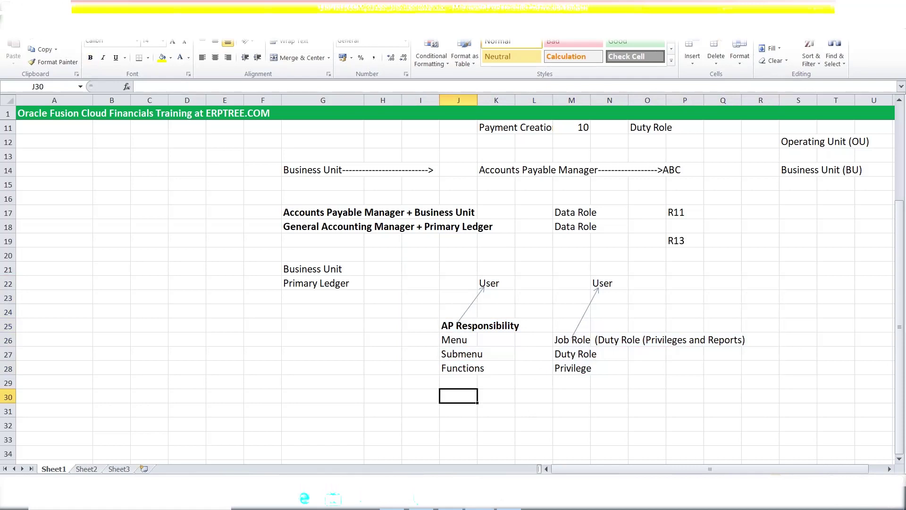
type("Request Group")
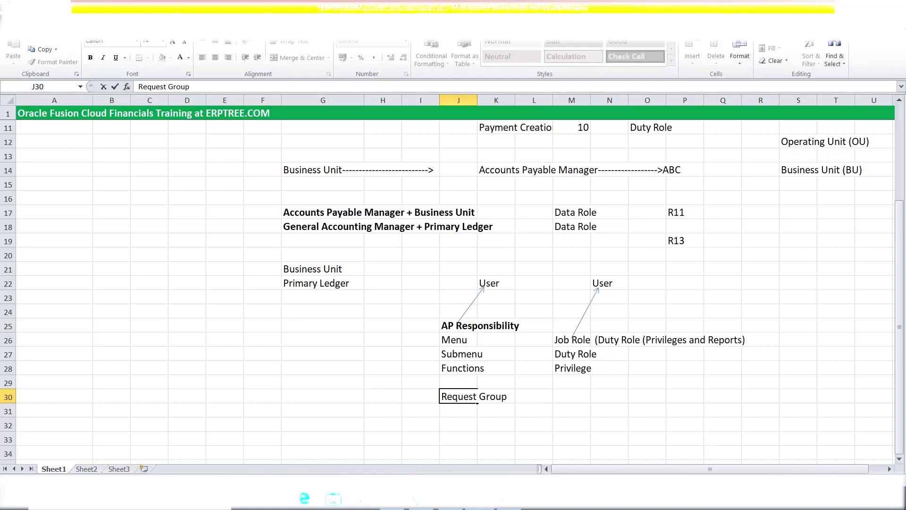
key("Return")
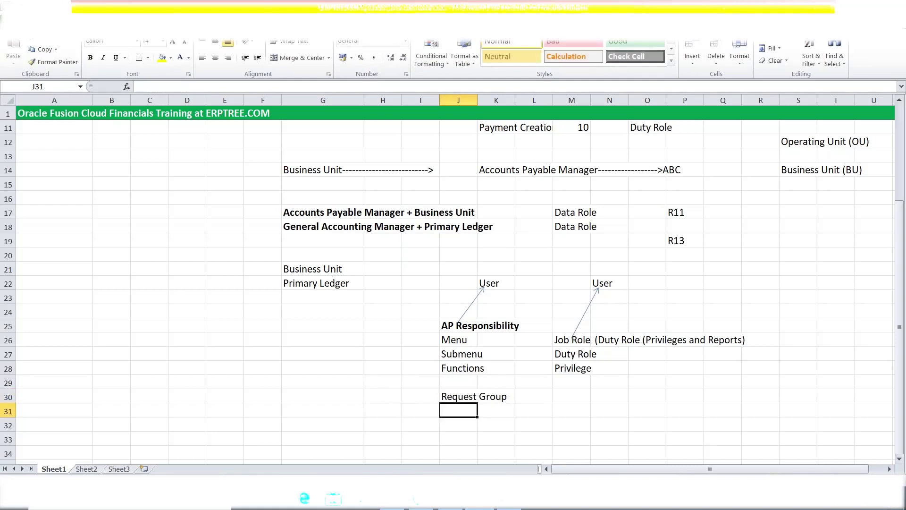
type("10 Reports")
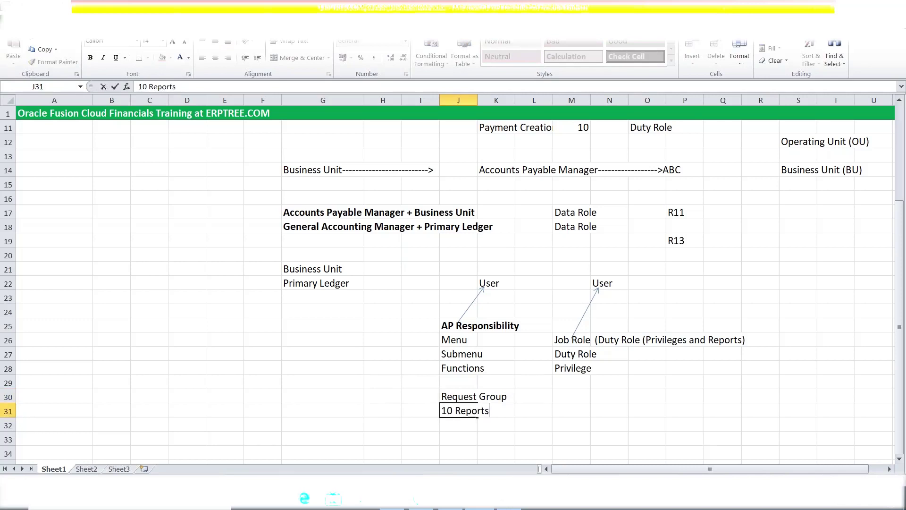
left_click(495, 423)
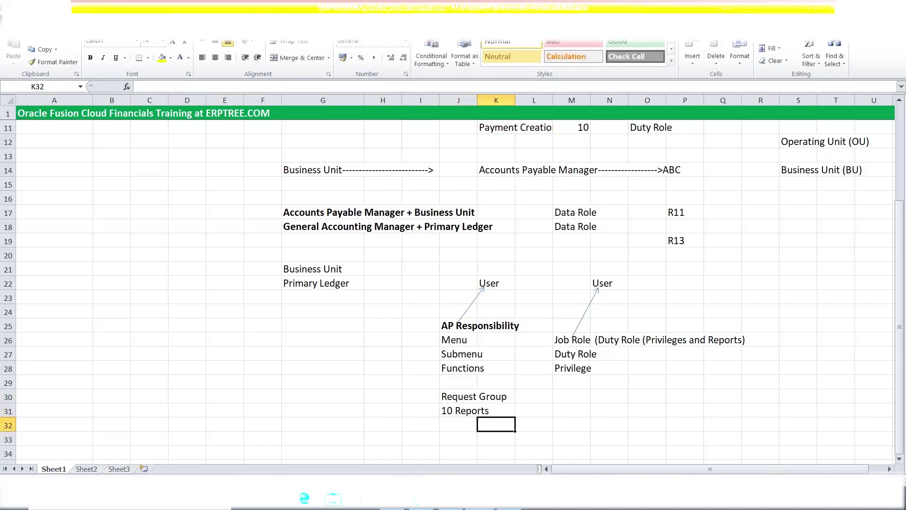
Draw arrows from Request Group and Menu up to AP Responsibility
scroll(142, 56, "down", 1)
left_click(118, 53)
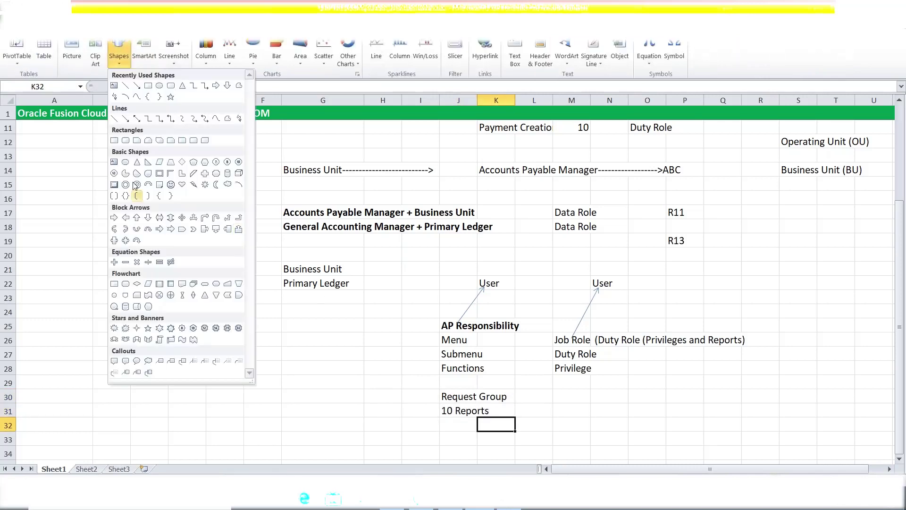
left_click(136, 85)
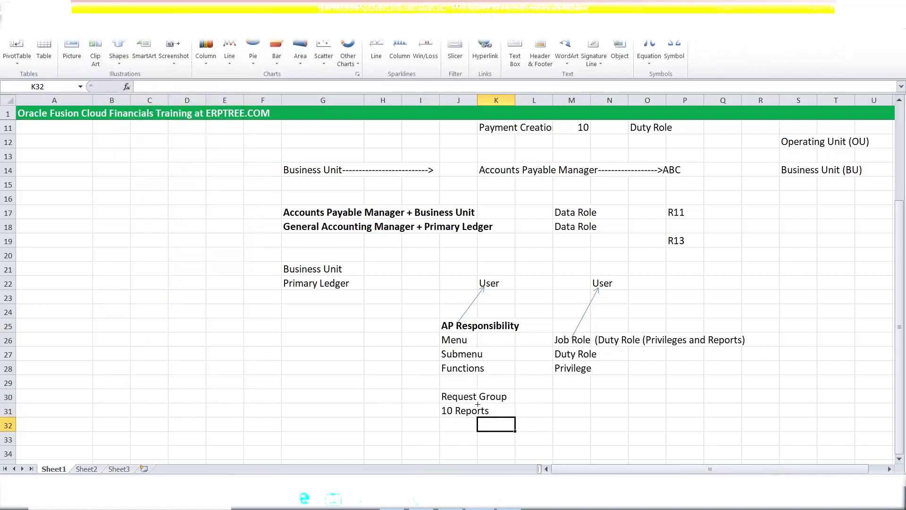
left_click_drag(474, 397, 474, 326)
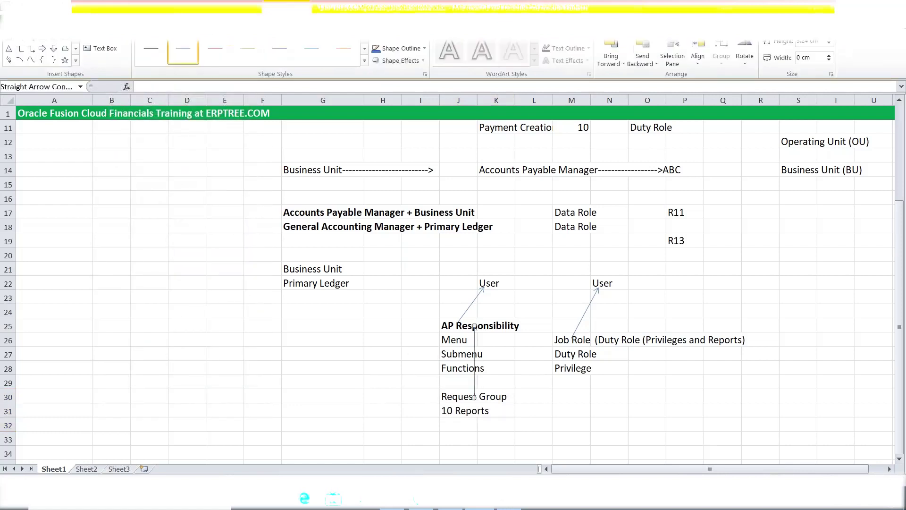
left_click(31, 48)
left_click_drag(454, 340, 473, 326)
left_click(538, 396)
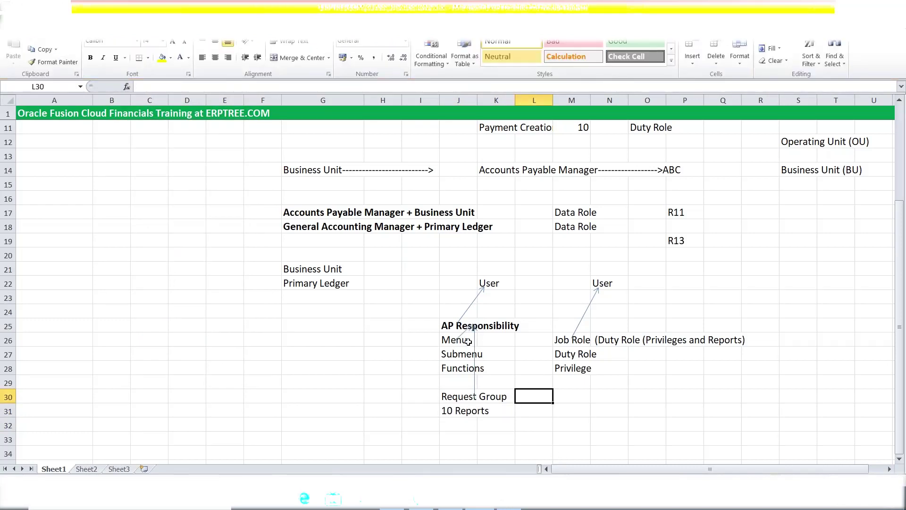
left_click(449, 326)
left_click(493, 282)
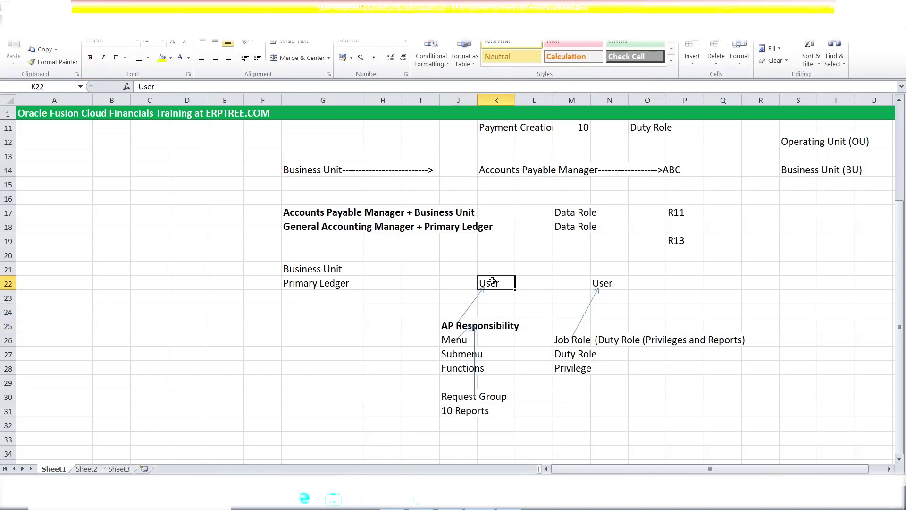
left_click(450, 411)
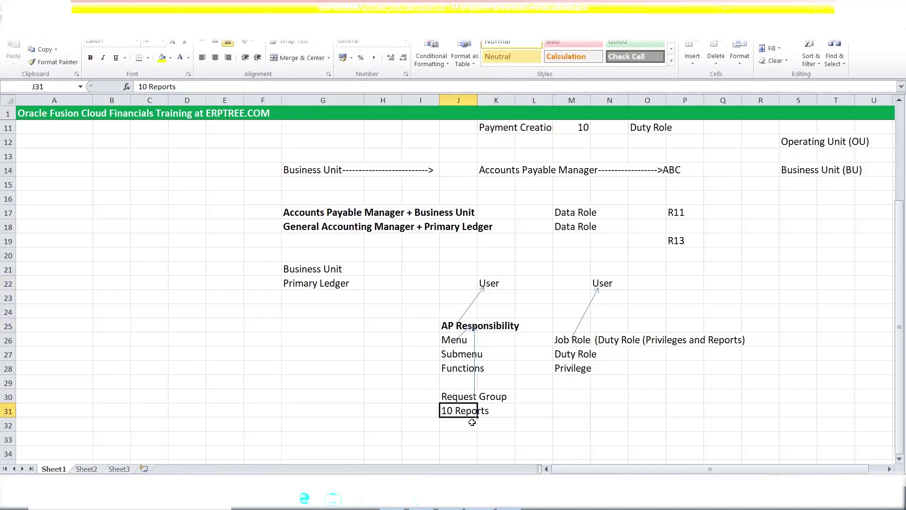
key("Up")
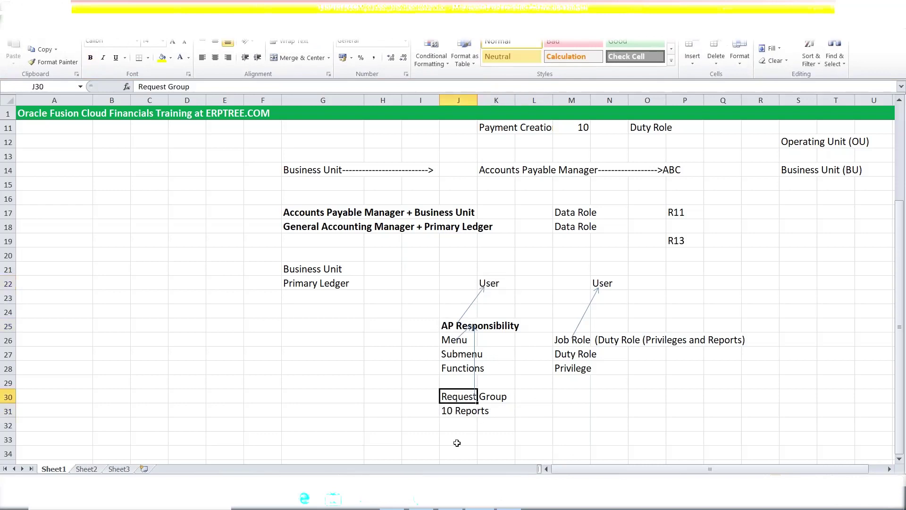
left_click(448, 339)
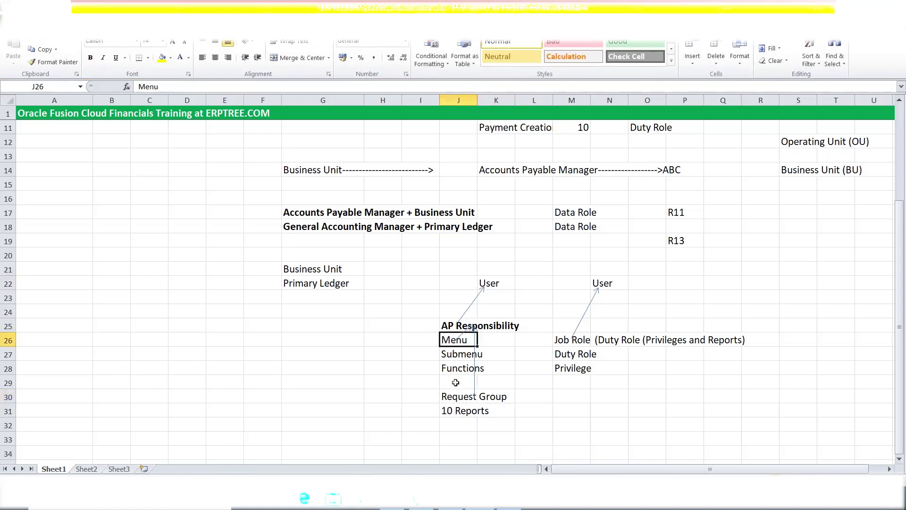
left_click(453, 357)
left_click(455, 372)
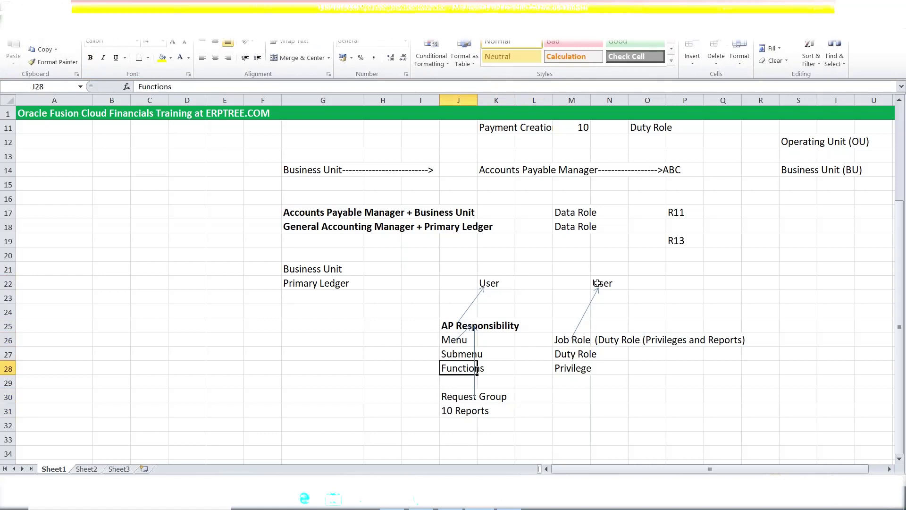
left_click(446, 394)
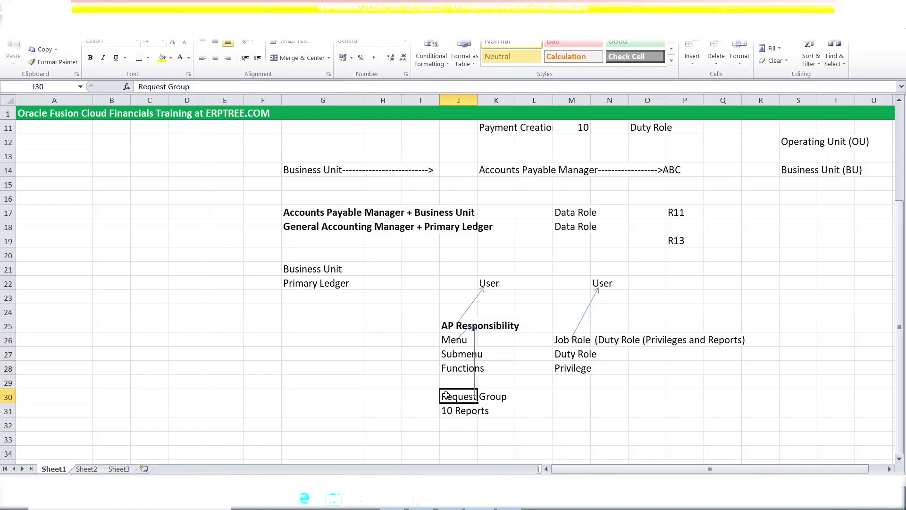
left_click_drag(562, 340, 736, 340)
left_click(573, 359)
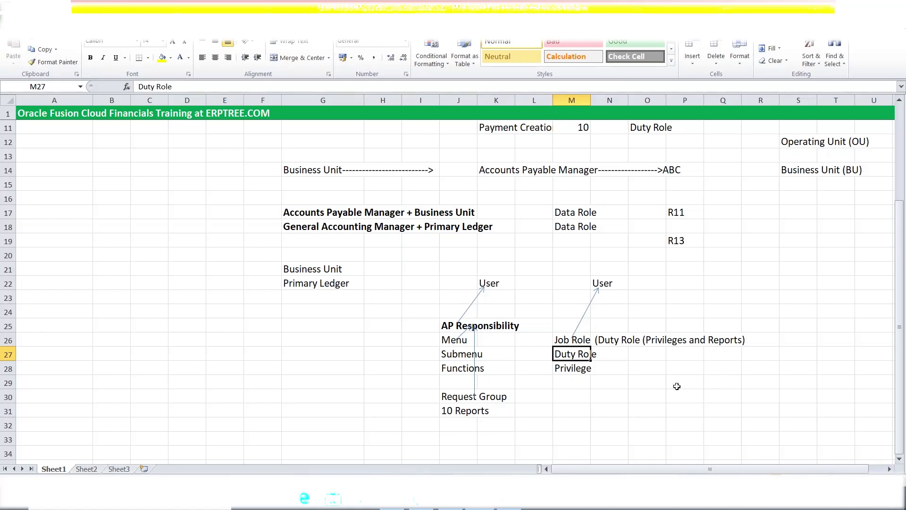
left_click(447, 327)
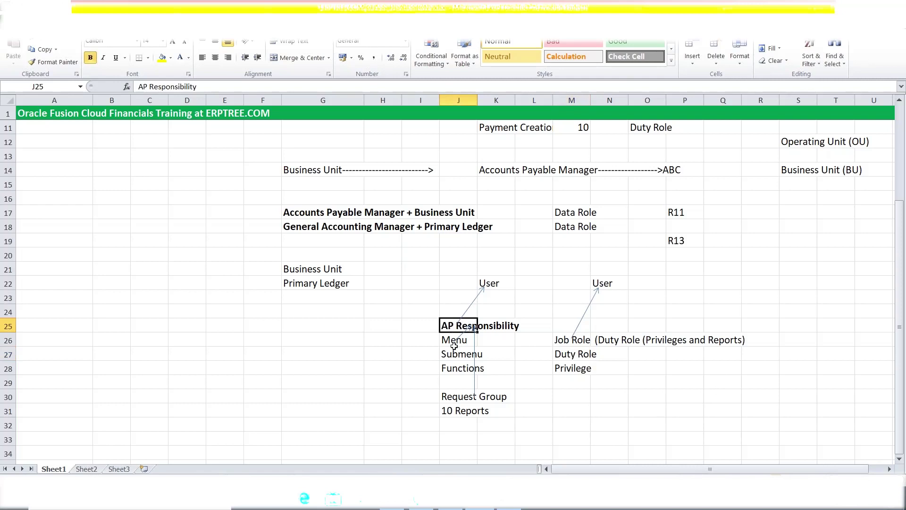
left_click(450, 340)
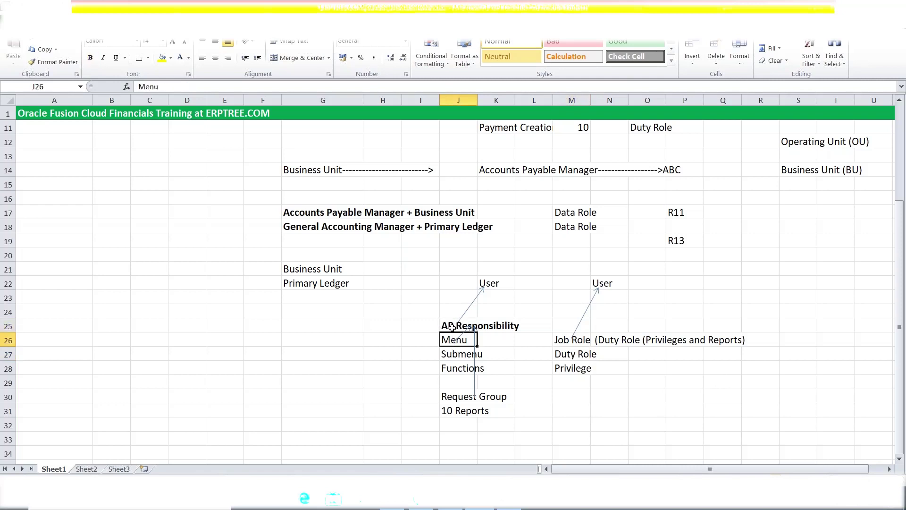
left_click(452, 329)
left_click(453, 339)
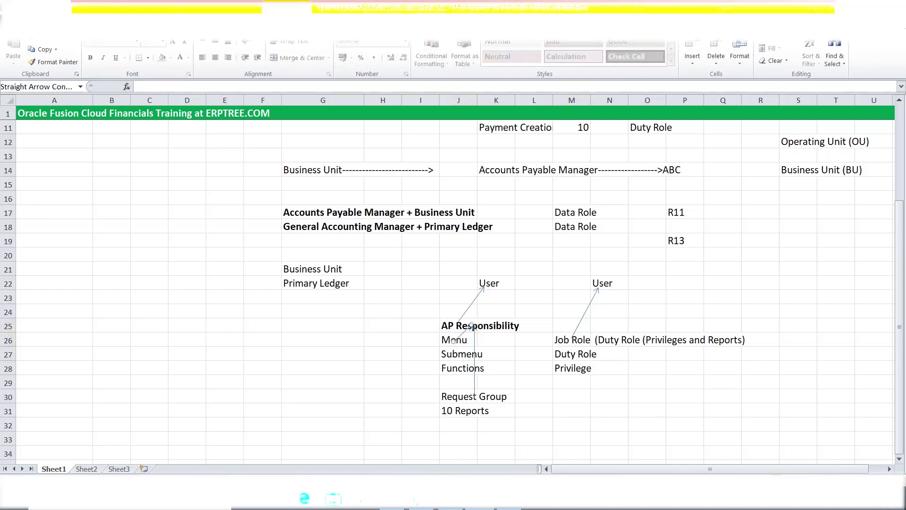
left_click(444, 340)
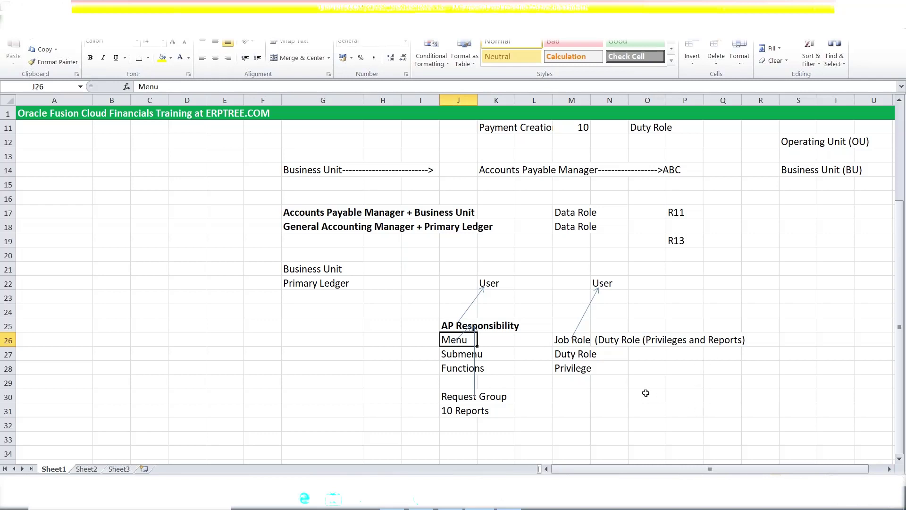
left_click(461, 353)
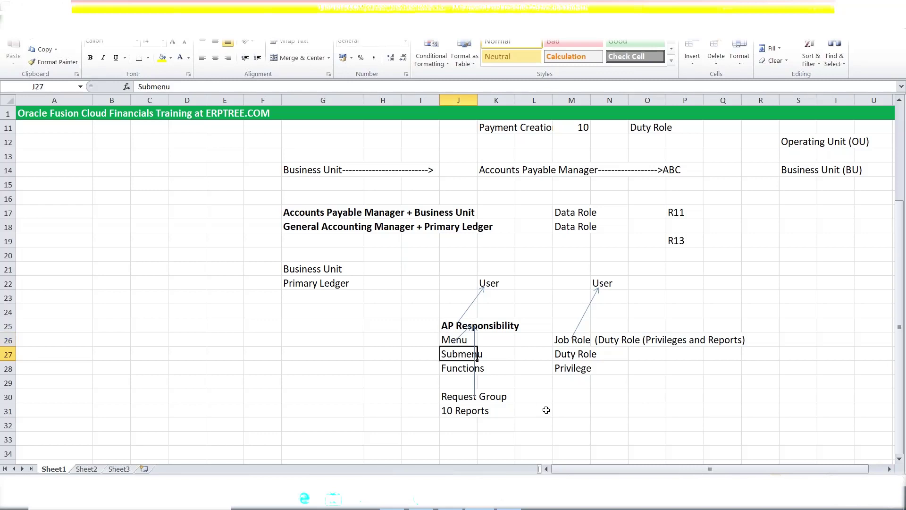
left_click(445, 339)
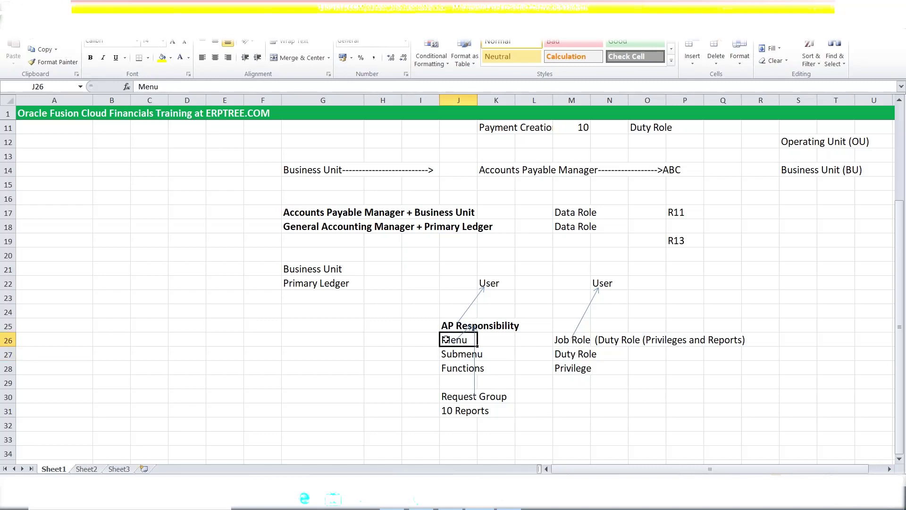
left_click(451, 355)
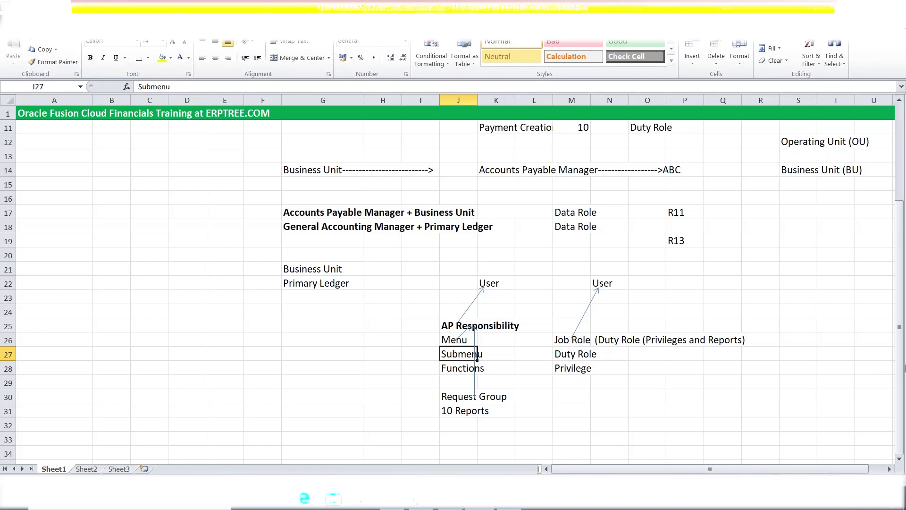
left_click_drag(900, 332, 904, 213)
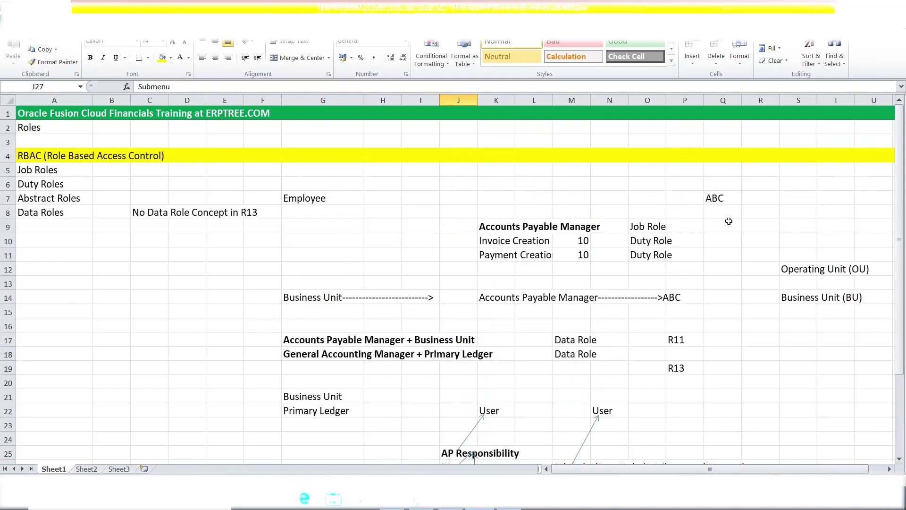
scroll(729, 220, "down", 3)
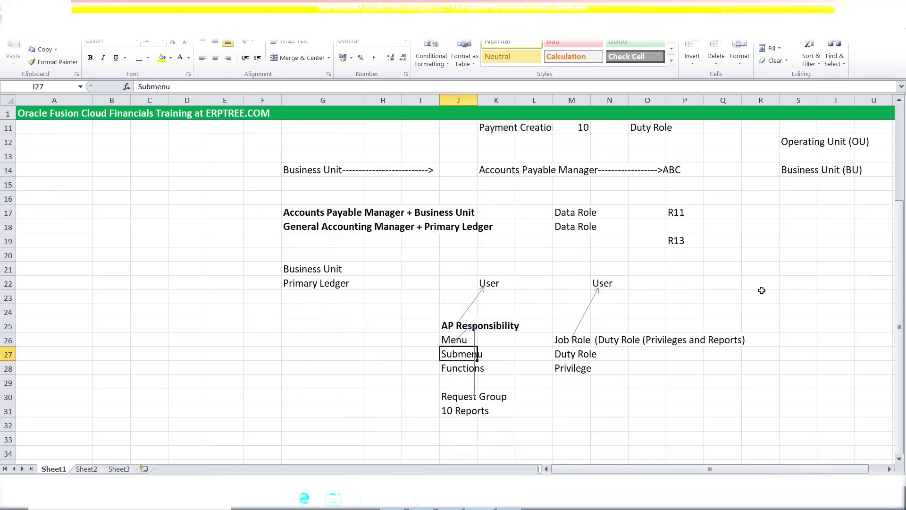
Label R20 Oracle Fusion Application, R18 Oracle EBS R12 Application, R16 Oracle EBS 11i Application
left_click(760, 254)
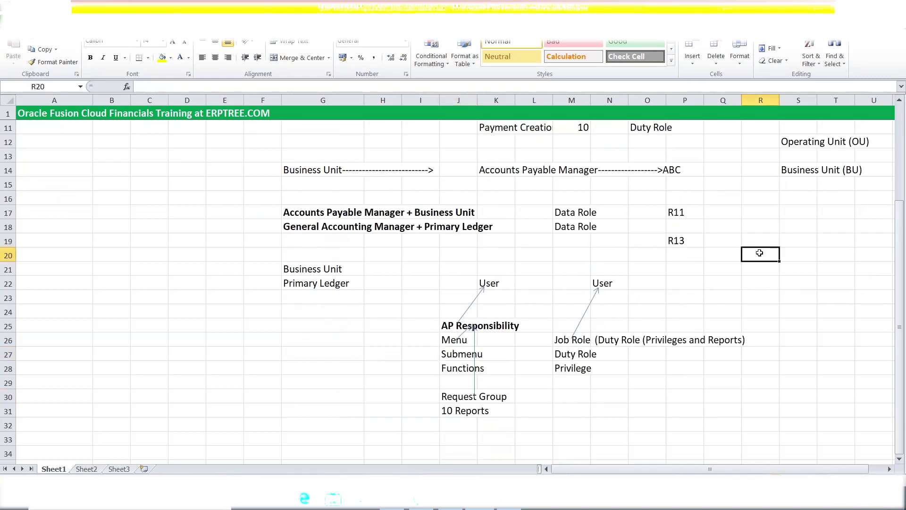
type("Oracle ")
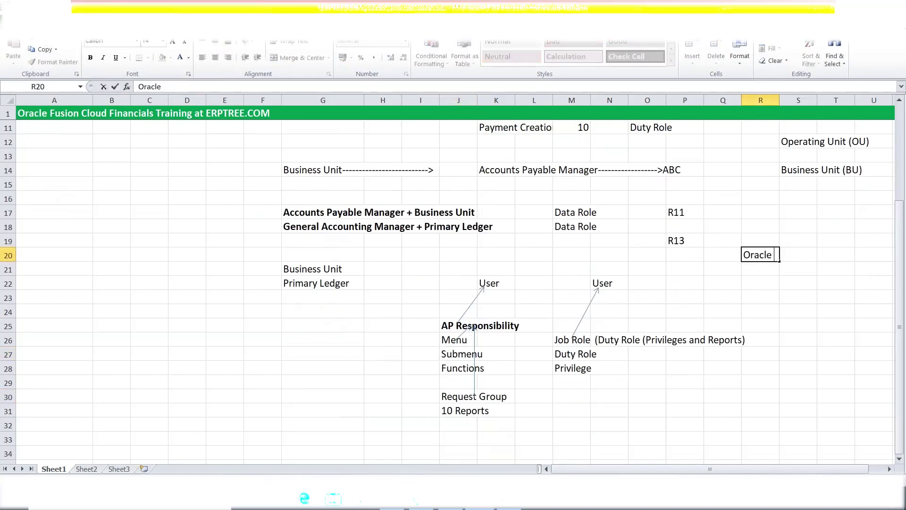
type("Fusion Appli")
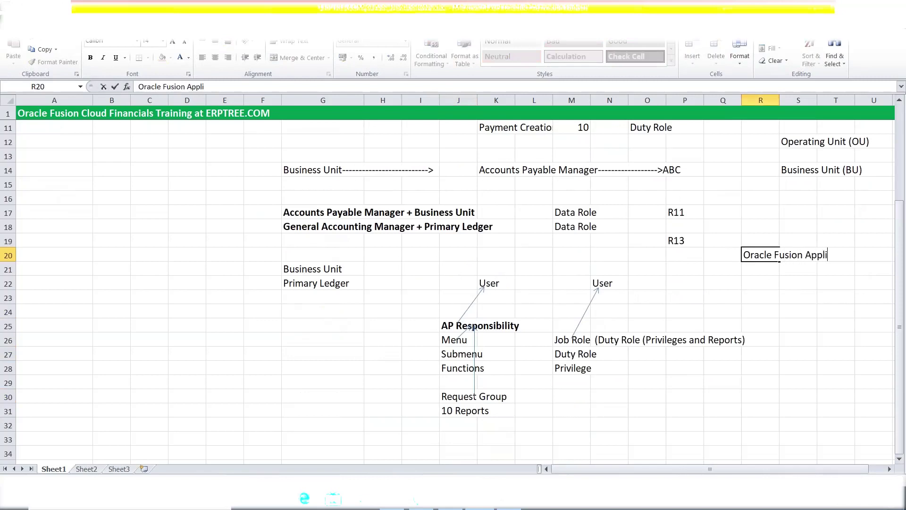
type("cation")
left_click(760, 228)
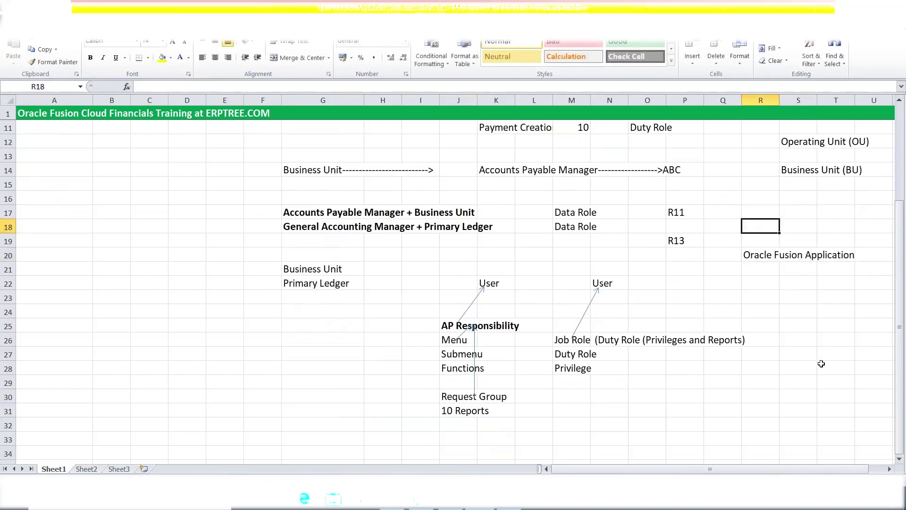
type("Ora")
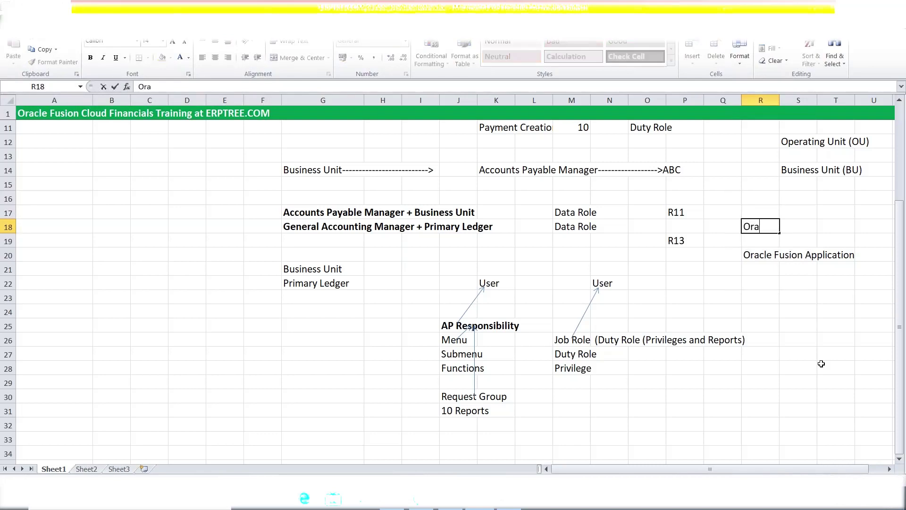
type("cle EBS R12 Application")
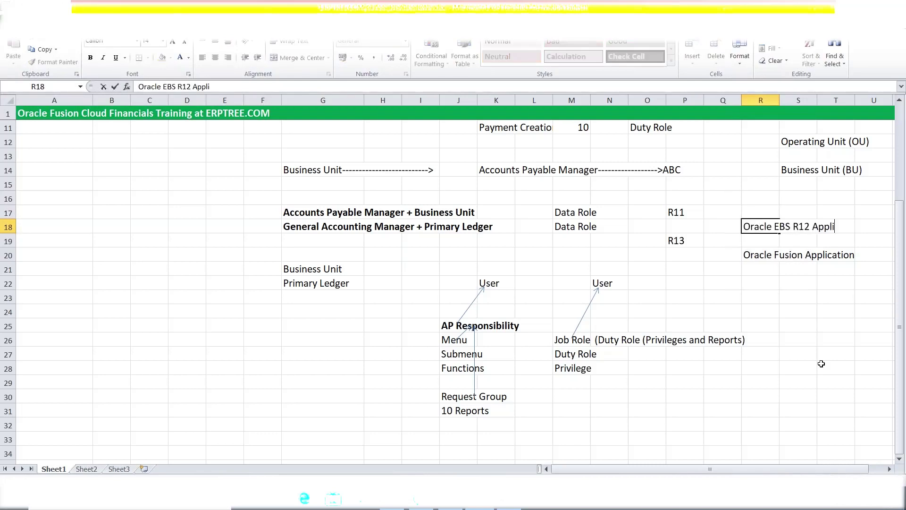
left_click(746, 199)
type("off")
key("BackSpace")
key("BackSpace")
key("BackSpace")
type("Oracle")
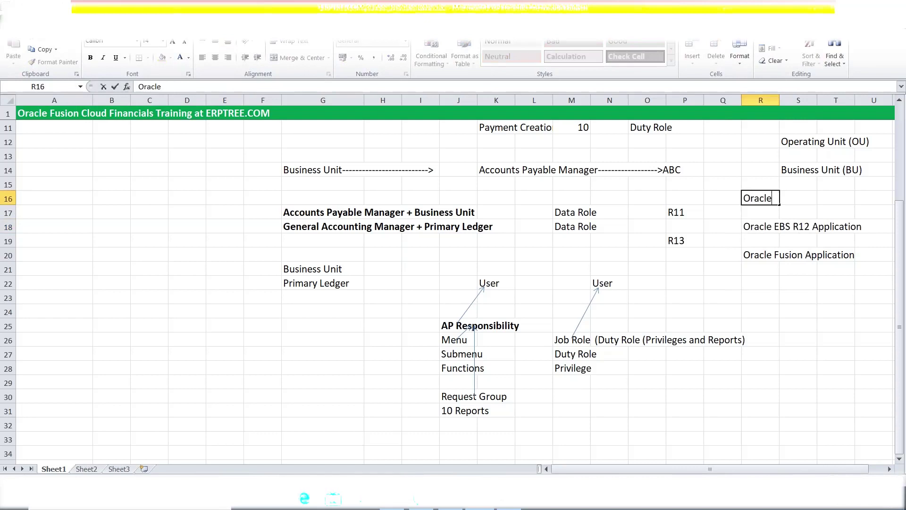
type(" EBS 11i Application")
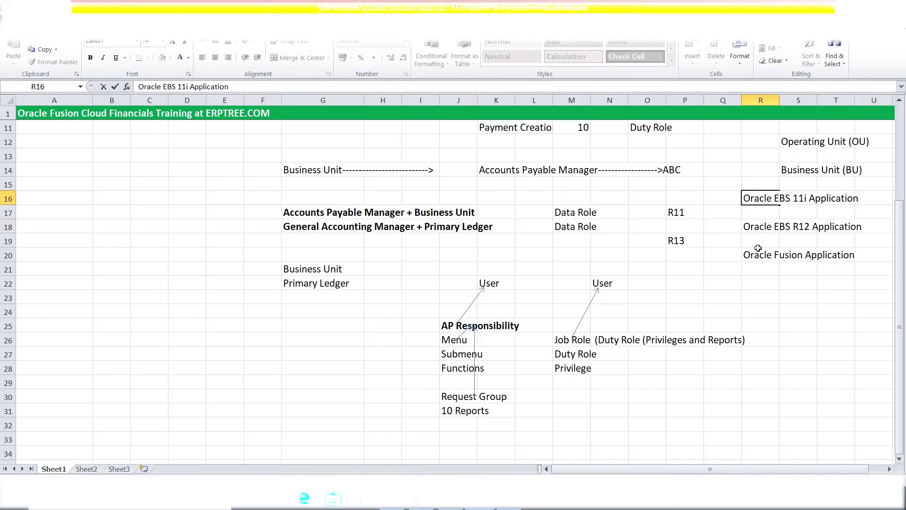
left_click(762, 211)
left_click_drag(744, 199, 851, 198)
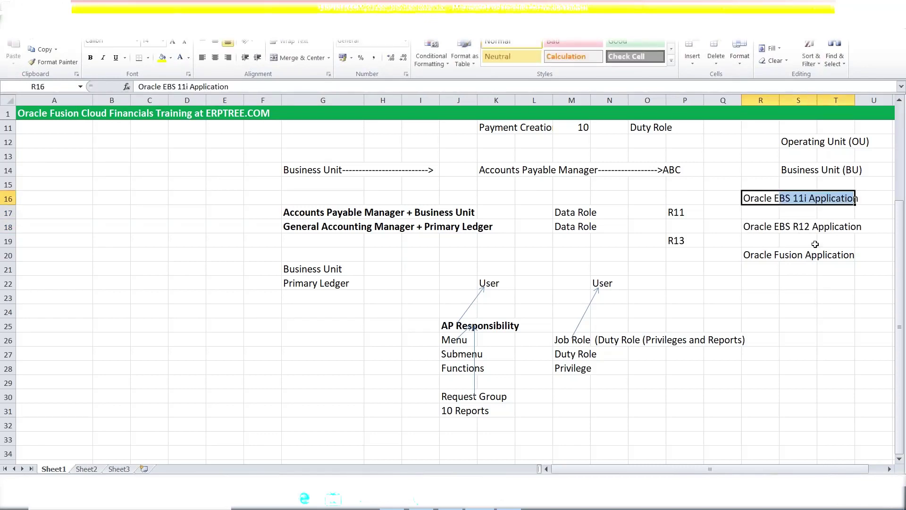
left_click_drag(755, 228, 852, 228)
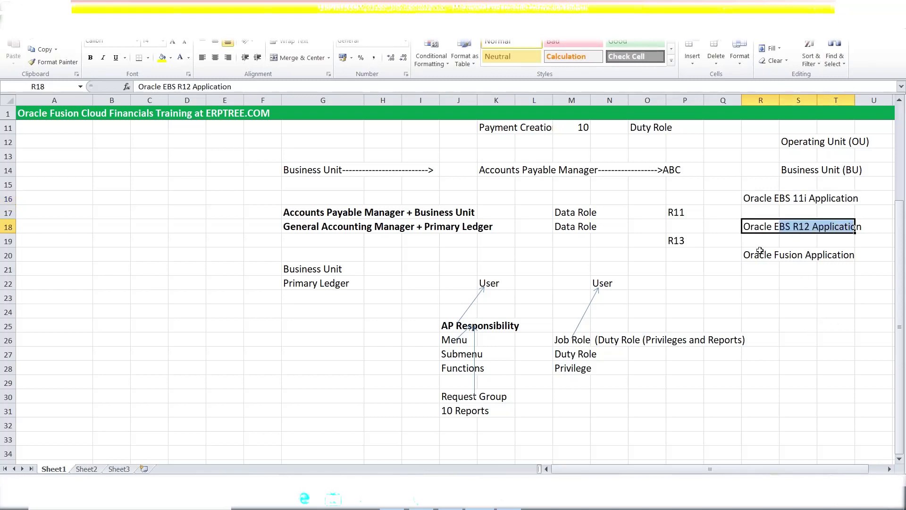
left_click_drag(754, 254, 832, 255)
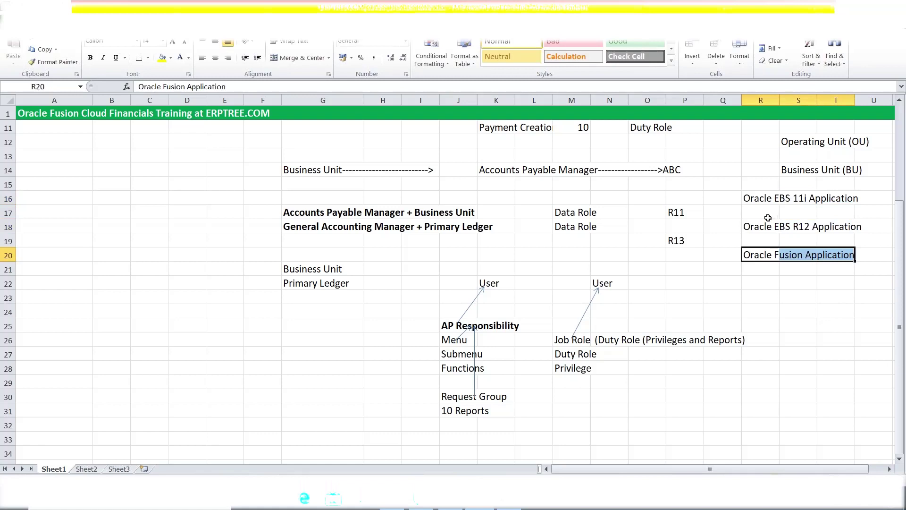
left_click(753, 197)
left_click_drag(754, 196, 859, 226)
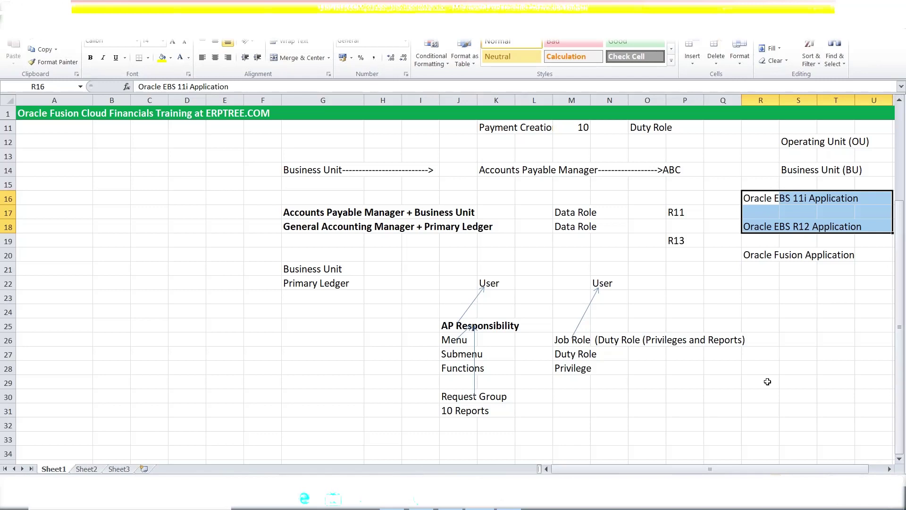
left_click(768, 381)
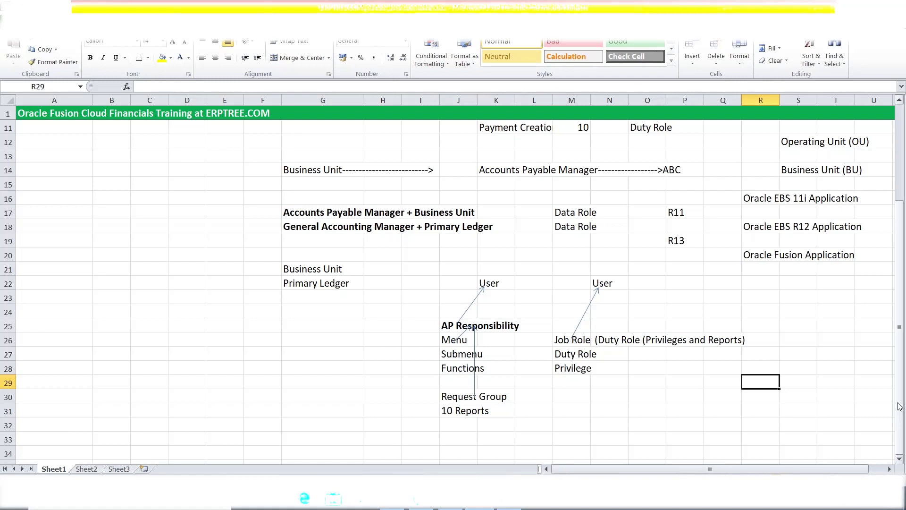
Scroll to the top and highlight the Job, Duty, Abstract and Data Roles in column A
left_click_drag(900, 407, 899, 407)
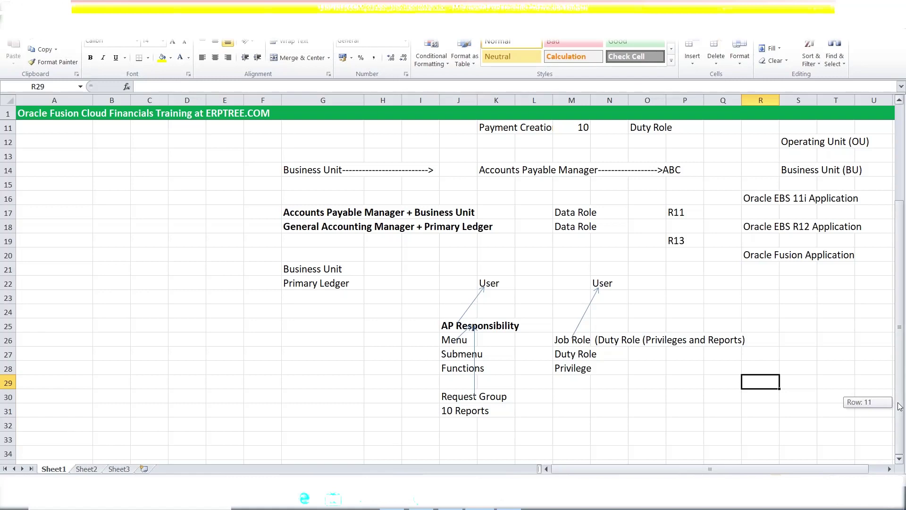
left_click_drag(900, 407, 905, 300)
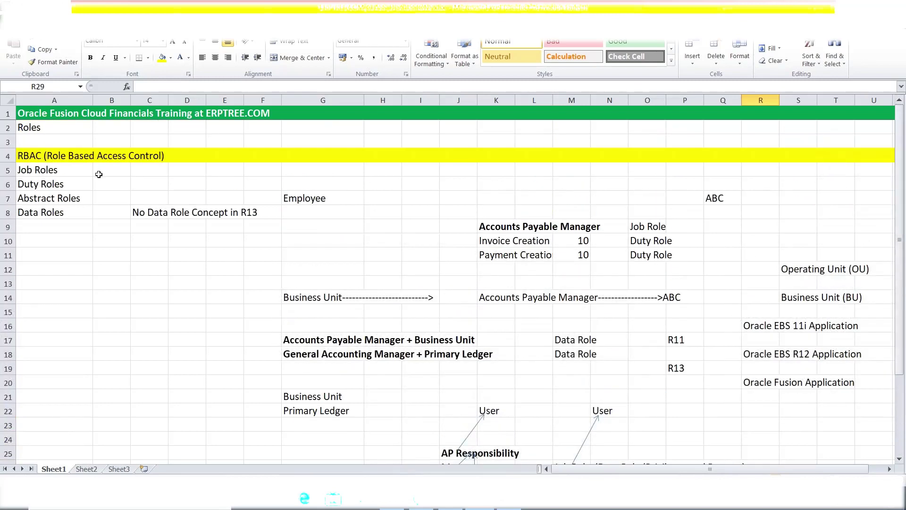
left_click(127, 187)
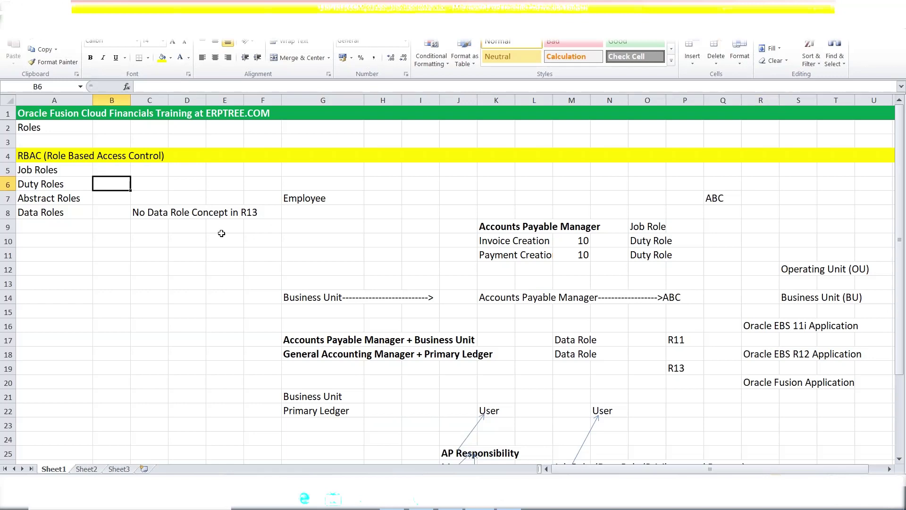
left_click(66, 171)
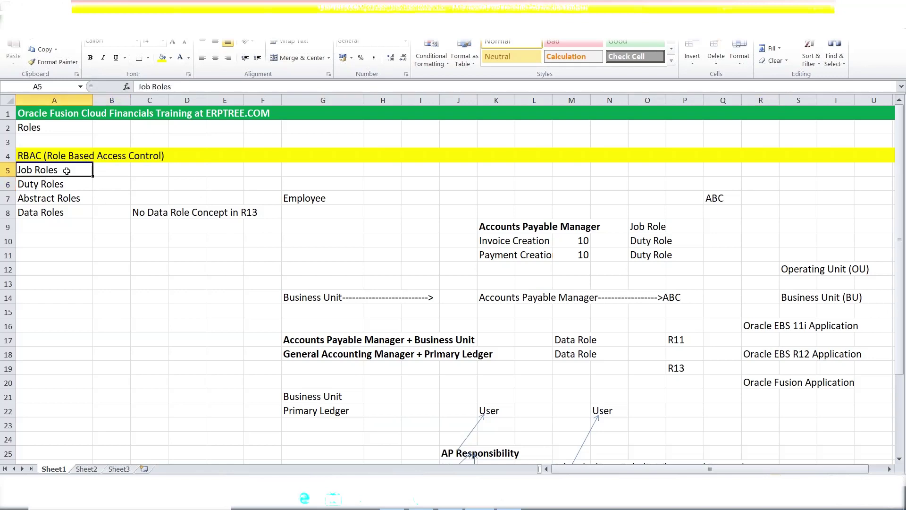
left_click_drag(66, 170, 69, 216)
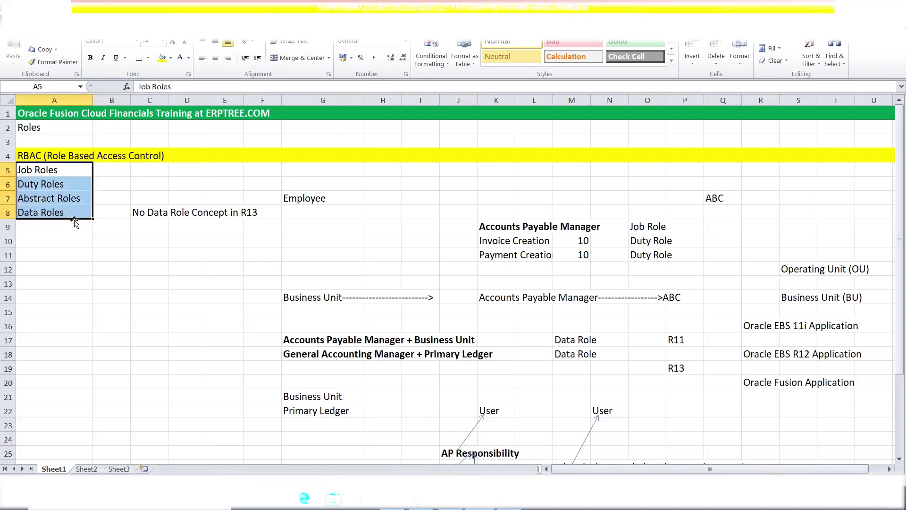
left_click(38, 214)
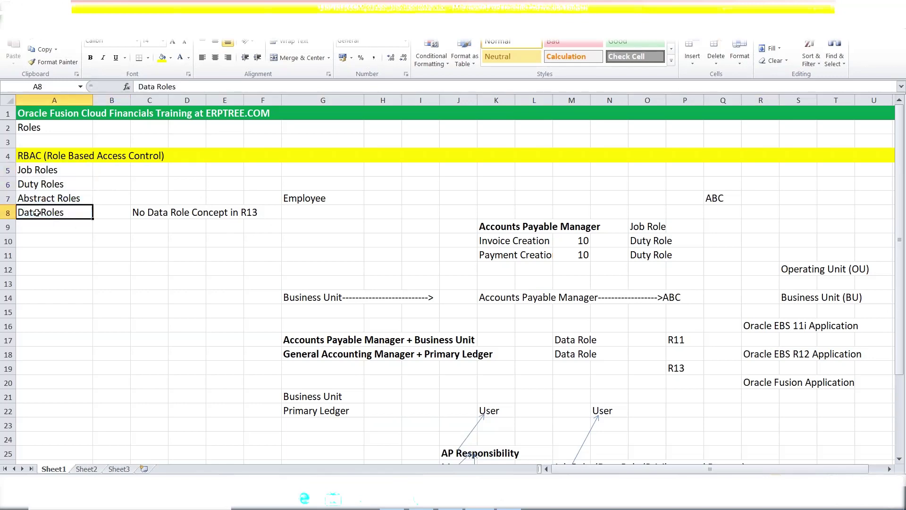
left_click(43, 170)
left_click_drag(43, 170, 50, 197)
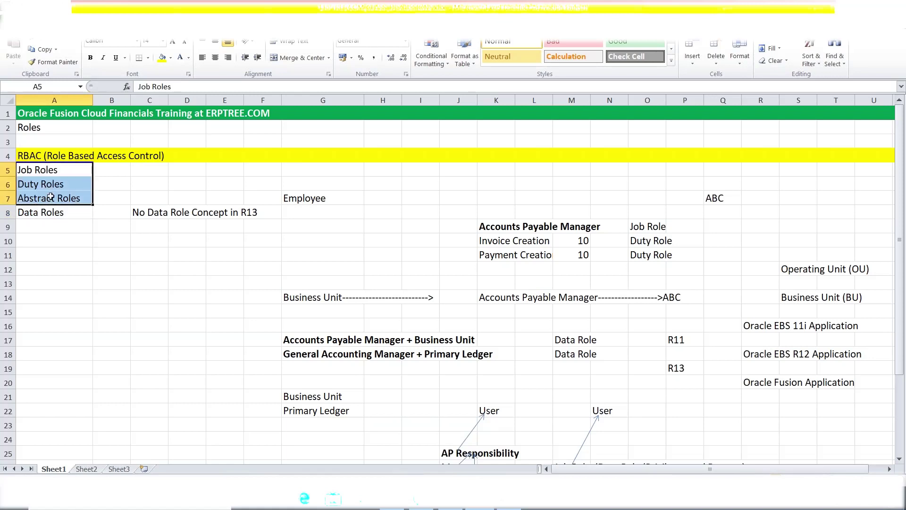
left_click(33, 171)
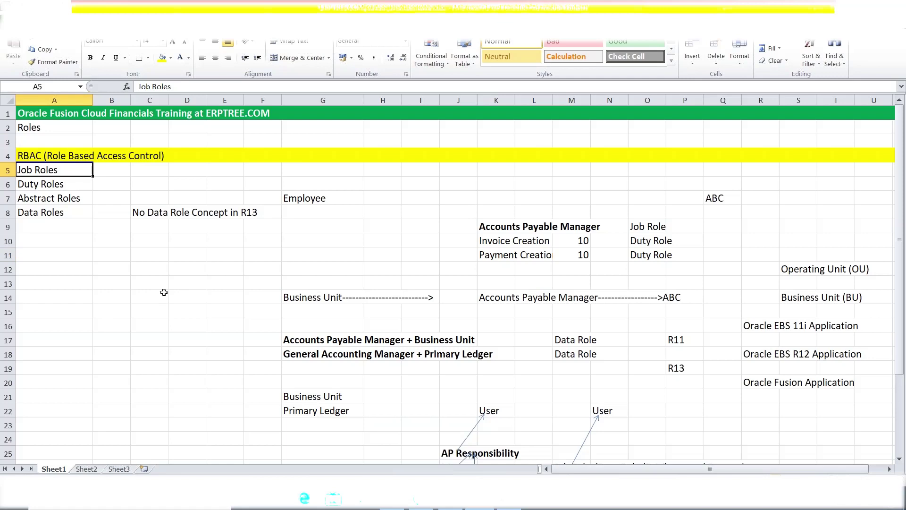
left_click(350, 227)
scroll(351, 226, "down", 3)
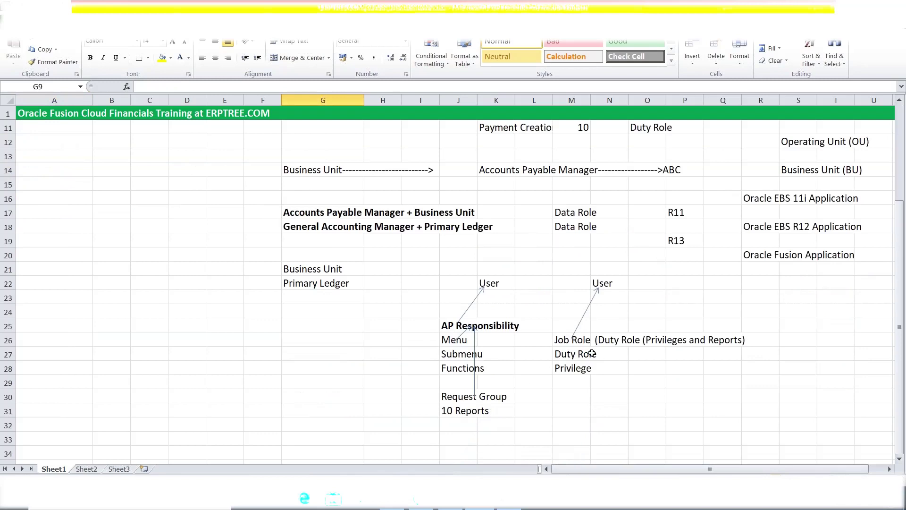
left_click(564, 343)
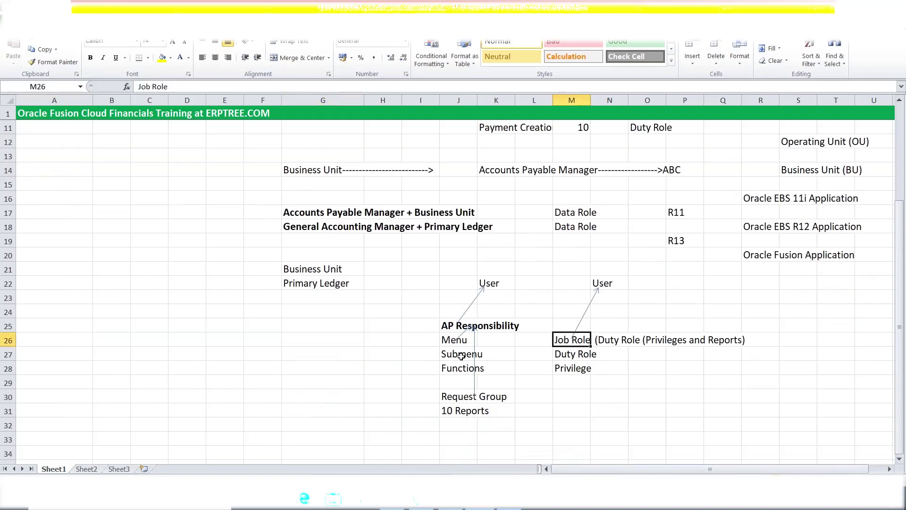
left_click(460, 336)
left_click(558, 355)
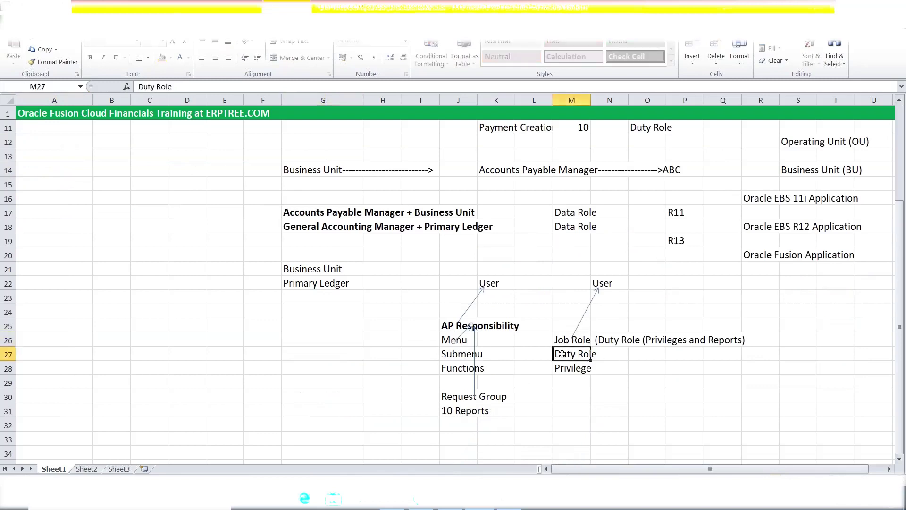
left_click(452, 357)
left_click(567, 370)
scroll(442, 343, "up", 3)
left_click_drag(490, 241, 527, 257)
left_click(499, 242)
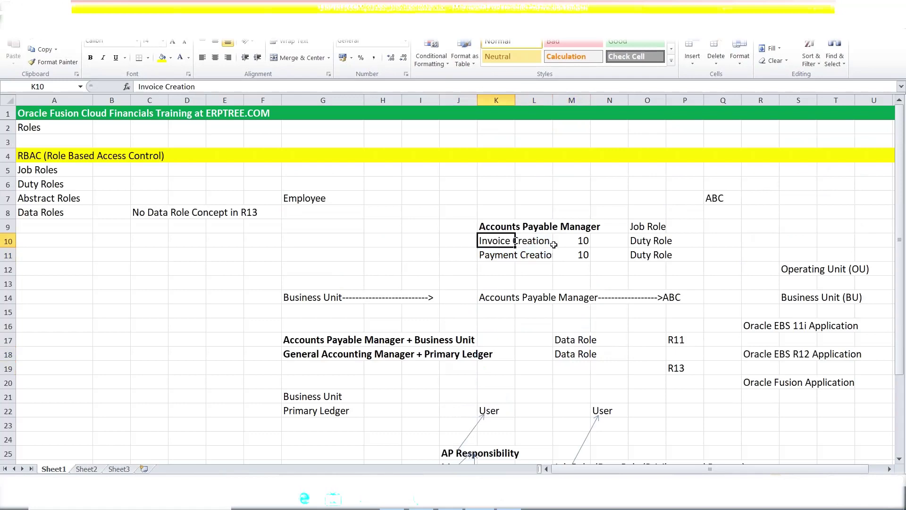
left_click(574, 243)
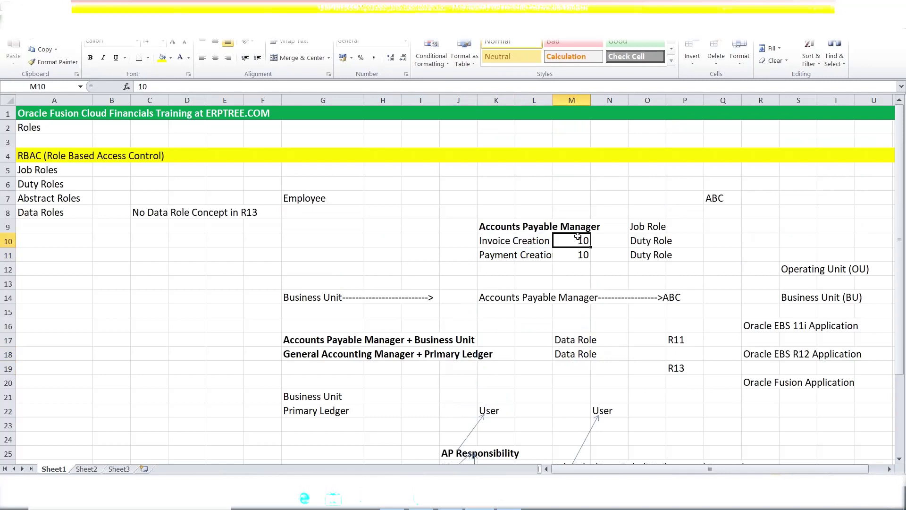
scroll(577, 236, "down", 6)
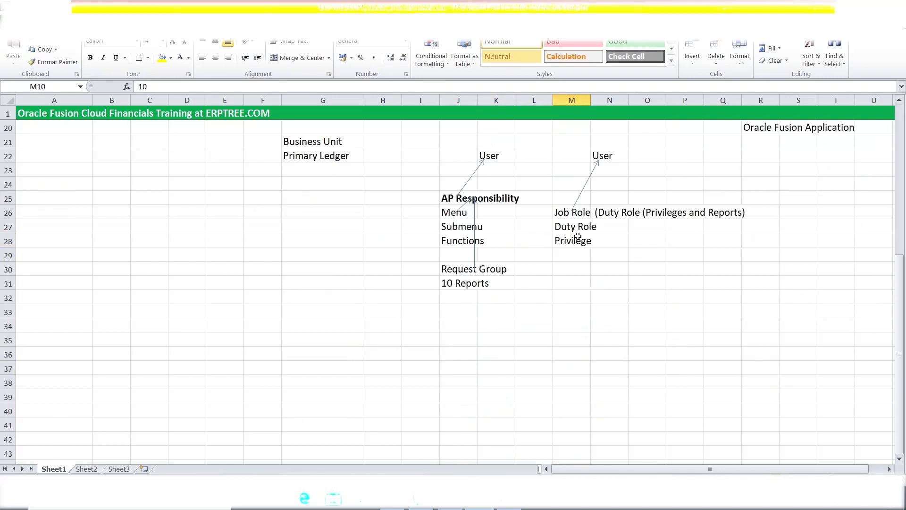
left_click(456, 239)
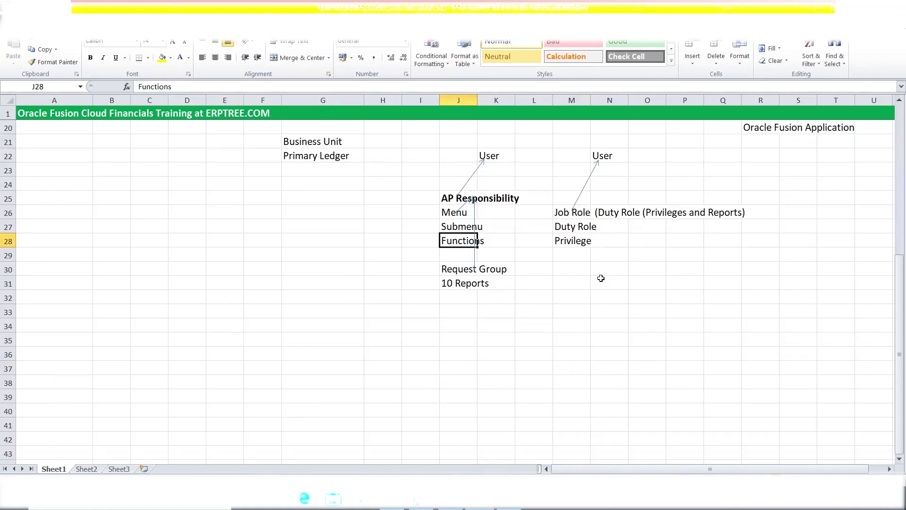
left_click(589, 241)
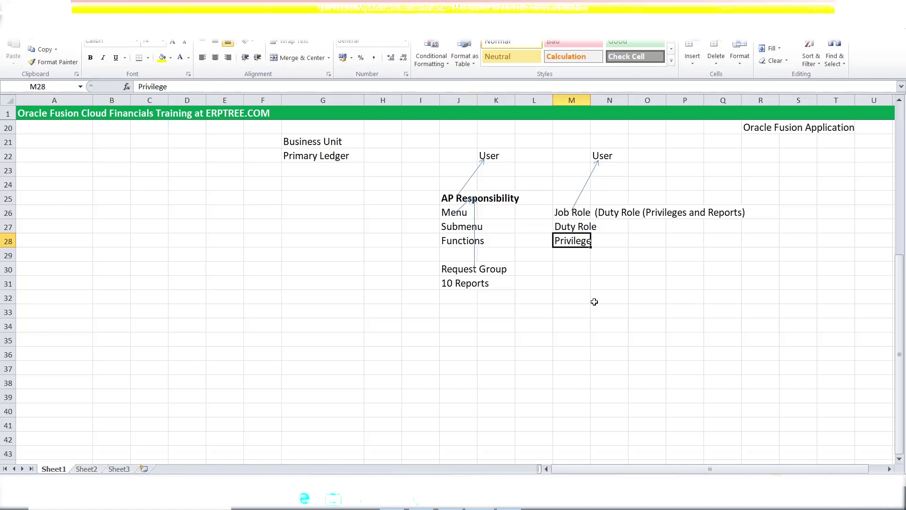
left_click(558, 296)
scroll(558, 297, "up", 4)
scroll(558, 296, "up", 2)
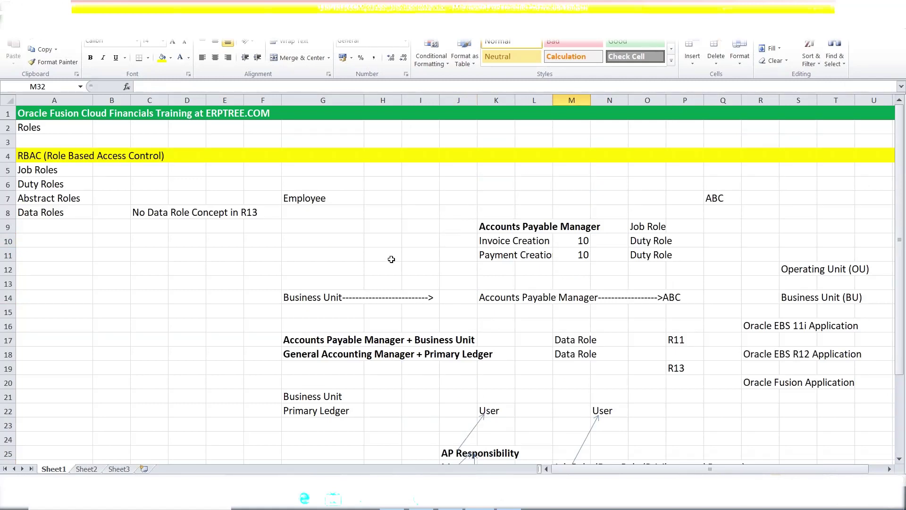
left_click(431, 186)
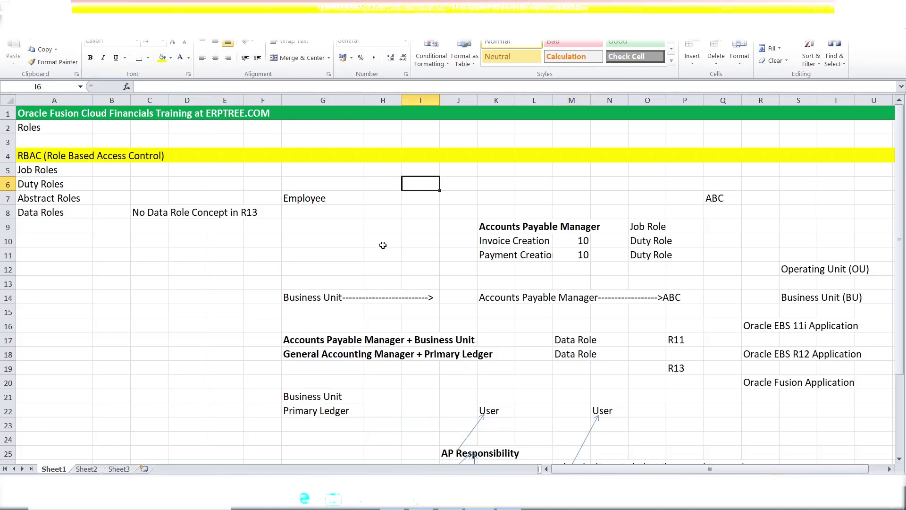
scroll(383, 245, "down", 7)
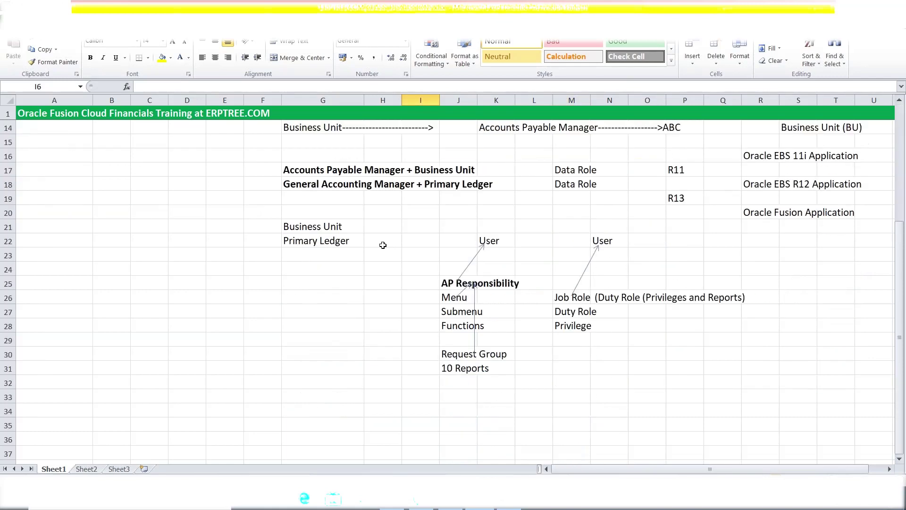
Enter 'Oracle Fusion Cloud Applications: We get 2 Instances' in A33 and POD in D35
left_click(70, 269)
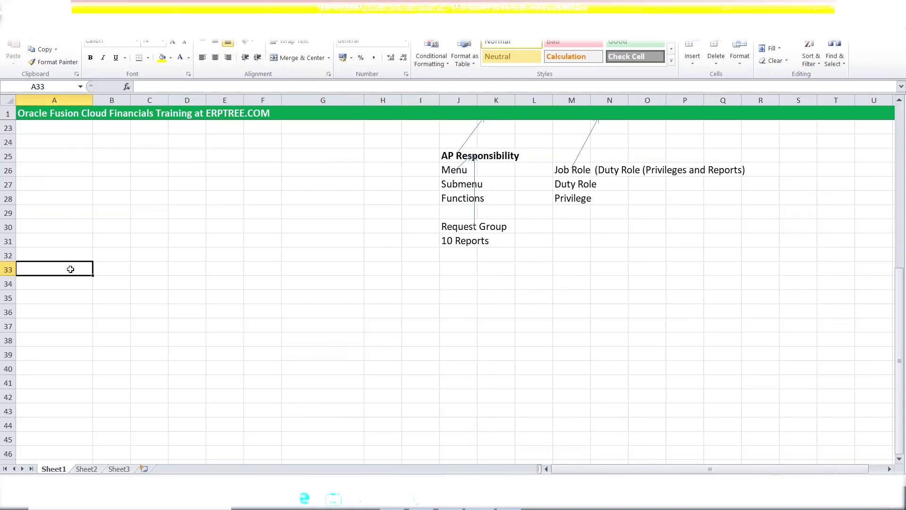
type("O")
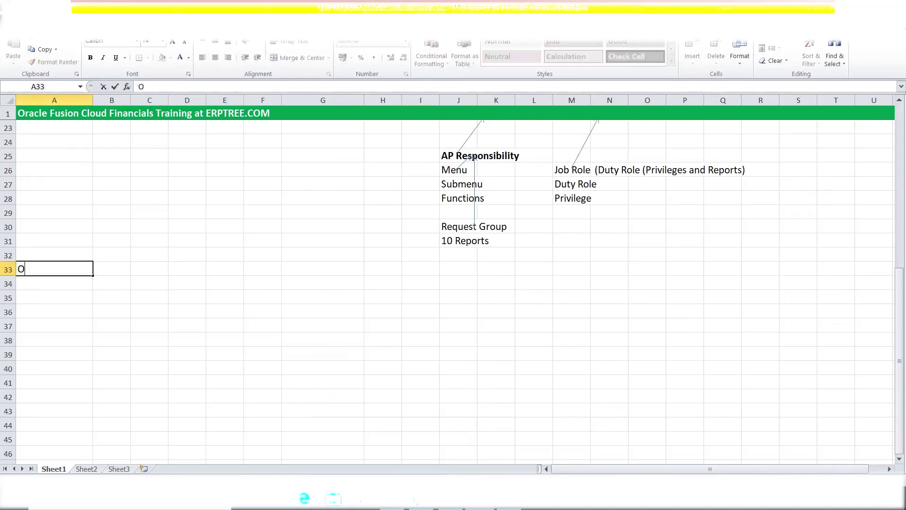
type("racle Fusion")
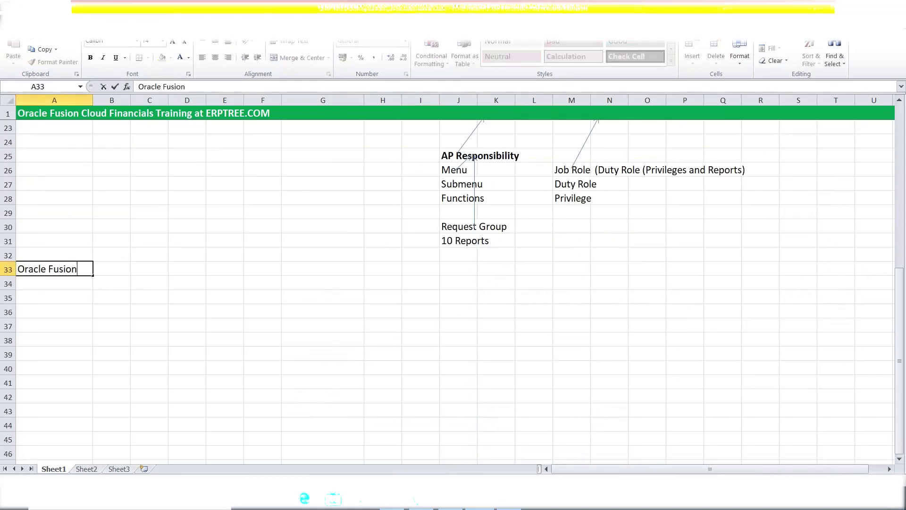
type(" Cloud Applications")
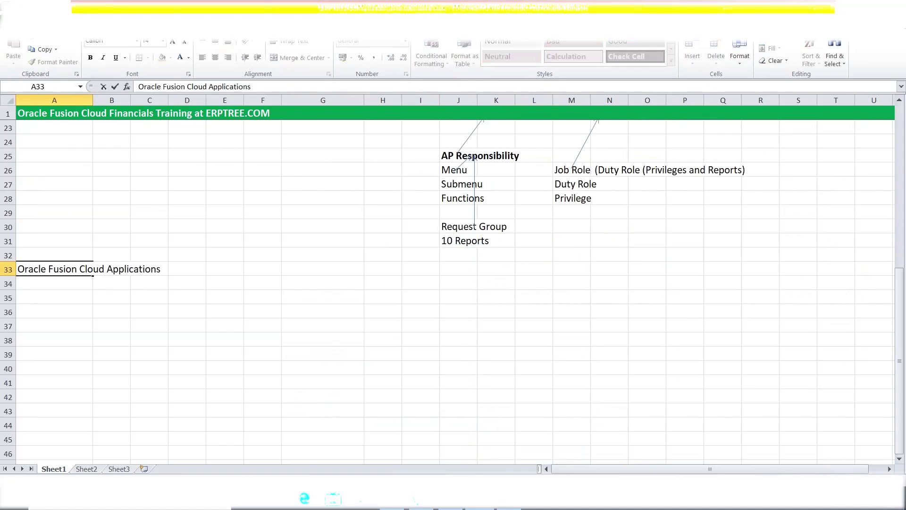
type(":")
type(" We get ")
type("2 (N")
key("BackSpace")
key("BackSpace")
type("Instance")
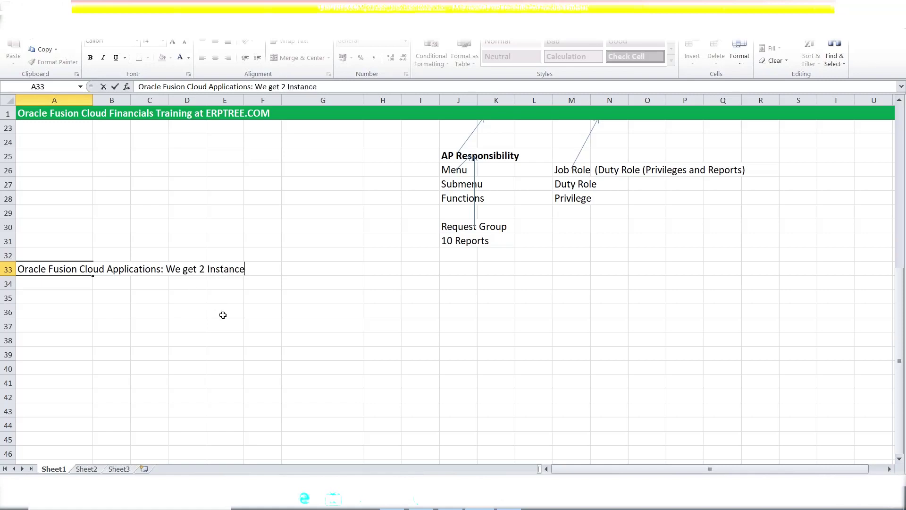
type("s")
left_click(263, 328)
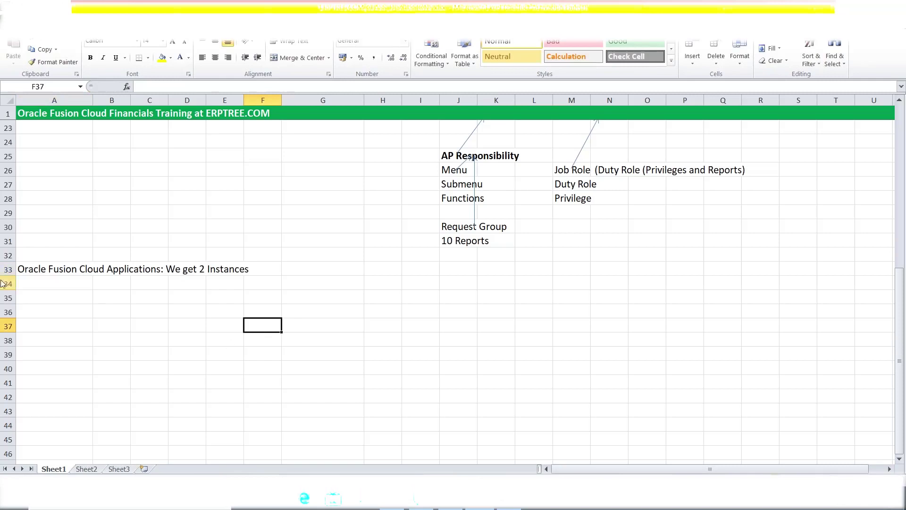
left_click(182, 300)
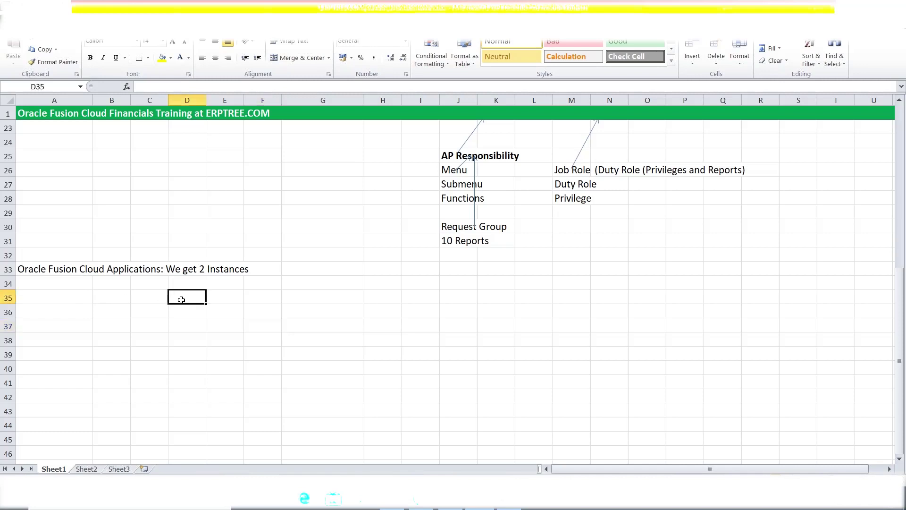
type("POD")
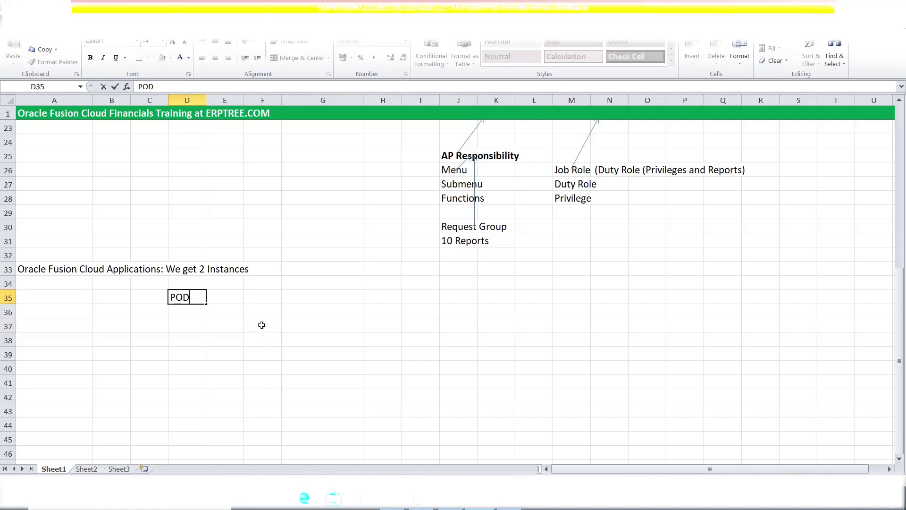
Enter Test in B36 and Production in B37 under the POD label
left_click(120, 312)
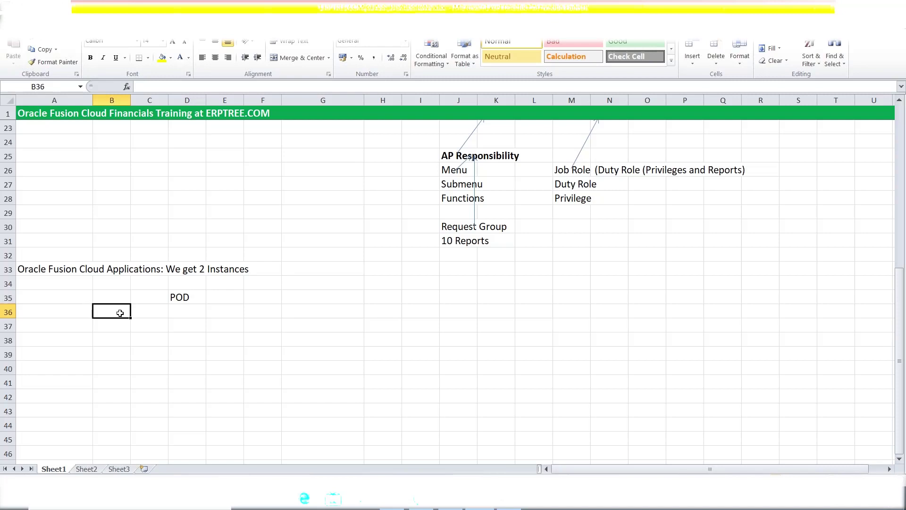
type("Test")
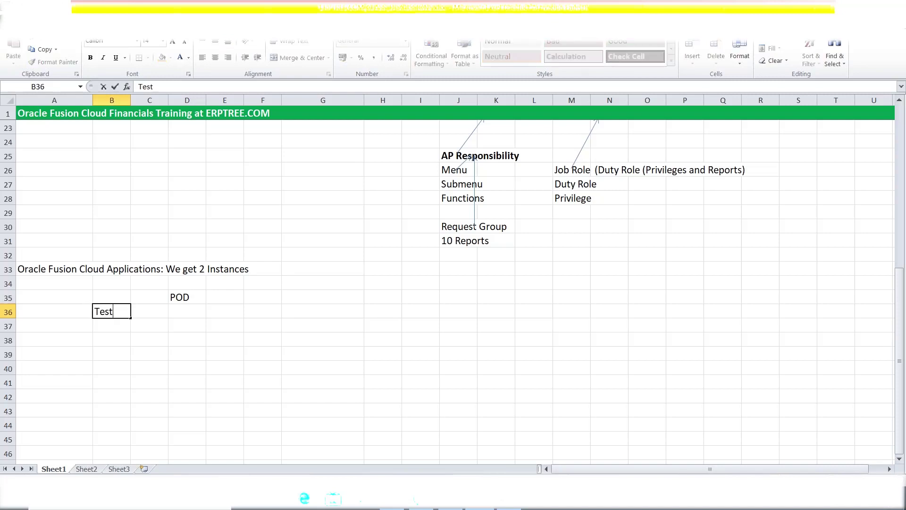
key("Return")
type("Production")
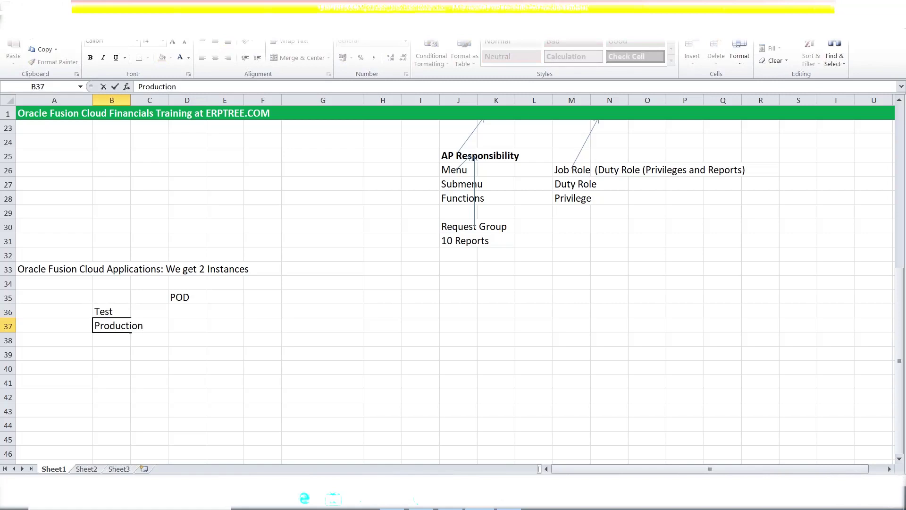
left_click(161, 355)
left_click_drag(109, 312, 114, 325)
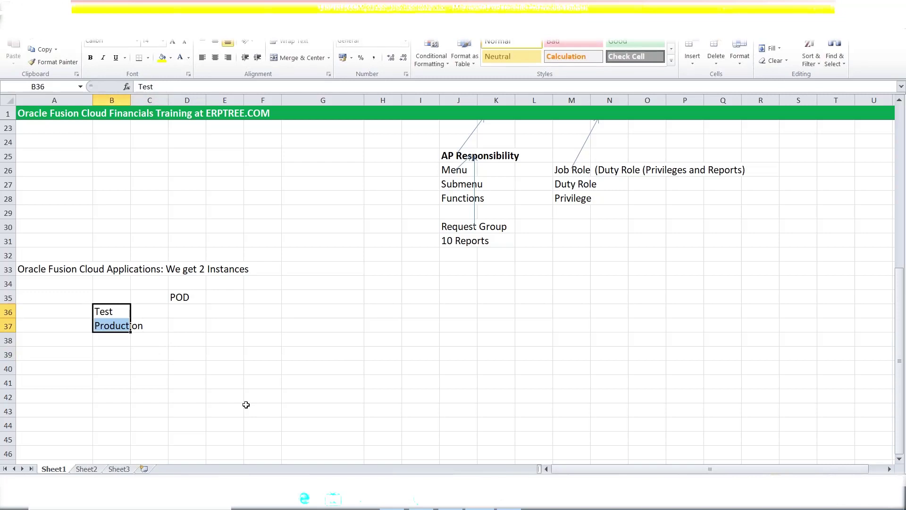
left_click(156, 321)
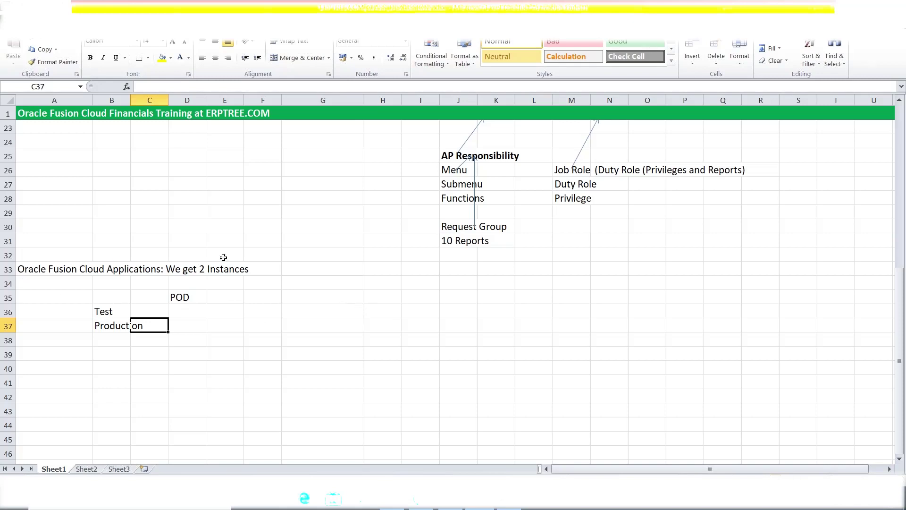
Point out the POD label and its Test and Production instances
left_click(190, 295)
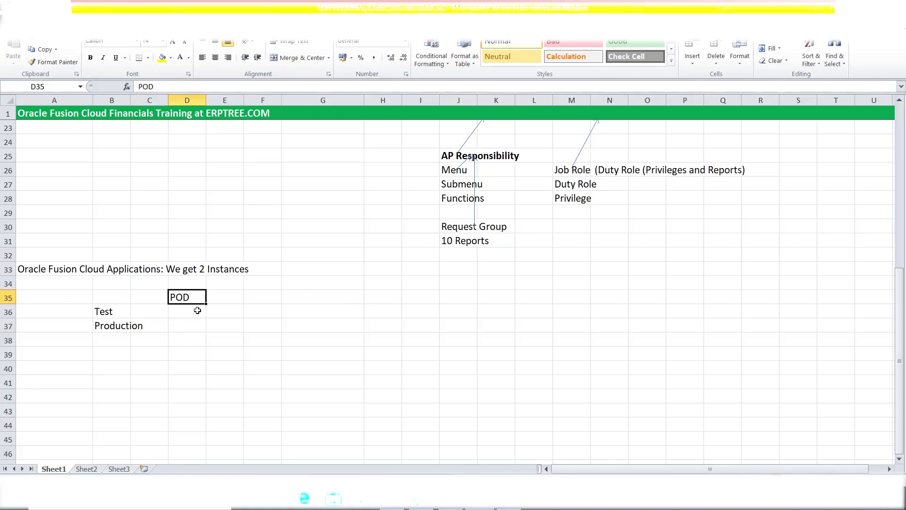
left_click(115, 309)
left_click(115, 324)
left_click(115, 309)
left_click(115, 324)
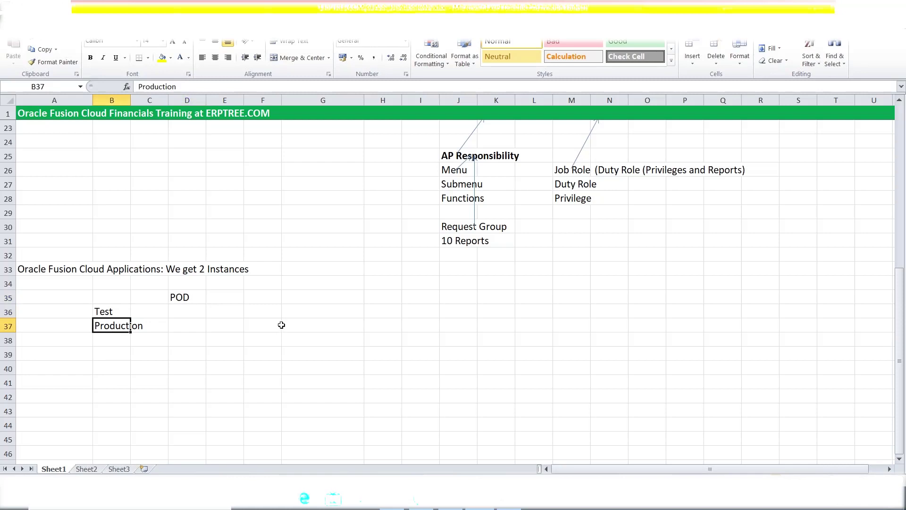
scroll(281, 325, "down", 1)
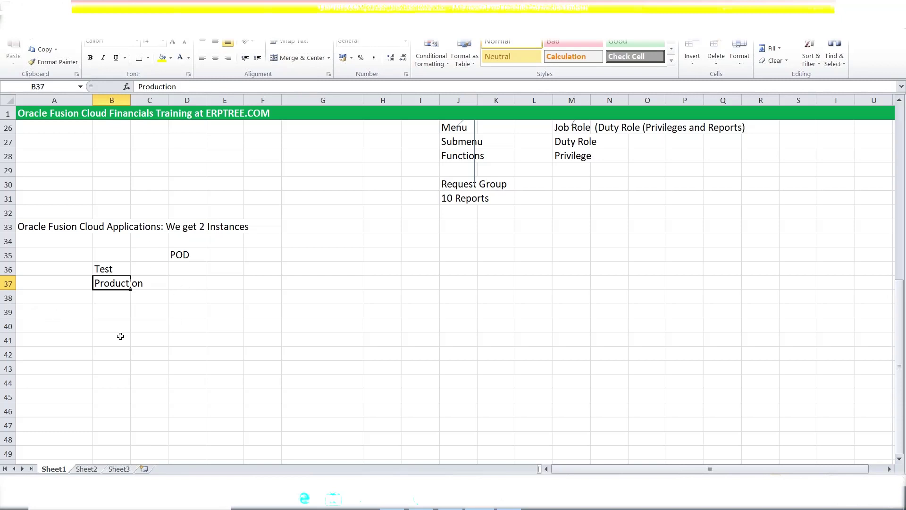
left_click(60, 311)
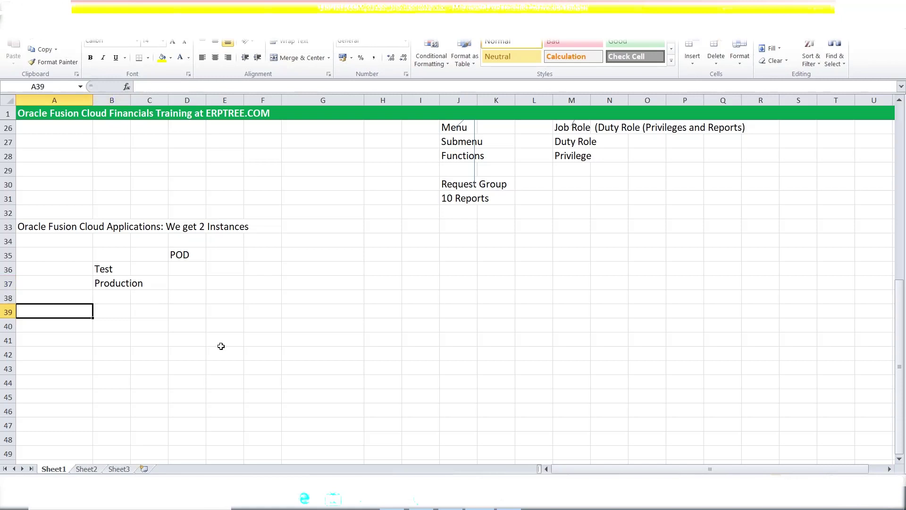
Type Create New User in A39 and fill row 39 yellow
type("Crea")
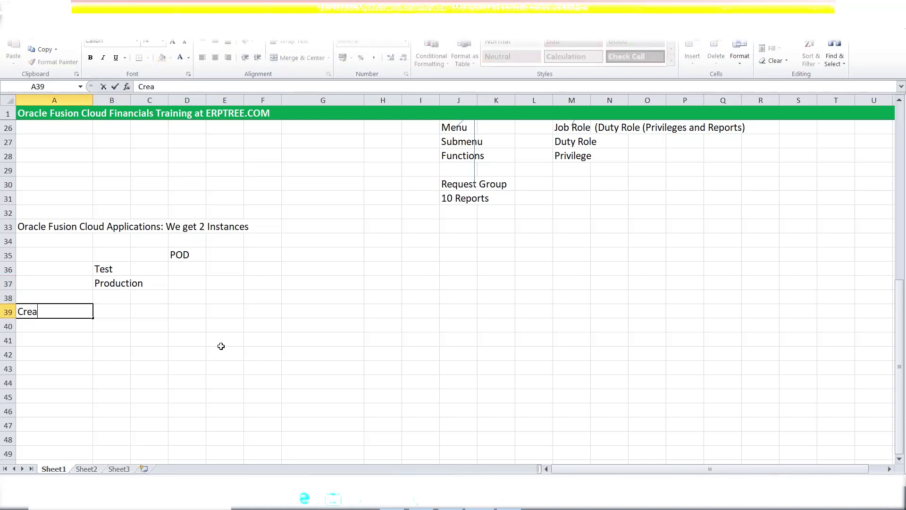
type("te New User")
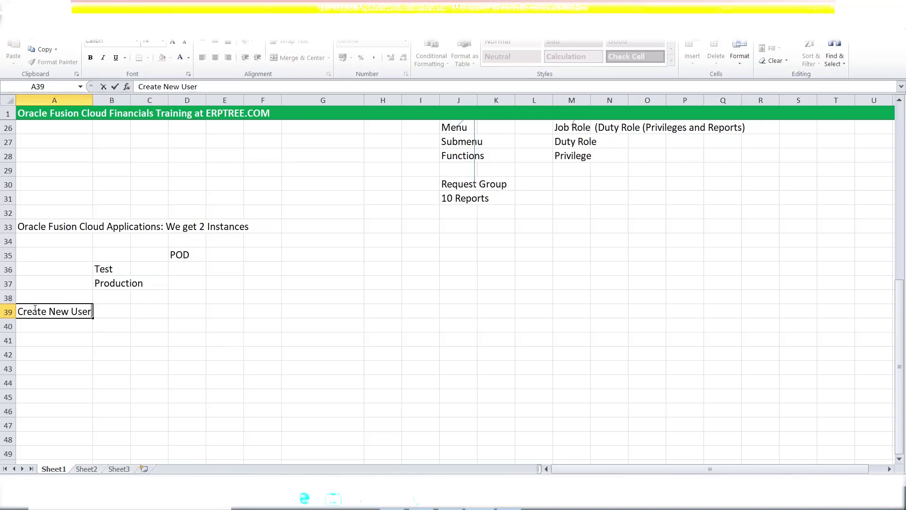
left_click(8, 311)
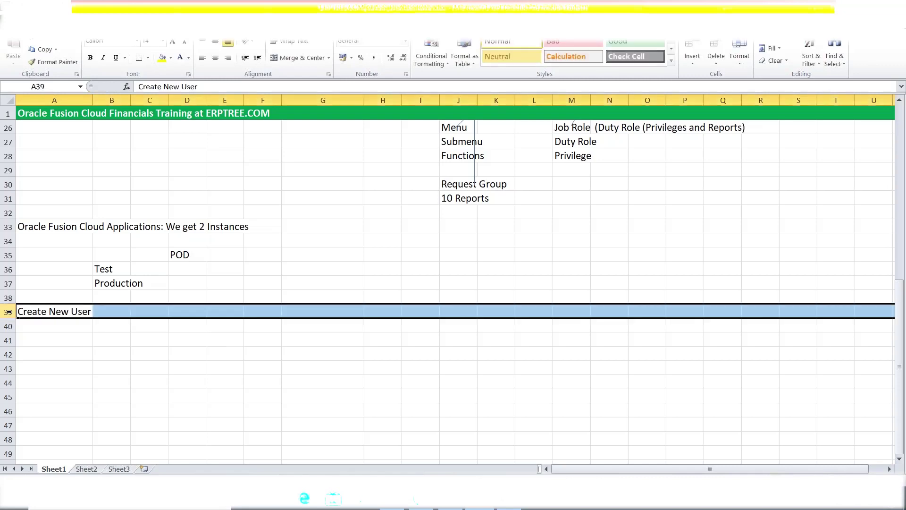
left_click(162, 57)
Enter ERPTREE in A40 beneath the Create New User heading
left_click(42, 326)
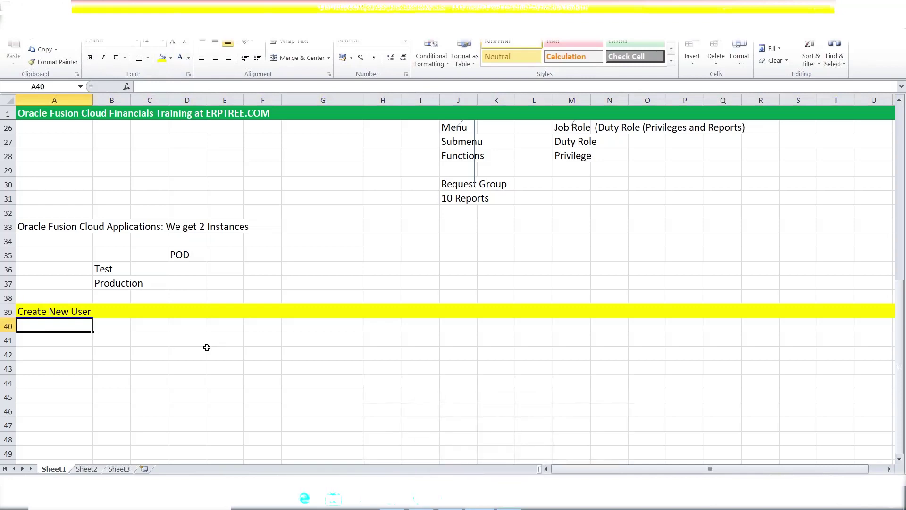
type("ERPTREE")
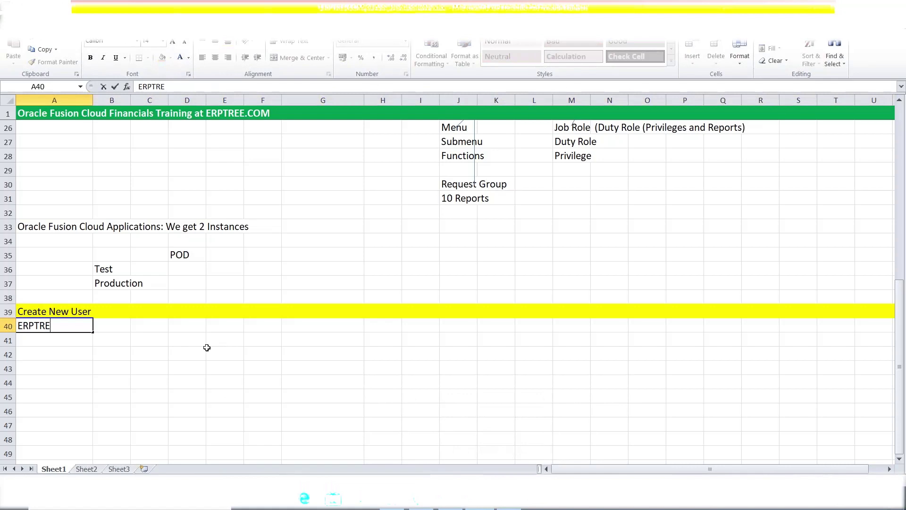
left_click(74, 340)
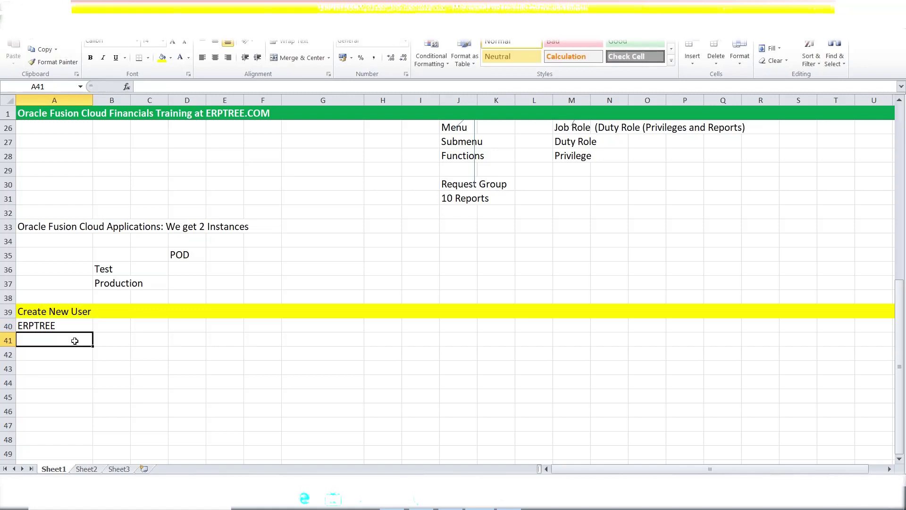
scroll(201, 332, "down", 1)
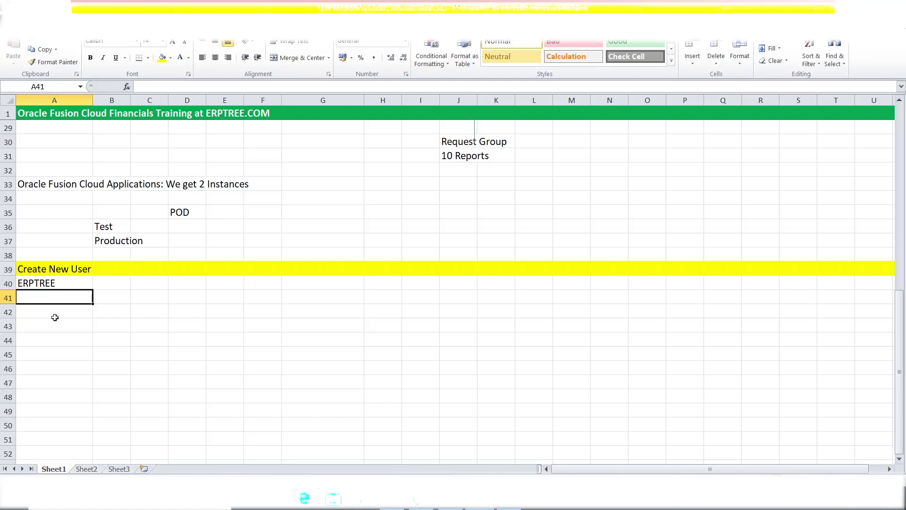
left_click(39, 285)
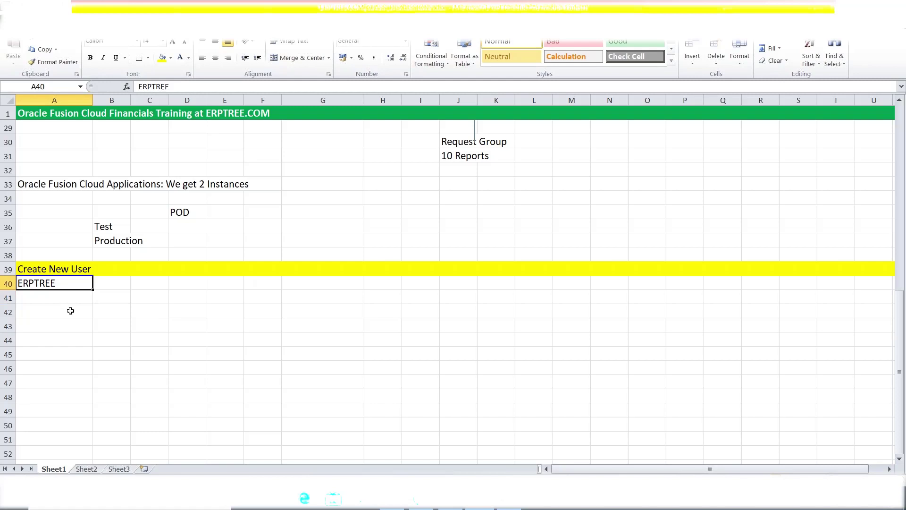
left_click(50, 297)
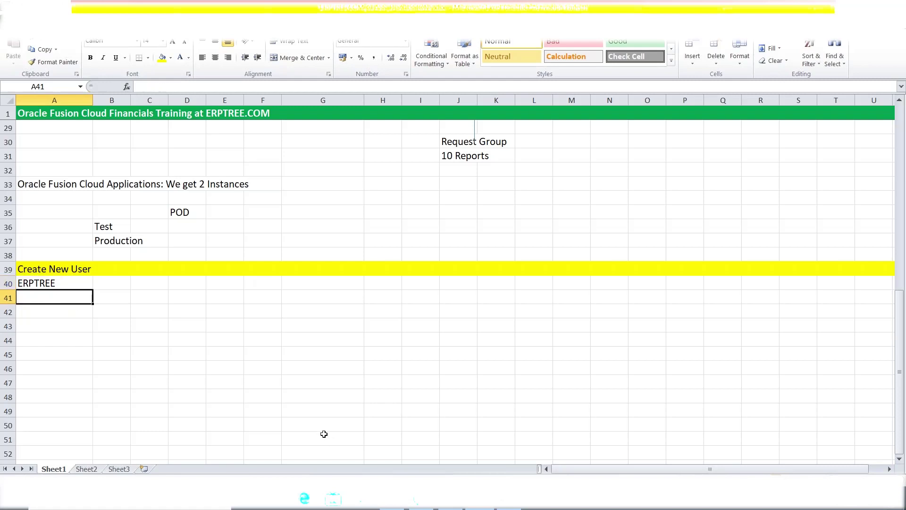
Enter Application Implementation Consultant and IT Security Manager as the two roles in A41:A42
type("Application Implementation Consultant")
key("Return")
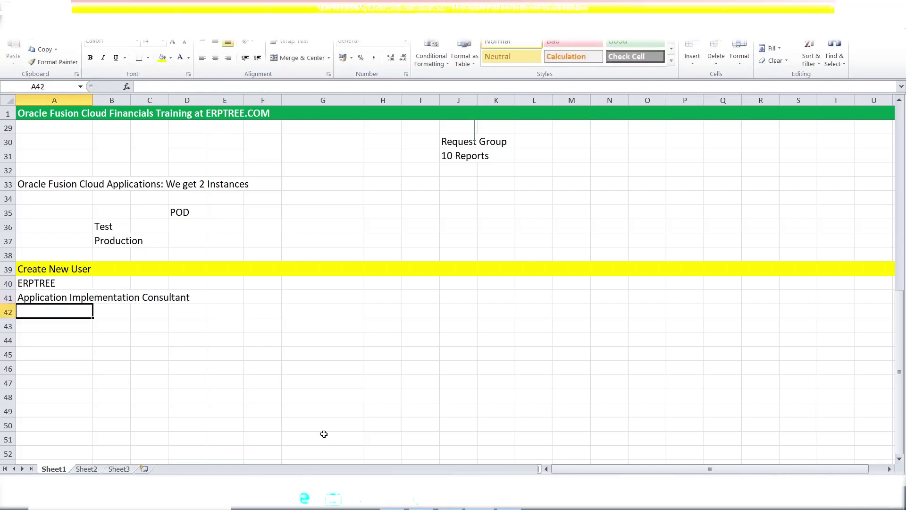
type("IT Security Manager")
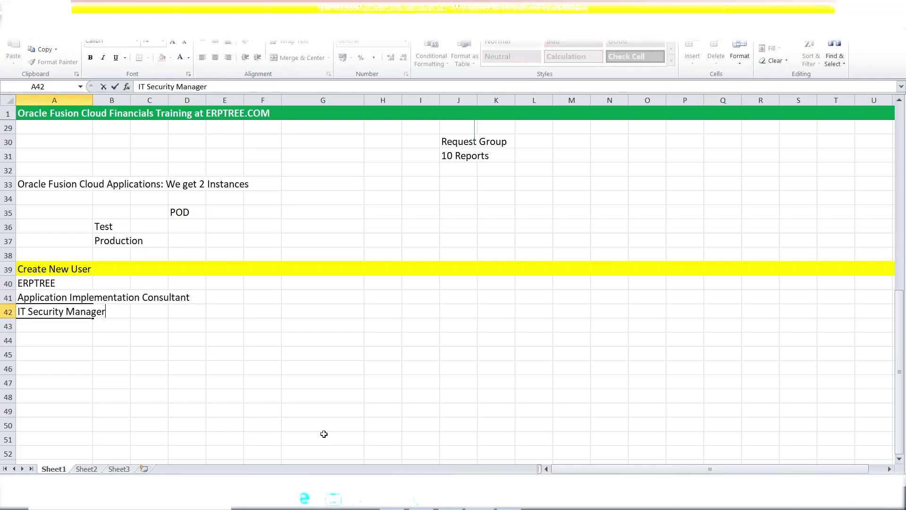
left_click(158, 391)
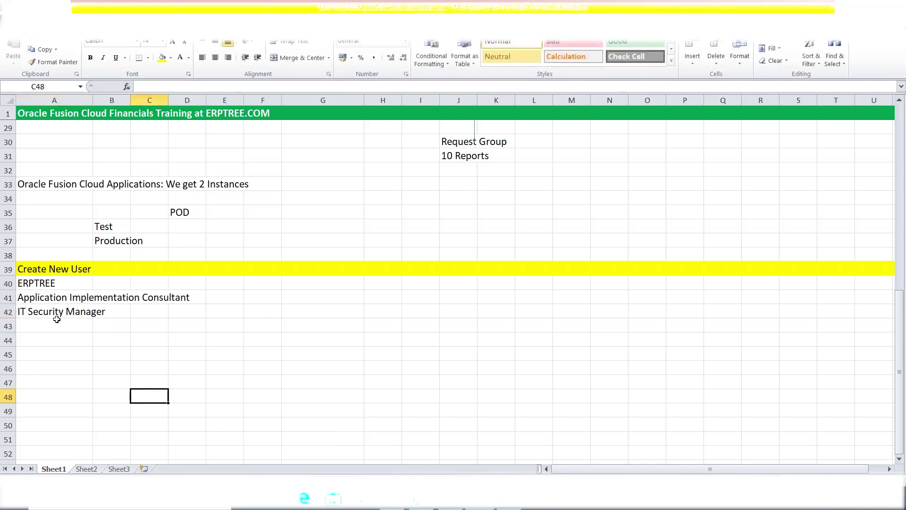
left_click_drag(26, 298, 174, 308)
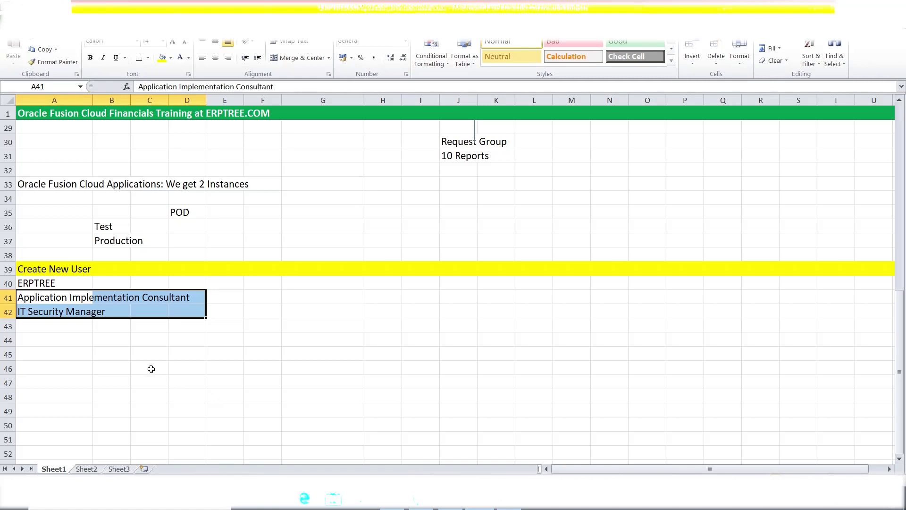
left_click(72, 300)
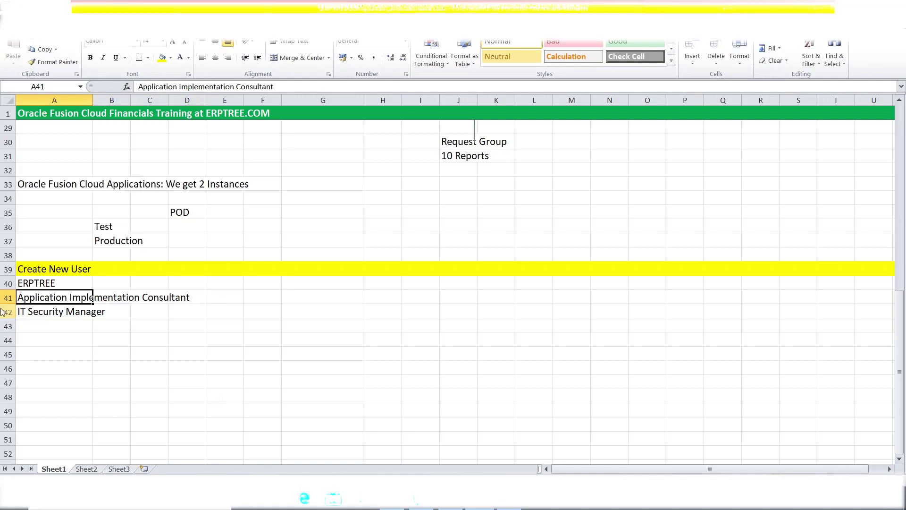
Note 'Setups' in E41 beside the consultant and 'User, Roles' in E42
left_click(228, 298)
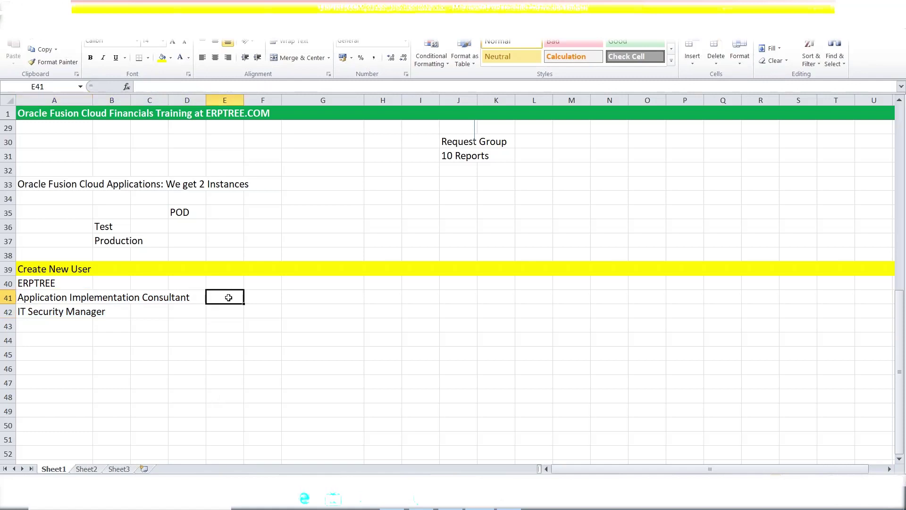
type("Setups")
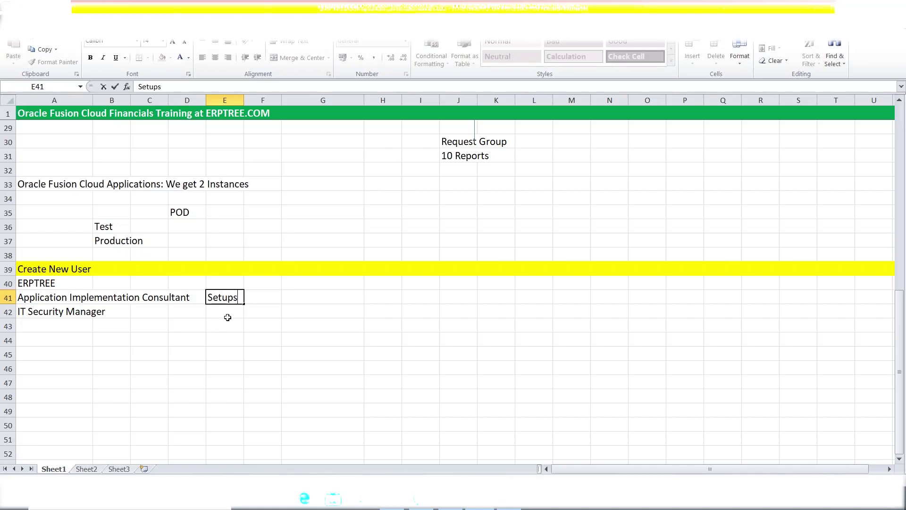
left_click(52, 316)
key("Tab")
key("Tab")
key("Tab")
key("Tab")
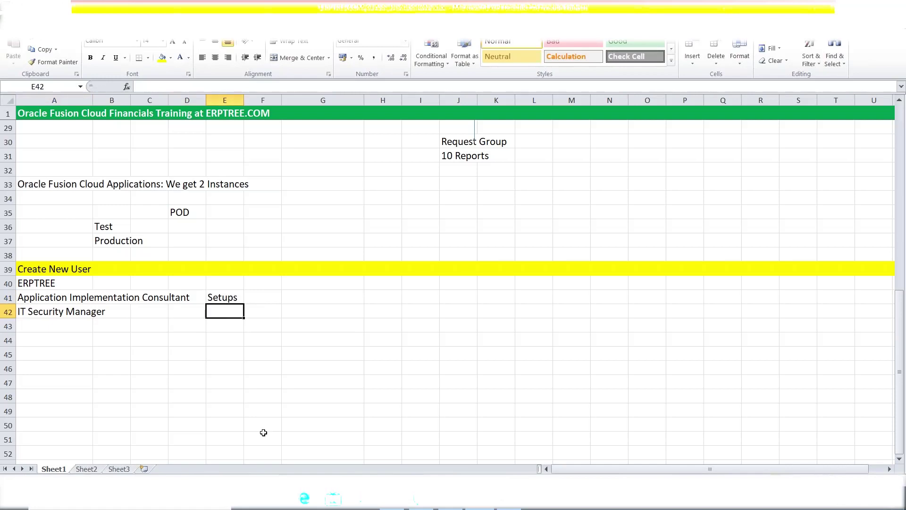
type("Use")
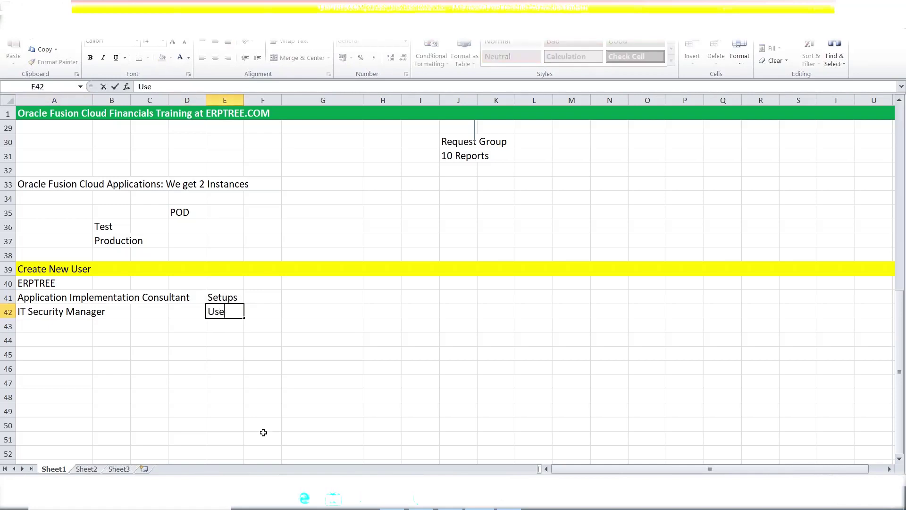
type("r, Roles")
left_click(212, 298)
Expand the E42 note to read 'User, Assign Roles to Users, Custom Roles'
left_click_drag(30, 298, 177, 301)
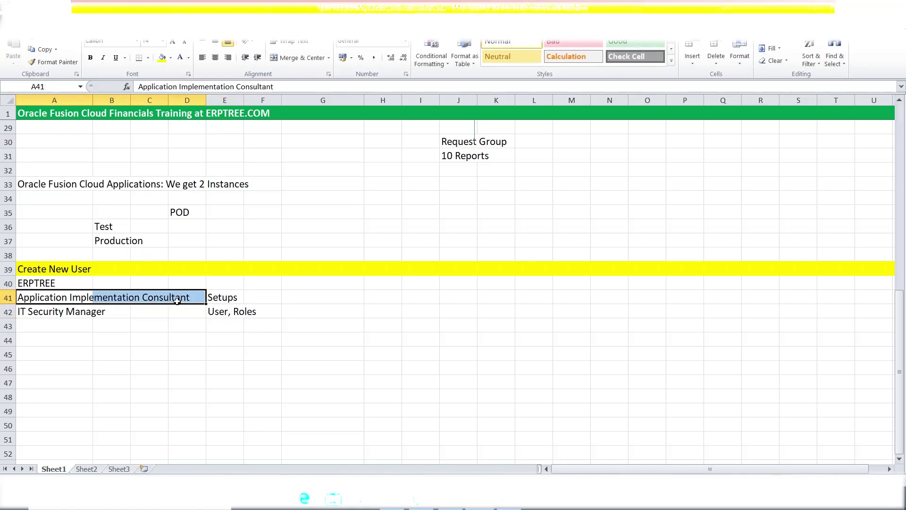
left_click(223, 298)
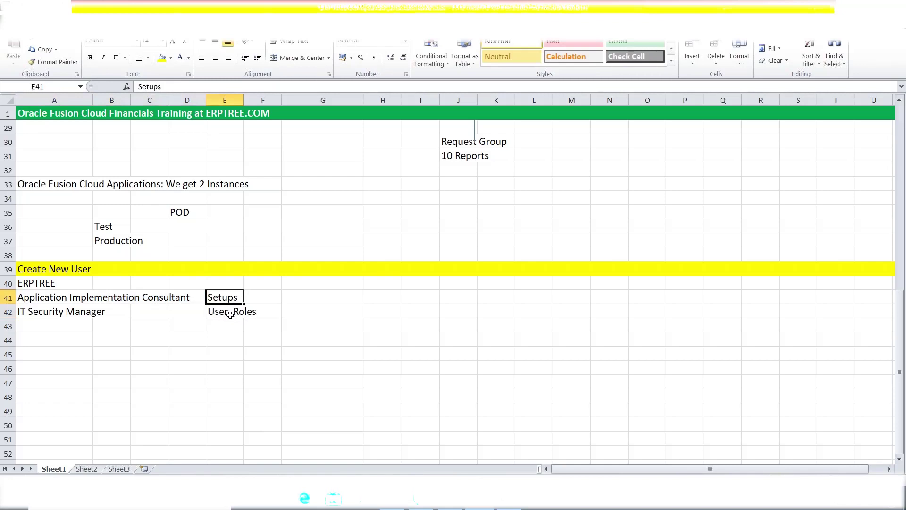
double_click(230, 314)
type("Assign")
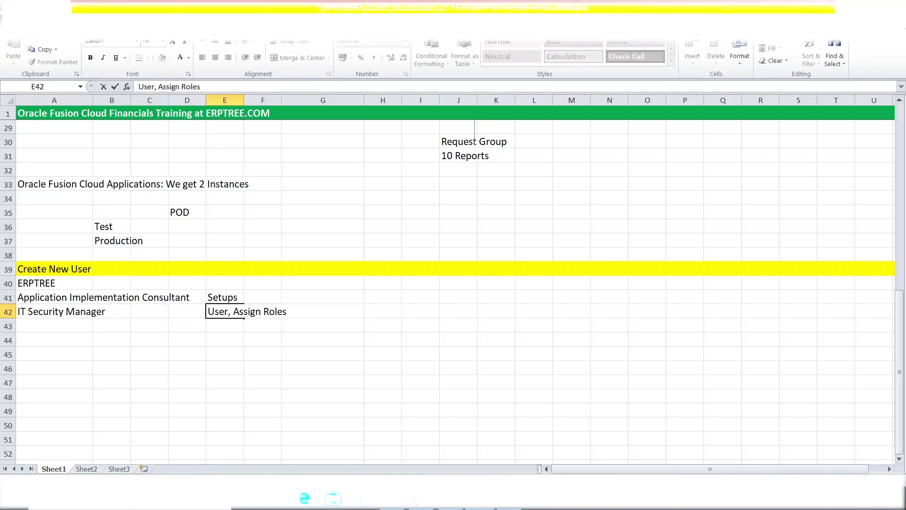
left_click(289, 311)
type("to Users, Cust")
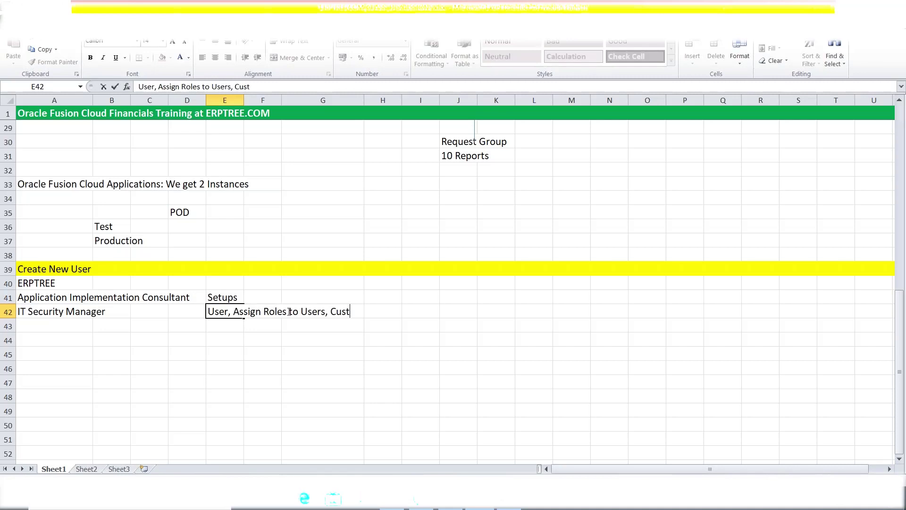
type("om Roles")
left_click(74, 312)
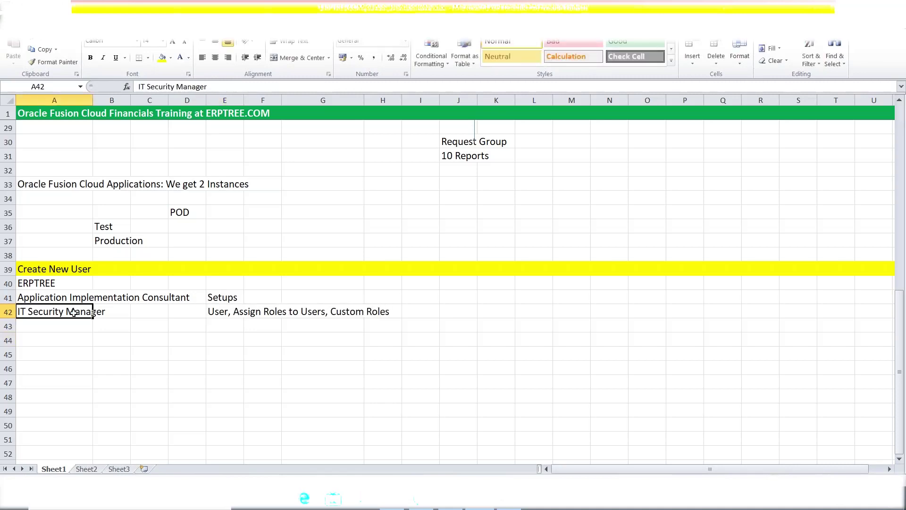
left_click(219, 298)
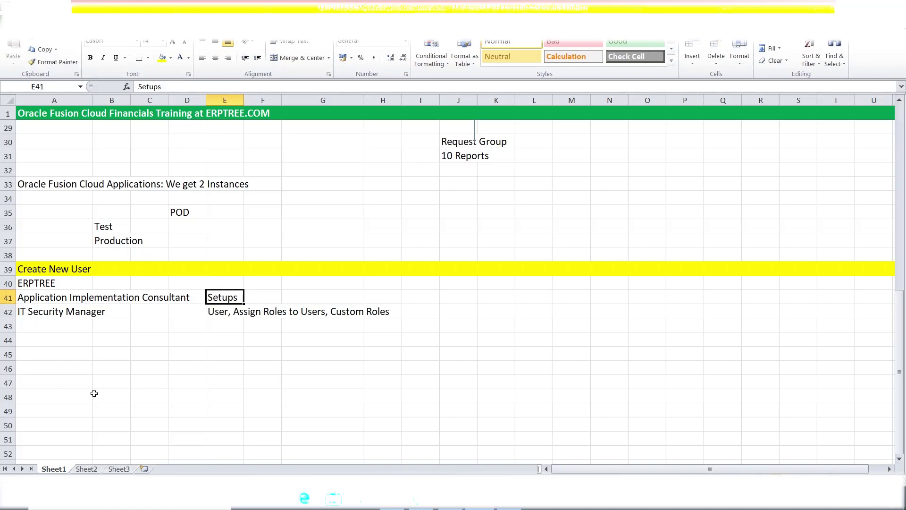
left_click(30, 298)
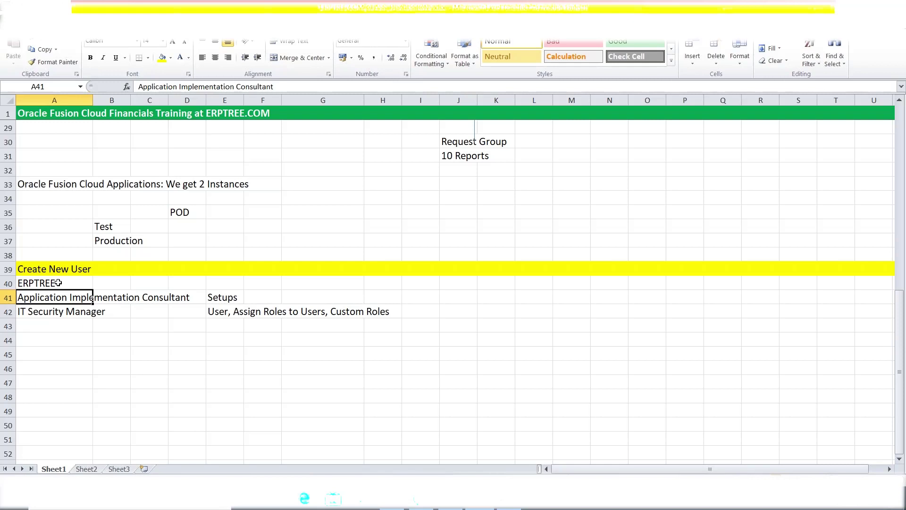
left_click_drag(51, 316, 180, 315)
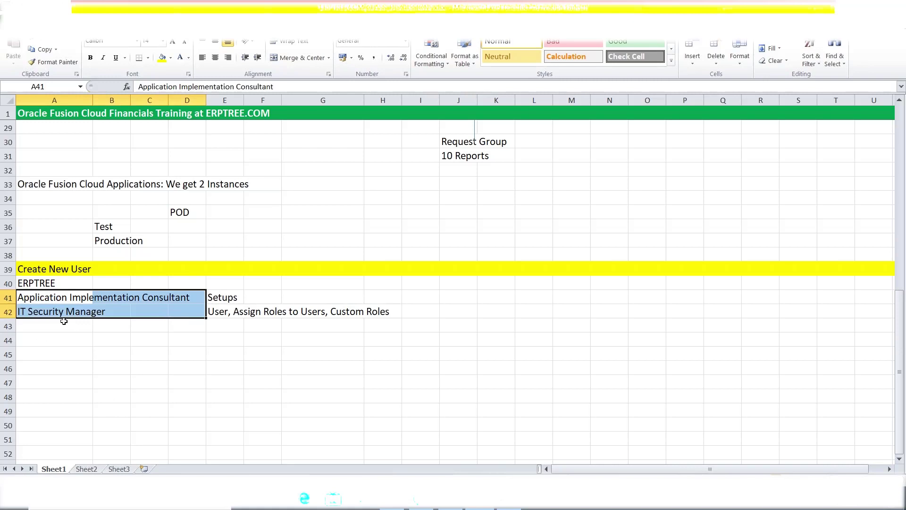
left_click(47, 283)
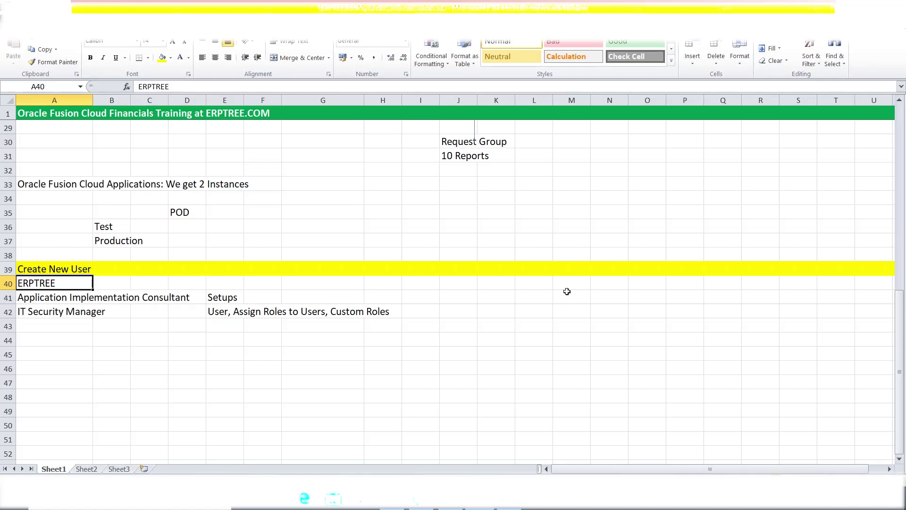
left_click(232, 300)
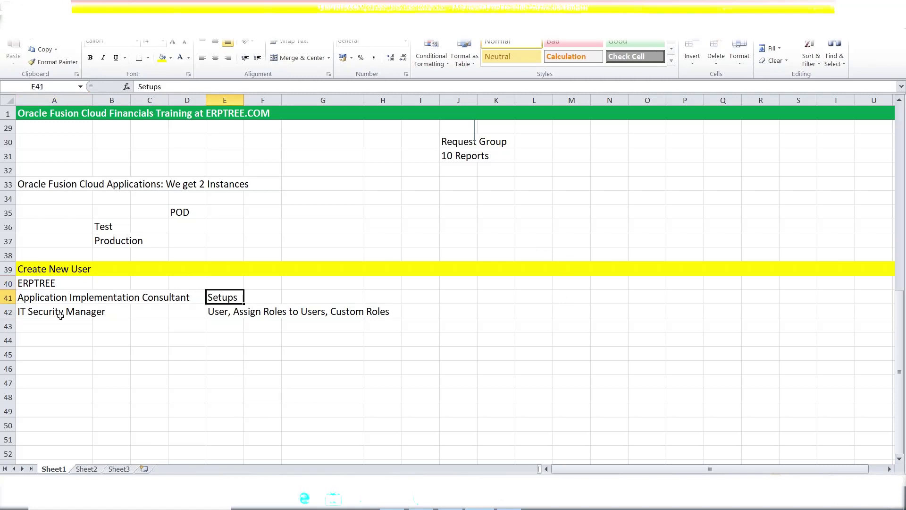
left_click_drag(33, 298, 282, 312)
left_click(223, 297)
left_click_drag(31, 315, 354, 314)
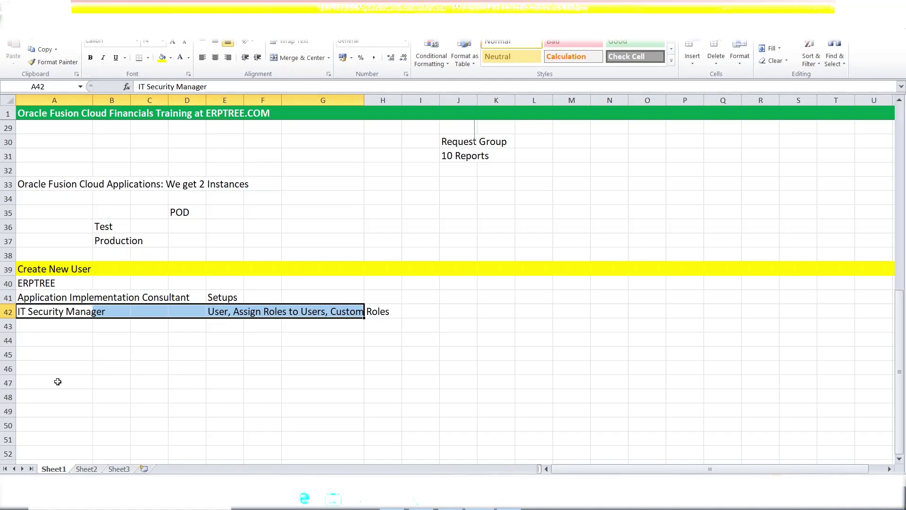
left_click(136, 371)
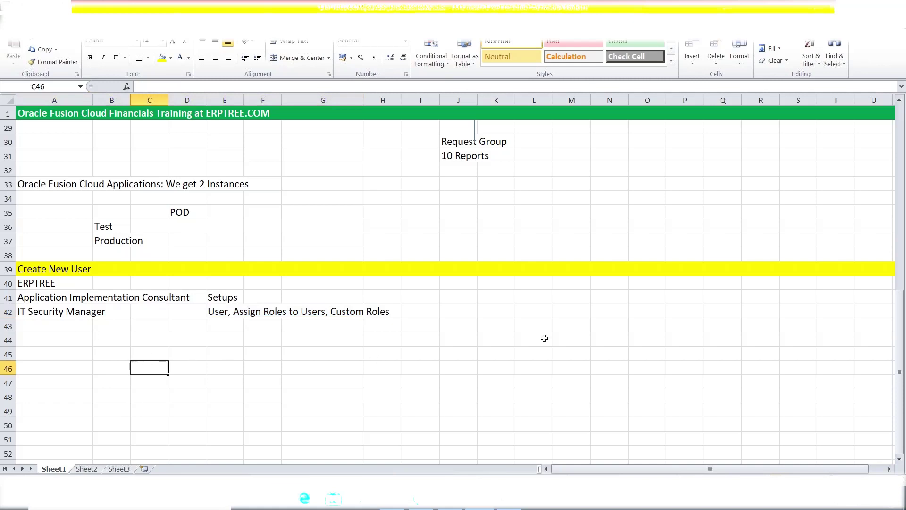
Bold the ERPTREE user name in cell A40 with Ctrl+B
scroll(544, 338, "down", 2)
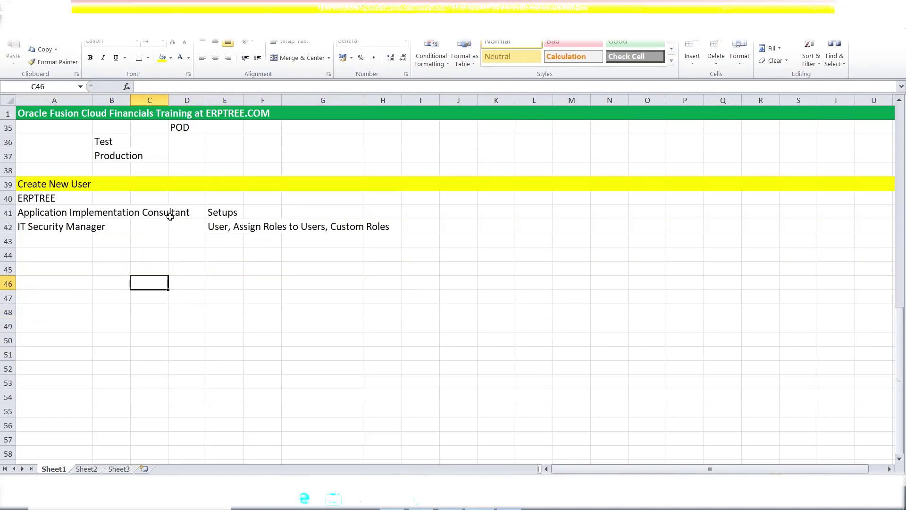
left_click(222, 213)
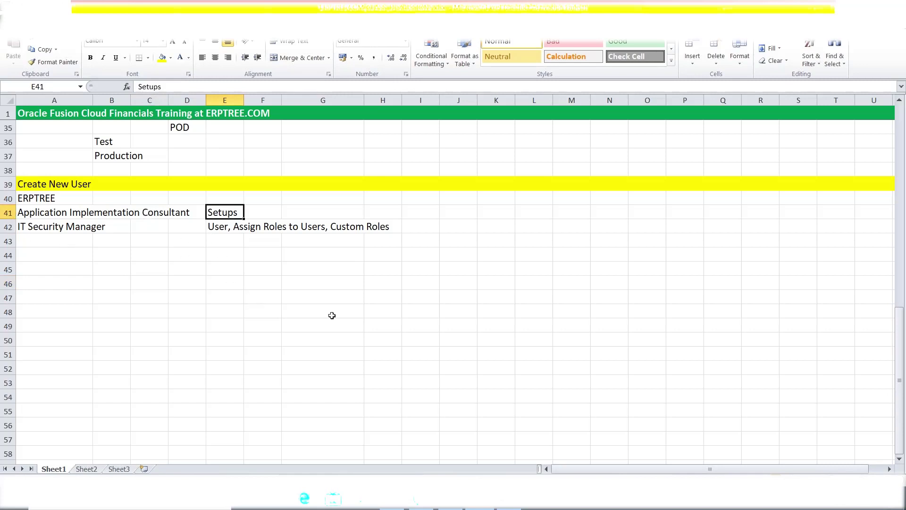
left_click(436, 344)
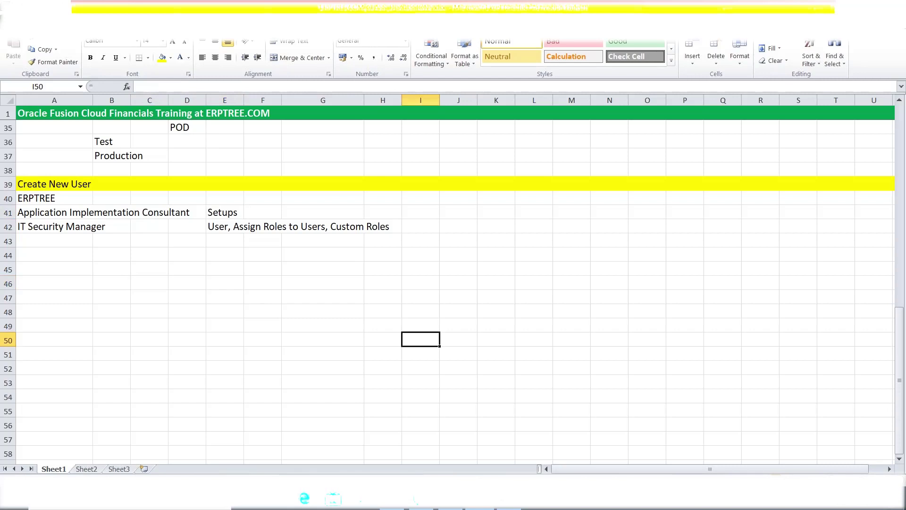
left_click(41, 197)
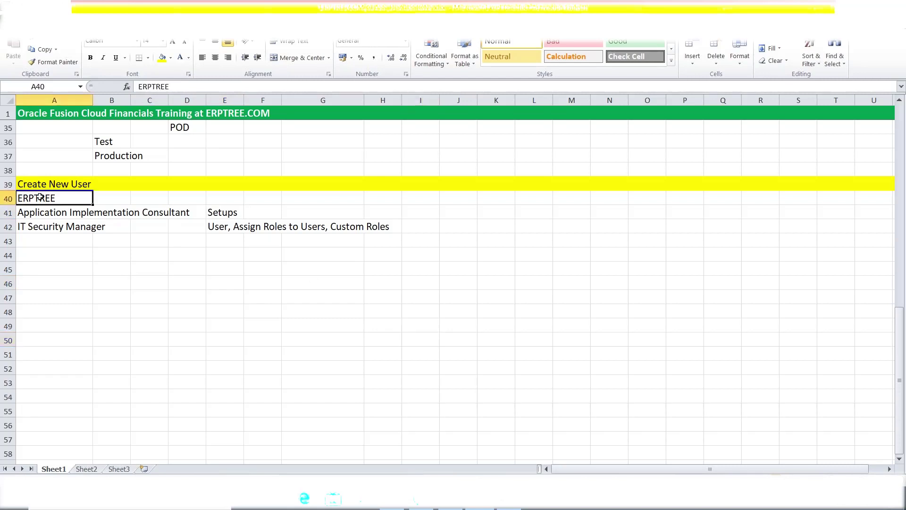
key("ctrl+b")
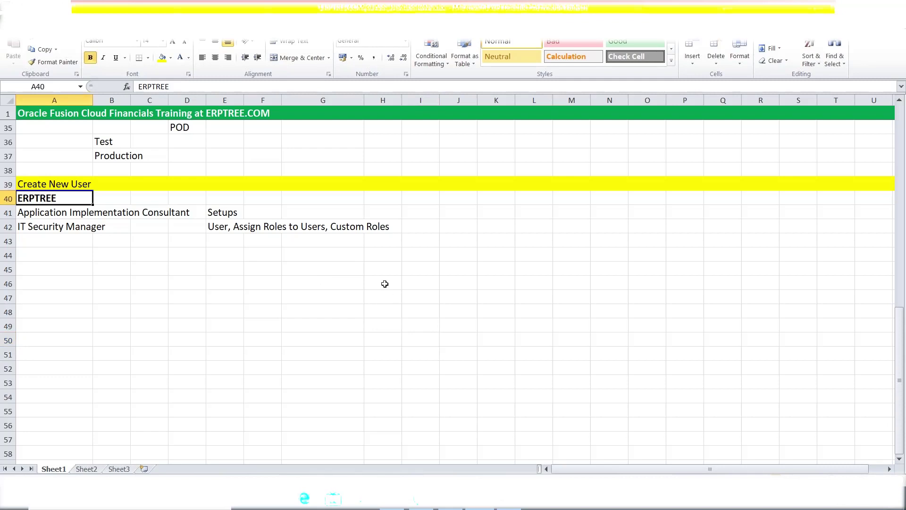
scroll(368, 333, "up", 1)
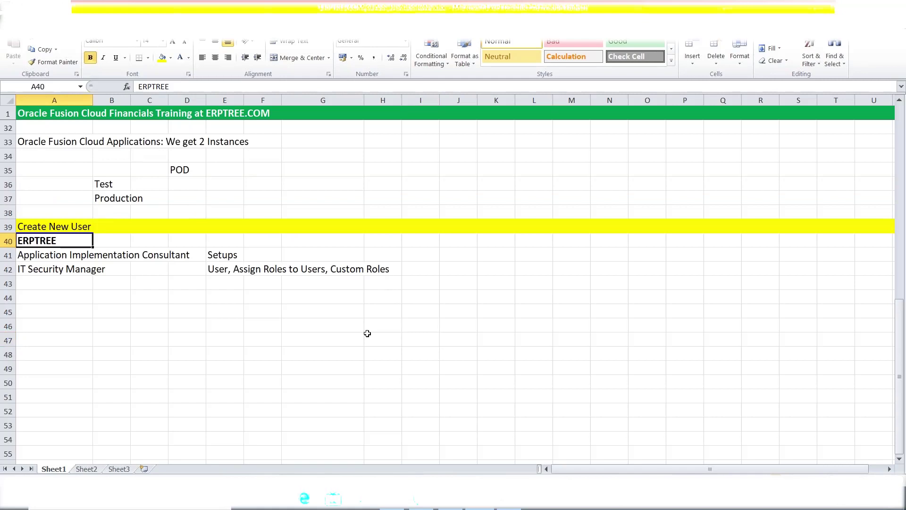
Review the ERPTREE user and its two roles, ending on the Setups note in E41
scroll(367, 334, "up", 2)
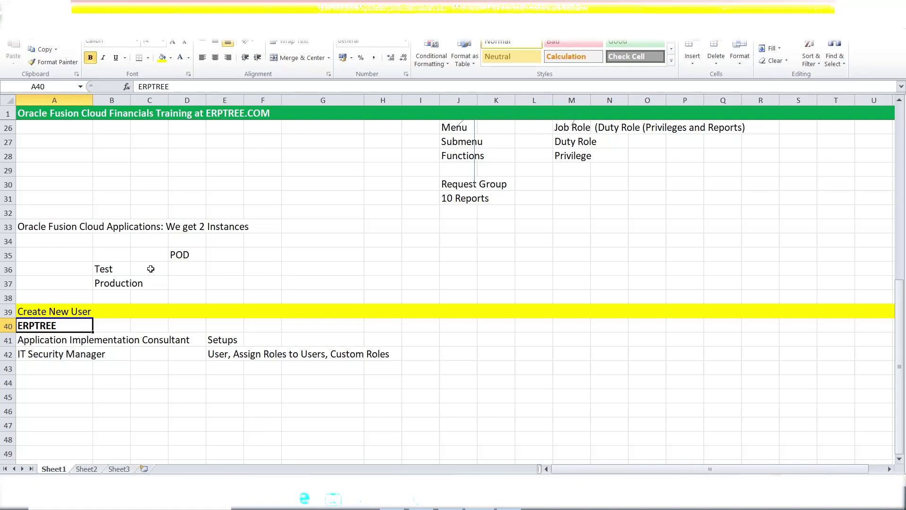
left_click(150, 268)
left_click(184, 271)
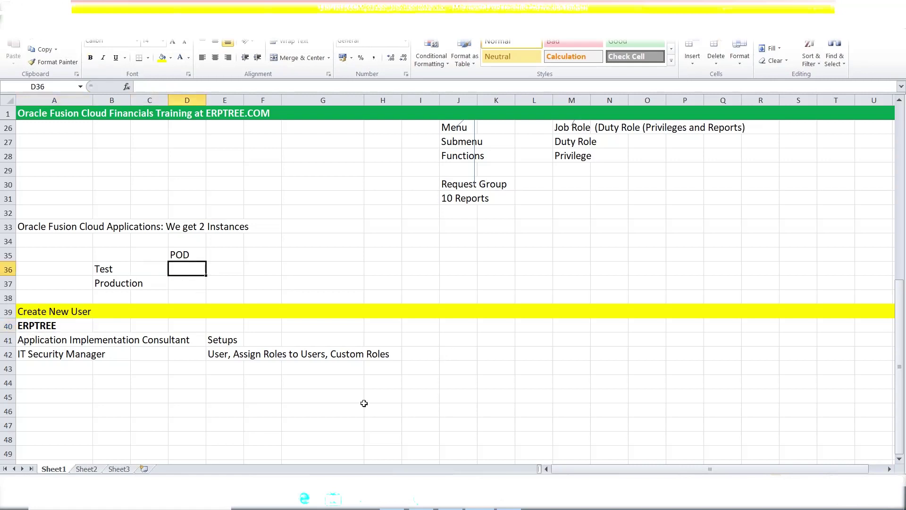
scroll(389, 394, "down", 2)
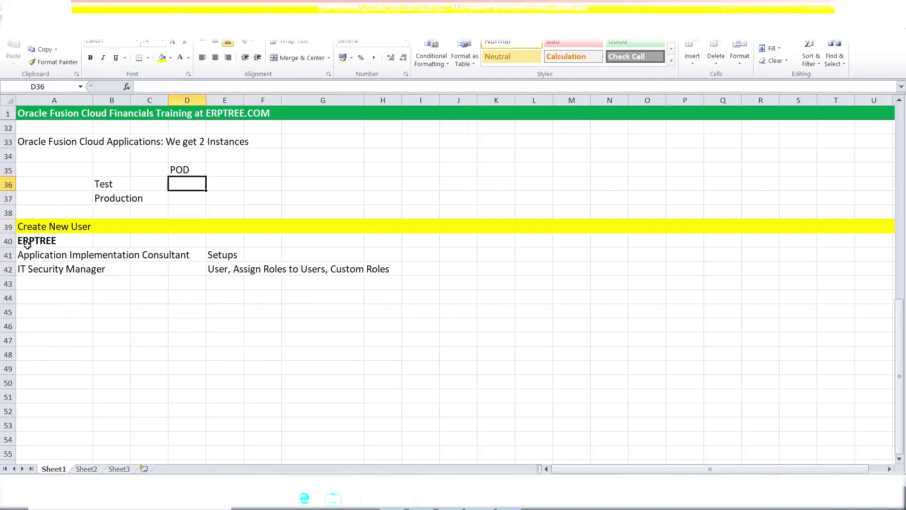
left_click_drag(56, 252, 57, 269)
left_click(34, 239)
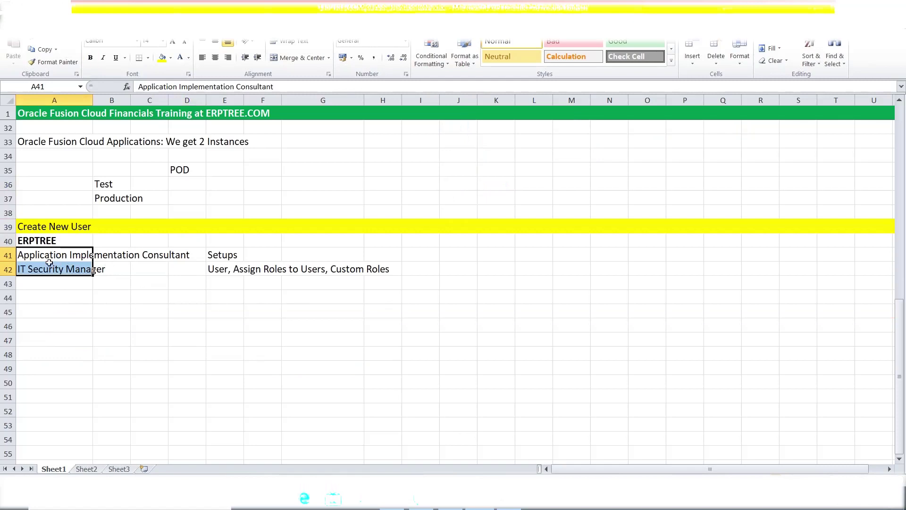
left_click(45, 258)
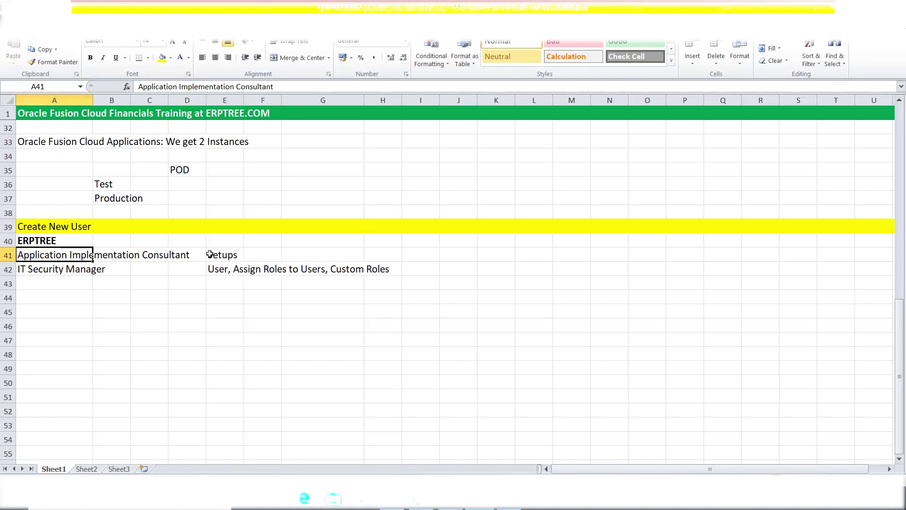
left_click(210, 254)
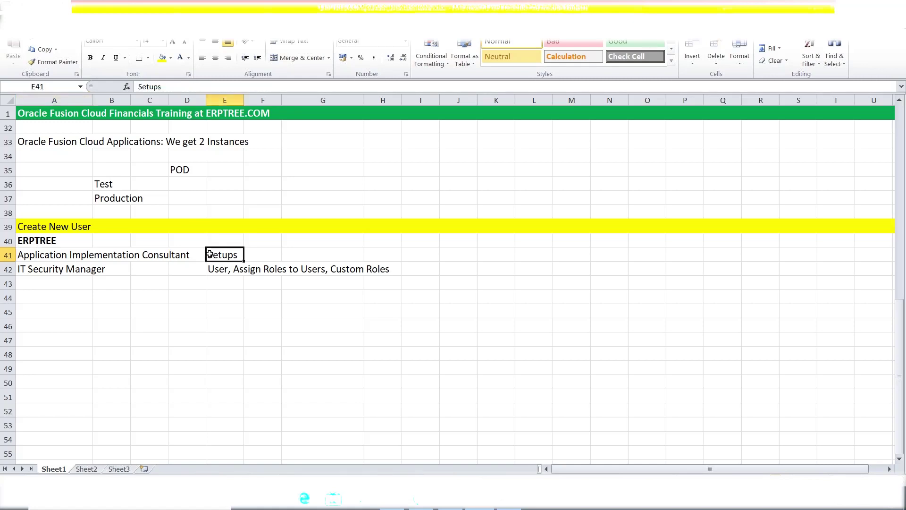
Prefix the E41 note so it reads 'FSM: Setups'
double_click(209, 254)
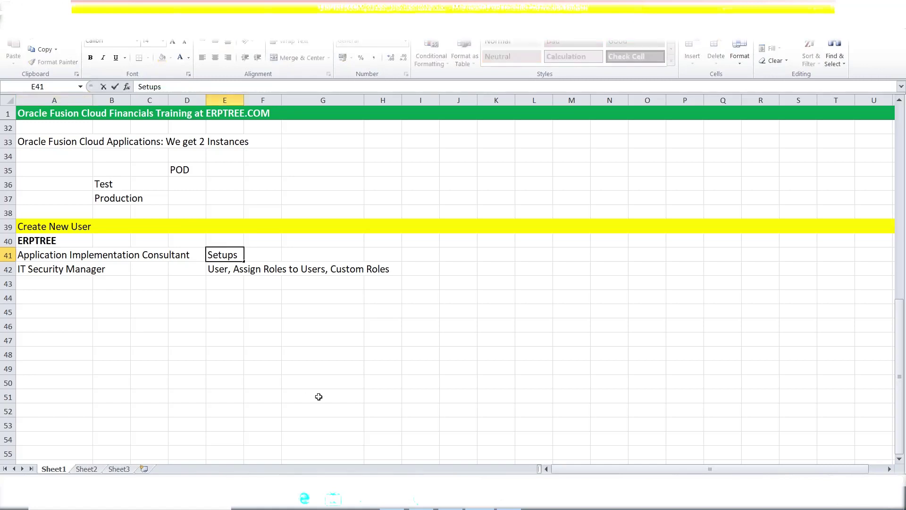
type("FSM")
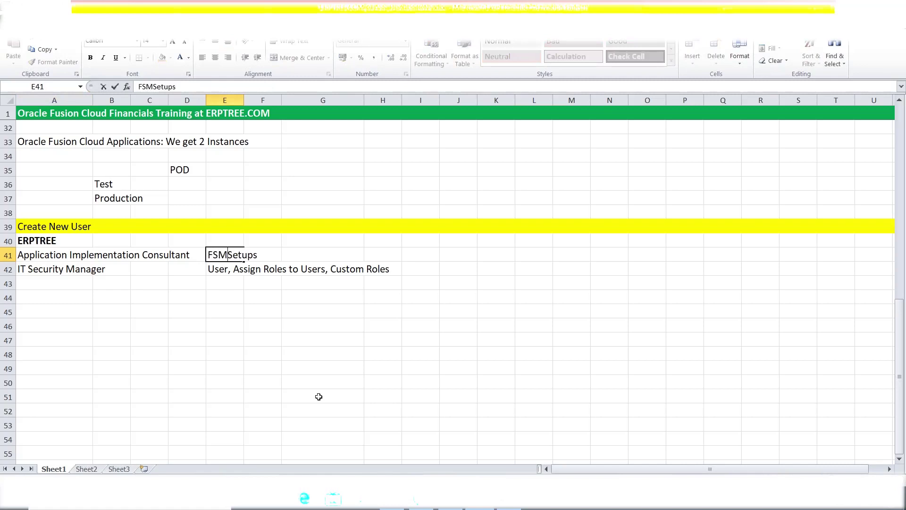
type(":")
left_click_drag(208, 255, 227, 256)
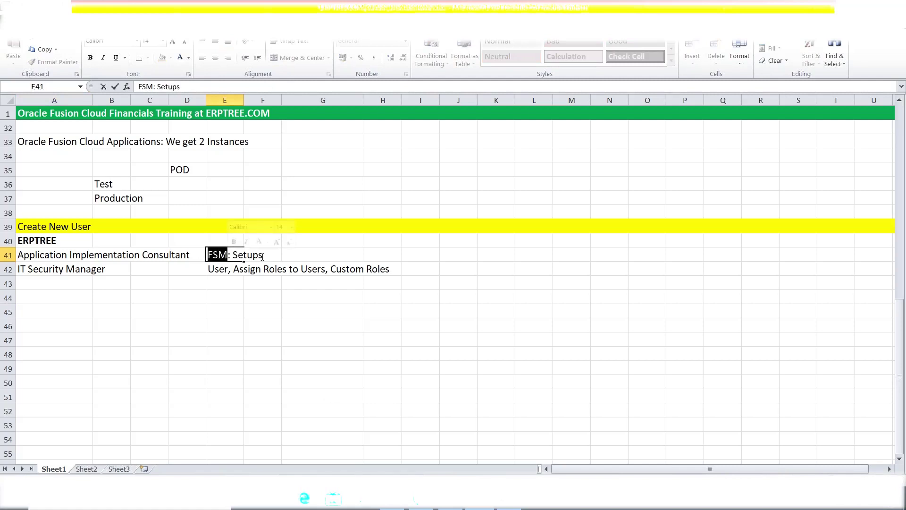
Add the definition 'FSM = Functional Setup Manager' in cell K41
left_click(503, 256)
type("FSM")
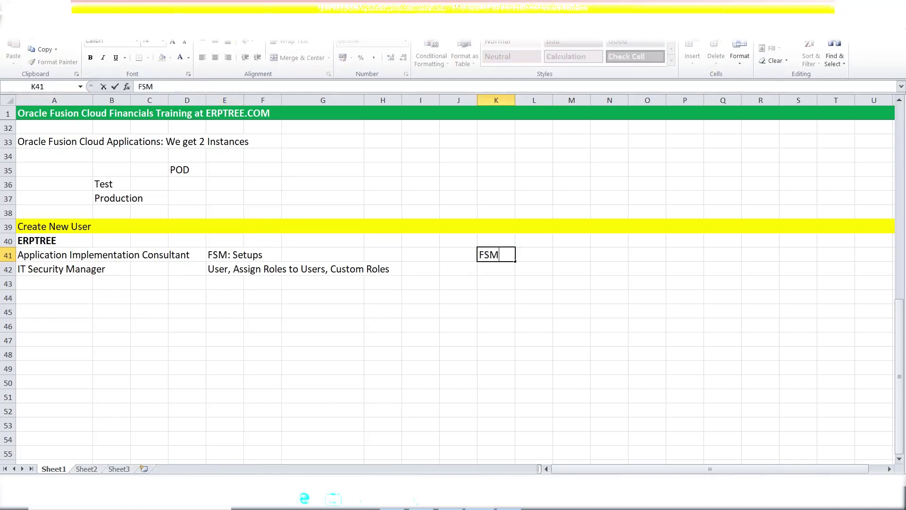
type(" = Functional S")
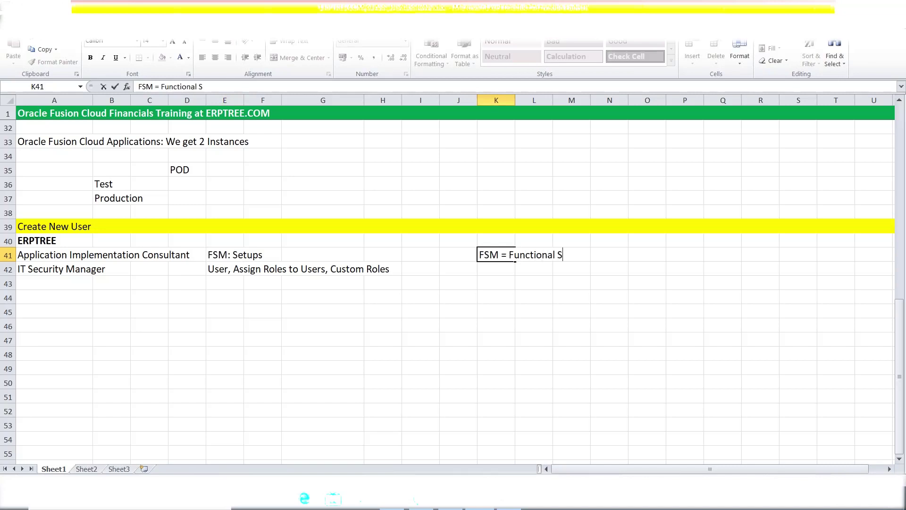
type("etup Manager")
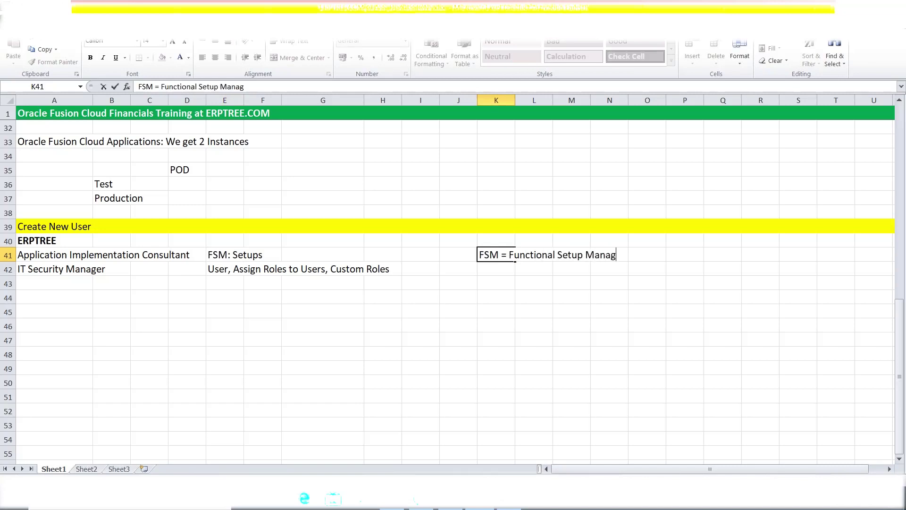
left_click(524, 296)
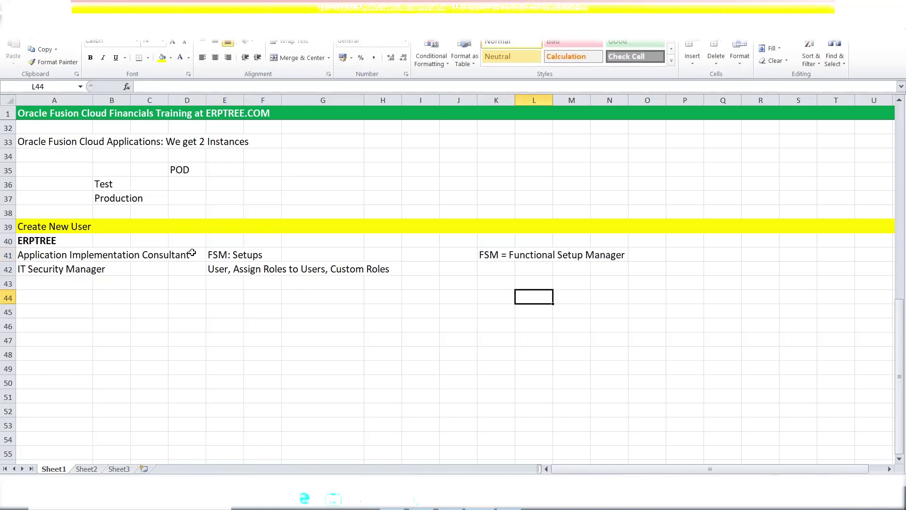
left_click(487, 258)
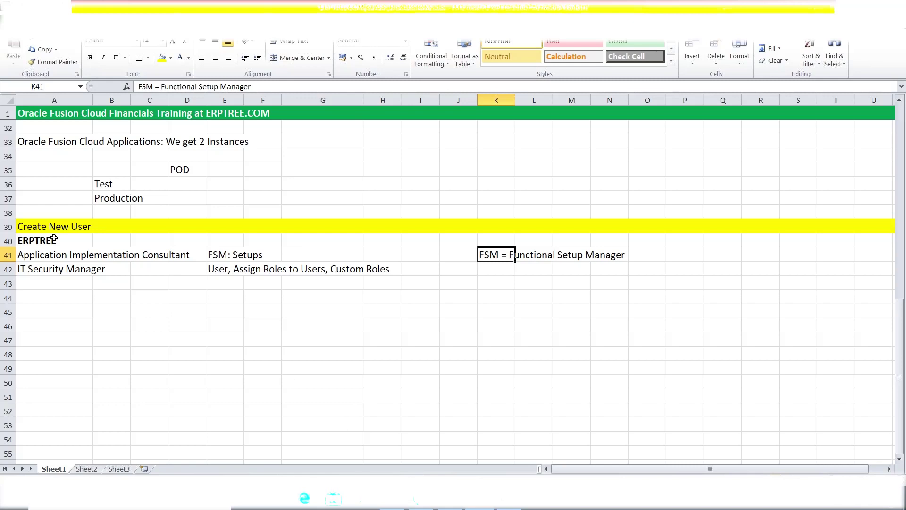
Reword the E42 note as 'Security Console: Create User, Assign Roles to Users, Custom Roles'
double_click(208, 269)
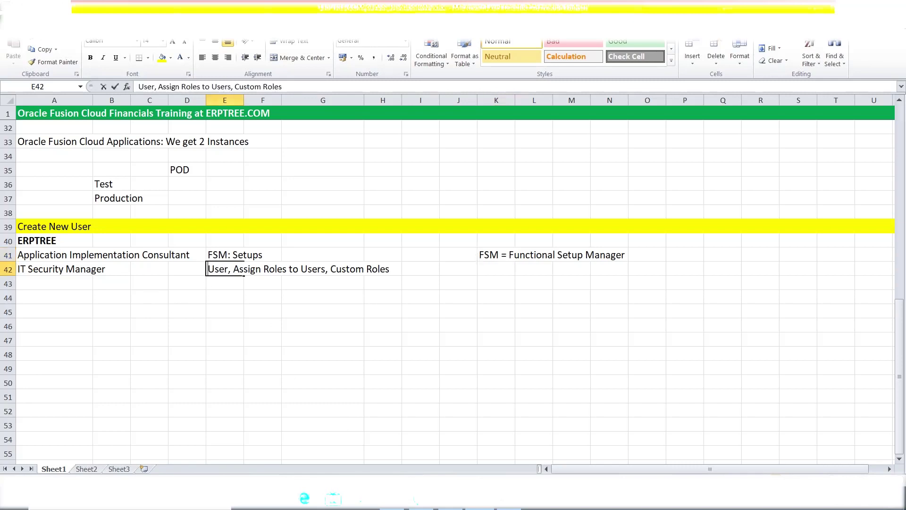
type("Security ")
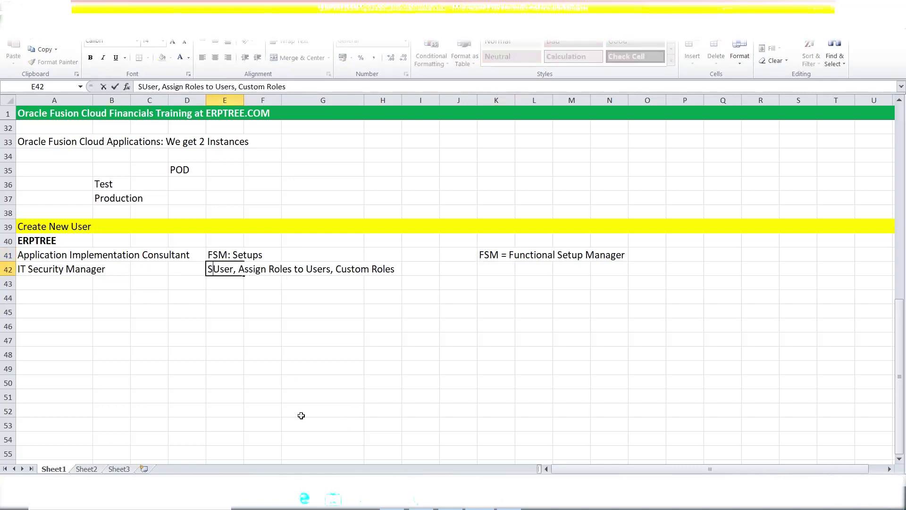
type("Console:")
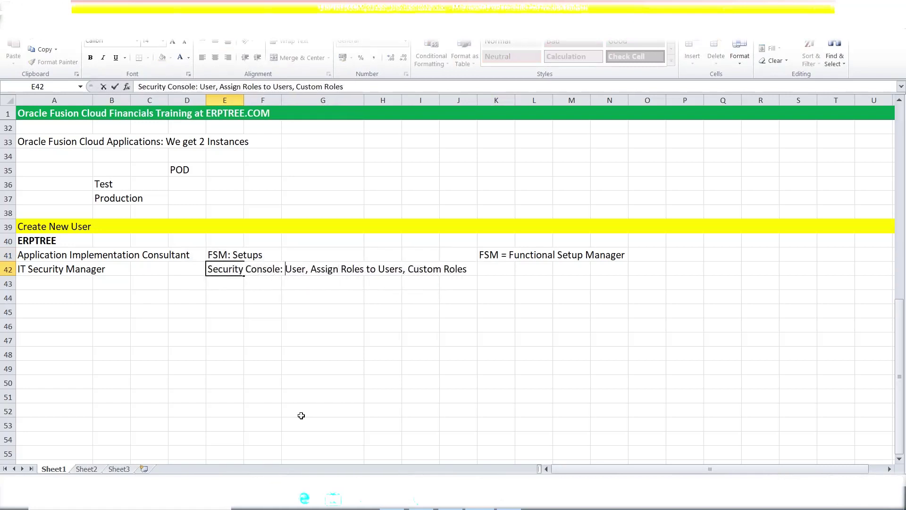
left_click(222, 368)
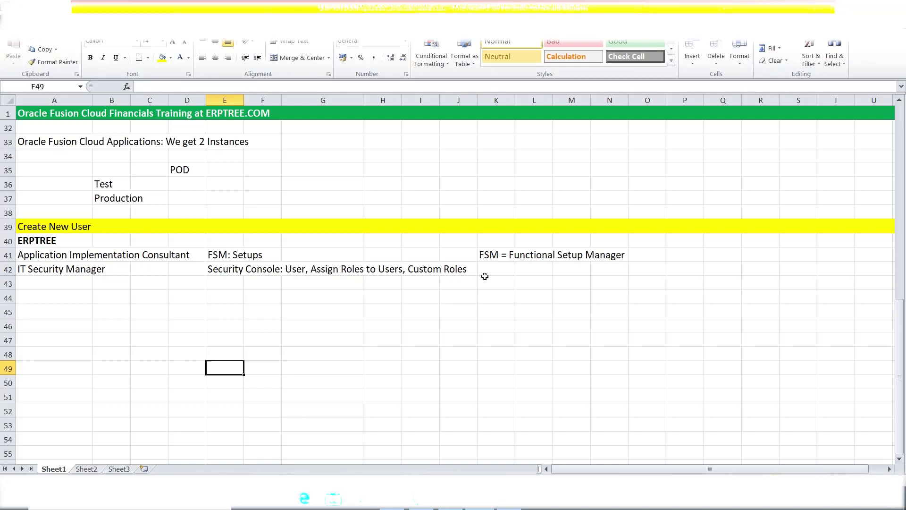
double_click(218, 269)
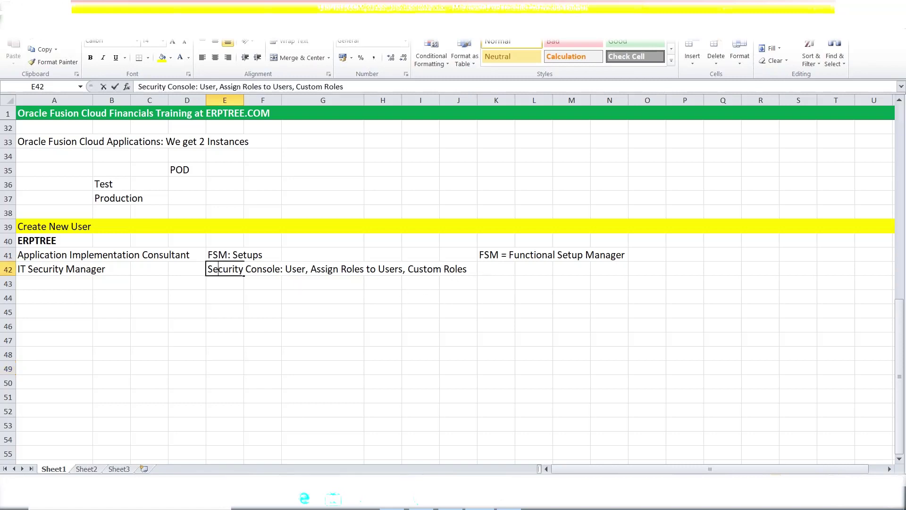
left_click(200, 86)
type("Crea")
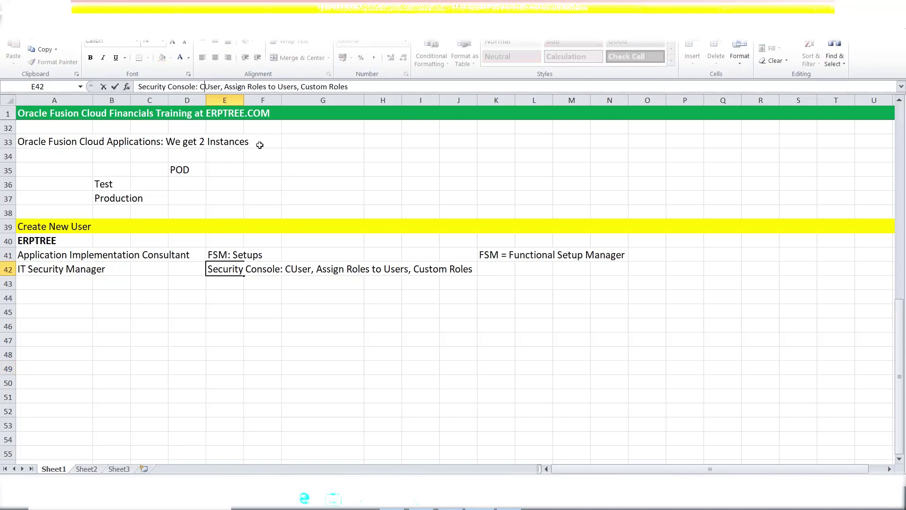
type("te")
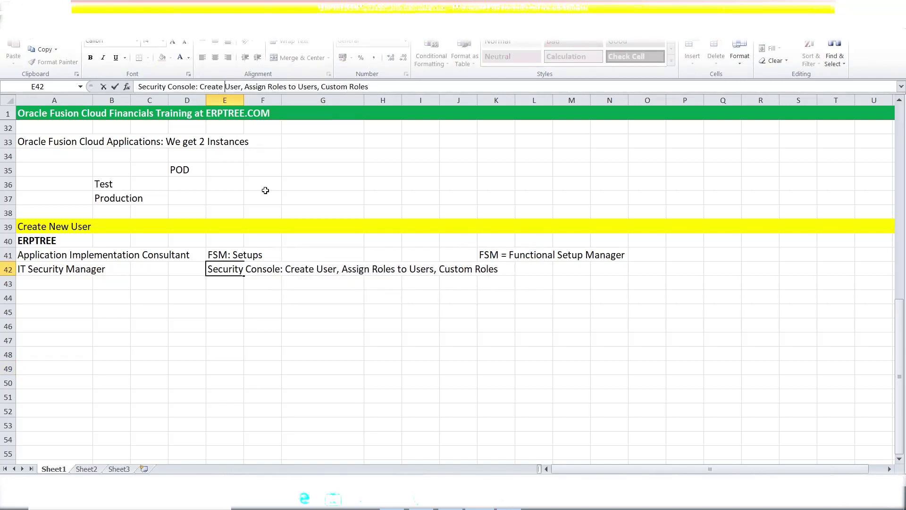
left_click(417, 322)
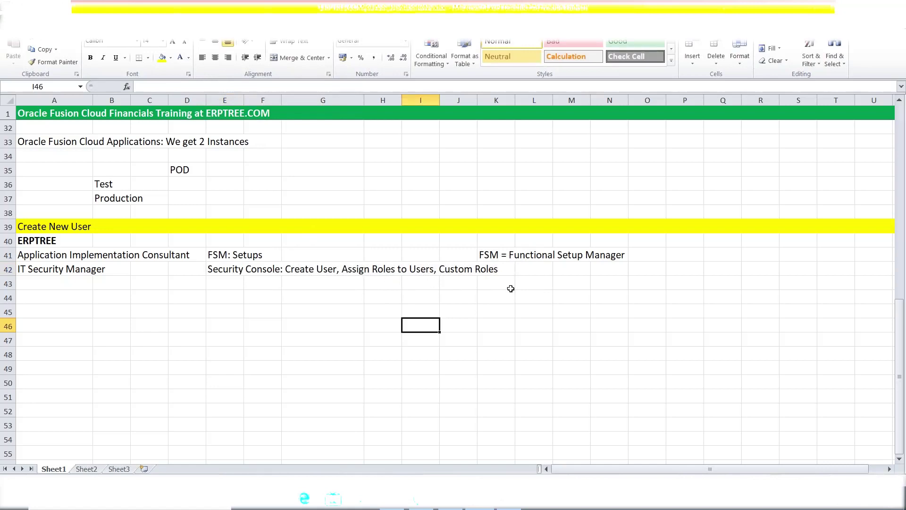
left_click(517, 336)
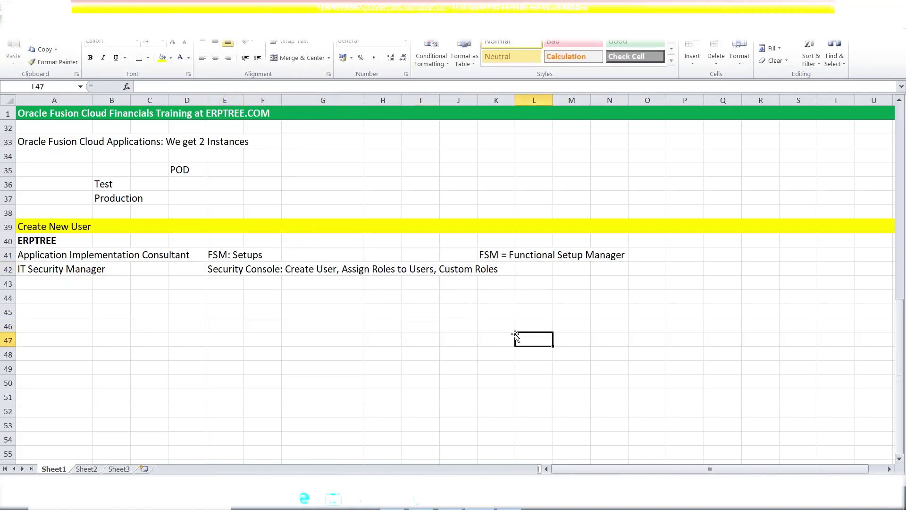
left_click(30, 255)
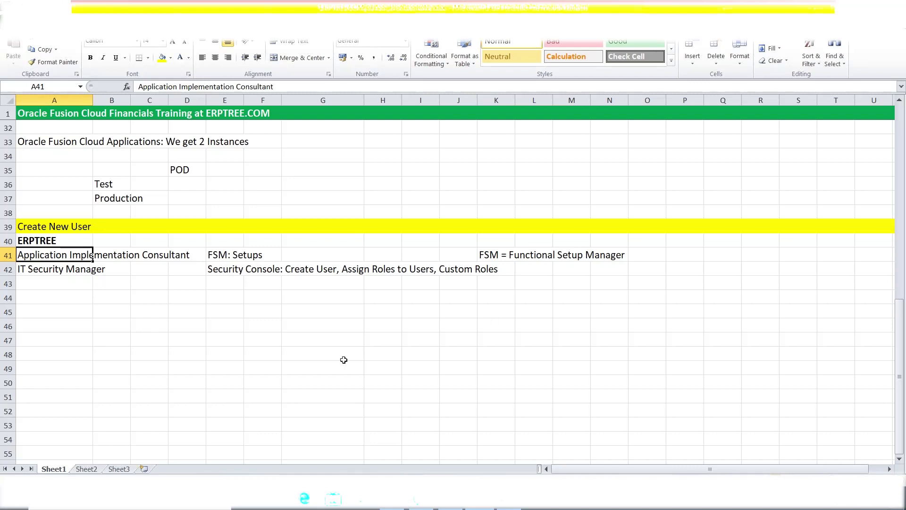
Leave the notes and switch to the Oracle Applications Cloud sign-in page in the browser
left_click(305, 329)
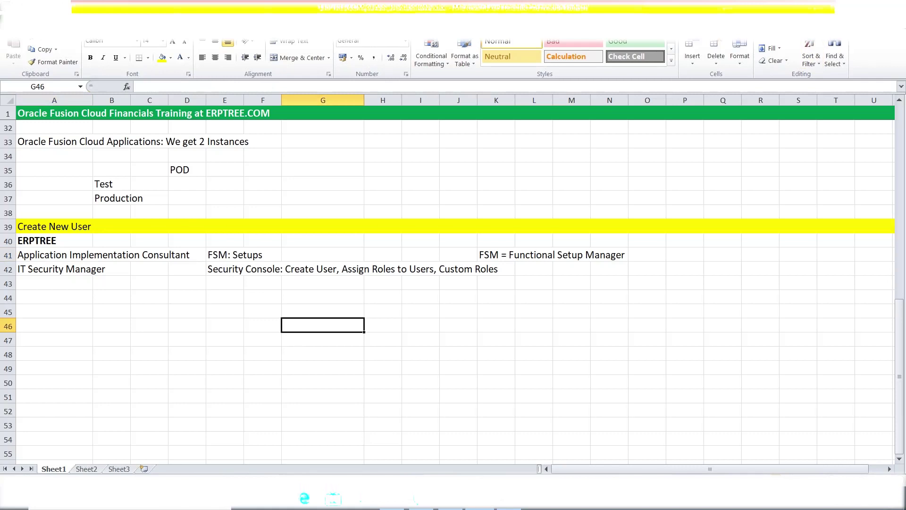
key("alt+Tab")
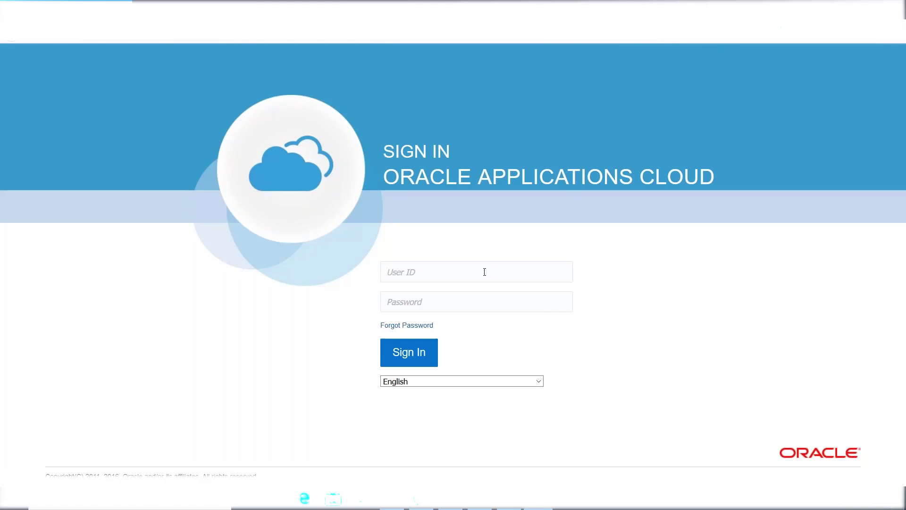
Sign in with the training user ID and password, declining to save the login
type("FA.STUDENT********")
key("Return")
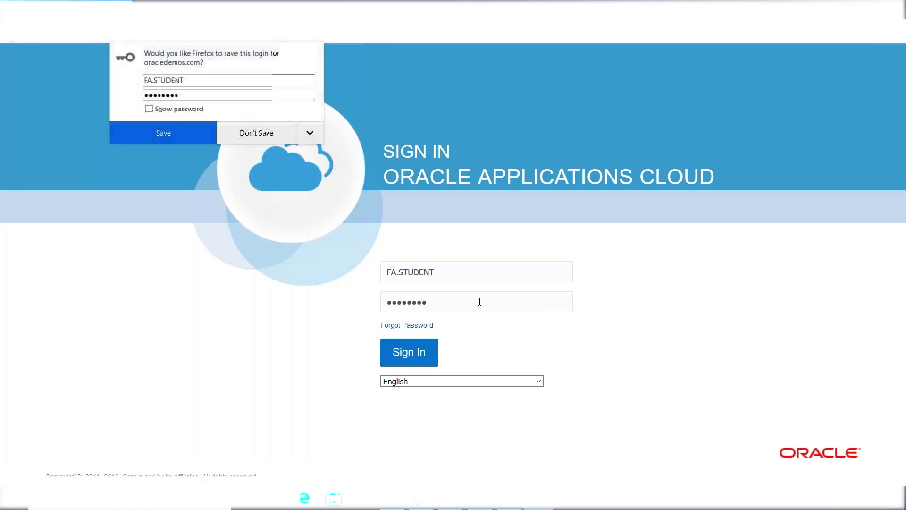
left_click(256, 133)
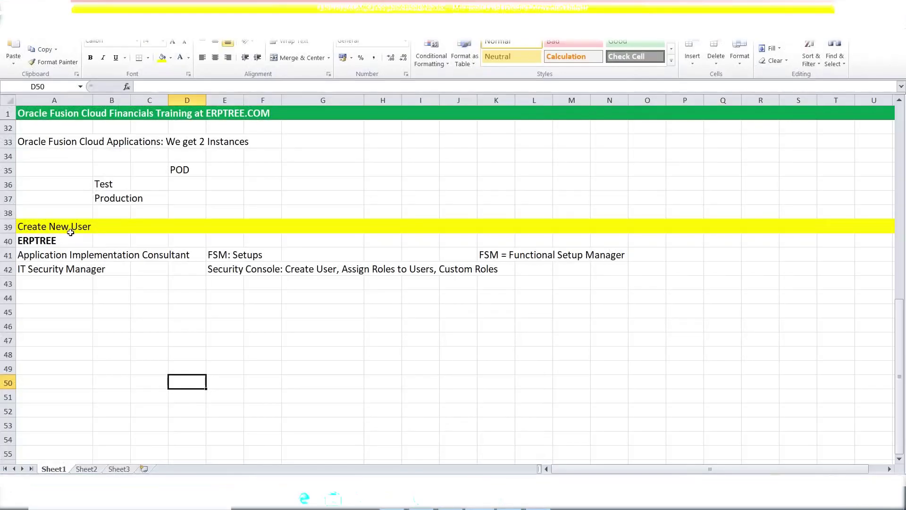
Select the ERPTREE heading and its two role entries in A41:A42
left_click(47, 241)
left_click_drag(45, 256, 46, 277)
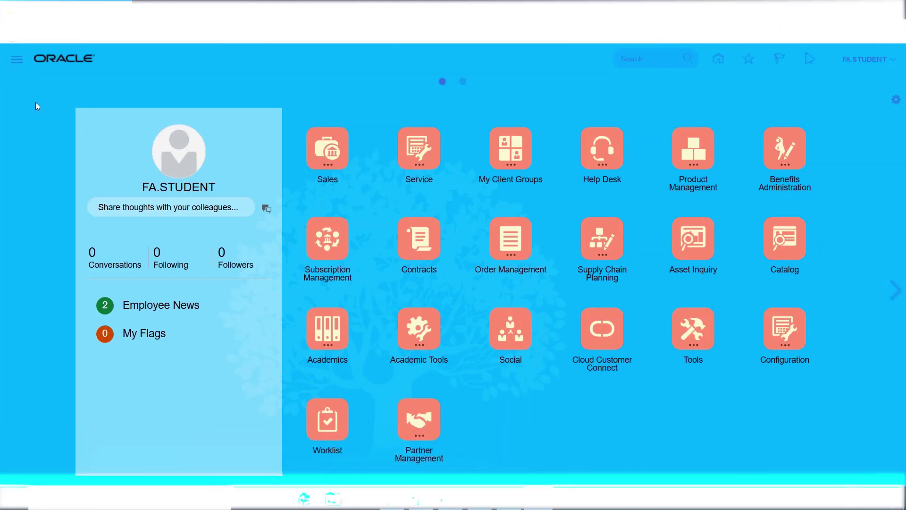
Open the Navigator's work-area list and highlight the Tools group containing Security Console
left_click(17, 62)
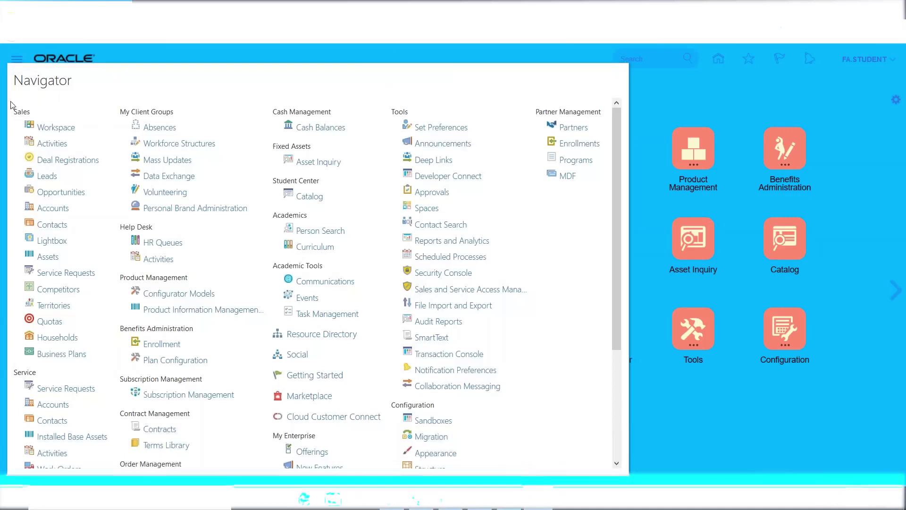
left_click(244, 59)
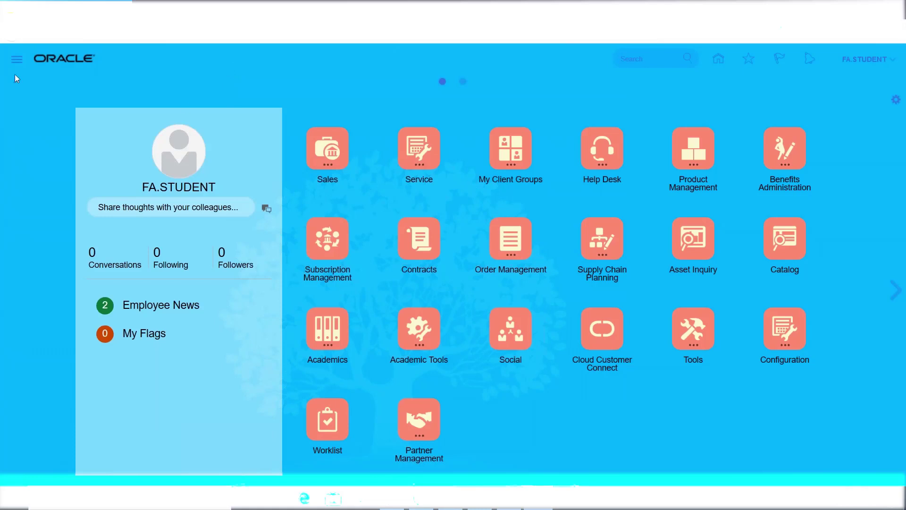
left_click(16, 60)
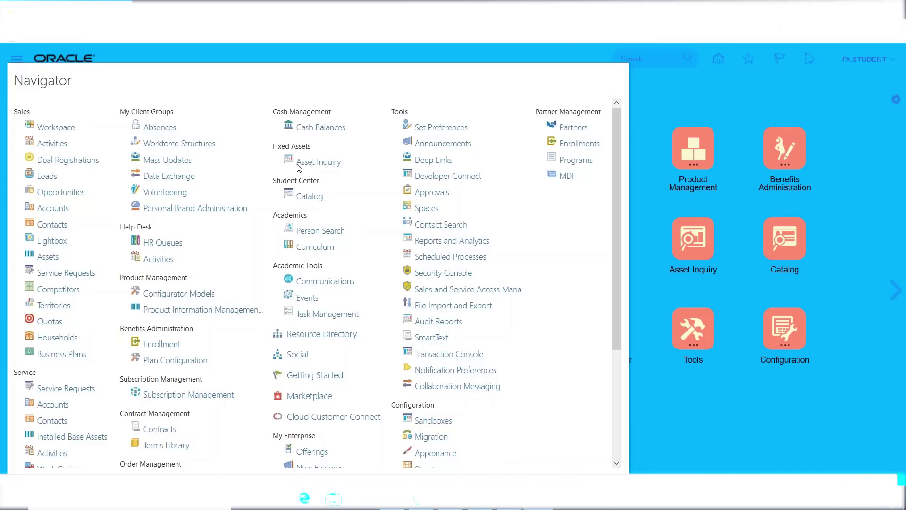
double_click(402, 109)
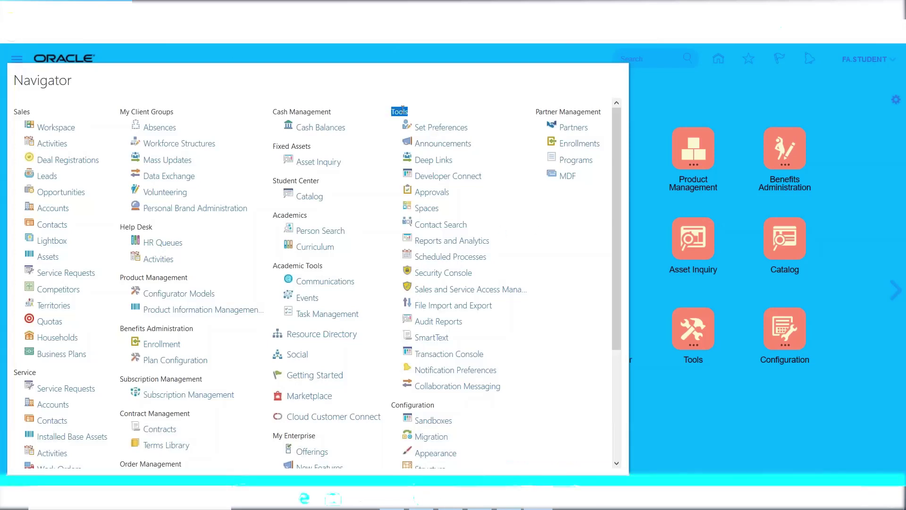
left_click(427, 107)
double_click(389, 113)
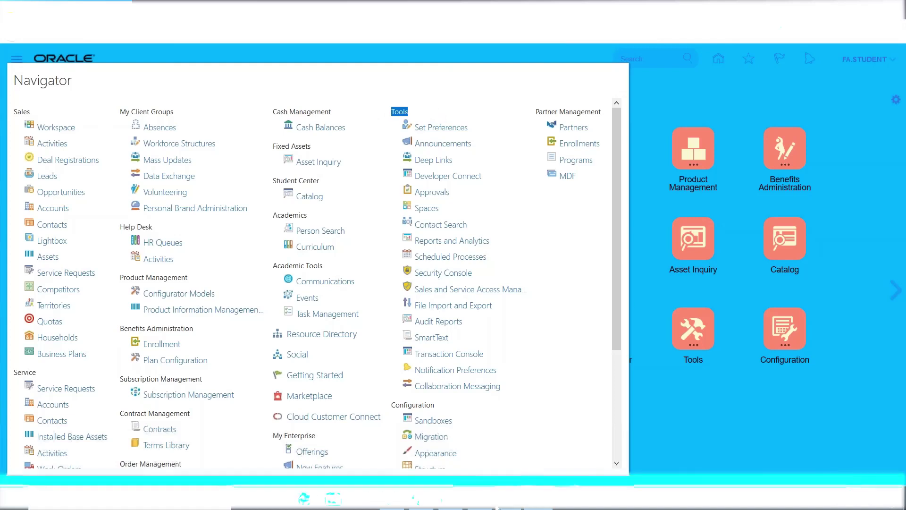
Select the IT Security Manager entry in the notes, then switch to the Oracle Fusion home page
left_click(434, 499)
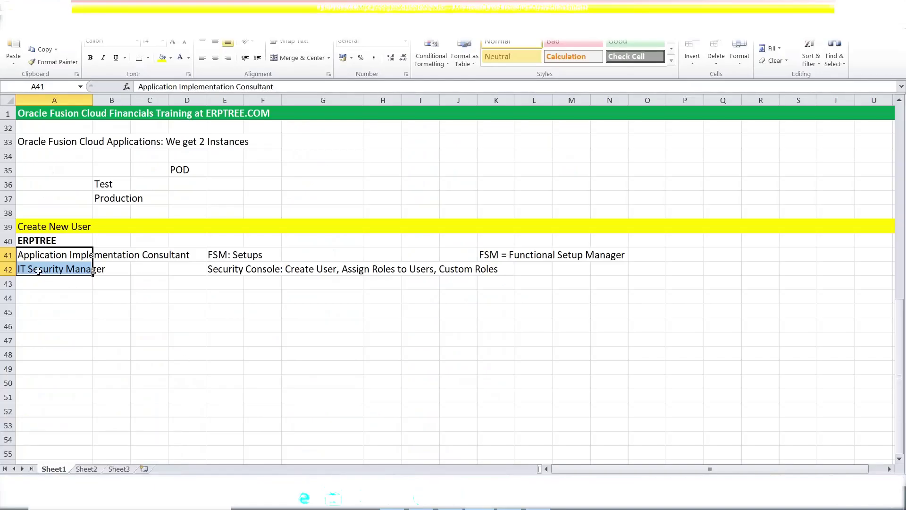
left_click(38, 271)
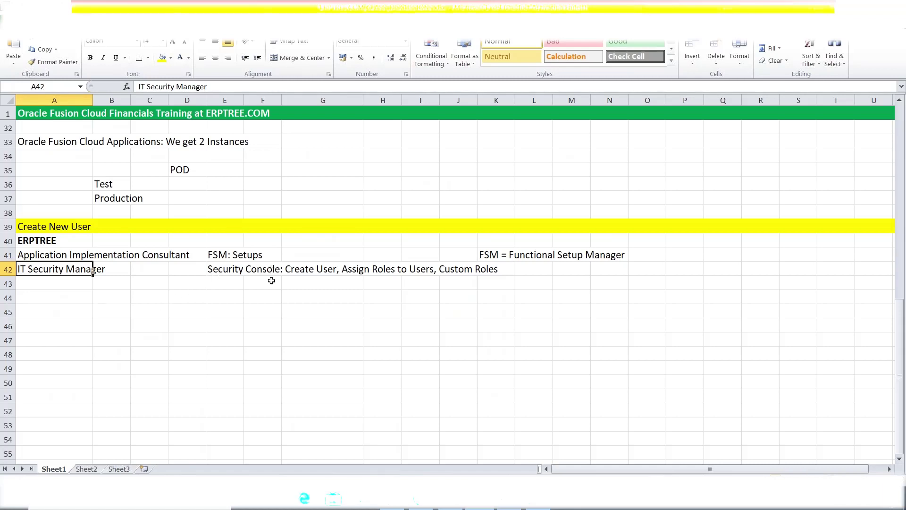
key("alt+Tab")
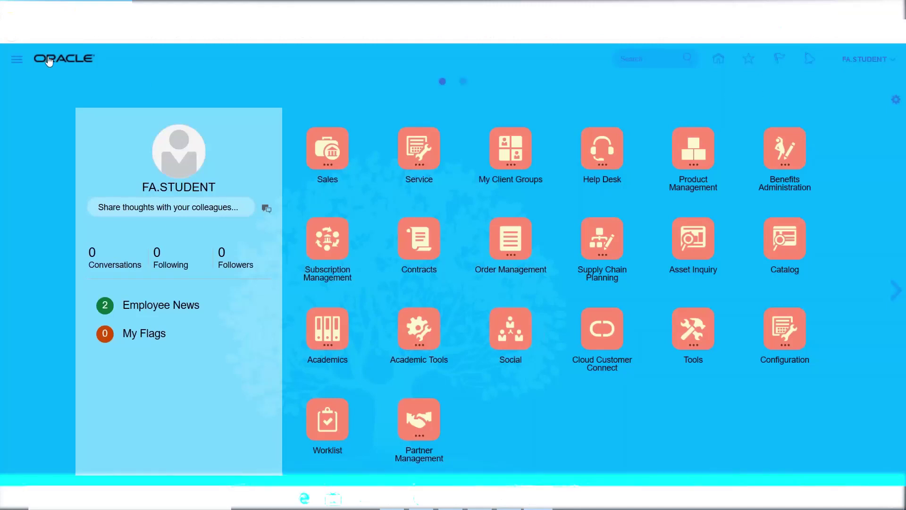
Open the Security Console from the Navigator's Tools group in Oracle Applications Cloud
left_click(18, 61)
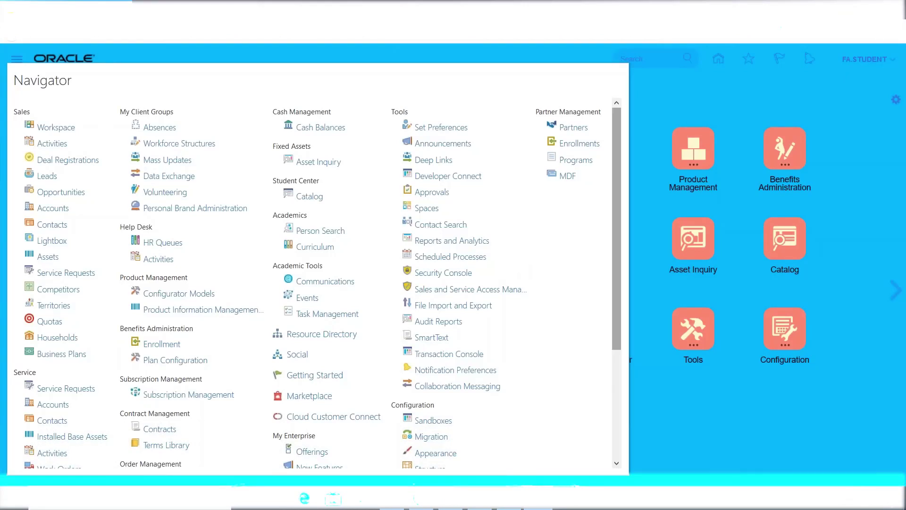
left_click(692, 87)
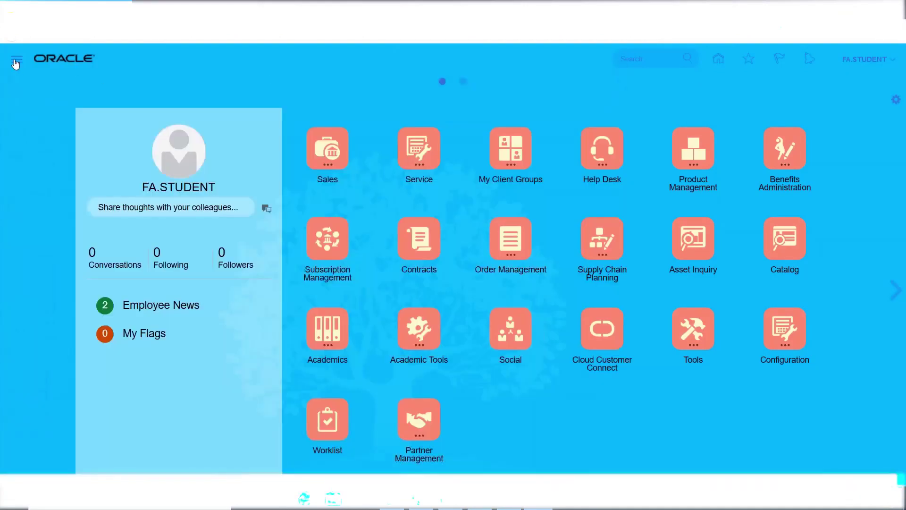
left_click(16, 60)
double_click(397, 113)
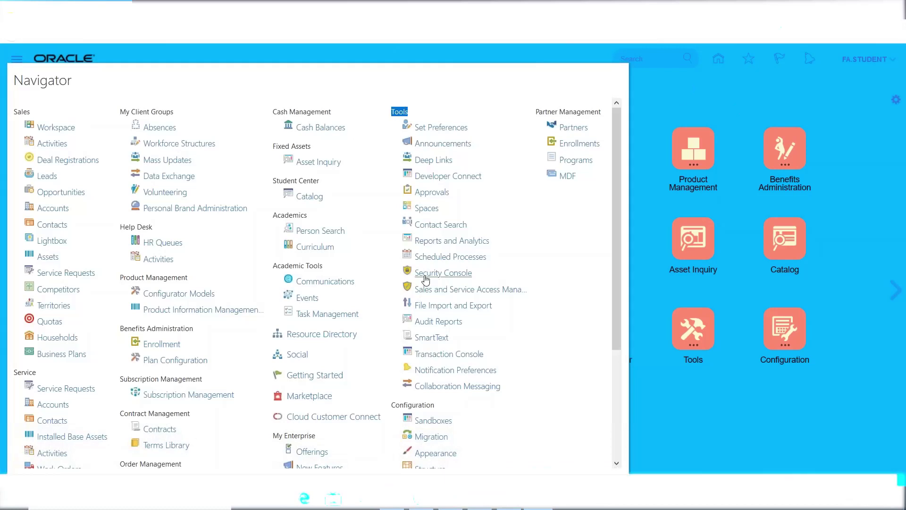
left_click(426, 274)
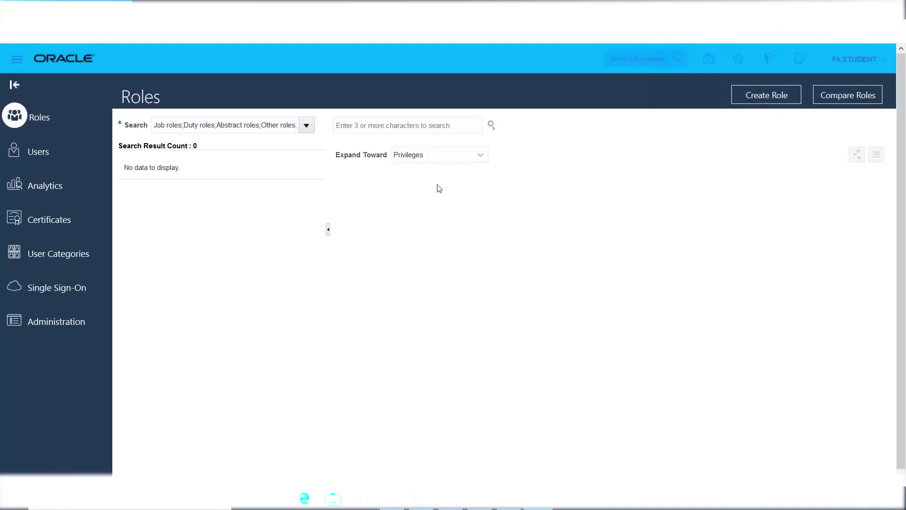
Reopen the Security Console via the Navigator to reach the Roles page, then return to Excel
left_click(16, 68)
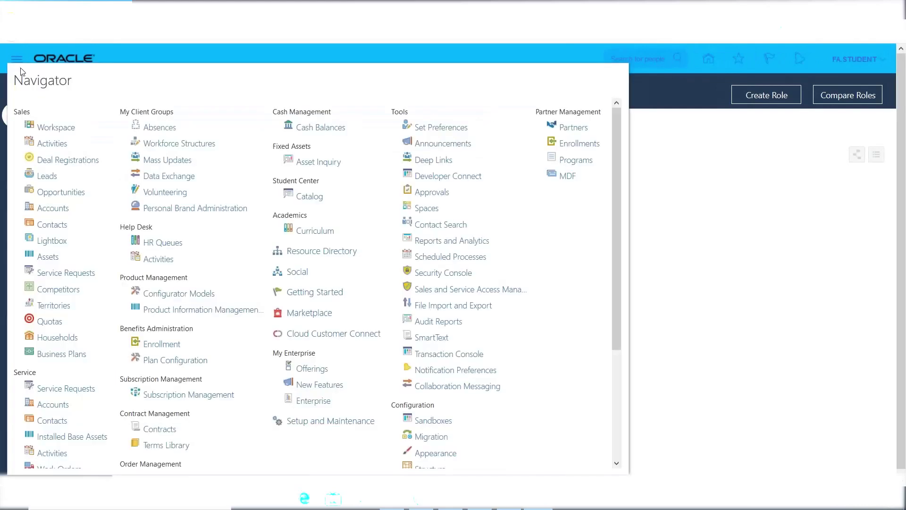
left_click_drag(616, 199, 611, 155)
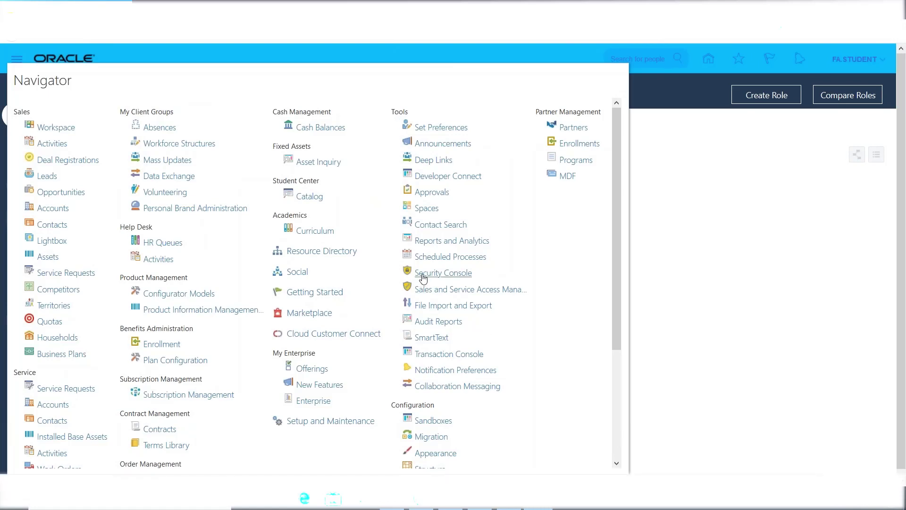
left_click(423, 278)
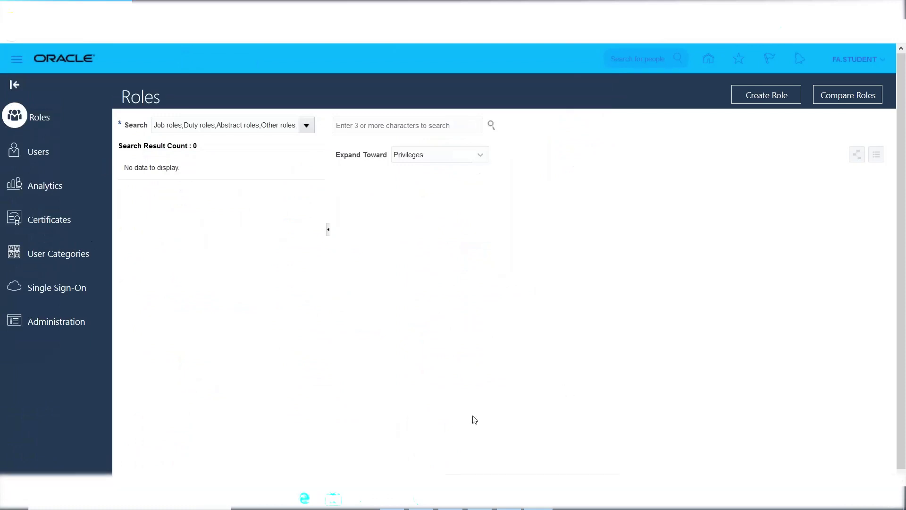
key("alt+Tab")
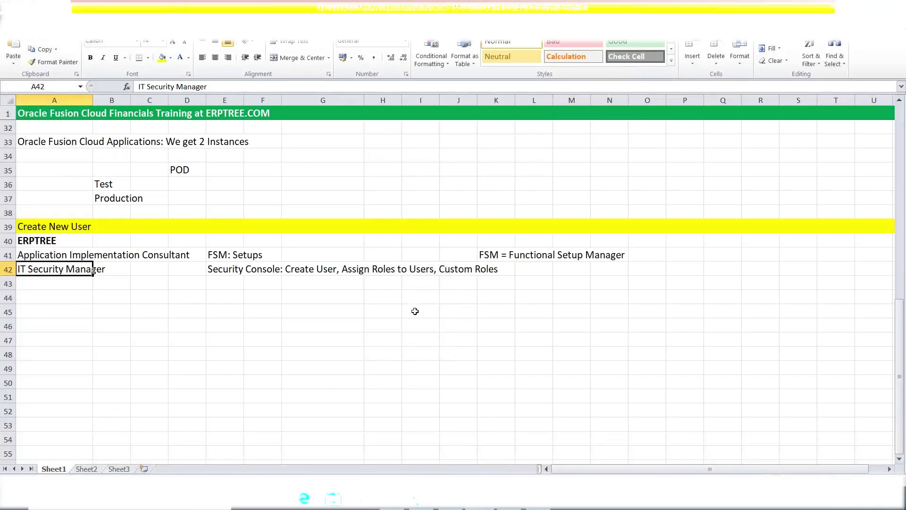
Enter the acronyms IDM and OIM in cells I45 and I46
left_click(415, 310)
type("IDM")
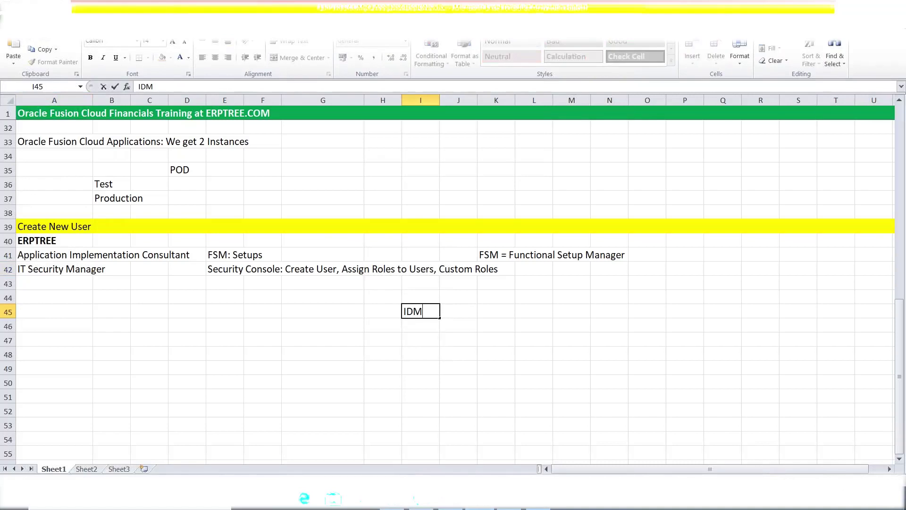
key("Return")
type("OIM")
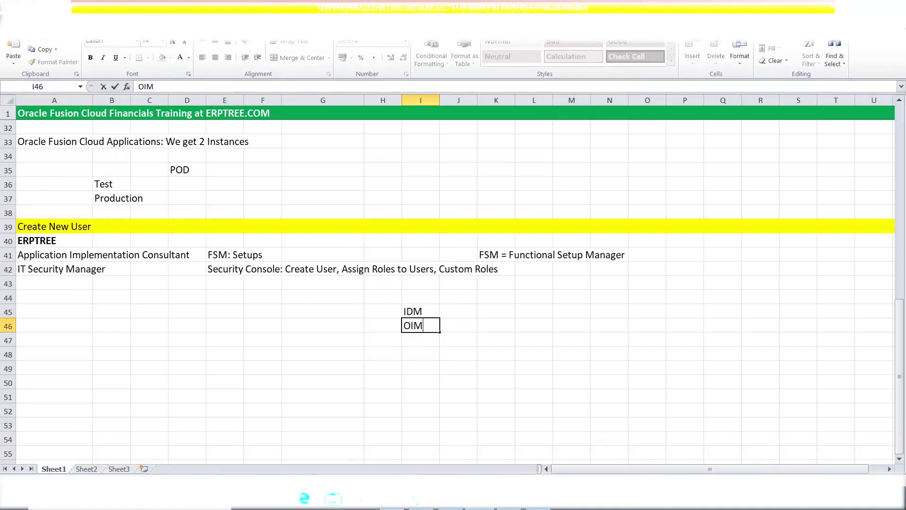
key("Tab")
Define them as 'Identity Manager' and 'Oracle Identity Manager' in J45 and J46
left_click(448, 313)
type("Ide")
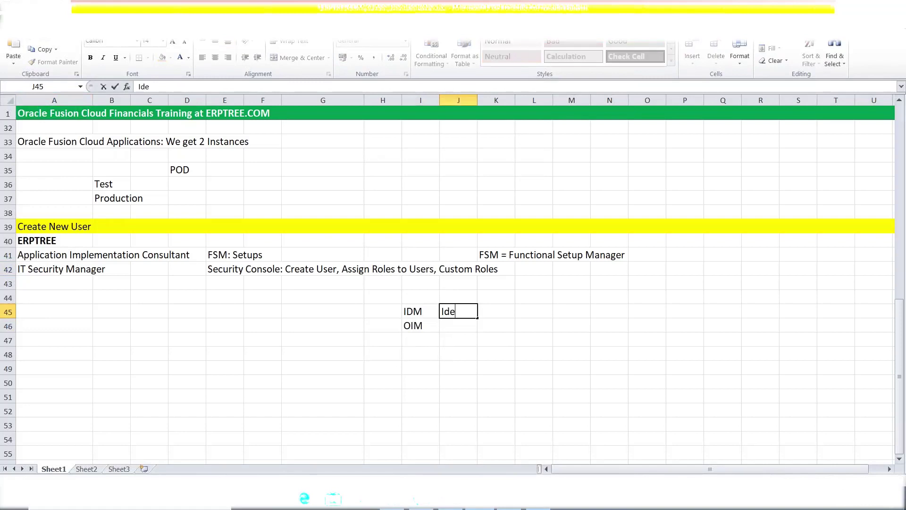
type("ntity Manager")
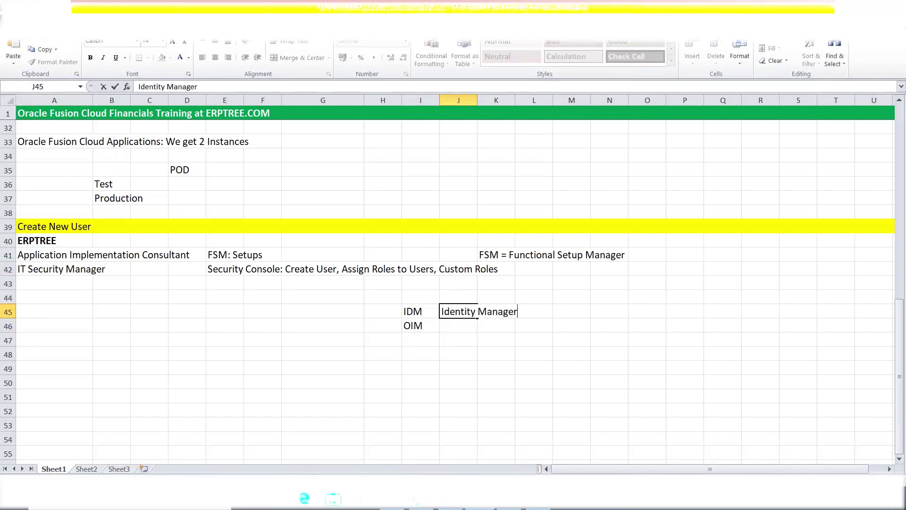
left_click(444, 325)
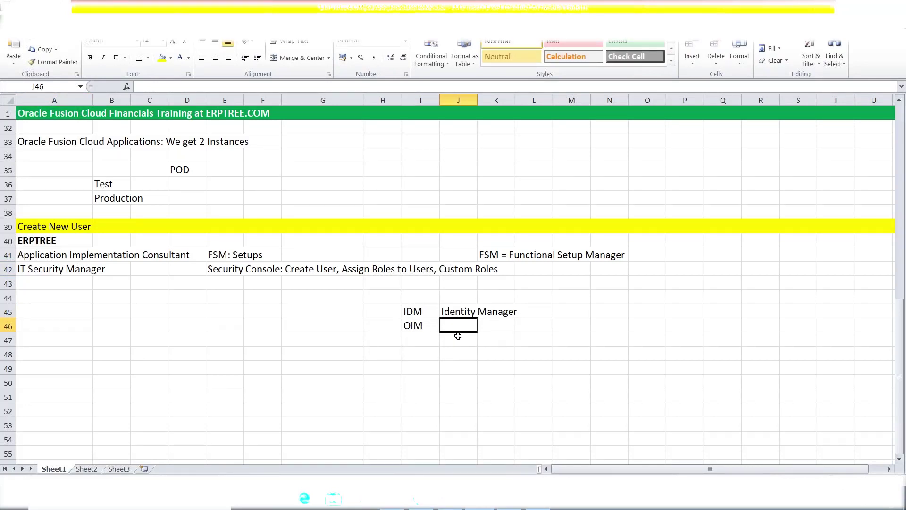
type("Oracl")
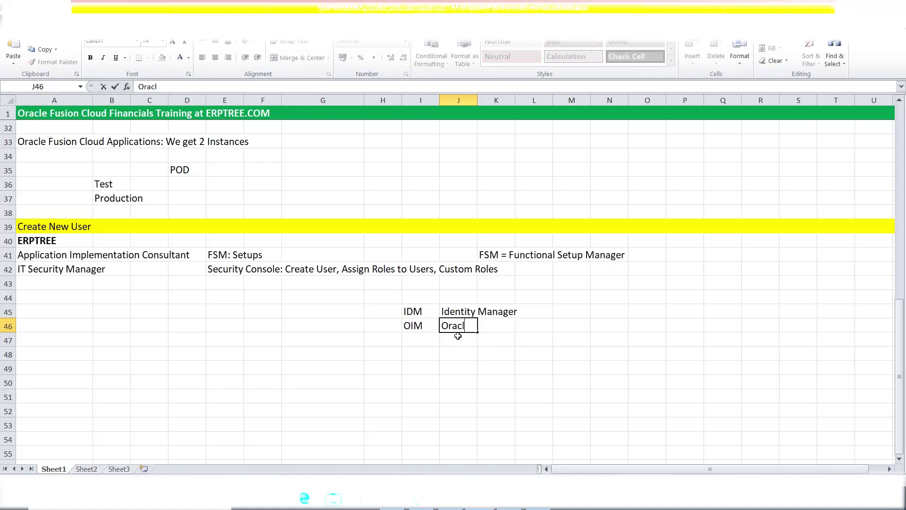
type("e Identity Manager")
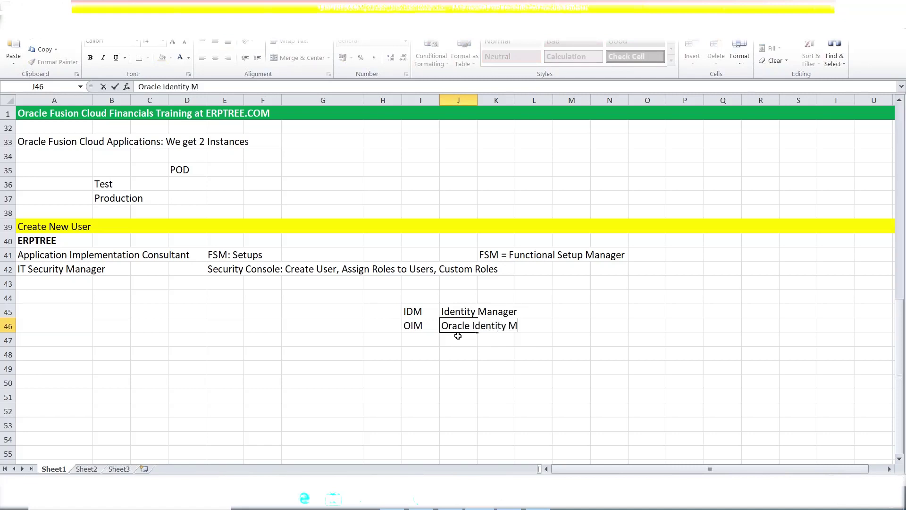
left_click(428, 343)
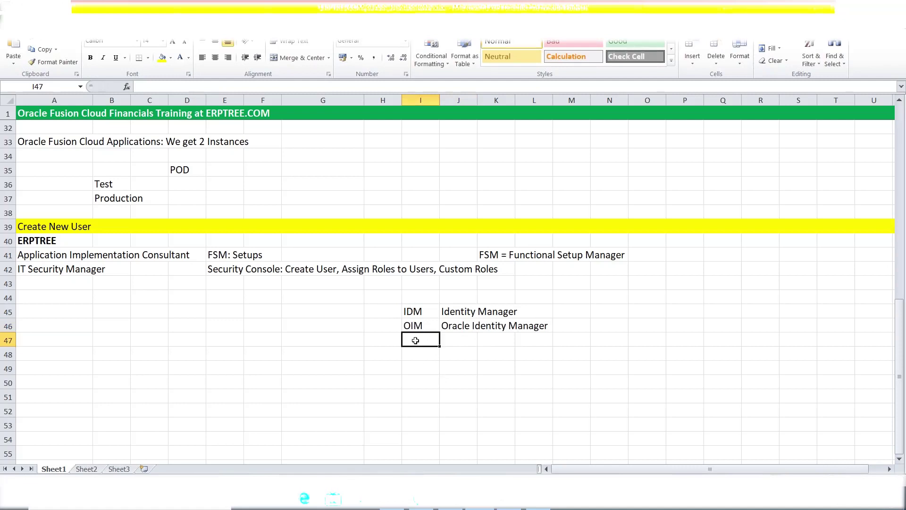
left_click_drag(415, 312, 553, 336)
left_click(415, 313)
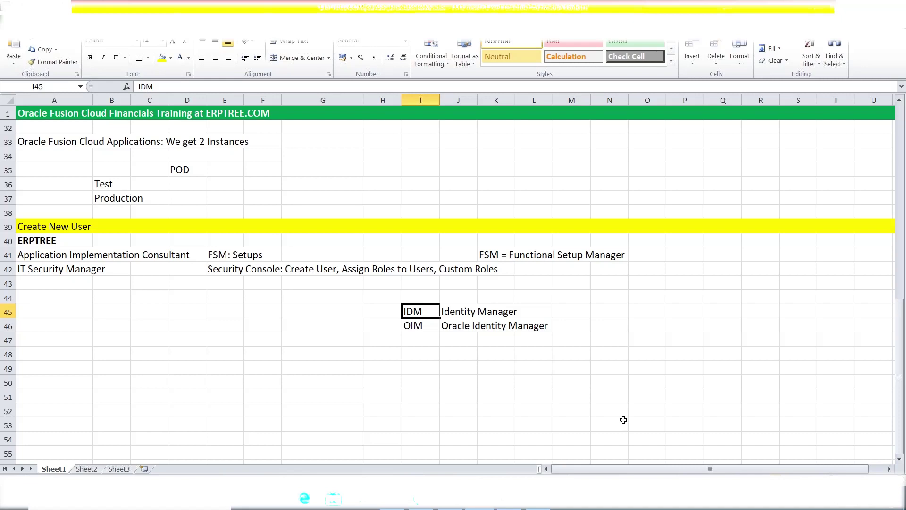
Add the release labels R10 and R11 in cells K49 and K50
left_click(480, 372)
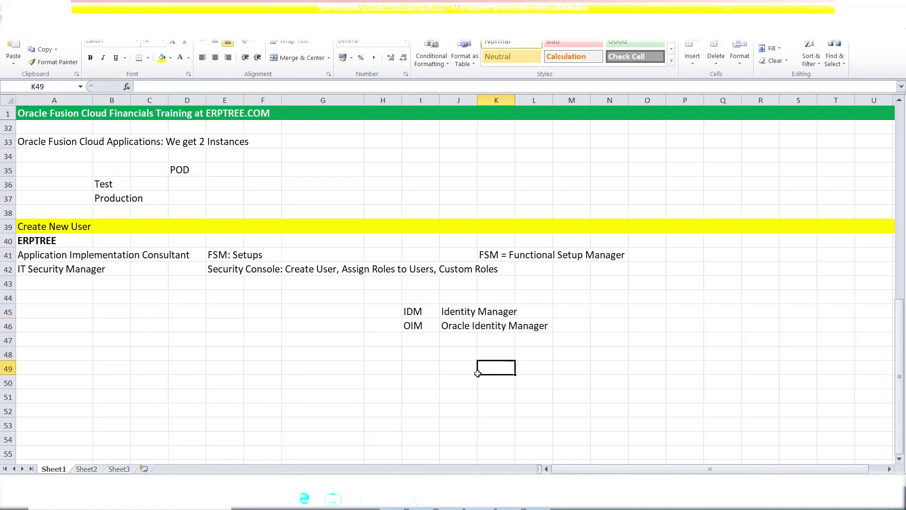
type("R10")
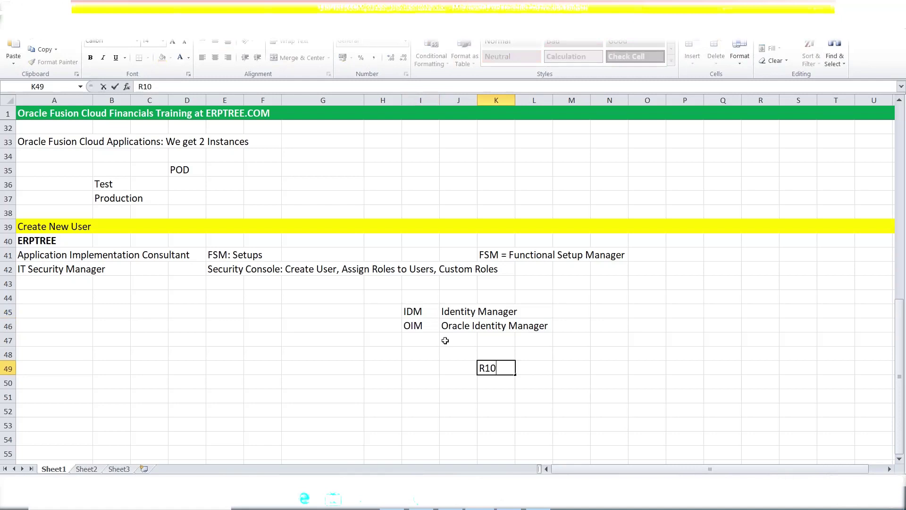
left_click(419, 311)
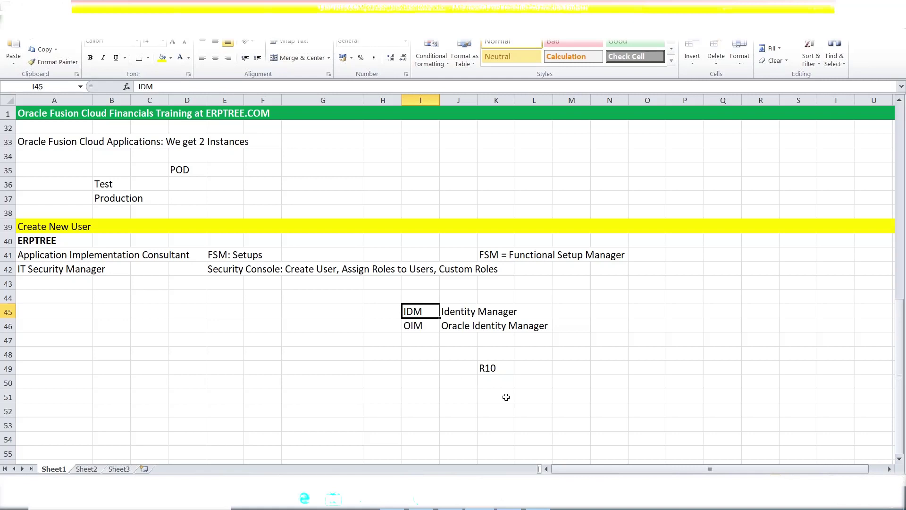
left_click(494, 381)
type("R")
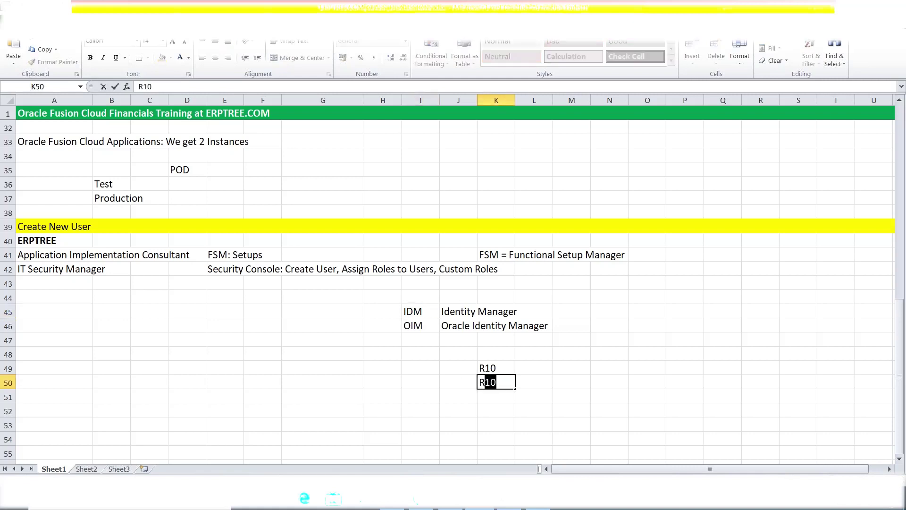
type("11")
left_click(572, 383)
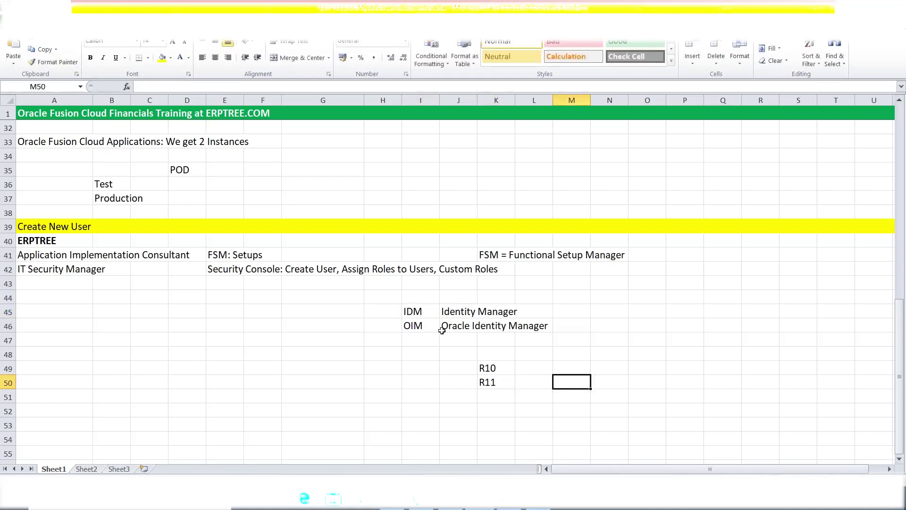
left_click_drag(420, 315, 501, 313)
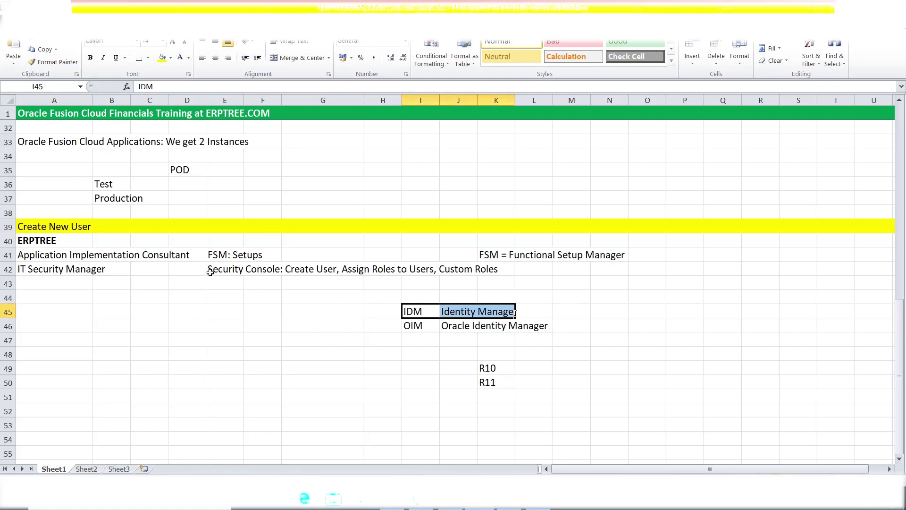
Leave the Excel IDM/OIM notes and return to the browser's Security Console Roles page
left_click(276, 286)
key("alt+Tab")
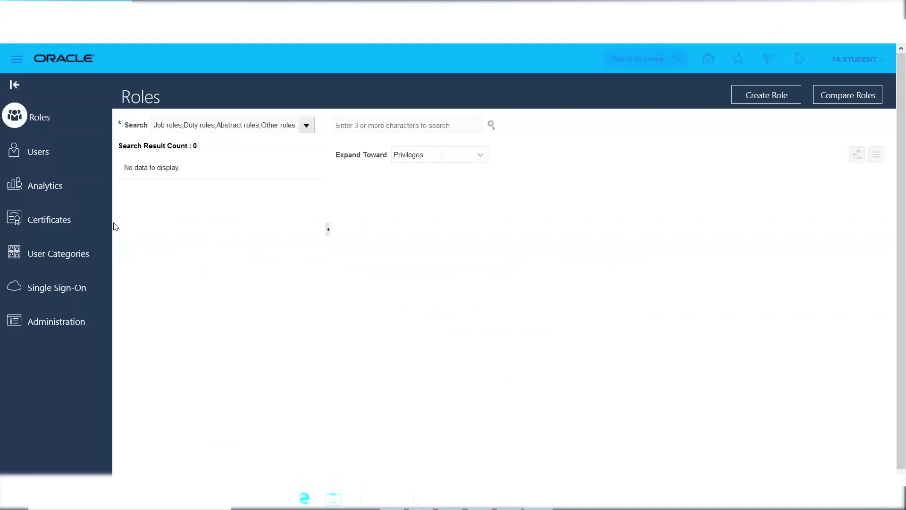
Open a blank Add User Account form from Users, then go back to the Excel notes
left_click(38, 154)
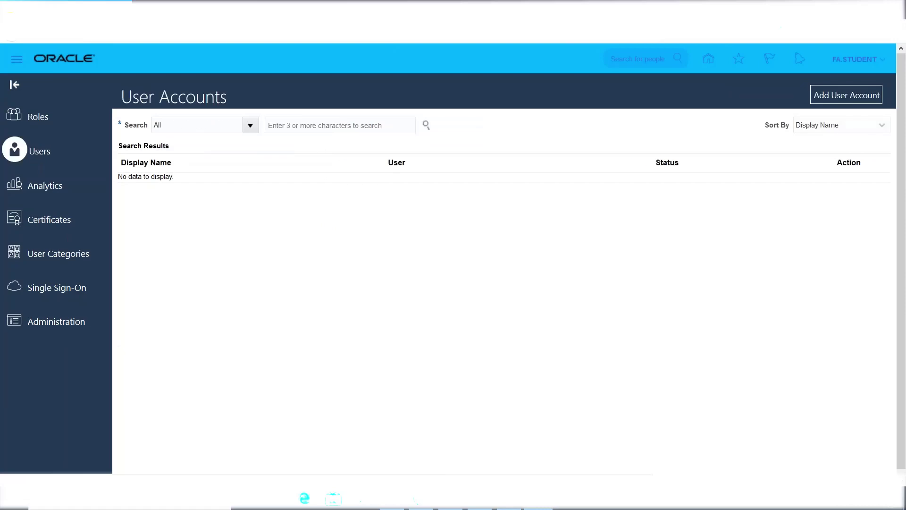
left_click(834, 98)
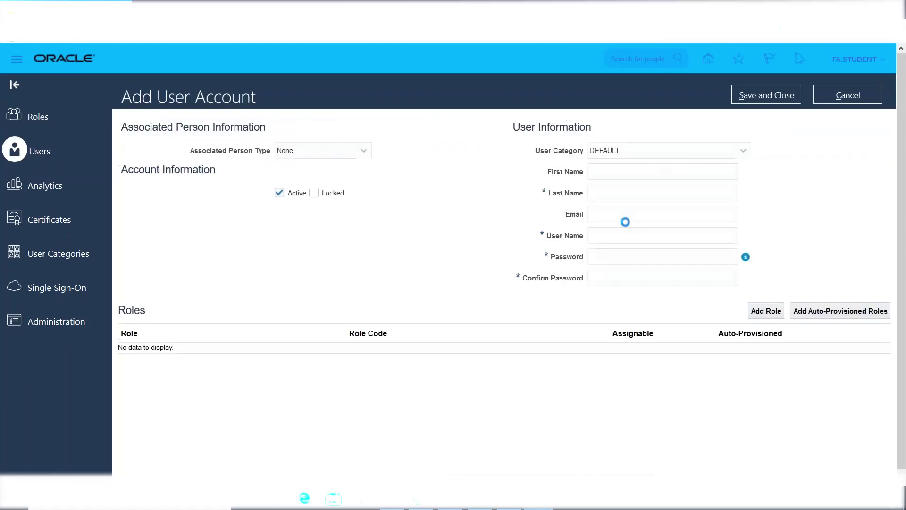
left_click(605, 193)
key("alt+Tab")
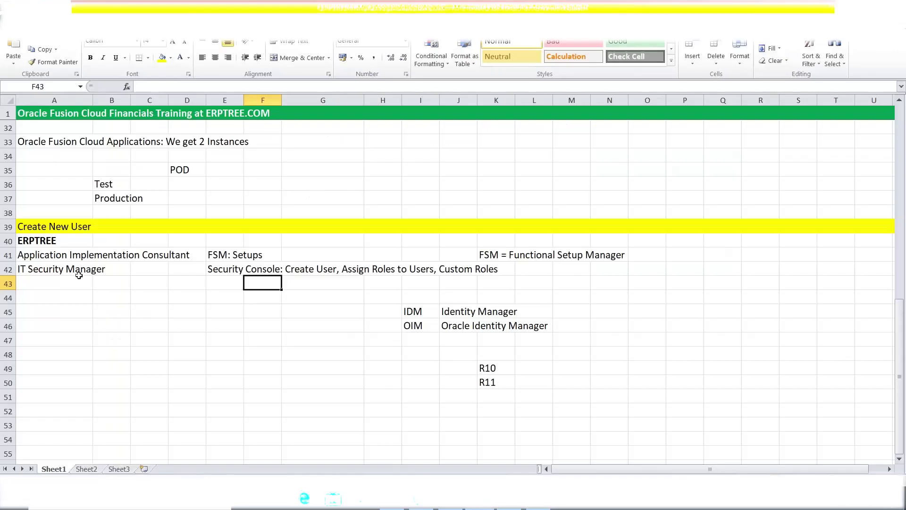
Highlight the two planned role names in A41:A42, then return to the Add User Account form
left_click_drag(26, 257, 32, 270)
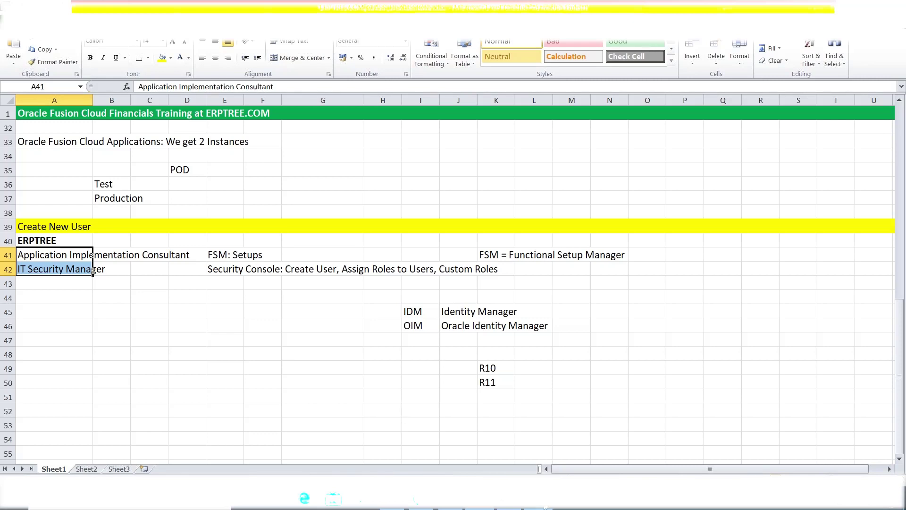
key("alt+Tab")
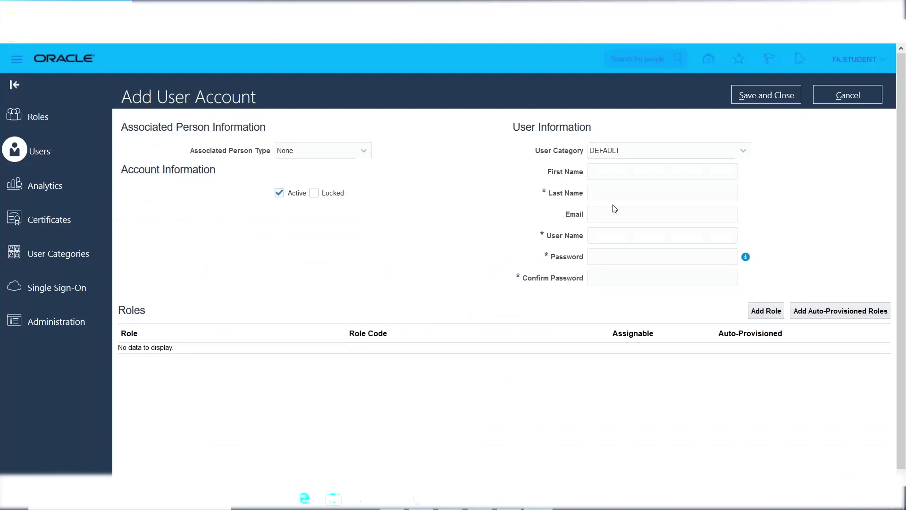
Enter ERPTREE as the last name so the user name auto-fills as ERPTREE
type("ERPTREE")
key("Tab")
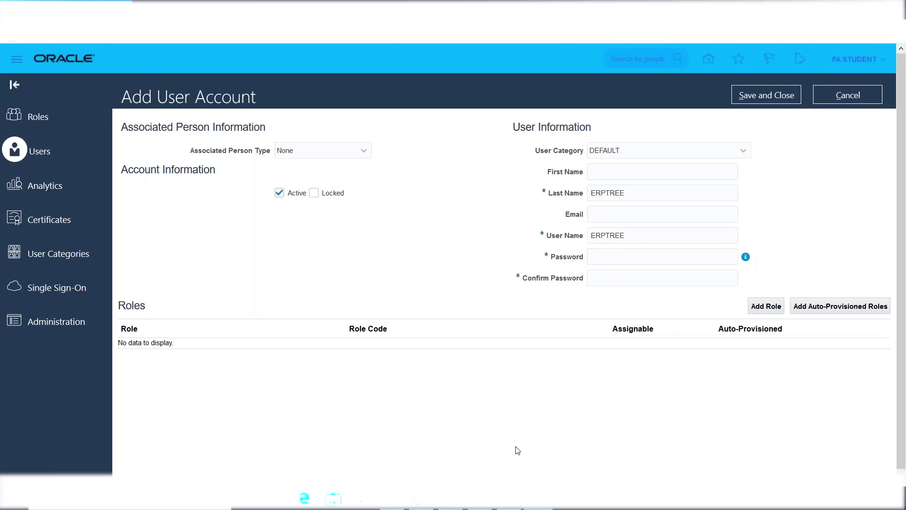
In Excel, review the Application Implementation Consultant and IT Security Manager role entries
key("alt+Tab")
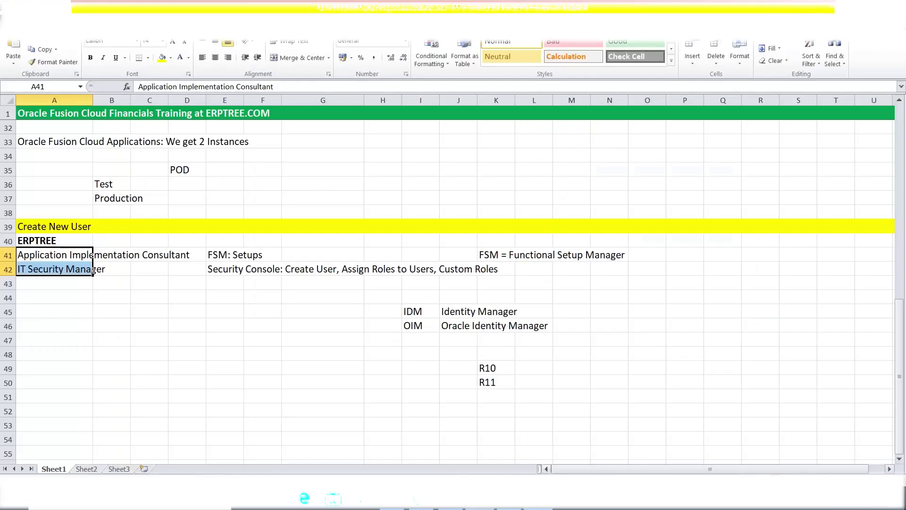
left_click(54, 257)
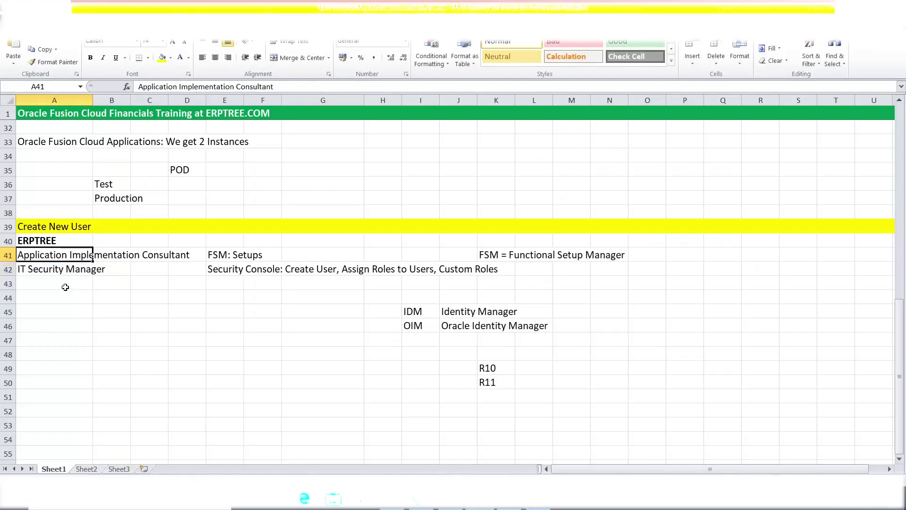
left_click(44, 269)
left_click_drag(43, 255, 43, 271)
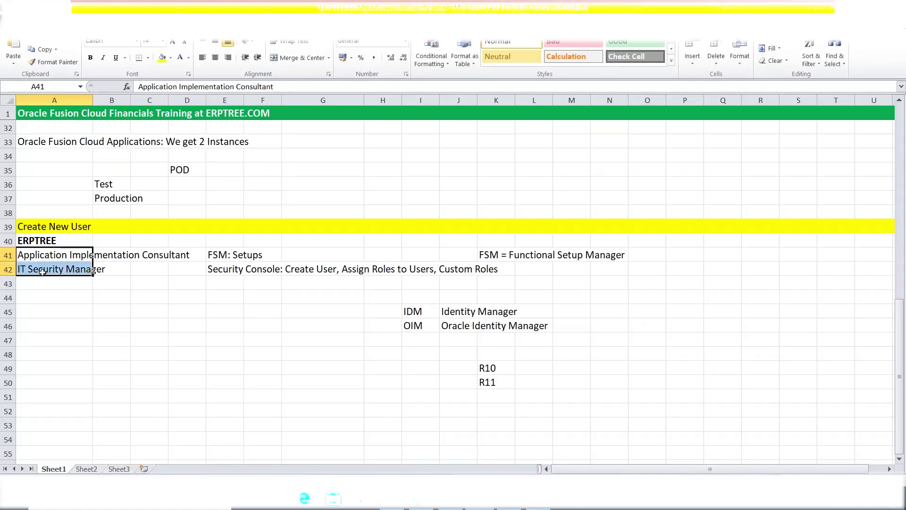
left_click(190, 166)
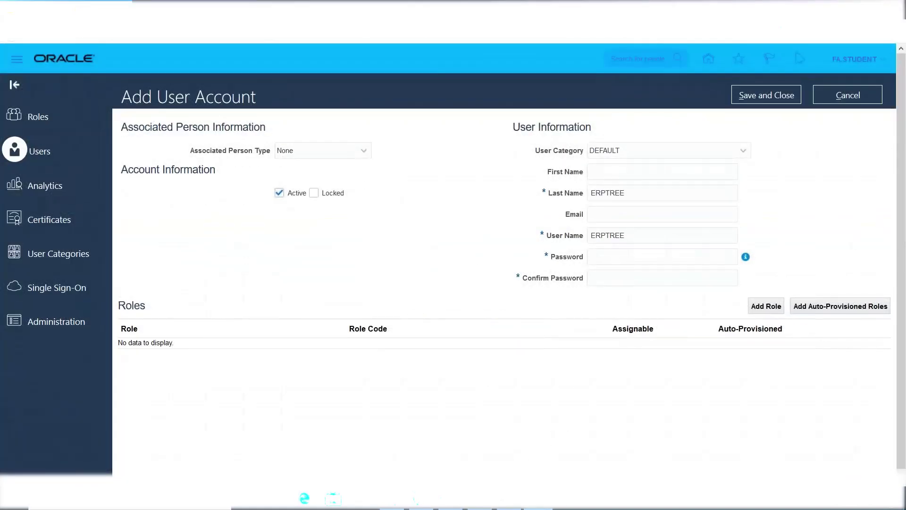
Open Add Role Membership and search for 'Application Implementation'
left_click(764, 307)
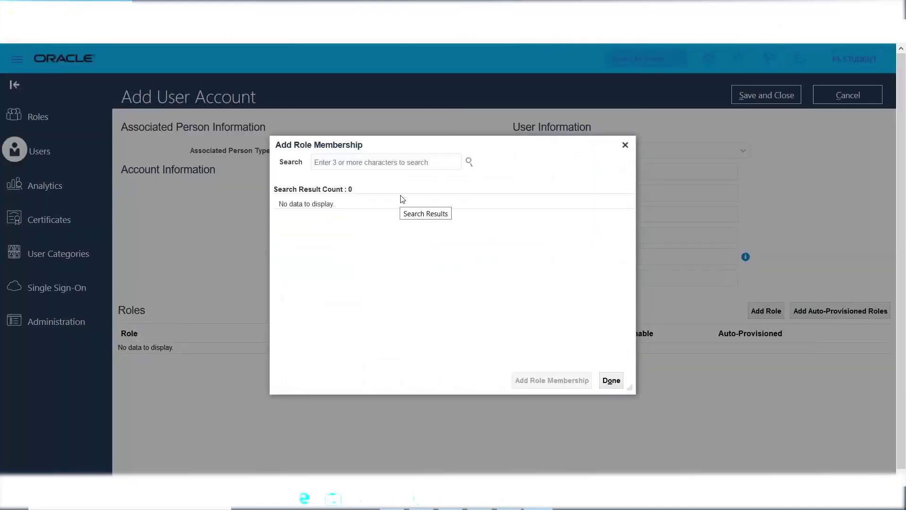
type("Applica")
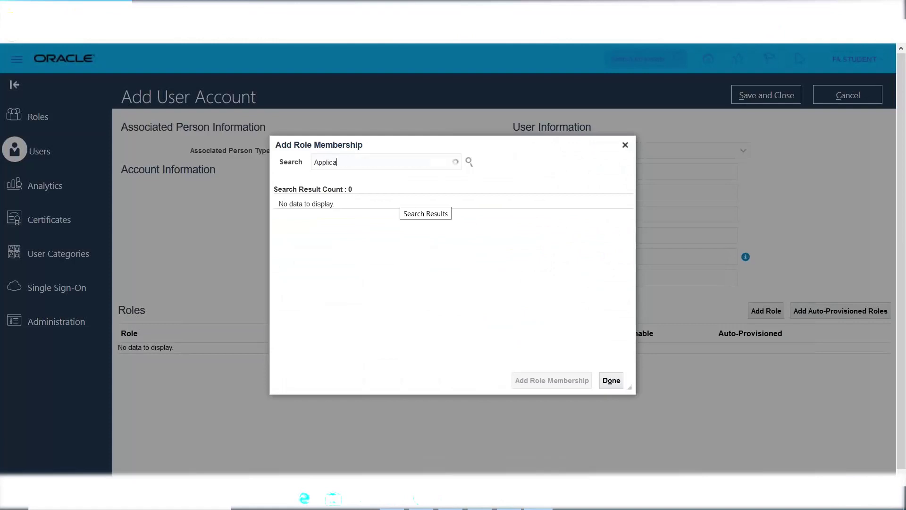
type("tion Impleme")
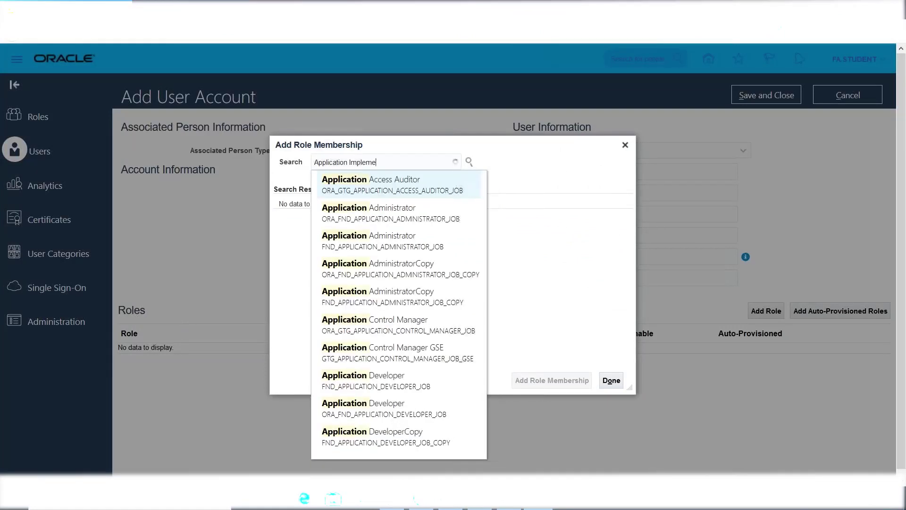
type("ntation")
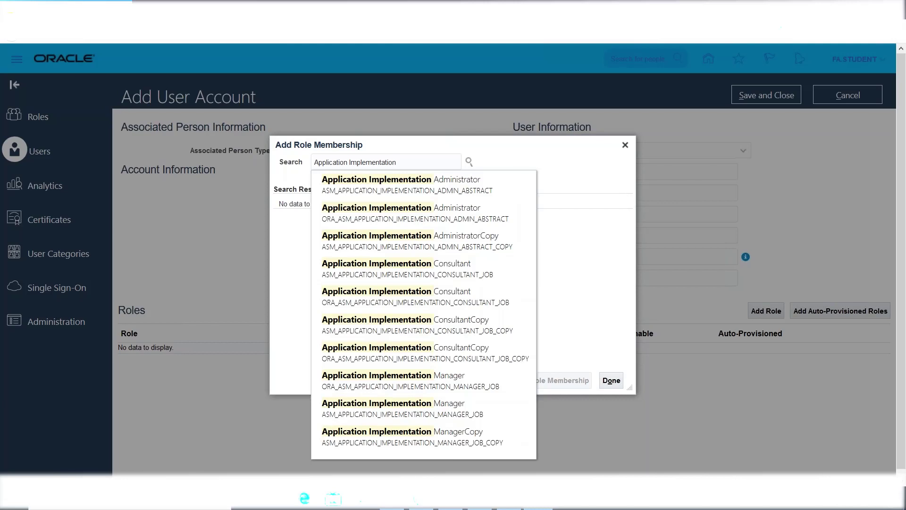
Add the Application Implementation Consultant role to ERPTREE and close the role dialog
type("ONS")
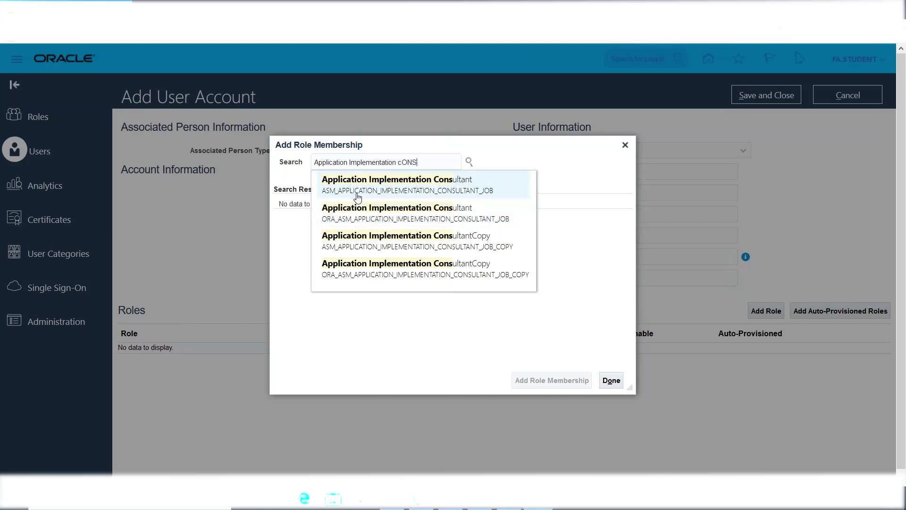
left_click(372, 187)
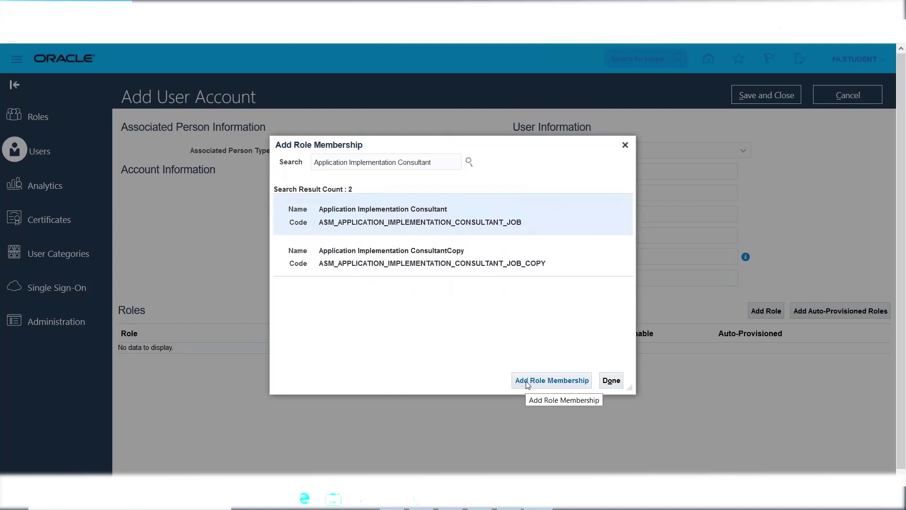
left_click(527, 382)
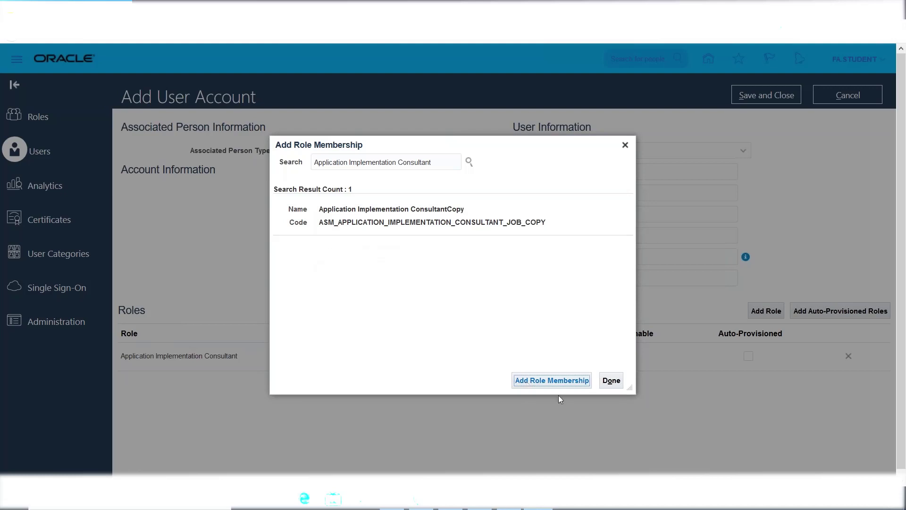
left_click(615, 382)
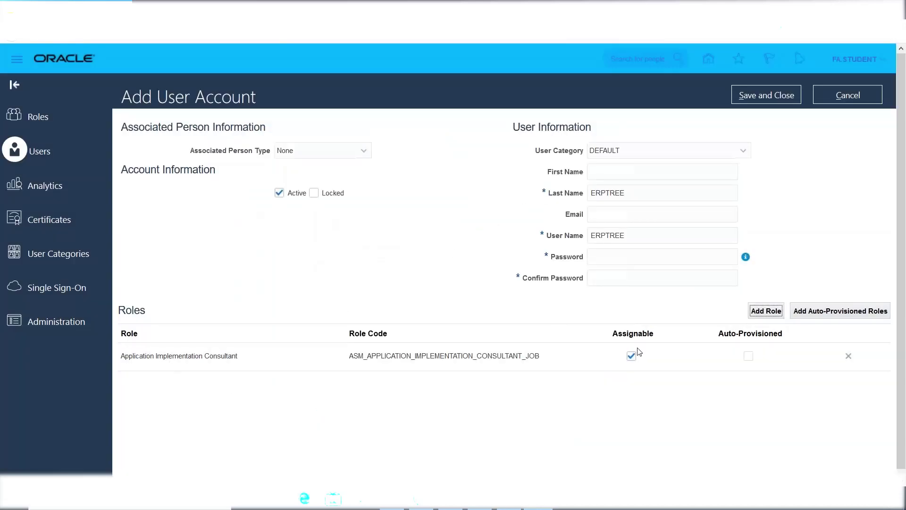
Search 'IT SECU' and add the IT Security Manager role to the ERPTREE account
left_click(765, 311)
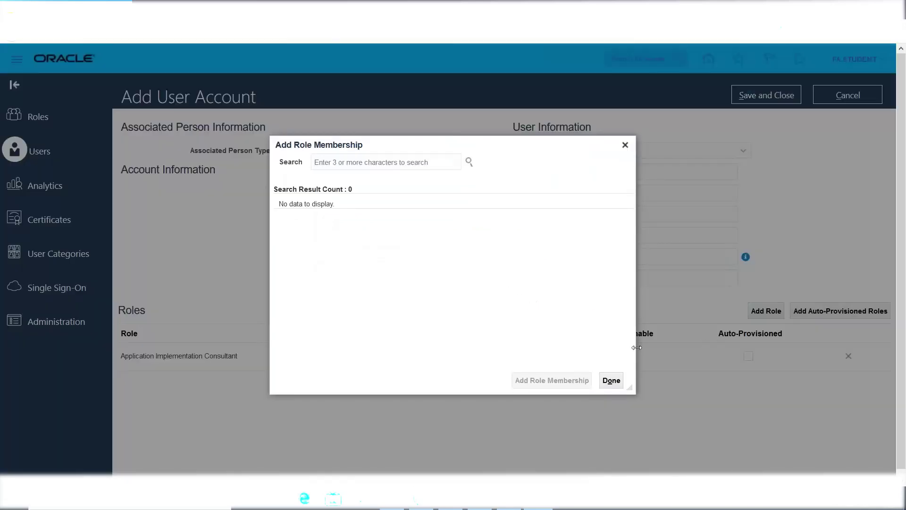
left_click(322, 157)
type("IT SECU")
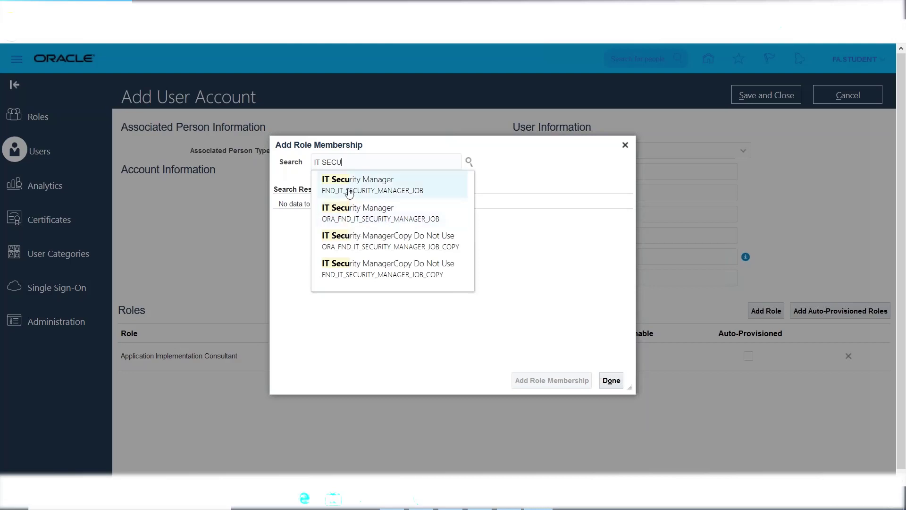
left_click(345, 216)
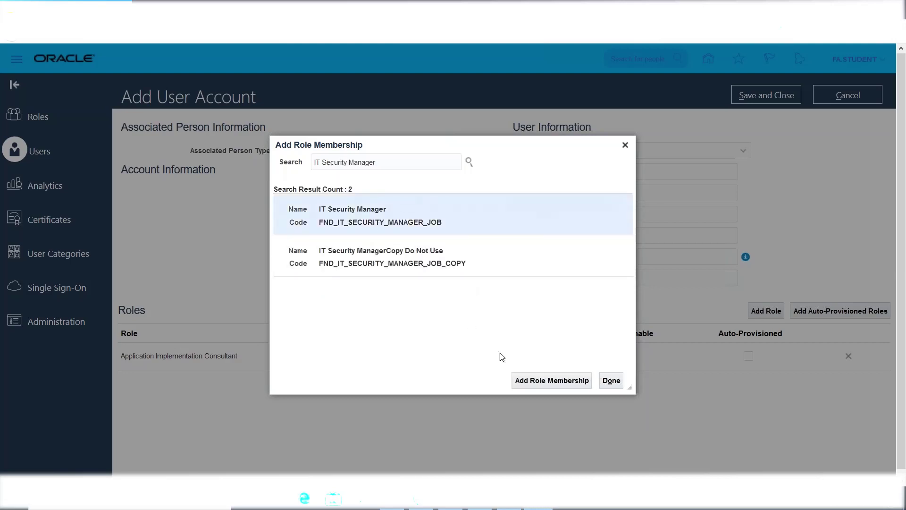
left_click(535, 381)
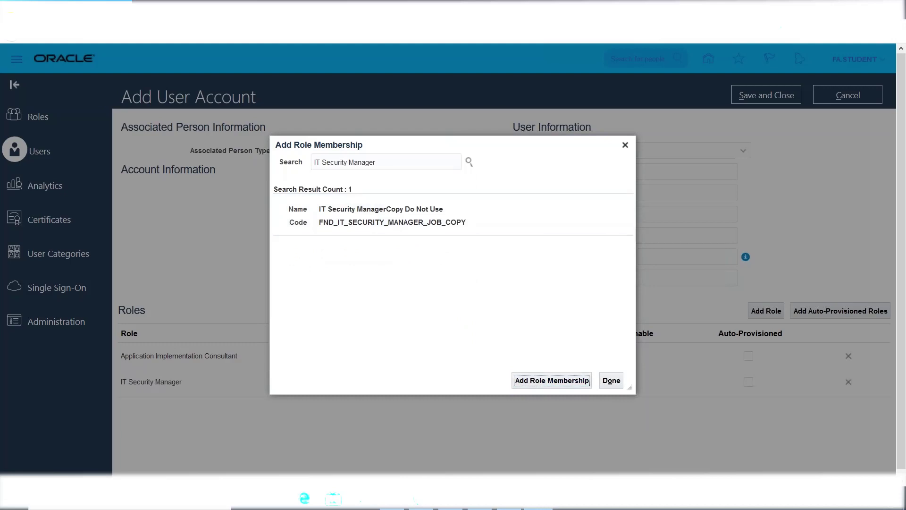
left_click(611, 381)
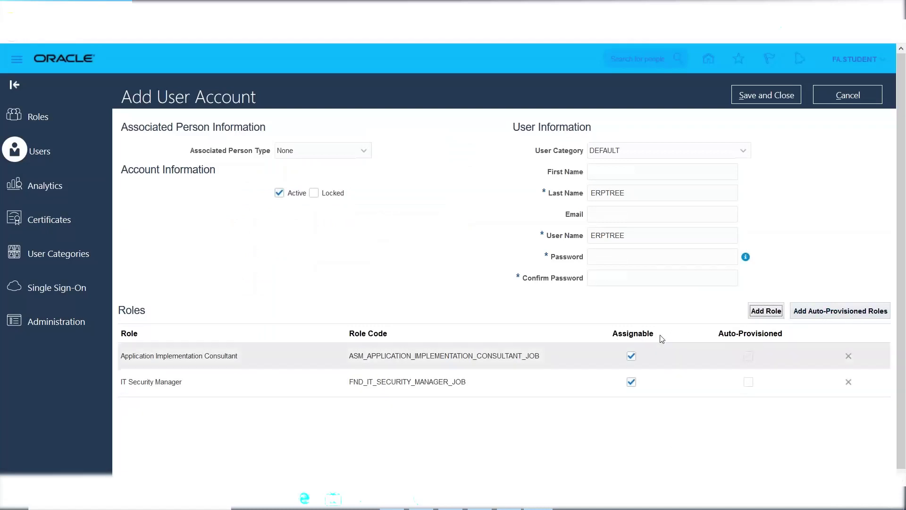
Enter and confirm the account password, then save and close the ERPTREE user
left_click(614, 254)
type("Welcome1")
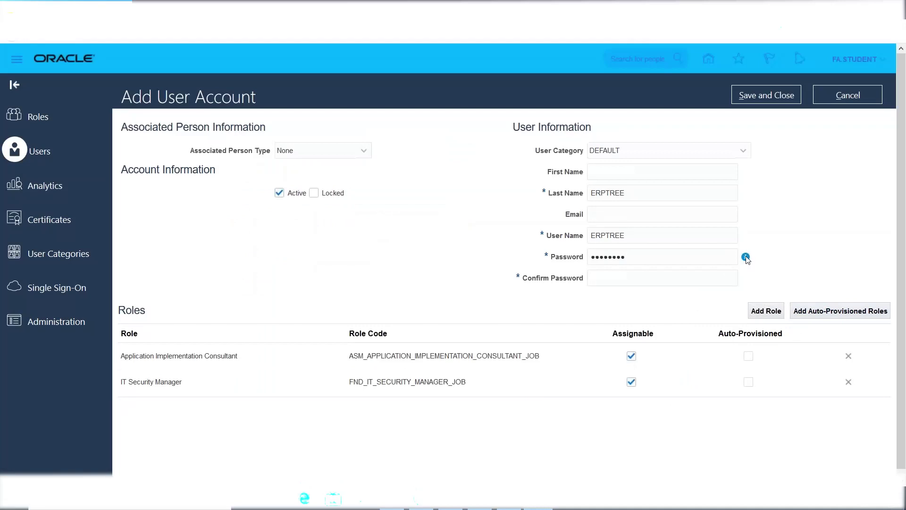
mouse_move(746, 258)
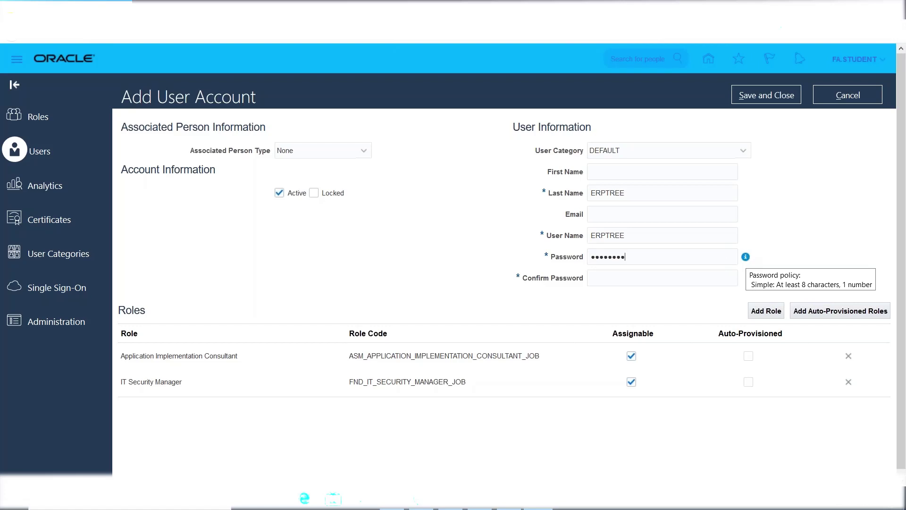
left_click(610, 282)
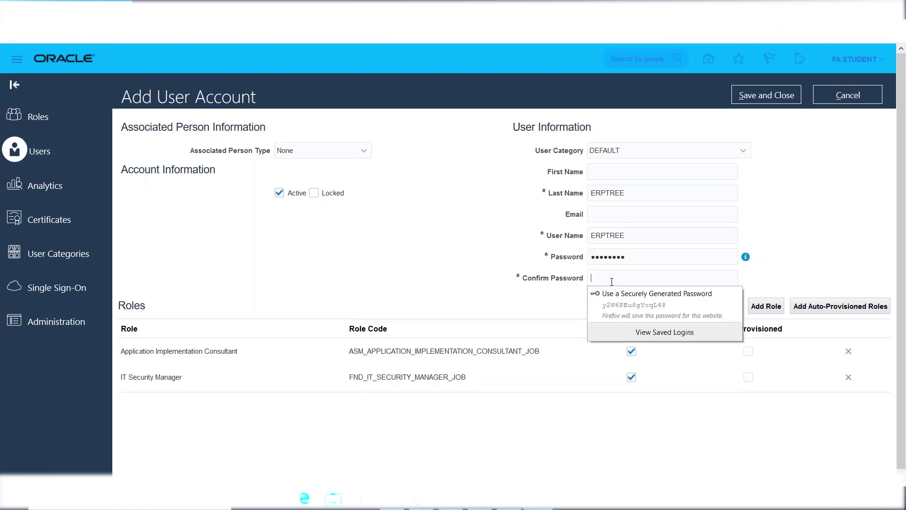
type("•••••••")
key("BackSpace")
key("BackSpace")
key("BackSpace")
key("BackSpace")
key("BackSpace")
key("BackSpace")
key("BackSpace")
key("BackSpace")
type("••••••••")
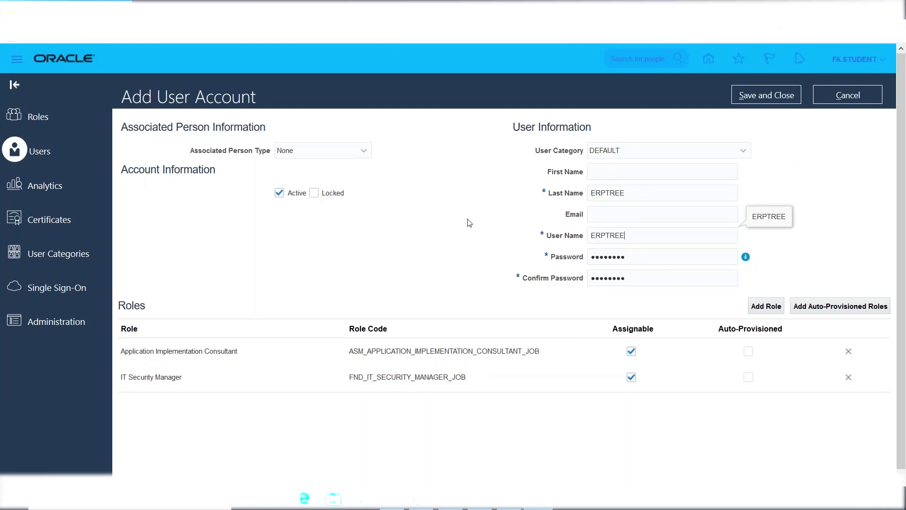
left_click(754, 96)
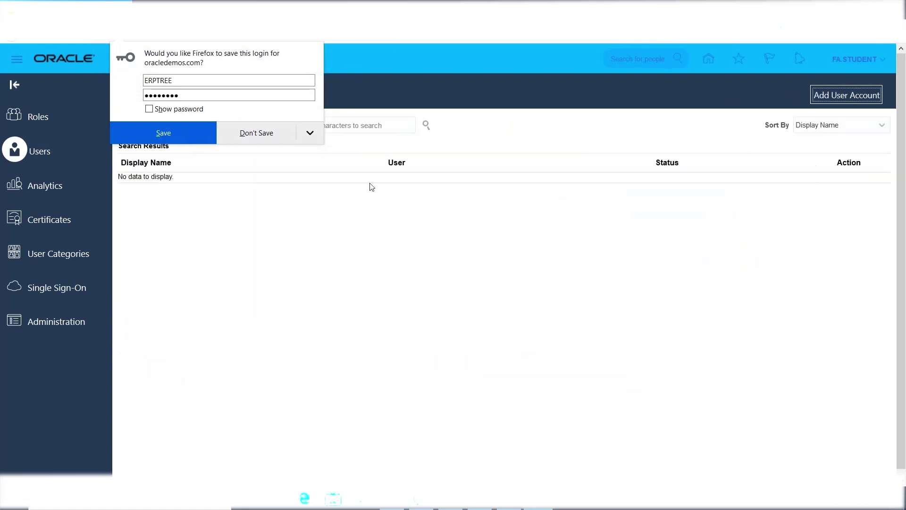
Decline the browser's save-login prompt and search User Accounts for ERPTREE
left_click(257, 133)
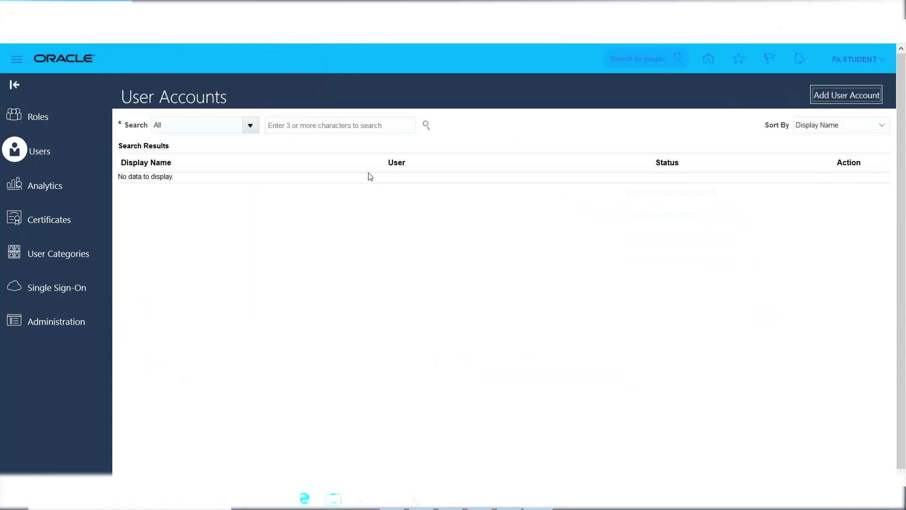
left_click(321, 124)
type("ERPTREE")
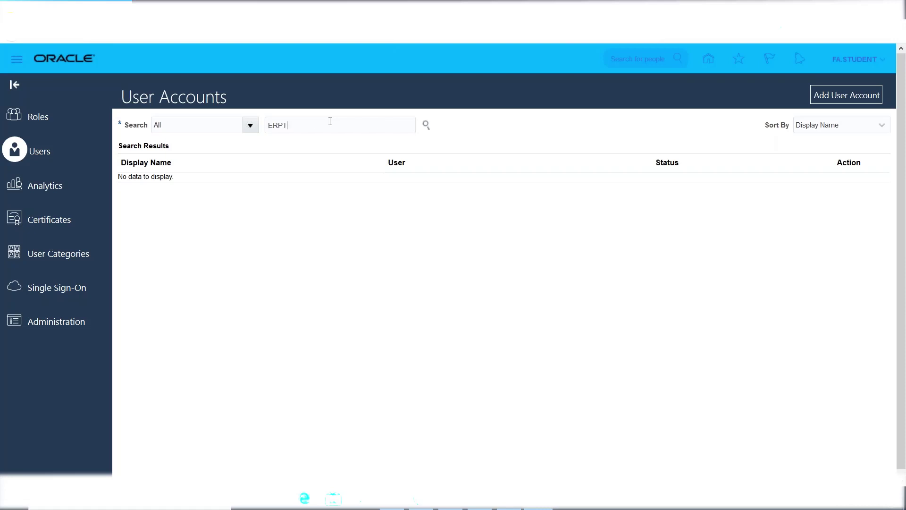
left_click(426, 125)
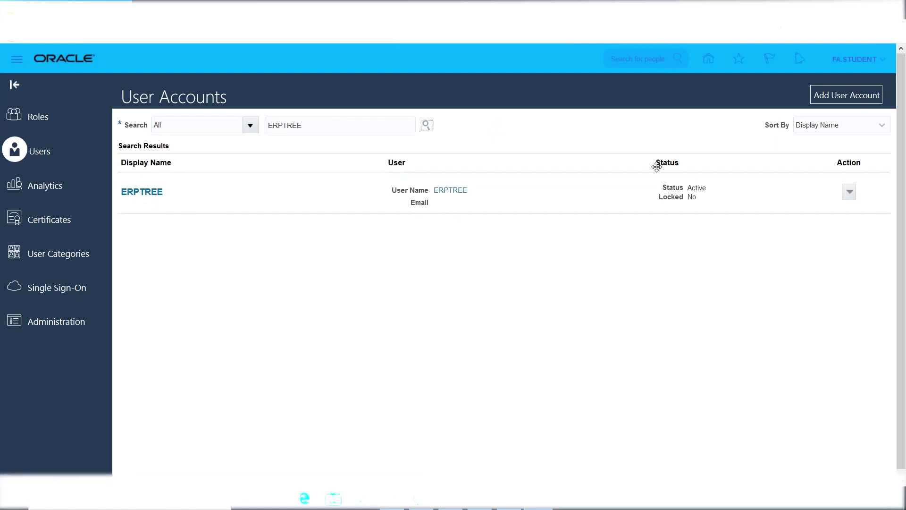
Point out ERPTREE's Active, unlocked status, then bring up its Action menu
double_click(703, 188)
double_click(690, 197)
left_click(849, 191)
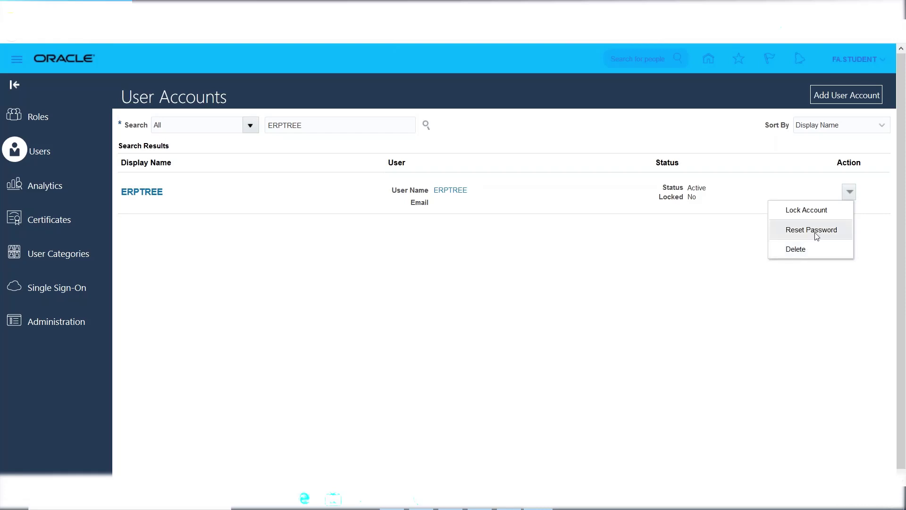
Reset ERPTREE's password manually, entering and confirming a new password, then submit
left_click(809, 235)
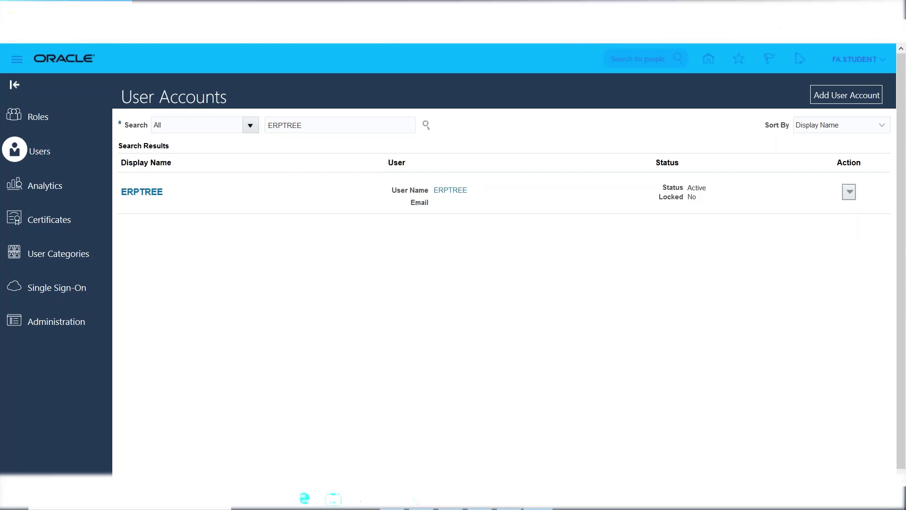
left_click(279, 226)
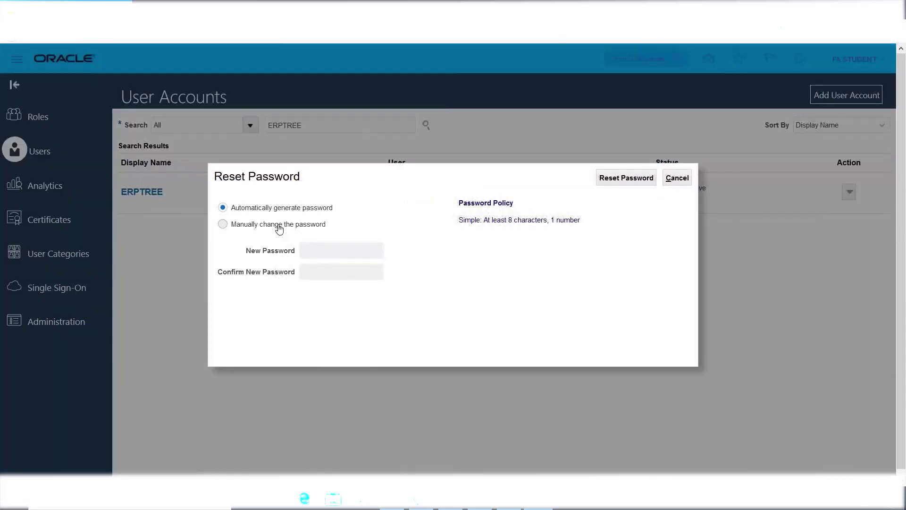
left_click(347, 251)
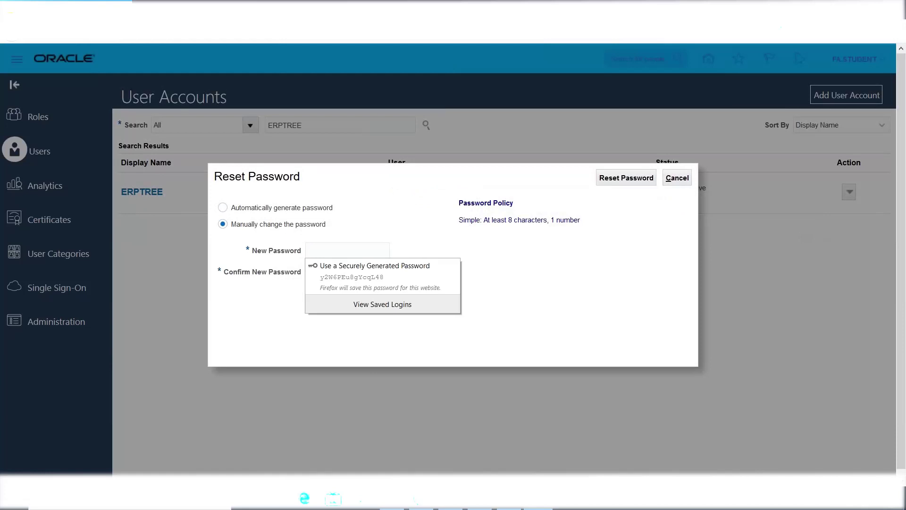
type("Welcome12")
key("Tab")
type("Welcome12")
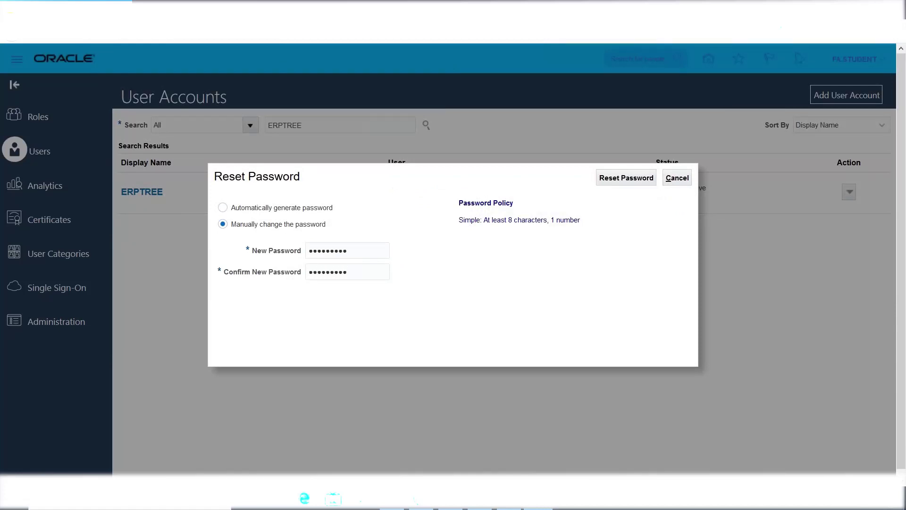
left_click(626, 178)
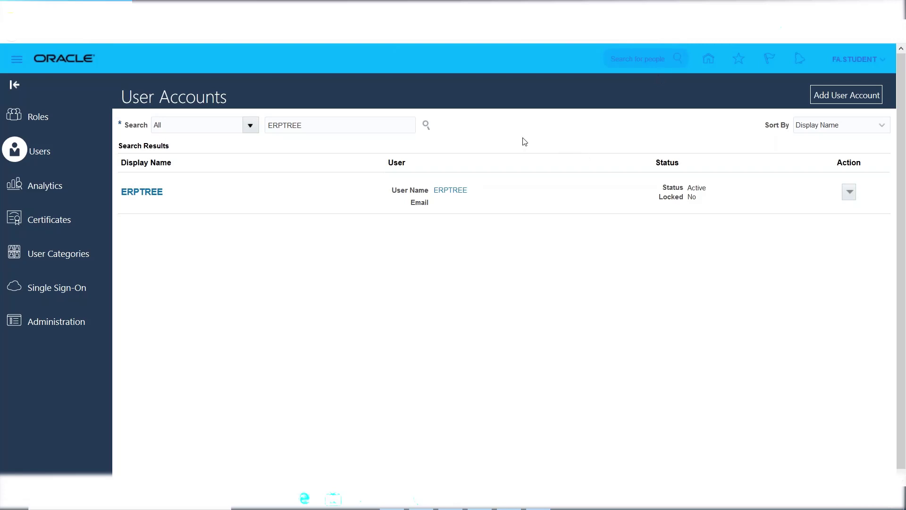
Sign out of Oracle Fusion Cloud, declining the browser password save, and confirm single sign-off
left_click(849, 60)
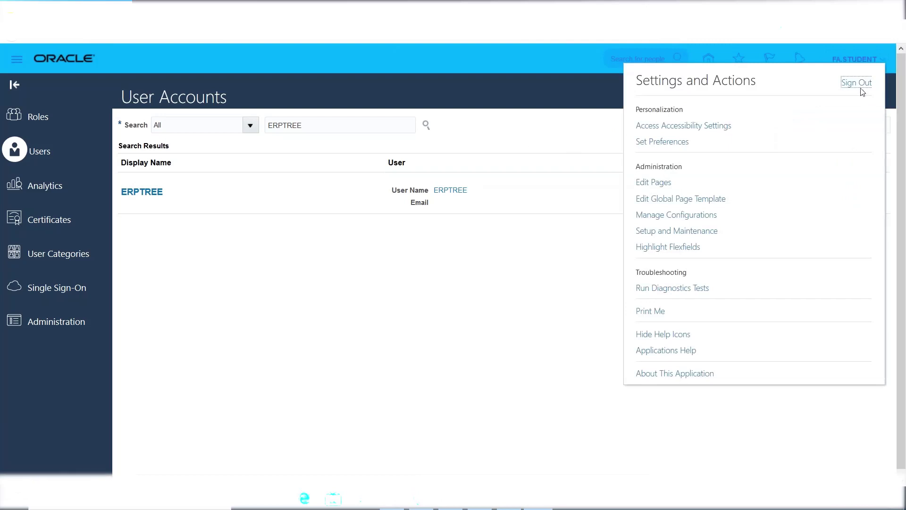
left_click(857, 83)
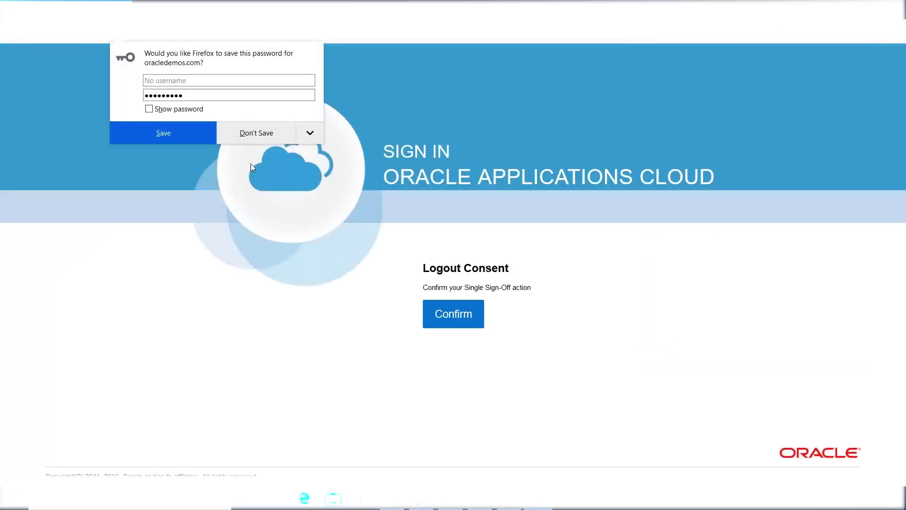
left_click(255, 137)
left_click(441, 314)
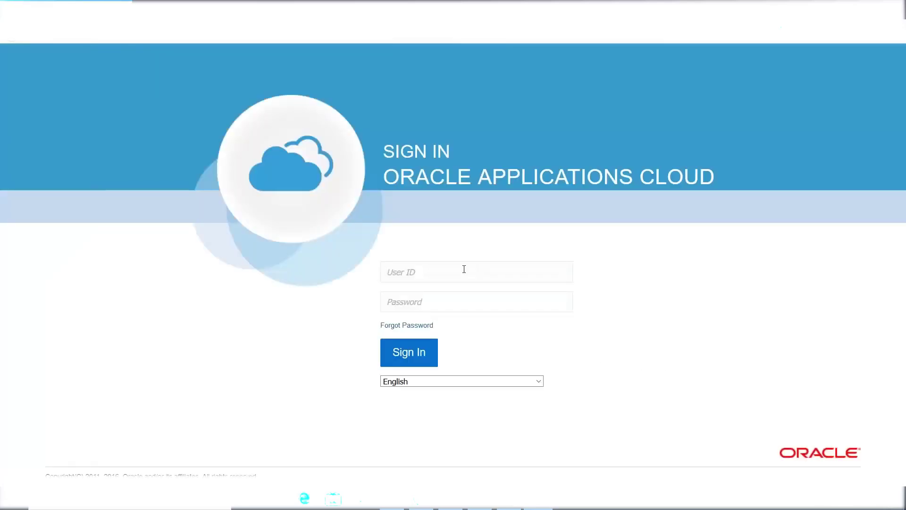
Enter ERPTREE as User ID with a partial password, then clear the User ID
left_click(464, 269)
type("ERPTREE")
key("Tab")
type("••")
double_click(464, 269)
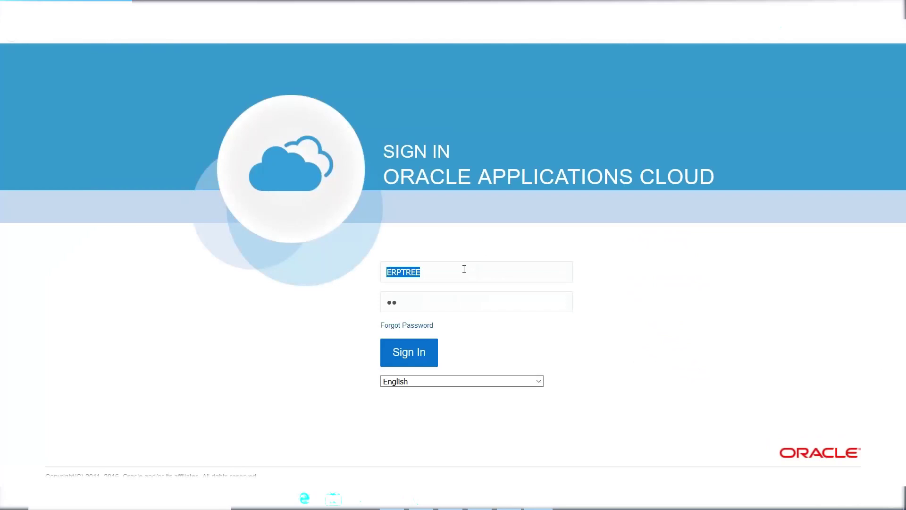
key("BackSpace")
In the Excel notes, highlight the ERPTREE heading in A40 and its roles in A41:A42
key("alt+Tab")
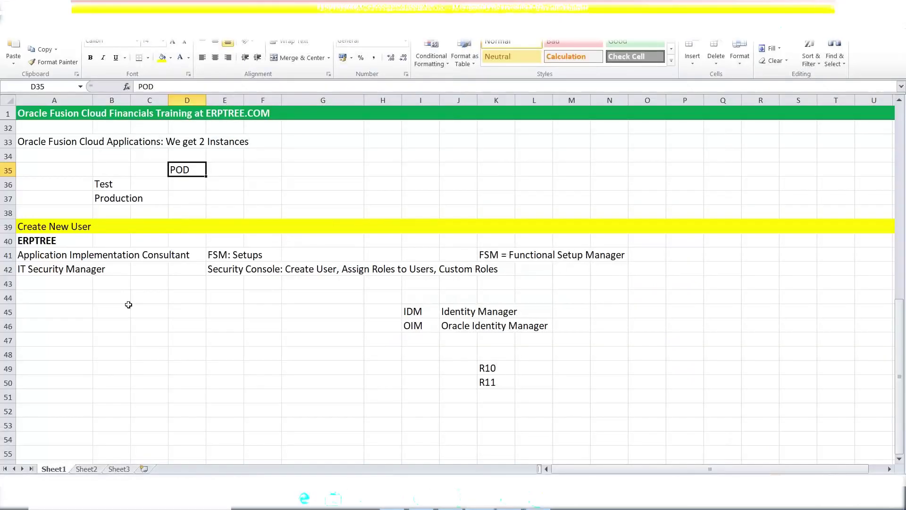
left_click(39, 247)
left_click_drag(38, 258, 39, 269)
left_click(28, 242)
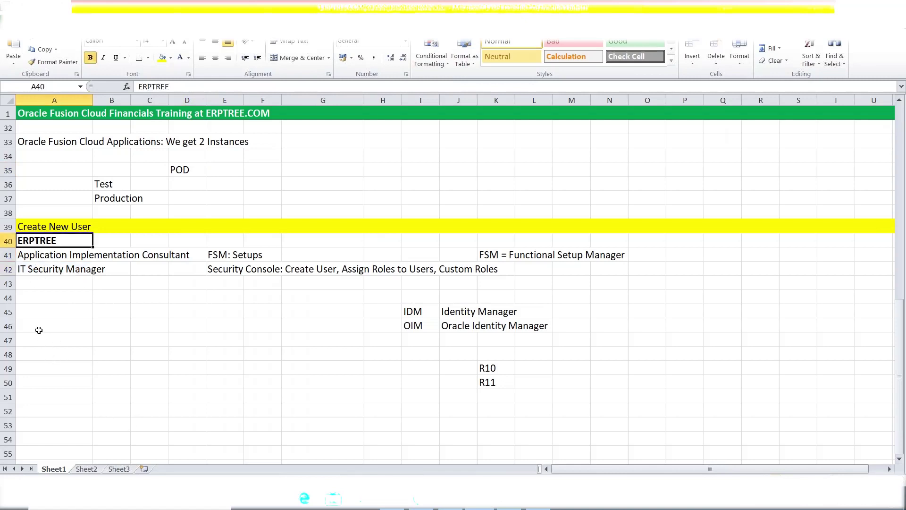
Add the note 'Run LDAP Job' in cell A46 and highlight the word LDAP
left_click(35, 325)
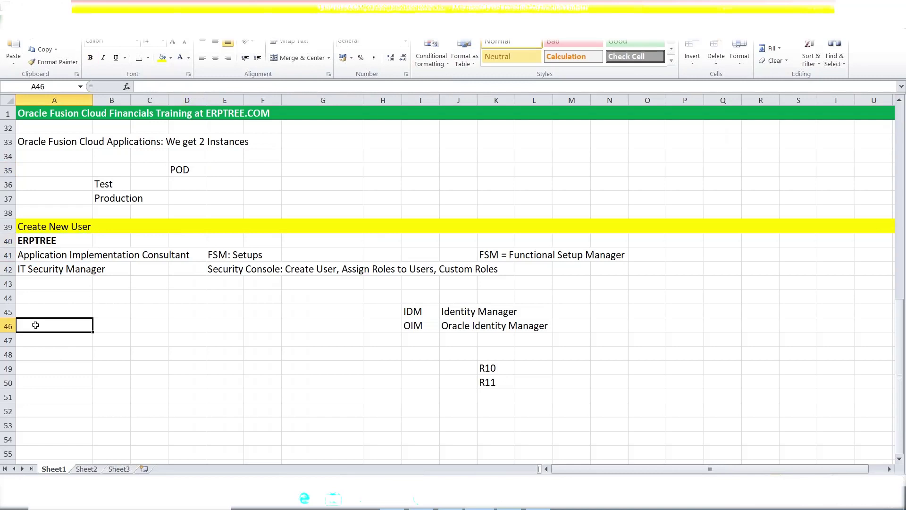
type("Run ")
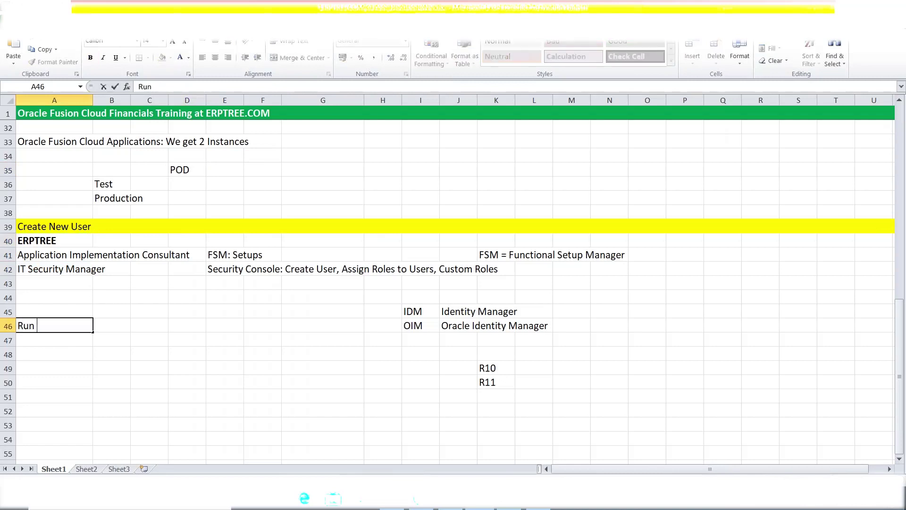
type("LDAP Job")
left_click(40, 337)
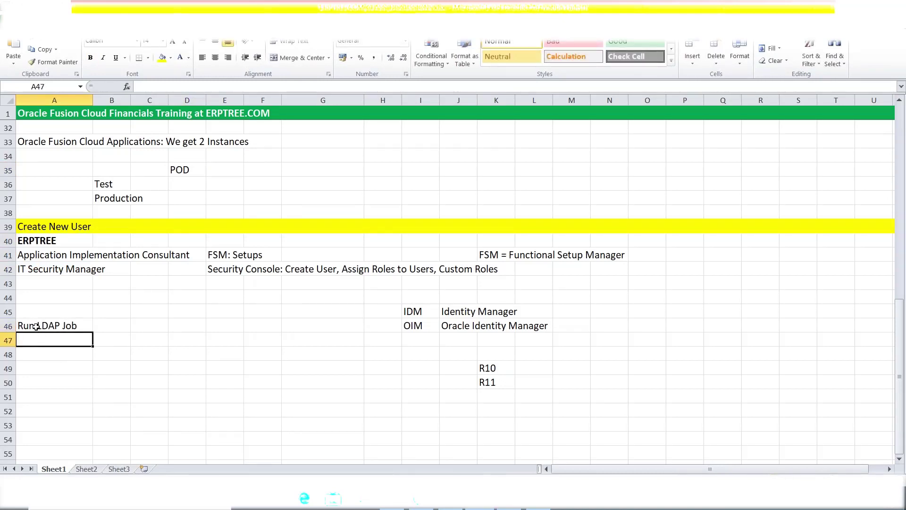
left_click(36, 325)
double_click(37, 325)
key("shift+Right")
key("shift+Right")
key("shift+Right")
key("shift+Right")
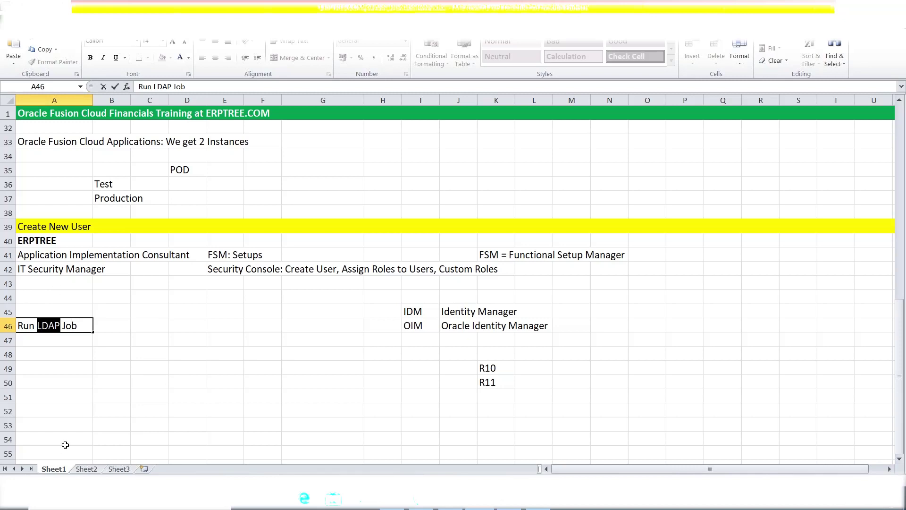
Reselect the role entries A41:A42 alongside the Run LDAP Job note in A46
left_click(34, 257)
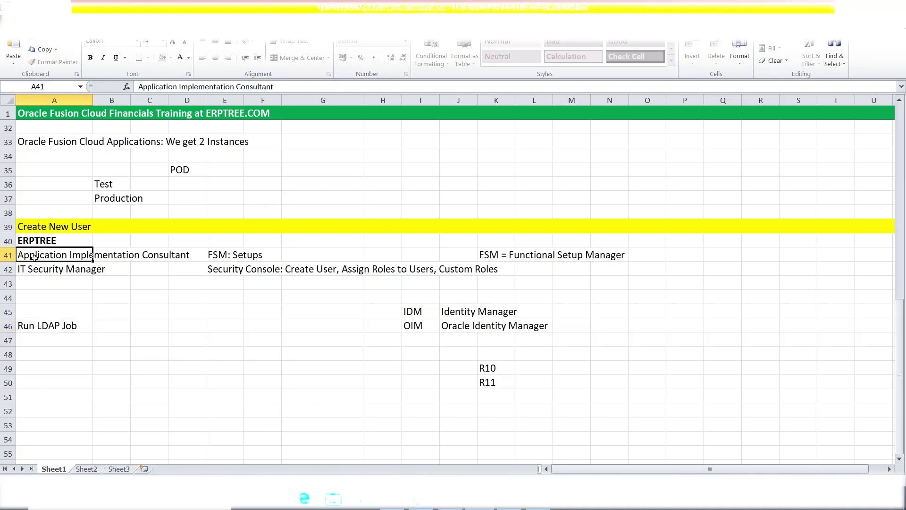
left_click_drag(34, 257, 34, 268)
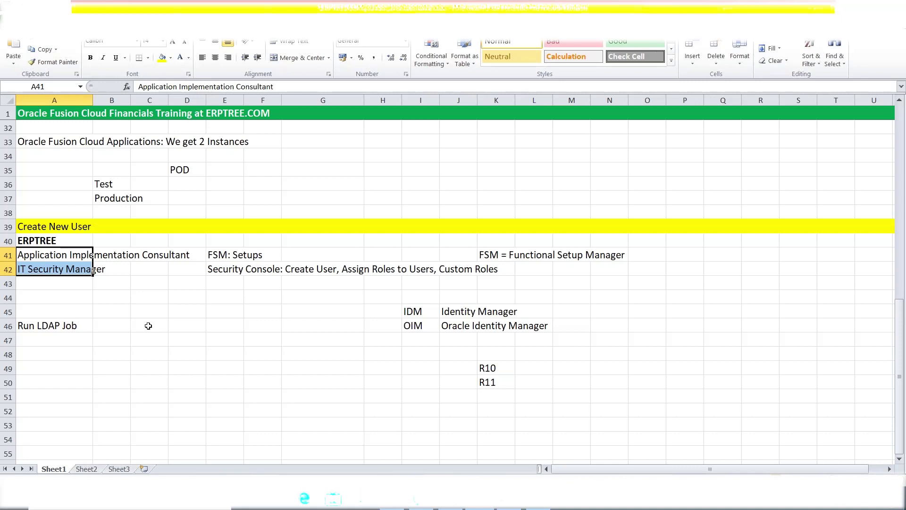
left_click(49, 323)
left_click_drag(47, 255, 46, 269)
Sign in to Oracle Applications Cloud as FA.STUDENT with the account password, declining Firefox's save prompt
key("alt+Tab")
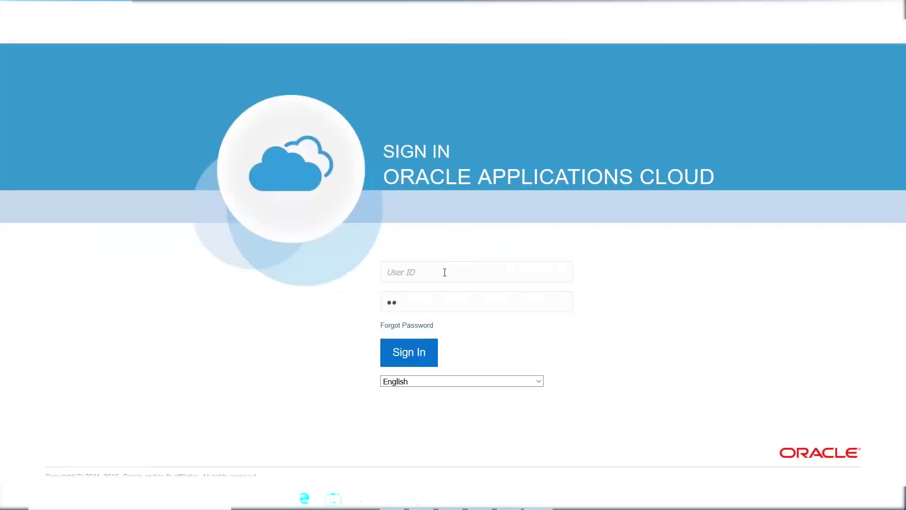
type("FA.STUDENT")
key("Tab")
type("Welcome1")
key("BackSpace")
key("BackSpace")
key("BackSpace")
key("BackSpace")
key("BackSpace")
key("BackSpace")
key("BackSpace")
key("BackSpace")
double_click(444, 273)
left_click(441, 309)
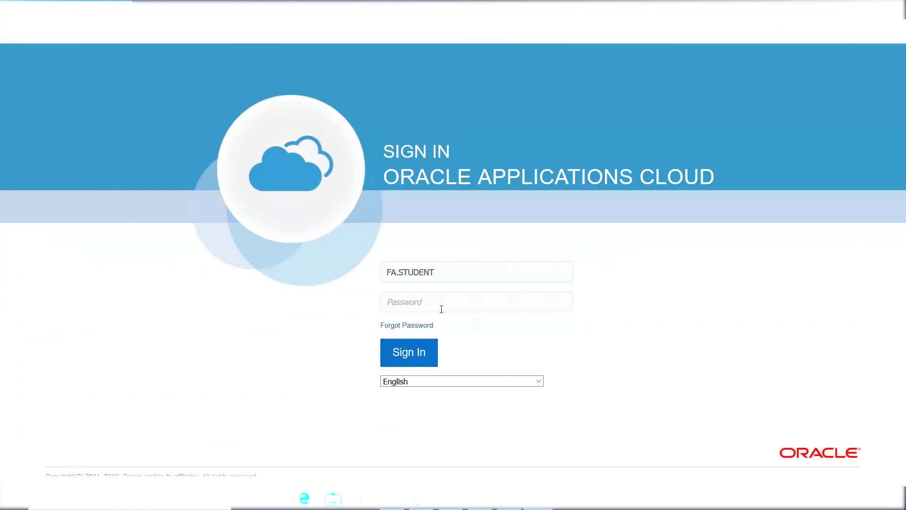
type("••••••••")
key("Return")
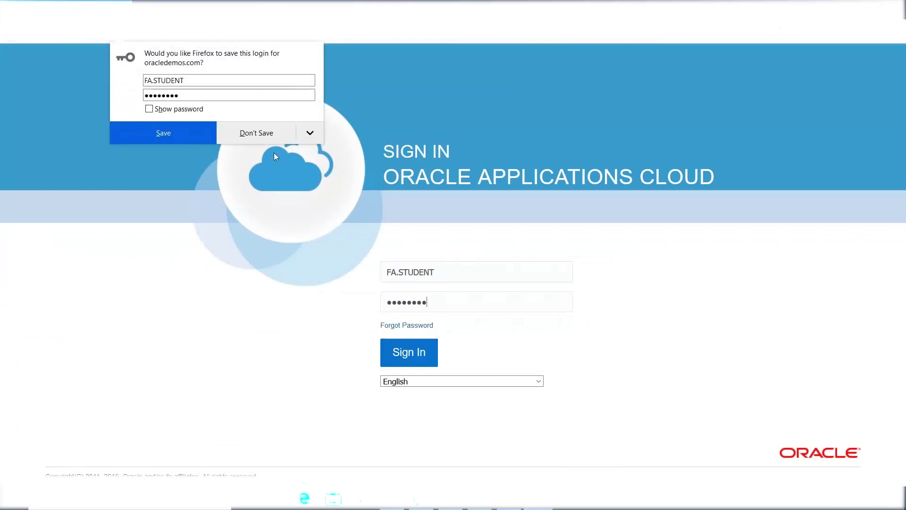
left_click(258, 132)
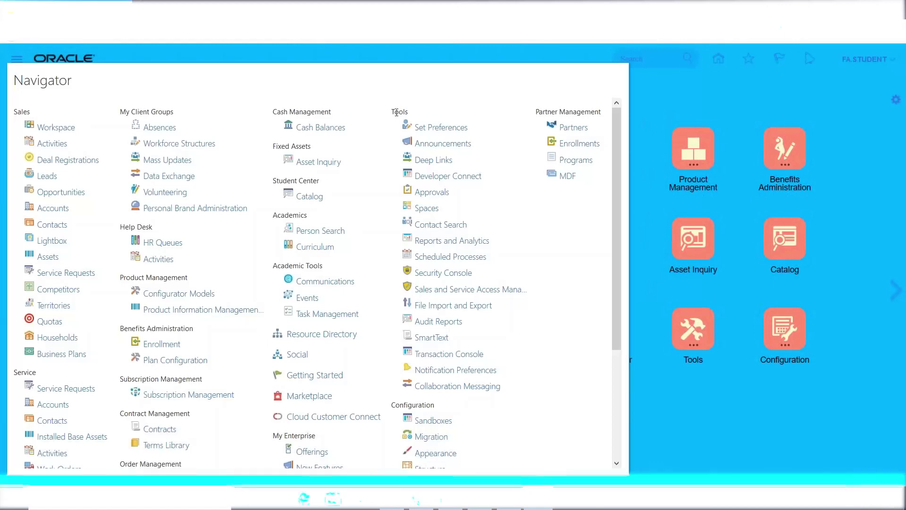
Open Scheduled Processes from the Navigator's Tools group
double_click(398, 111)
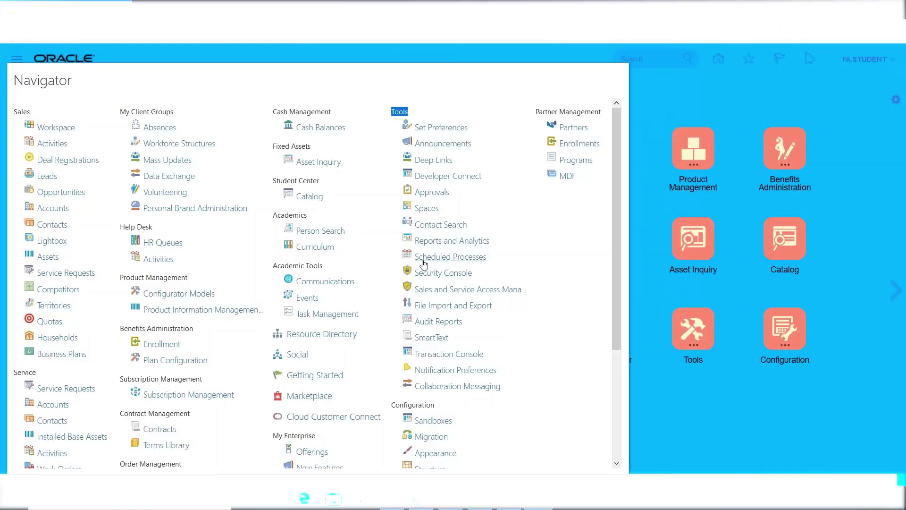
left_click(444, 259)
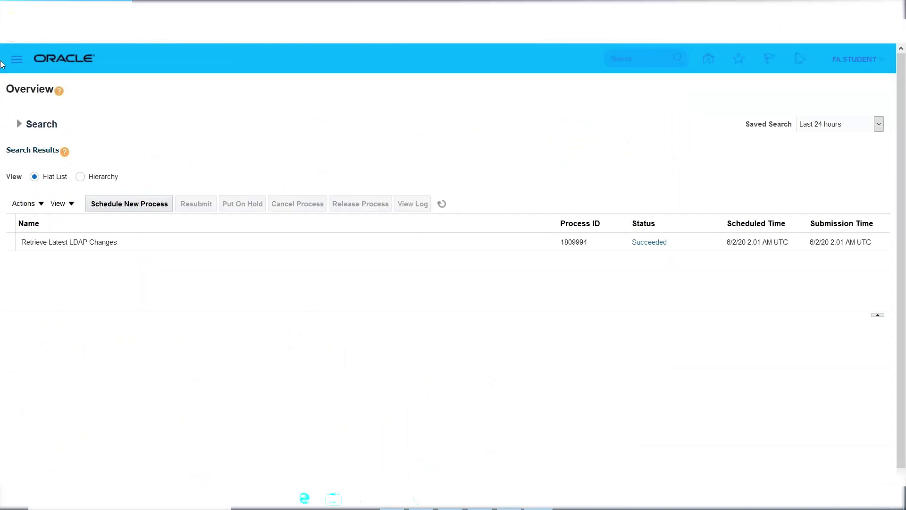
Note 'ESS Job Page' in O46 and 'Enterprise Scheduler Service' in O48, then return to the browser
left_click(103, 206)
left_click(488, 507)
left_click(645, 325)
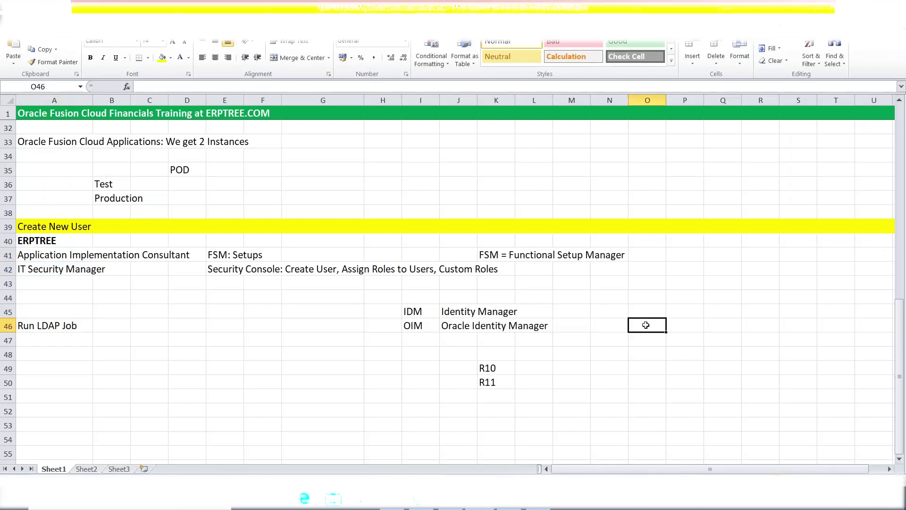
type("ESS J")
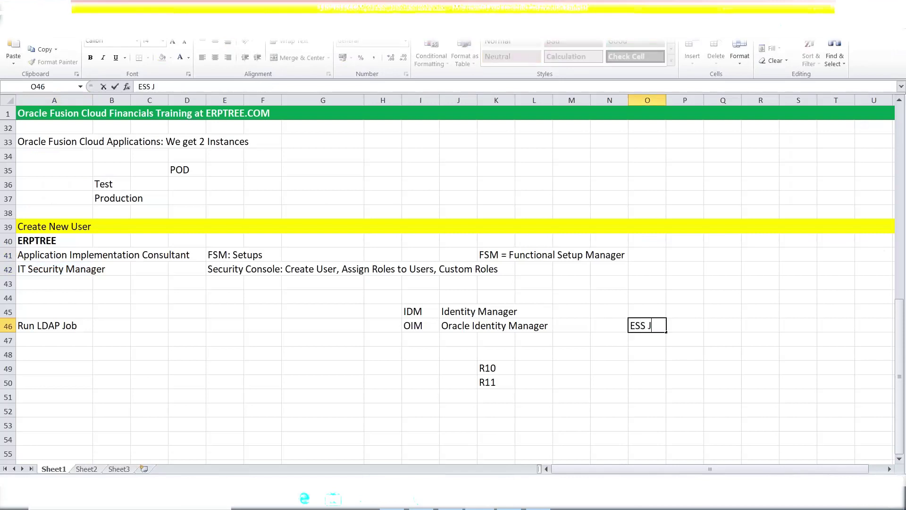
type("ob Page")
left_click(658, 358)
type("En")
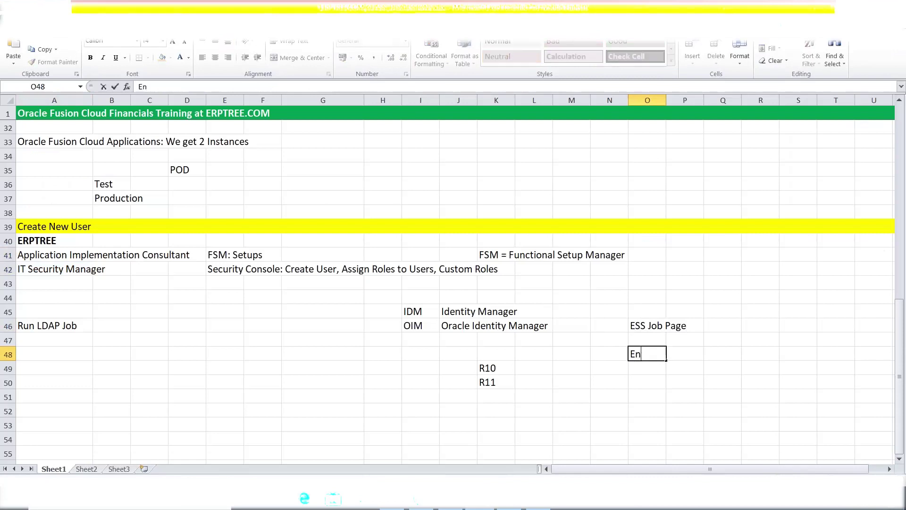
type("terprise Sched")
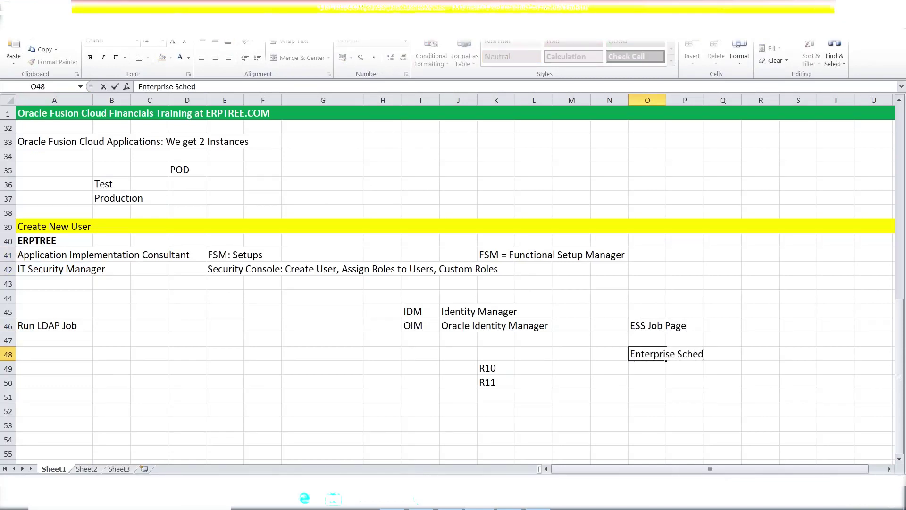
type("uler Service")
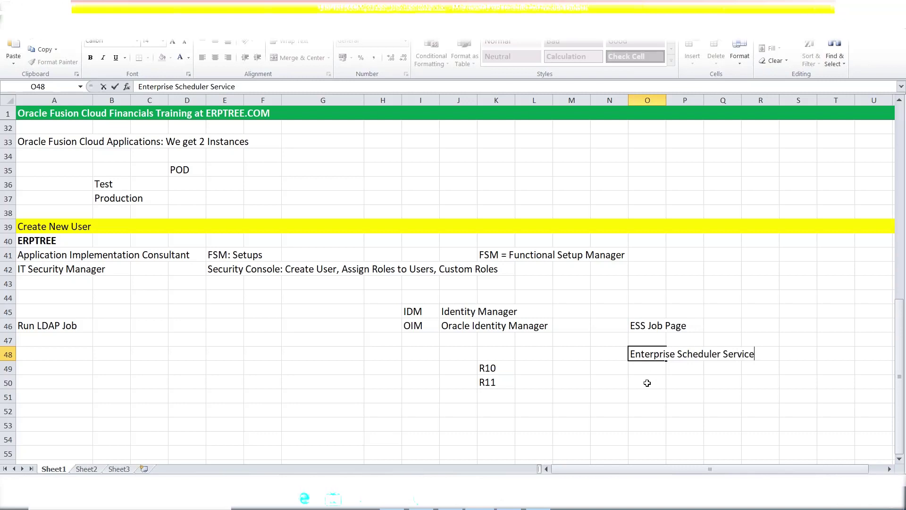
left_click(643, 326)
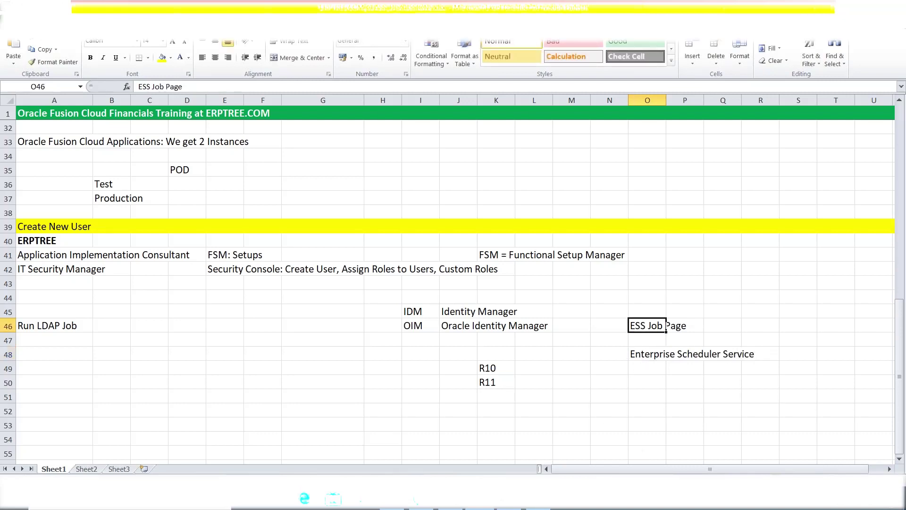
key("alt+Tab")
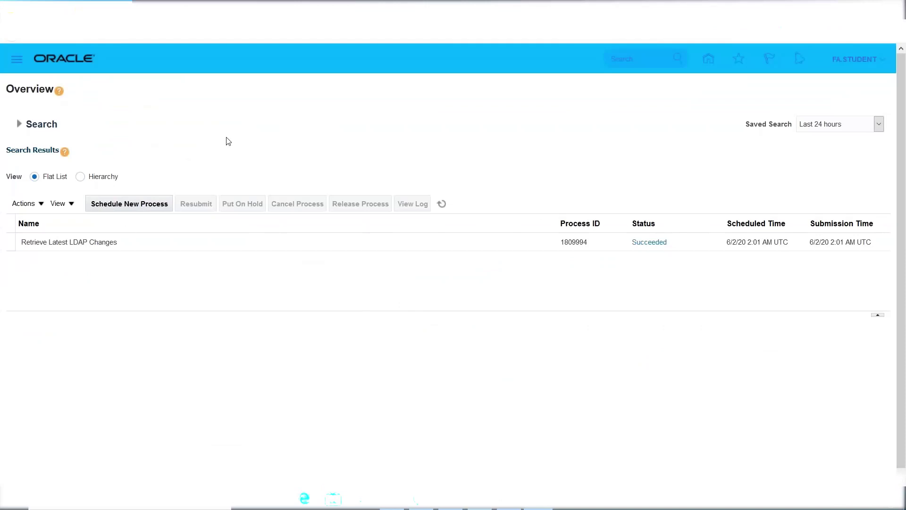
Search Schedule New Process for LDAP and select the Retrieve Latest LDAP Changes job
left_click(123, 213)
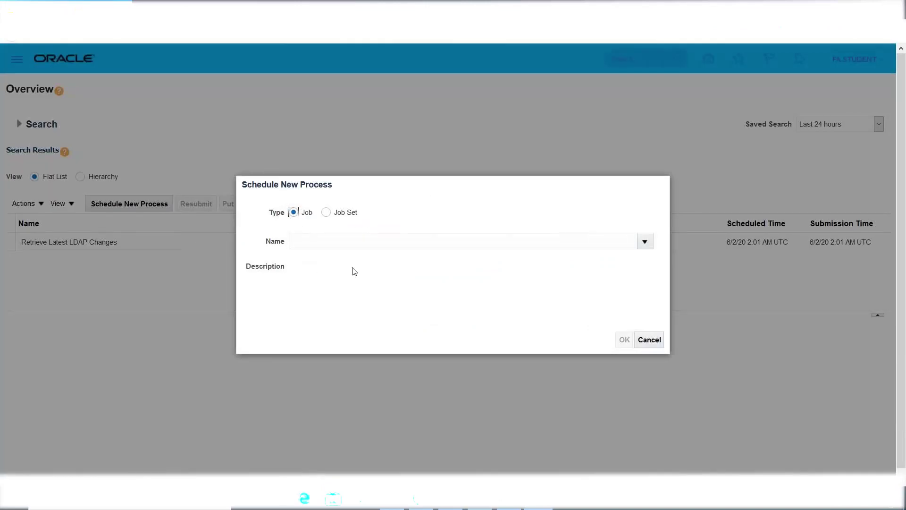
left_click(316, 239)
type("LDAP")
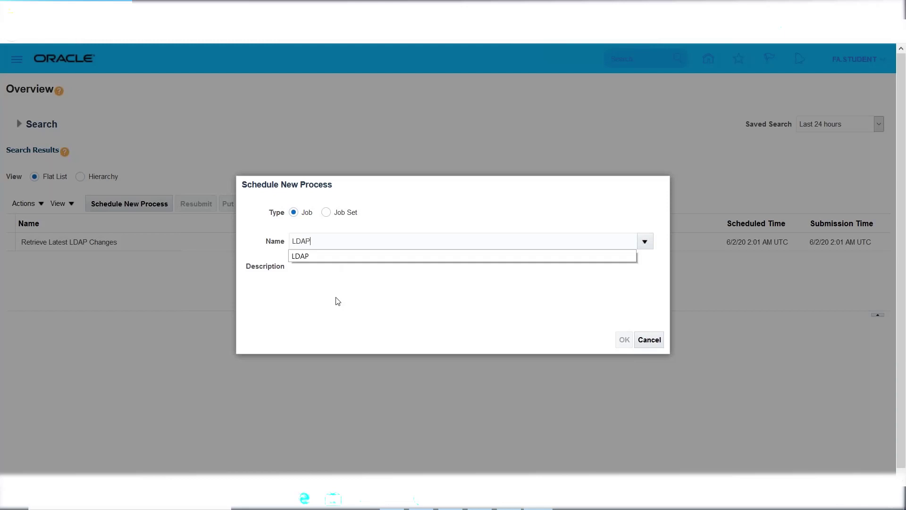
key("Tab")
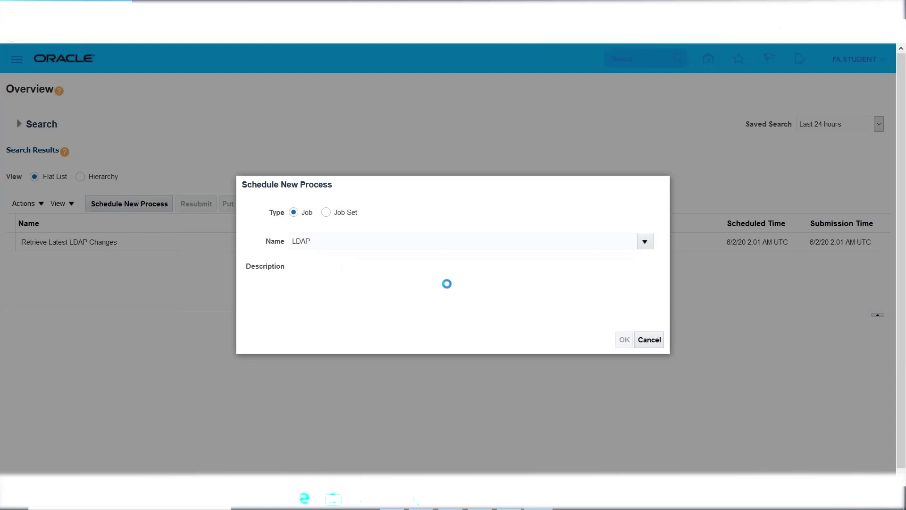
left_click(238, 287)
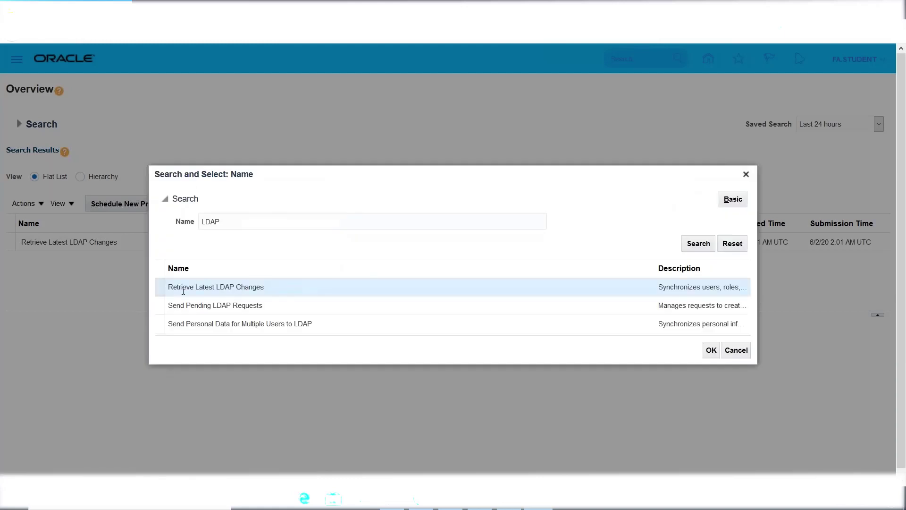
left_click(712, 350)
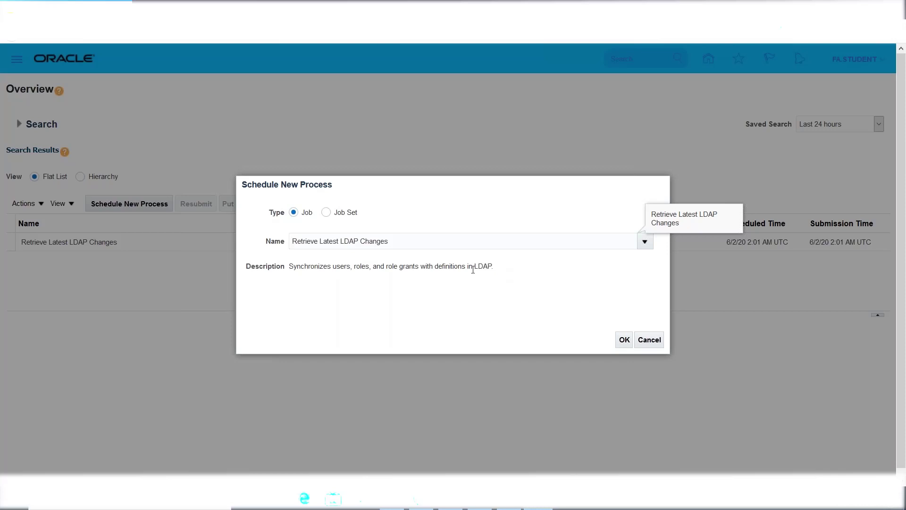
Review the job's name and description, then confirm to reach its Process Details
left_click_drag(473, 267, 498, 272)
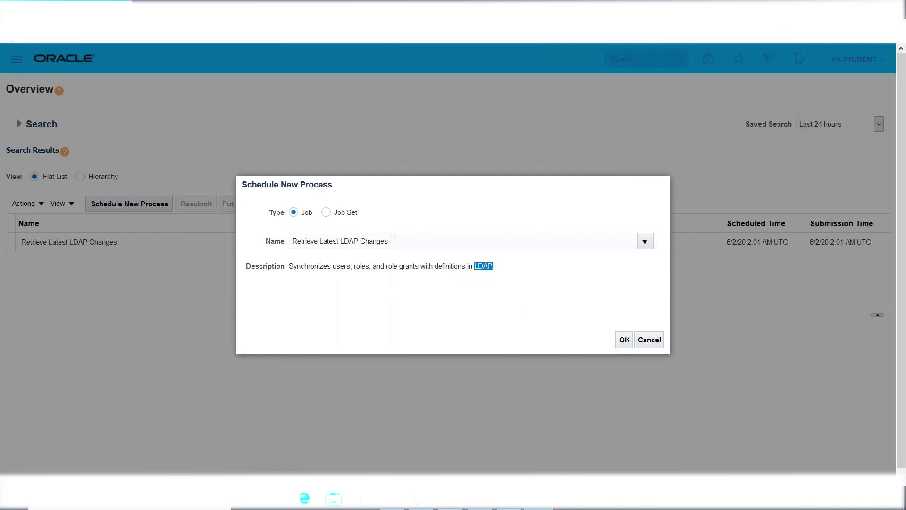
left_click_drag(393, 238, 288, 242)
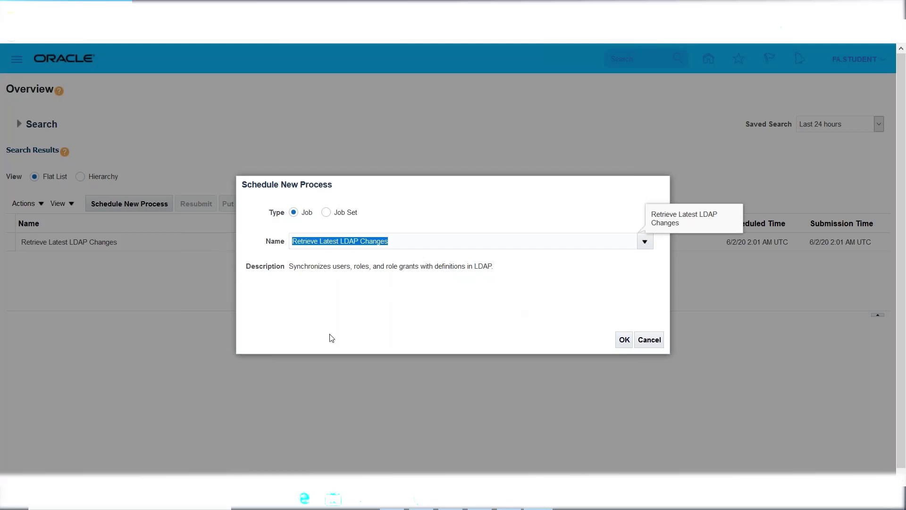
left_click_drag(289, 266, 513, 270)
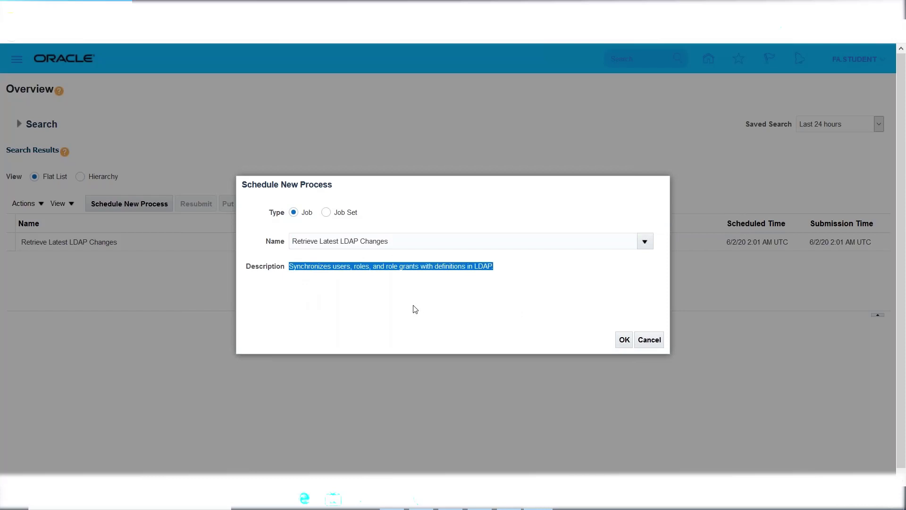
left_click(545, 305)
left_click(624, 342)
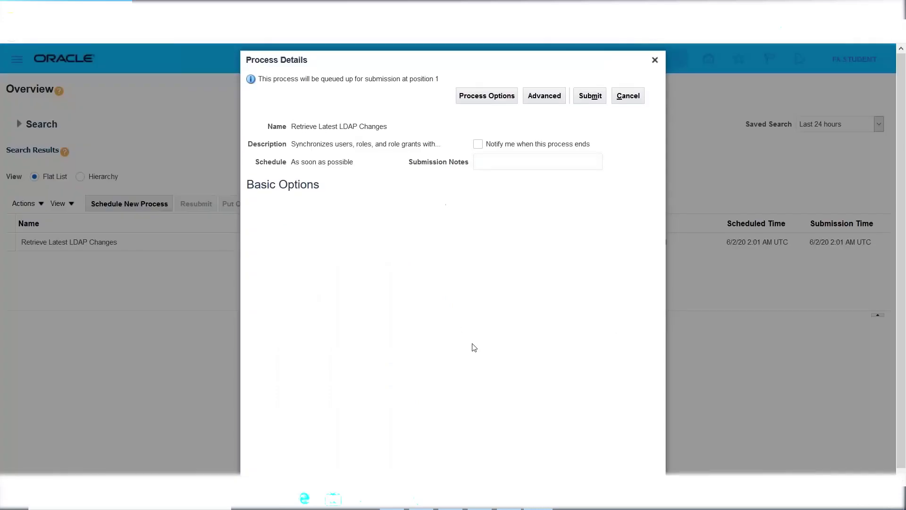
Submit the Retrieve Latest LDAP Changes job and dismiss the confirmation
left_click(590, 96)
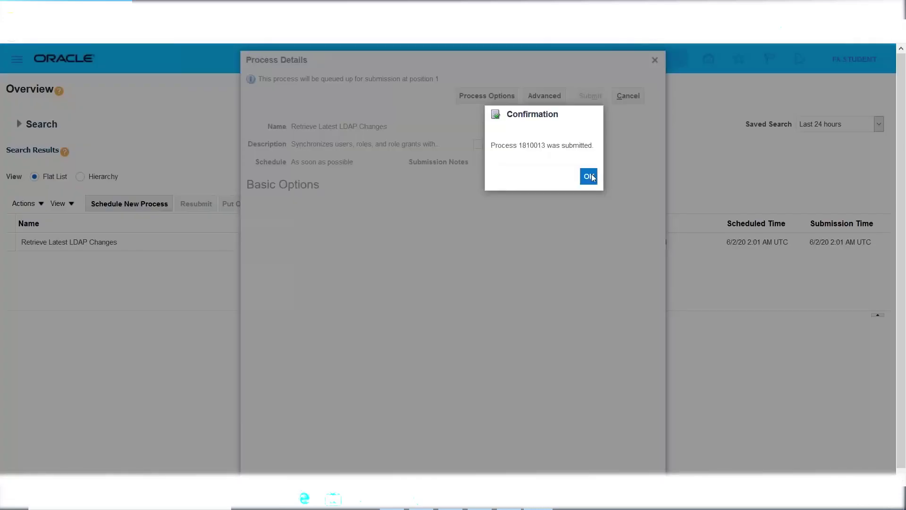
key("Return")
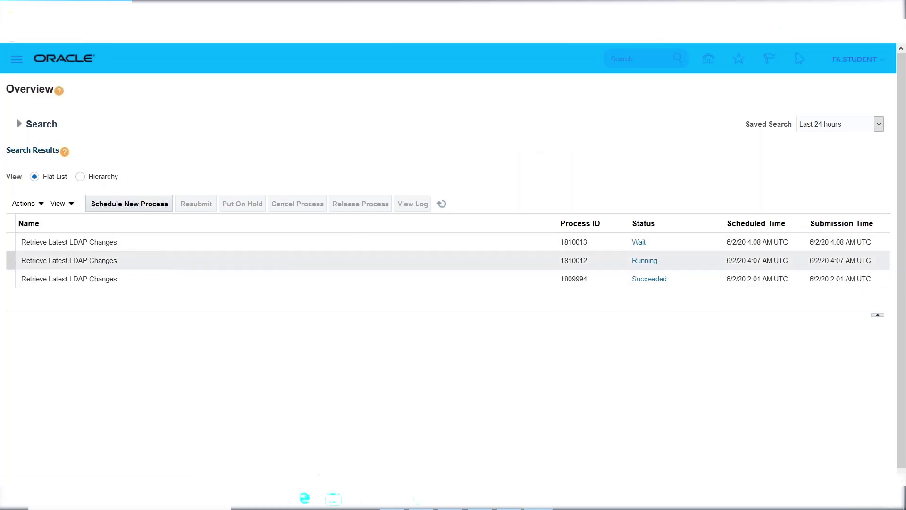
left_click(441, 204)
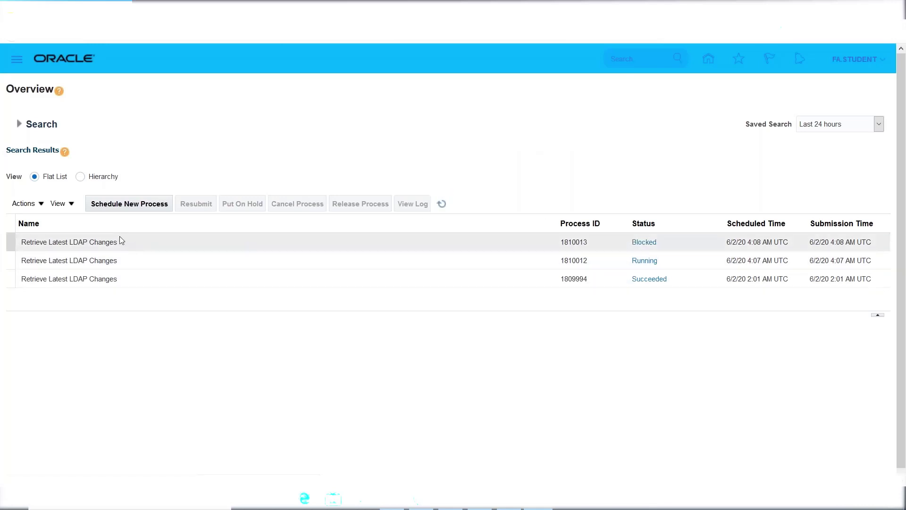
left_click(441, 203)
left_click(522, 258)
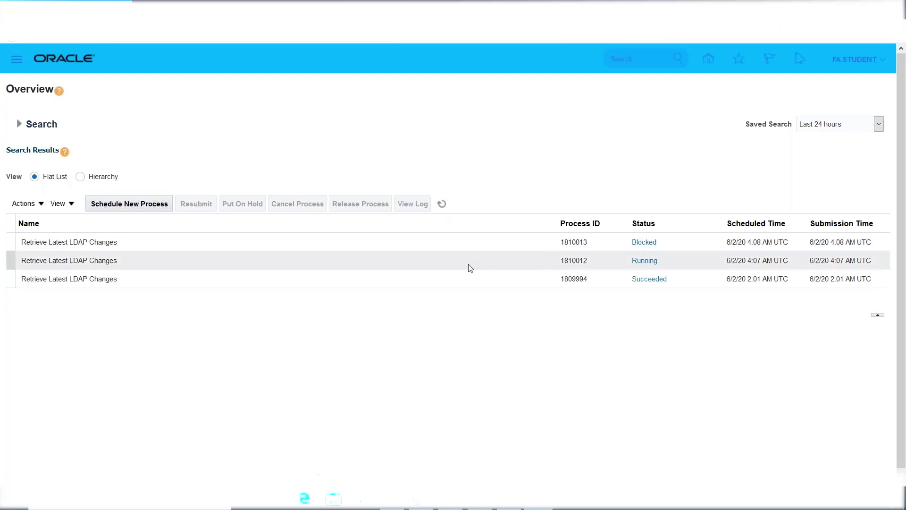
left_click(441, 203)
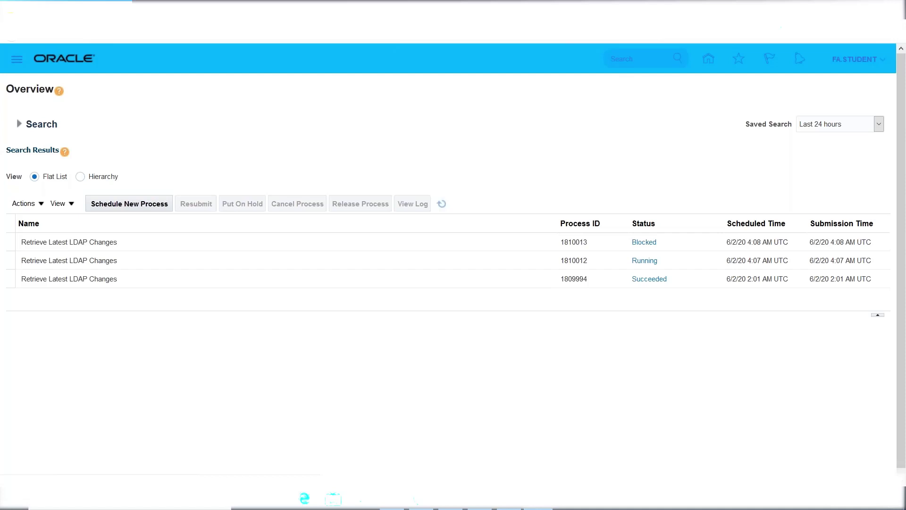
left_click(441, 203)
Show all columns in the scheduled processes table via View > Columns > Show All
left_click(69, 206)
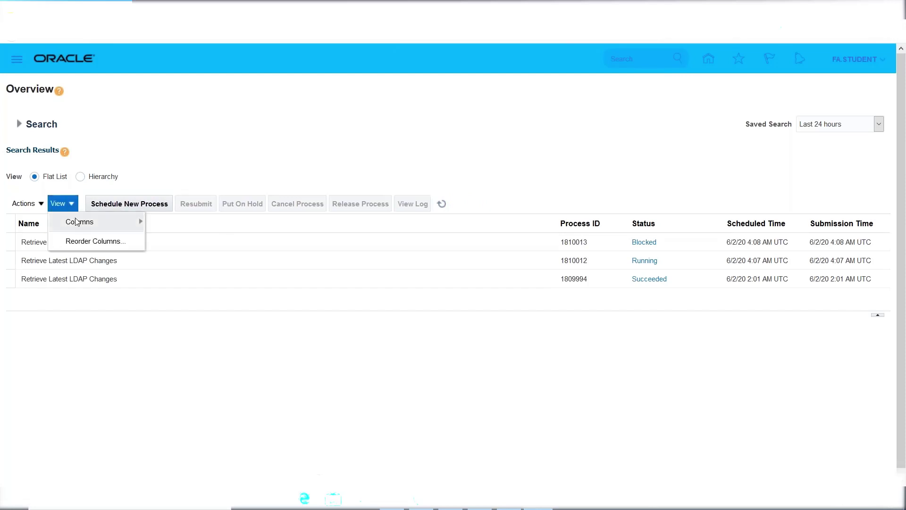
mouse_move(77, 222)
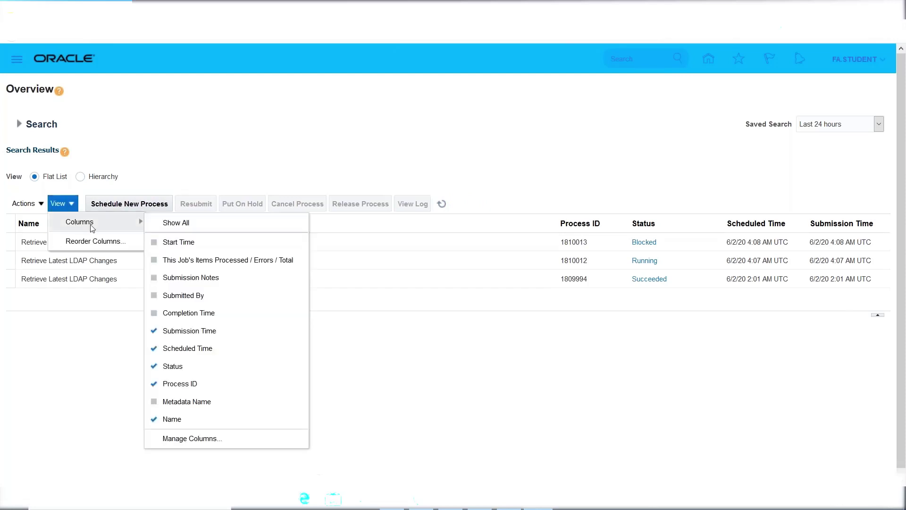
left_click(187, 225)
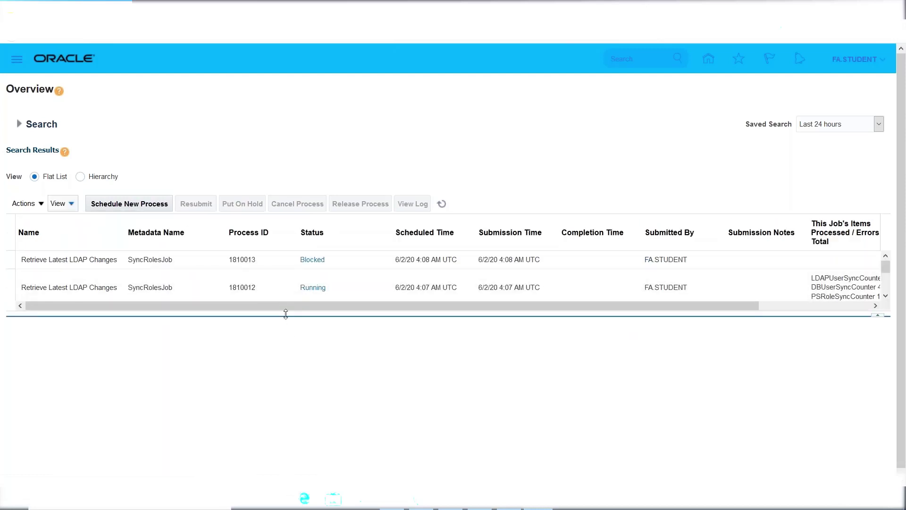
Scroll through the table and refresh to check runs 1810013, 1810012 and 1809994
left_click_drag(285, 306, 486, 330)
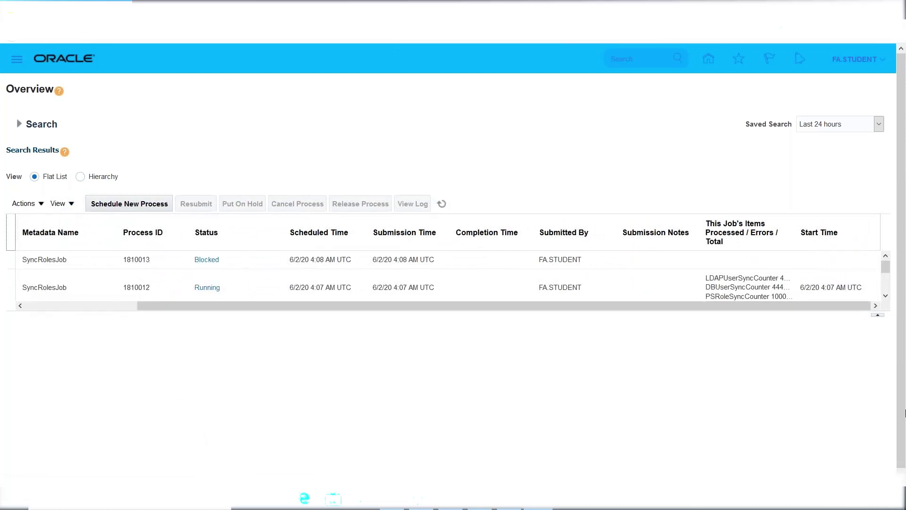
left_click(885, 296)
left_click(886, 296)
left_click(886, 296)
left_click(885, 296)
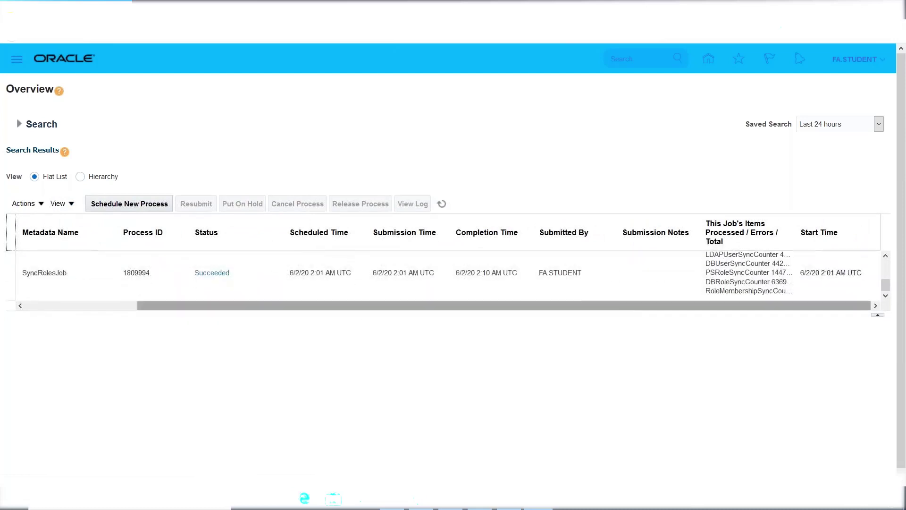
left_click_drag(890, 286, 888, 266)
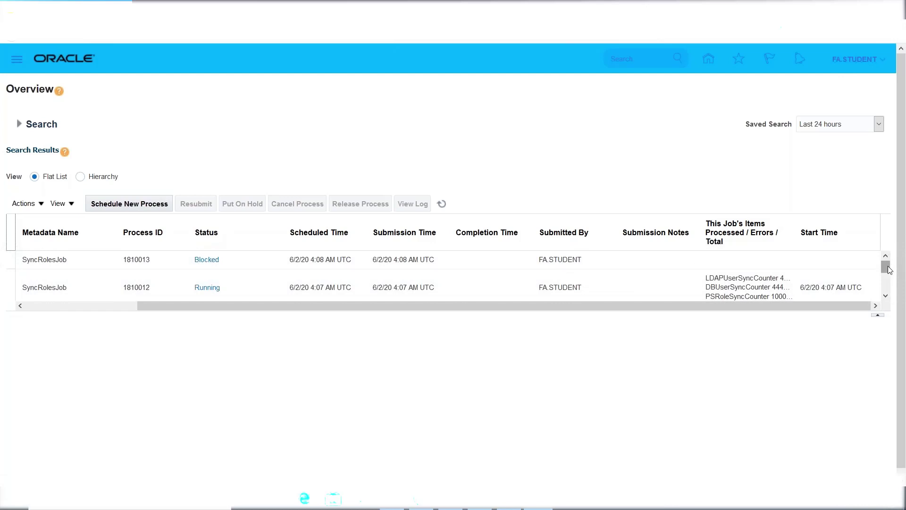
mouse_move(889, 269)
left_mouse_down()
mouse_move(887, 293)
mouse_move(891, 265)
left_mouse_up()
left_click_drag(400, 306, 288, 332)
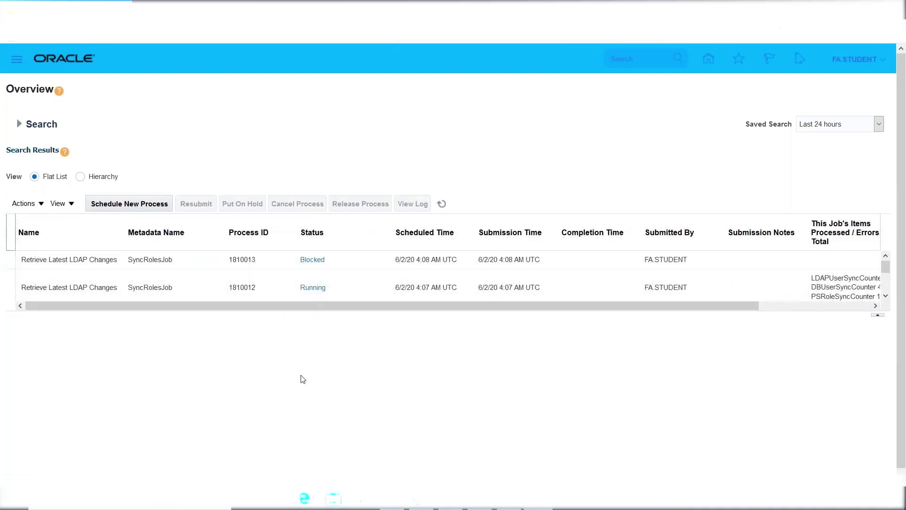
left_click(441, 203)
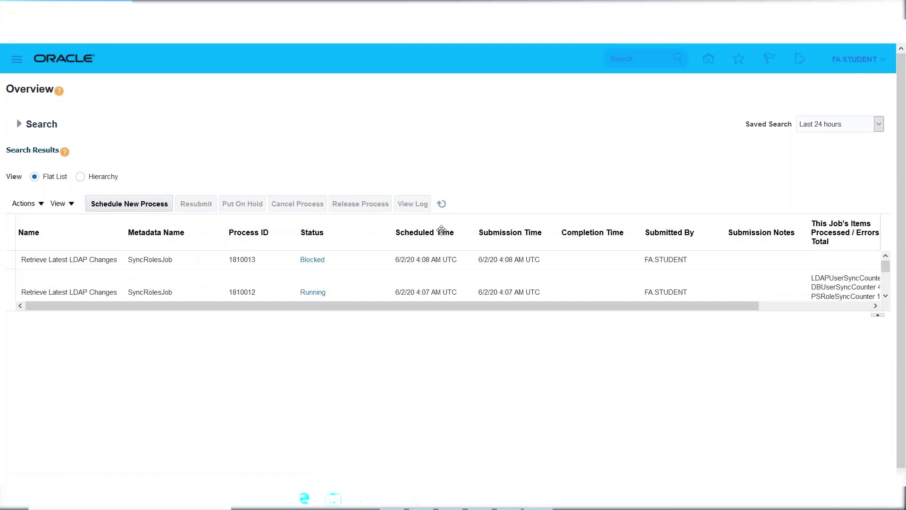
left_click(441, 203)
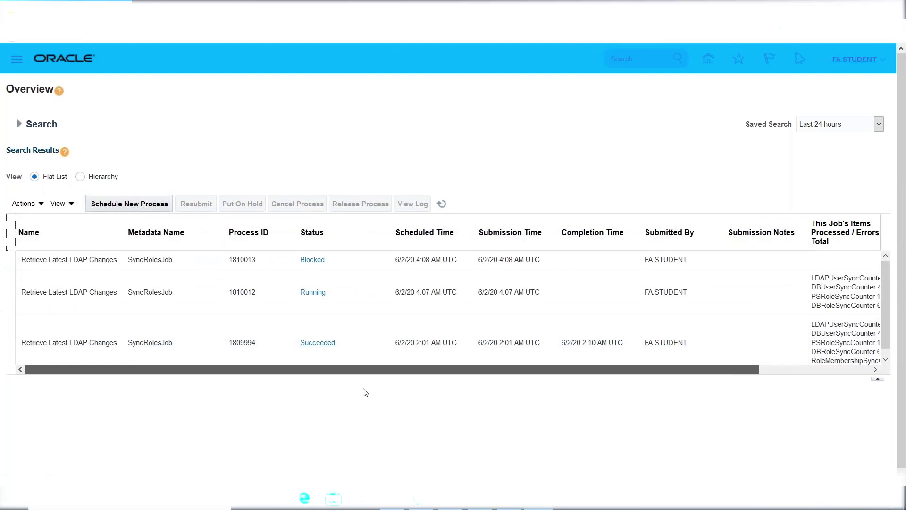
left_click(442, 203)
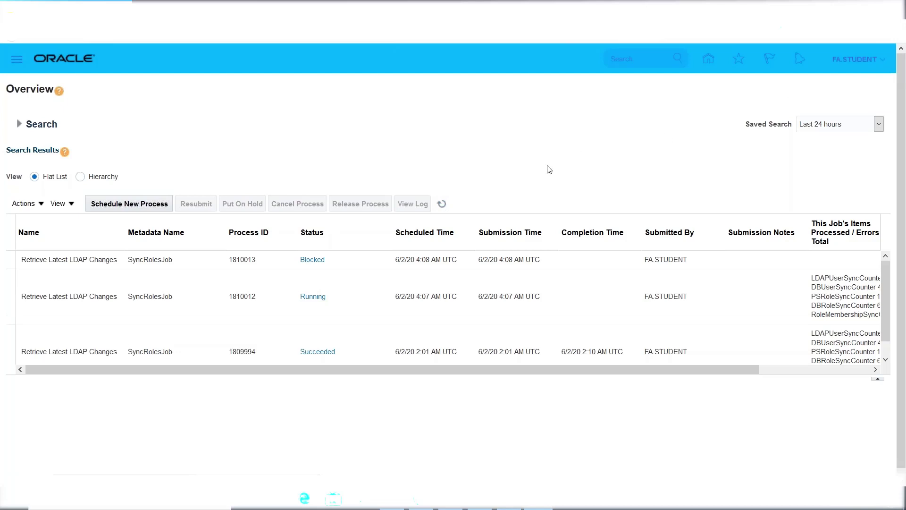
left_click(441, 204)
left_click(443, 204)
left_click(442, 205)
left_click(441, 203)
left_click(441, 203)
left_click(441, 204)
left_click(441, 203)
left_click(441, 203)
left_click(350, 298)
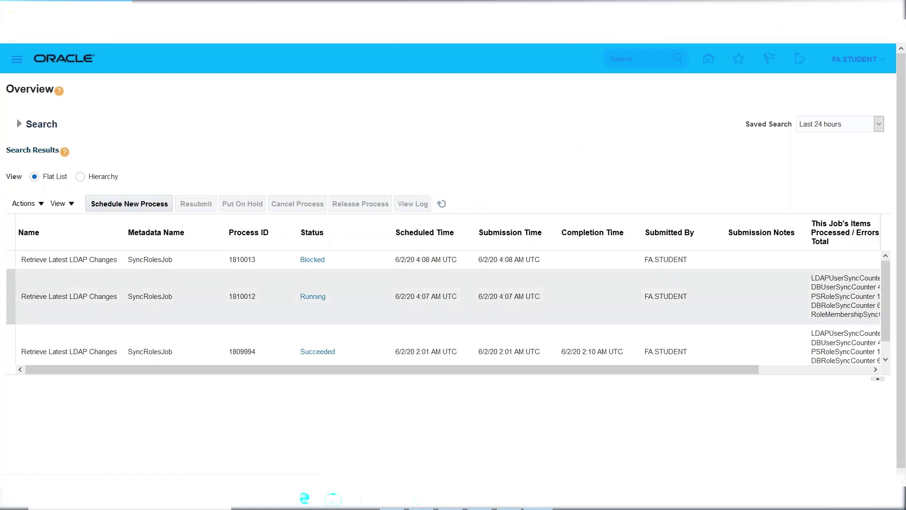
left_click(441, 203)
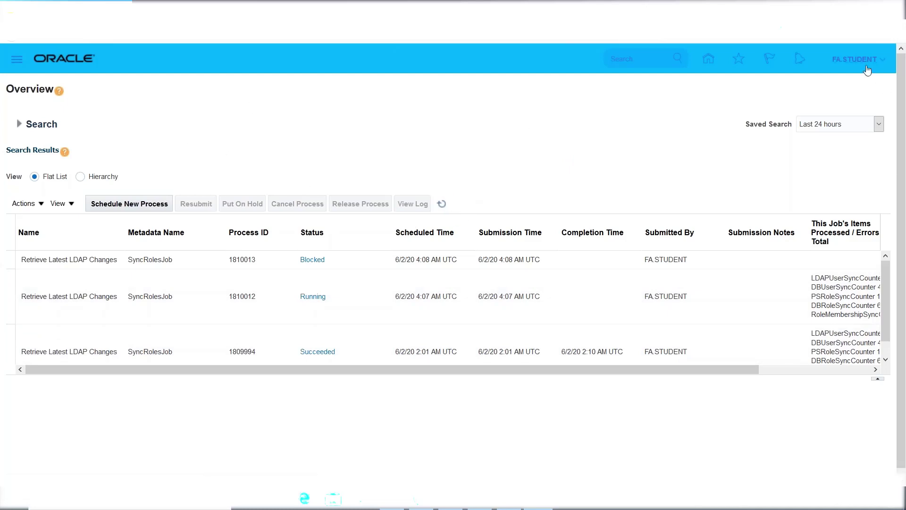
Sign out, sign back in as ERPTREE without saving the login in Firefox, then switch to the Excel notes
left_click(841, 70)
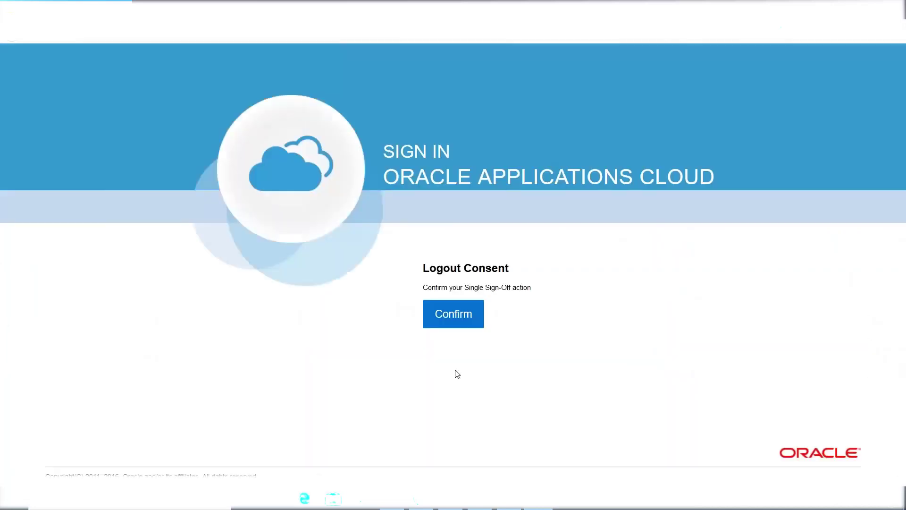
left_click(453, 314)
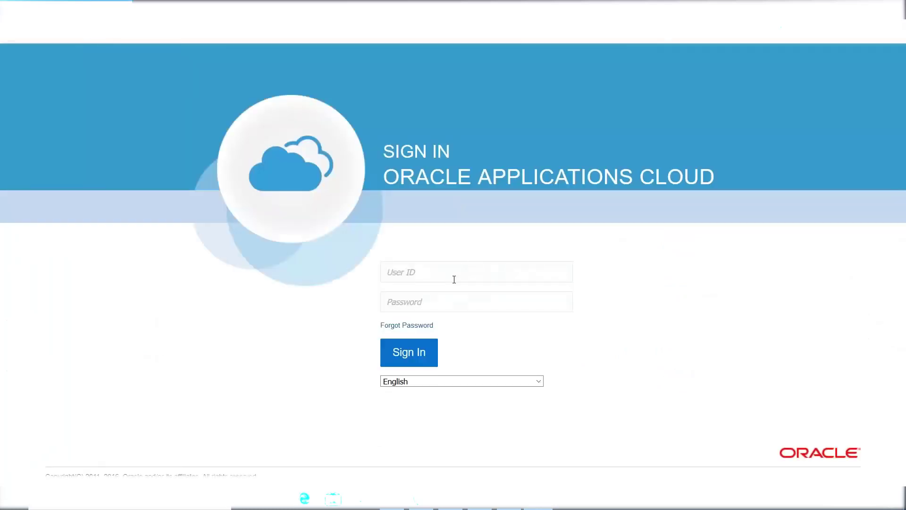
left_click(453, 279)
type("ERPTREE")
key("Tab")
type("We")
key("BackSpace")
key("BackSpace")
type("*********")
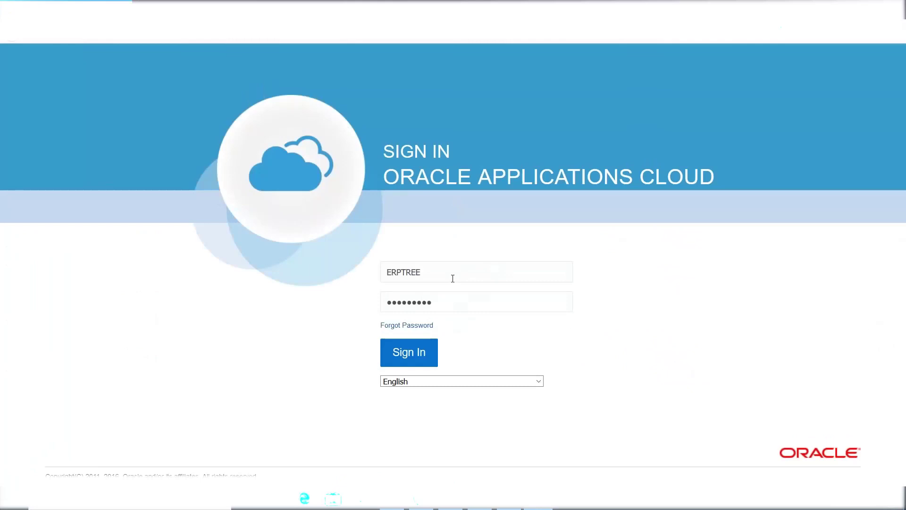
left_click(406, 356)
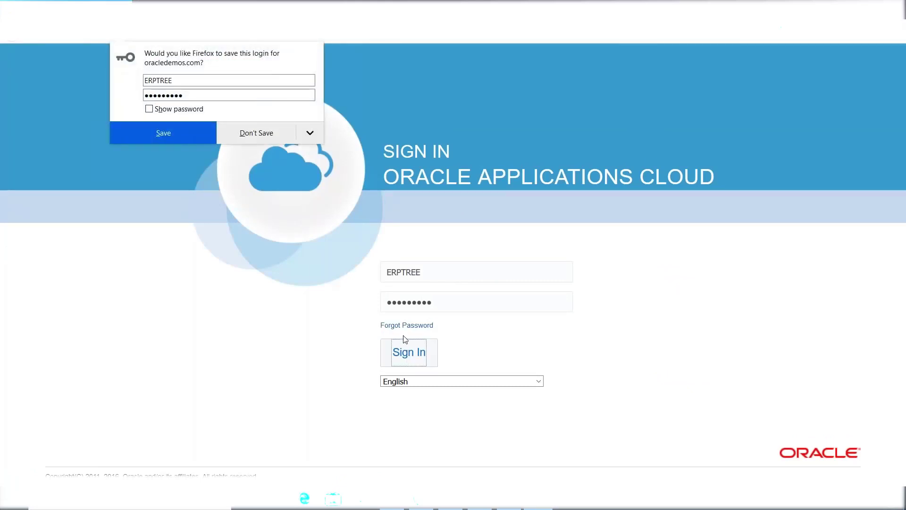
left_click(246, 136)
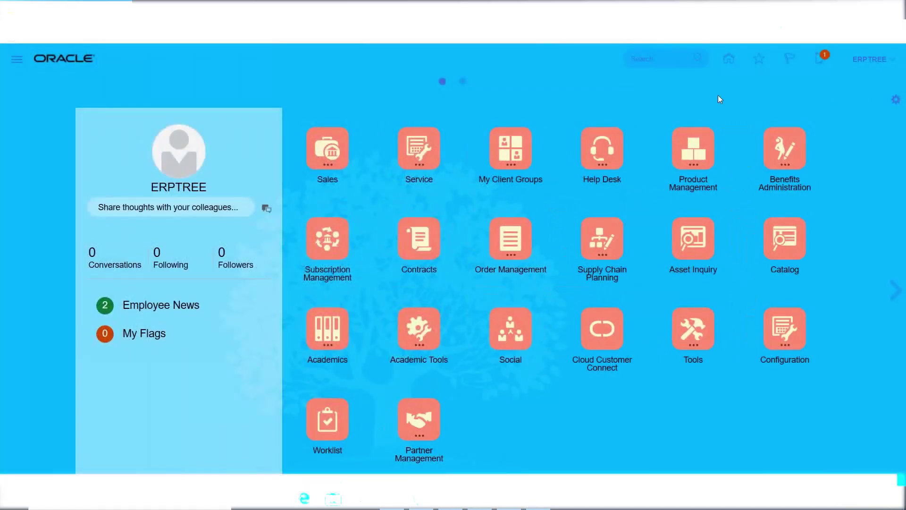
key("alt+Tab")
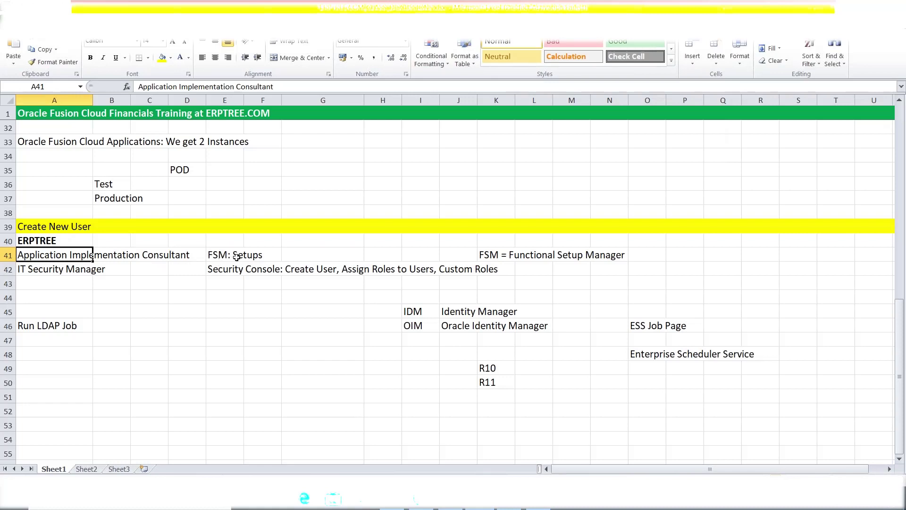
Switch from the Excel notes back to the ERPTREE user's Oracle Fusion home page
key("alt+Tab")
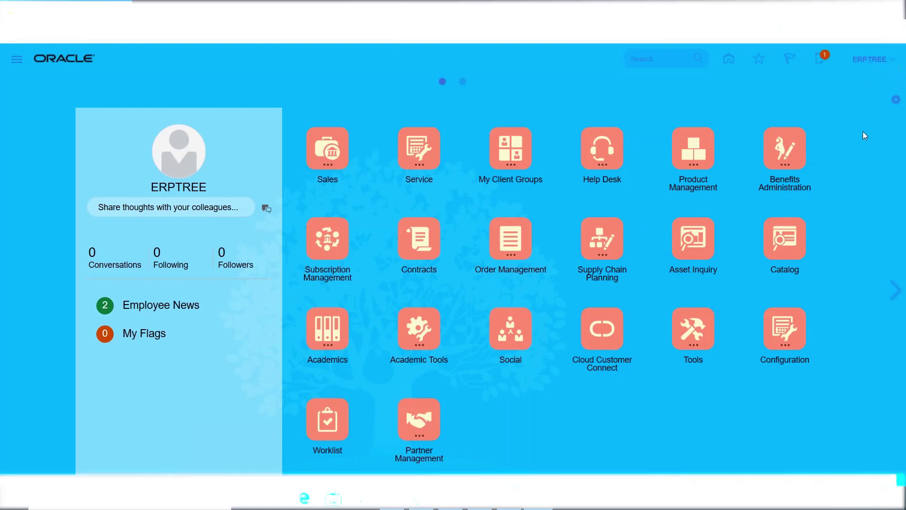
Open the ERPTREE user's Settings and Actions menu from the global header
left_click(870, 60)
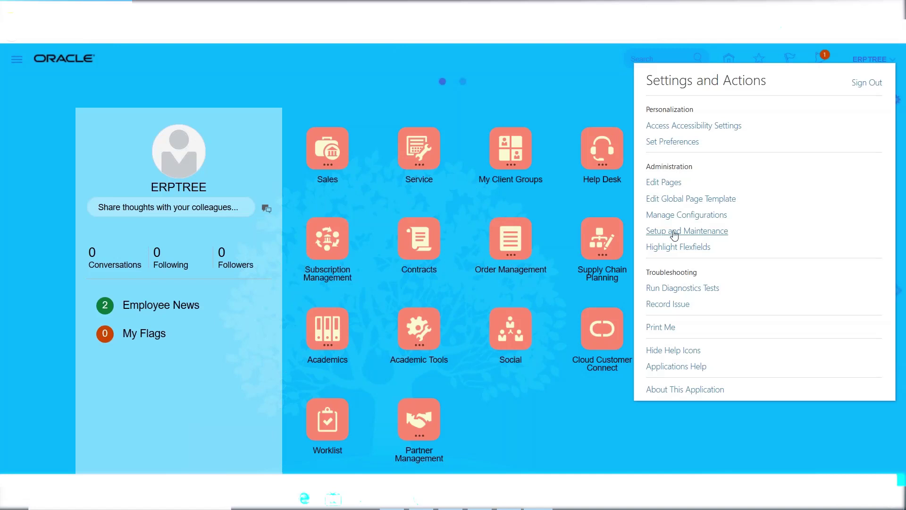
Open Setup and Maintenance for the Financials offering and list all General Ledger tasks
left_click(674, 232)
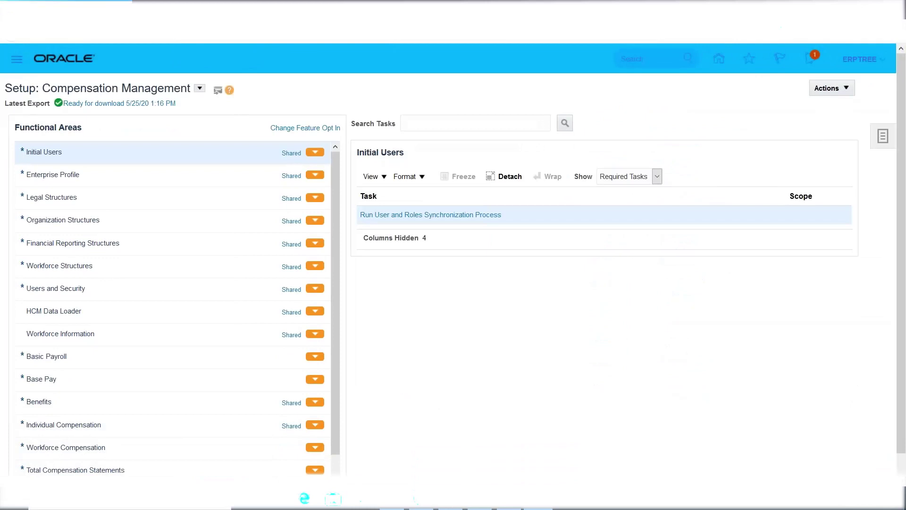
left_click(200, 91)
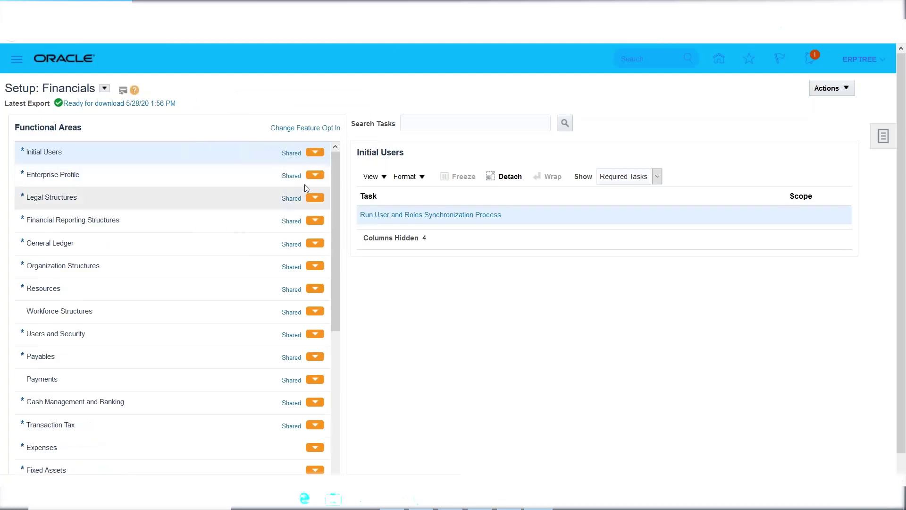
left_click_drag(336, 179, 336, 197)
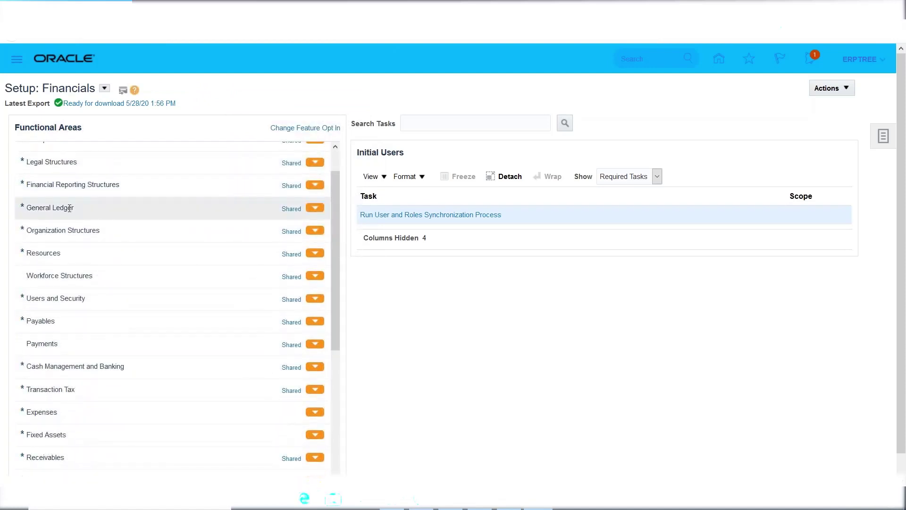
left_click(50, 208)
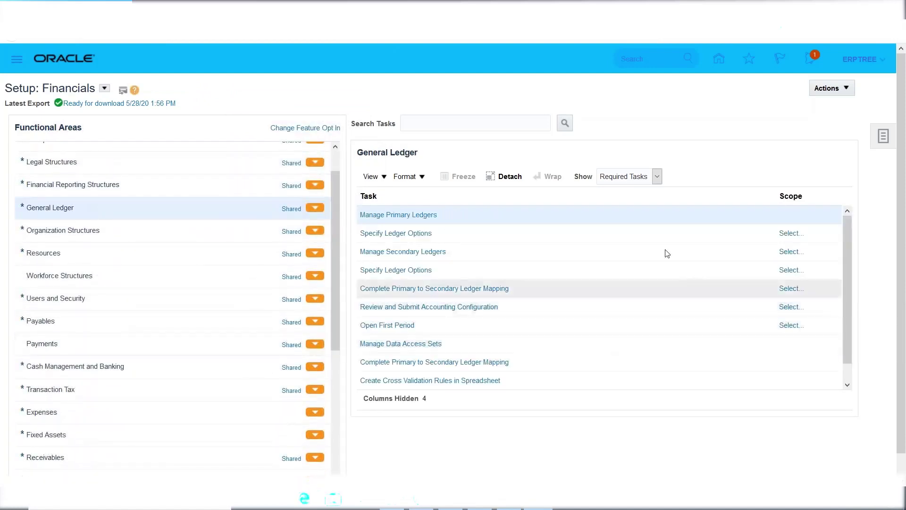
left_click(633, 176)
left_click(631, 193)
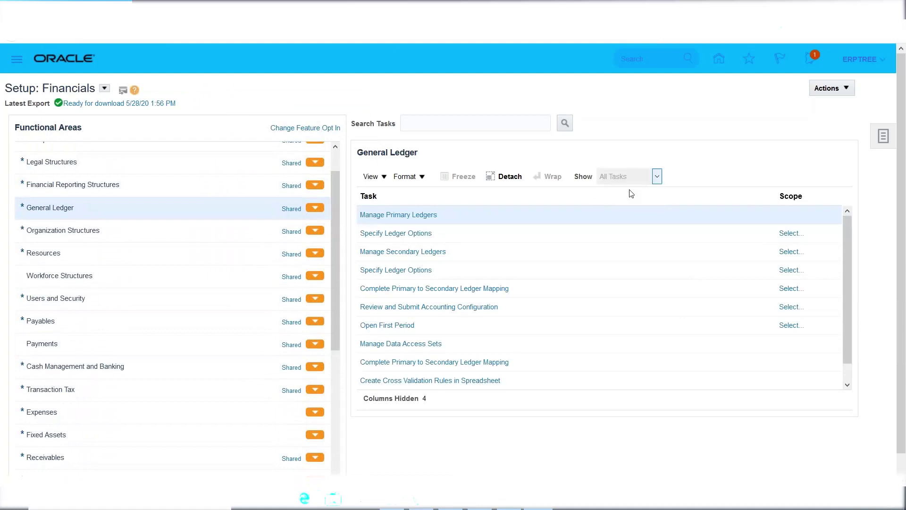
left_click_drag(846, 263, 847, 219)
scroll(192, 354, "down", 3)
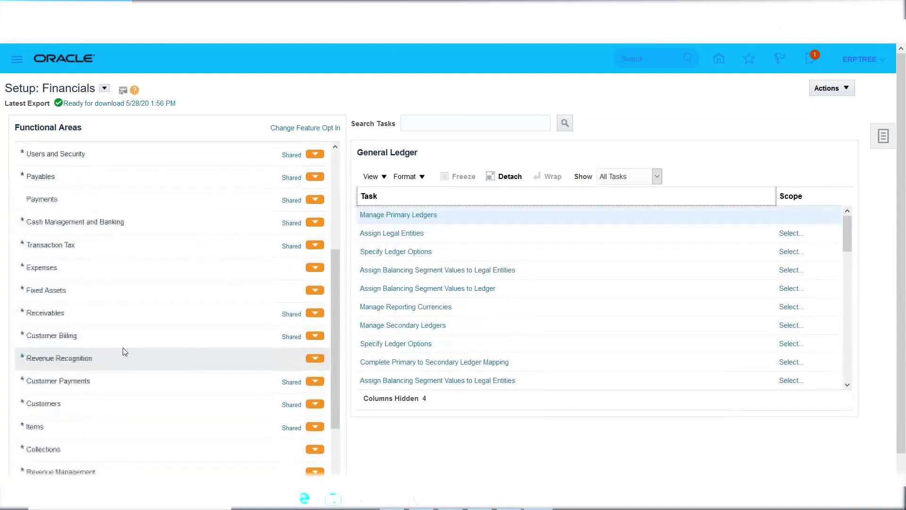
List all setup tasks for the Receivables functional area
left_click(118, 312)
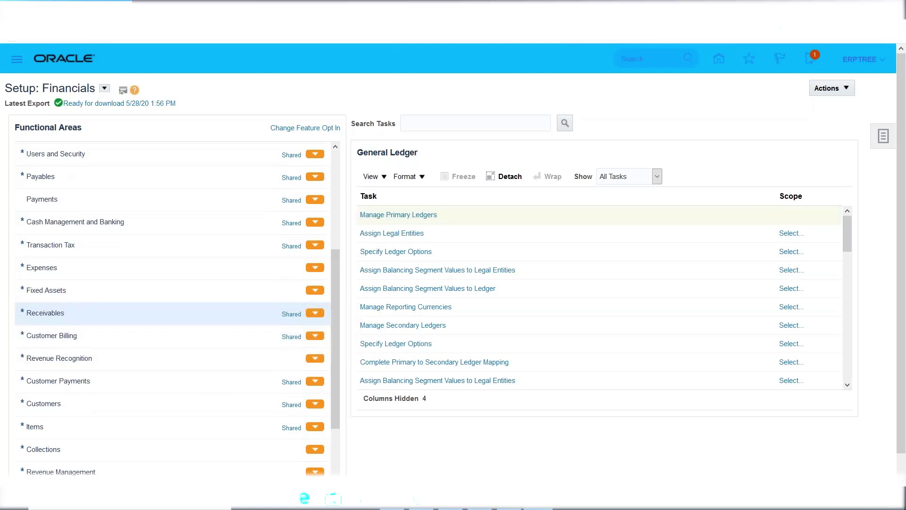
left_click(657, 176)
left_click(628, 190)
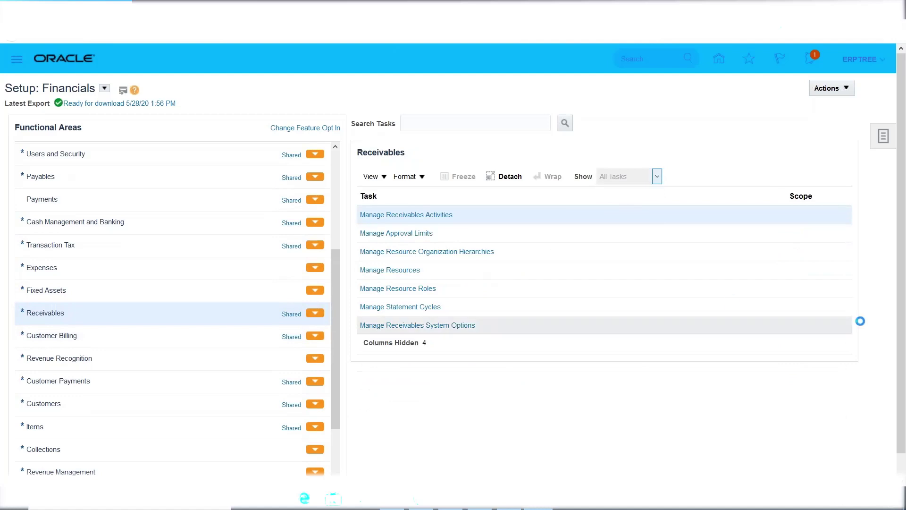
mouse_move(847, 224)
left_mouse_down()
mouse_move(845, 345)
mouse_move(849, 227)
left_mouse_up()
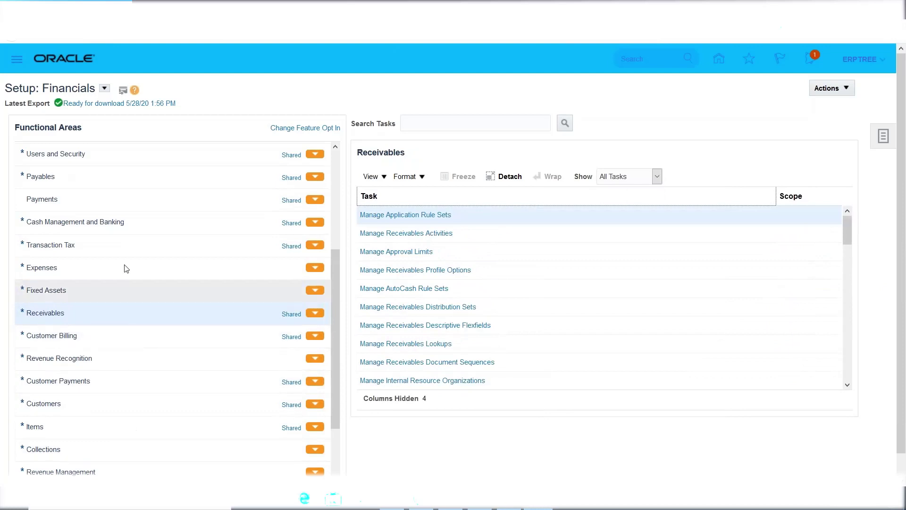
List all setup tasks for Cash Management and Banking and scroll through them
left_click(98, 228)
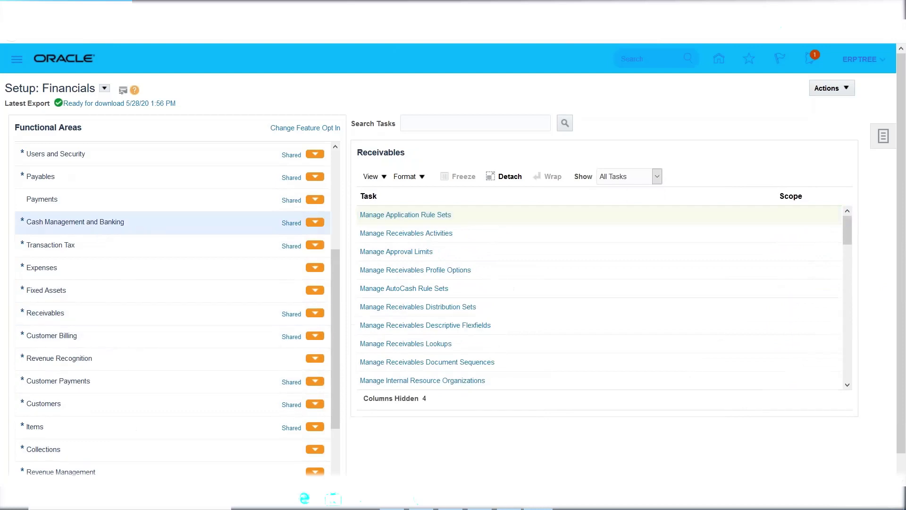
left_click(657, 177)
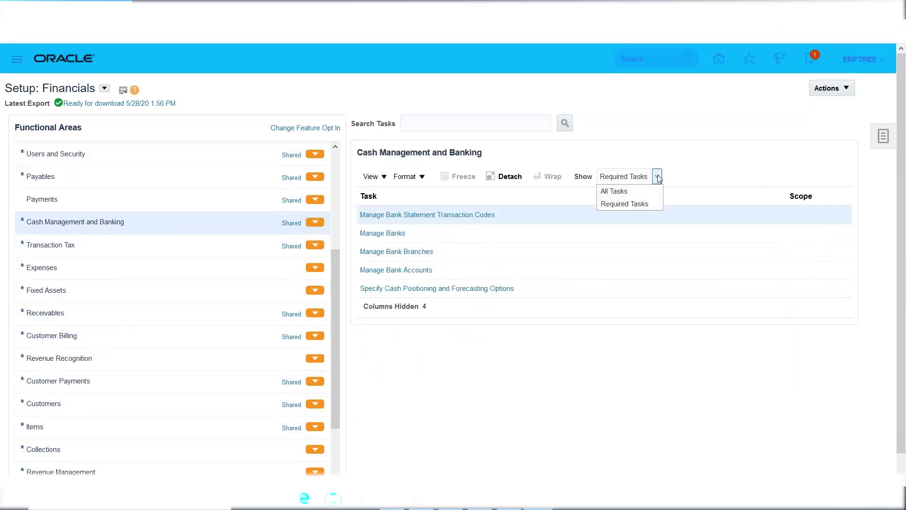
left_click(614, 191)
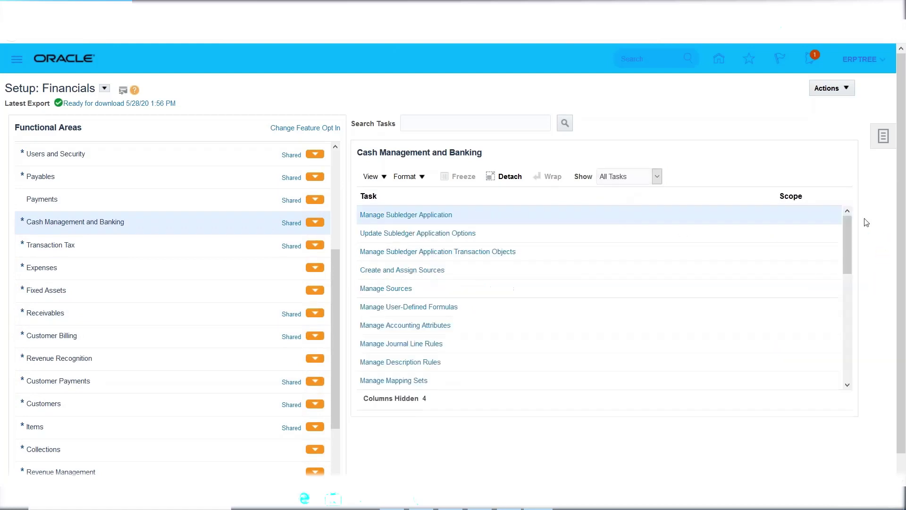
left_click_drag(848, 234, 847, 340)
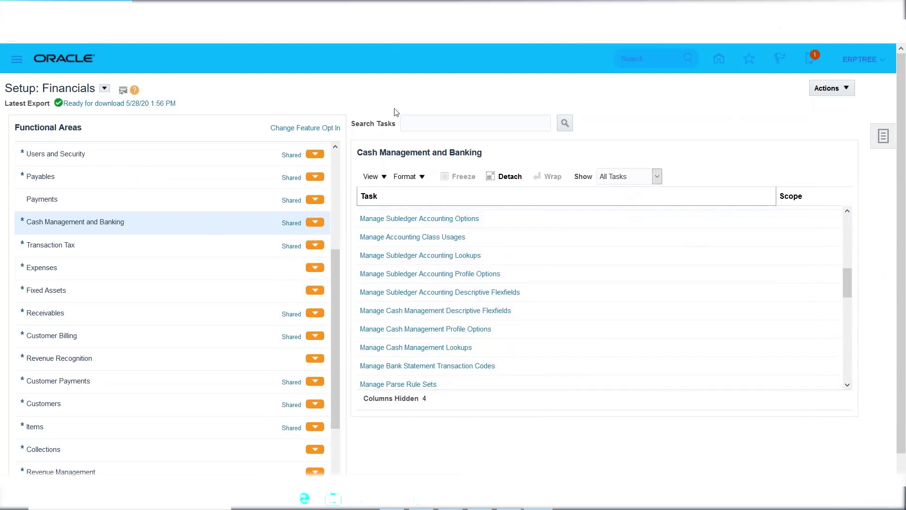
Switch the setup offering from Financials to Procurement
left_click(104, 89)
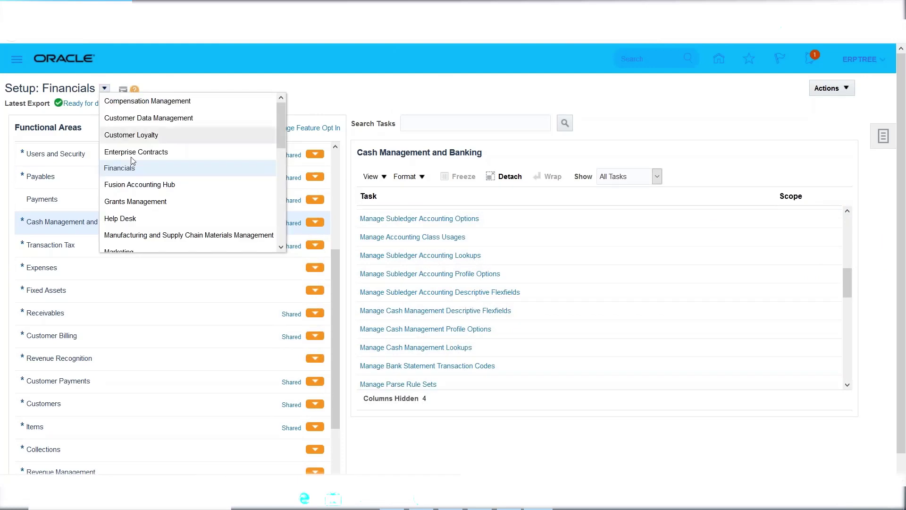
left_click_drag(282, 129, 283, 168)
left_click(122, 188)
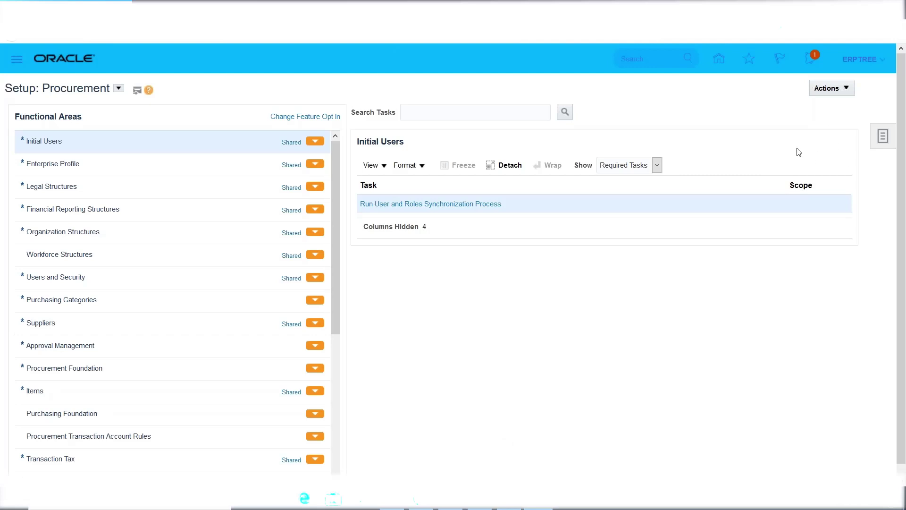
Reopen Setup and Maintenance on Compensation Management, toggle the task links panel, then bring up Excel
left_click(858, 60)
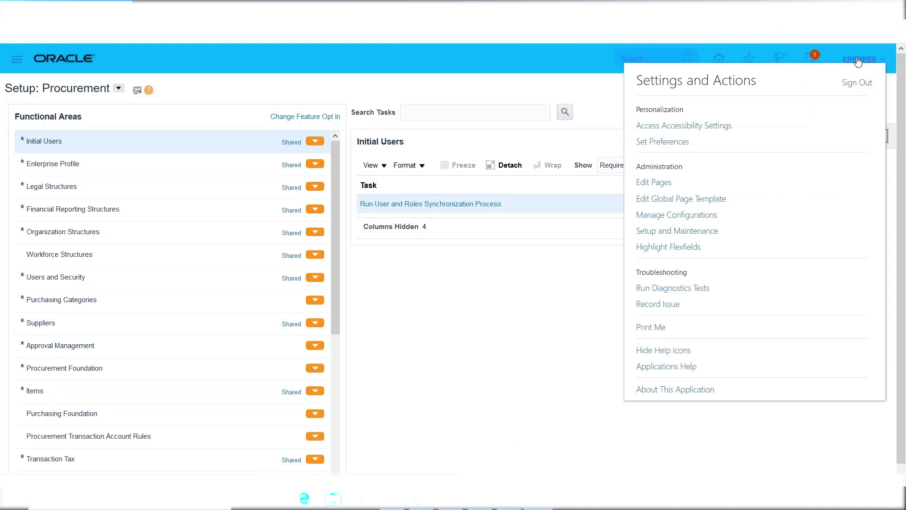
left_click(664, 231)
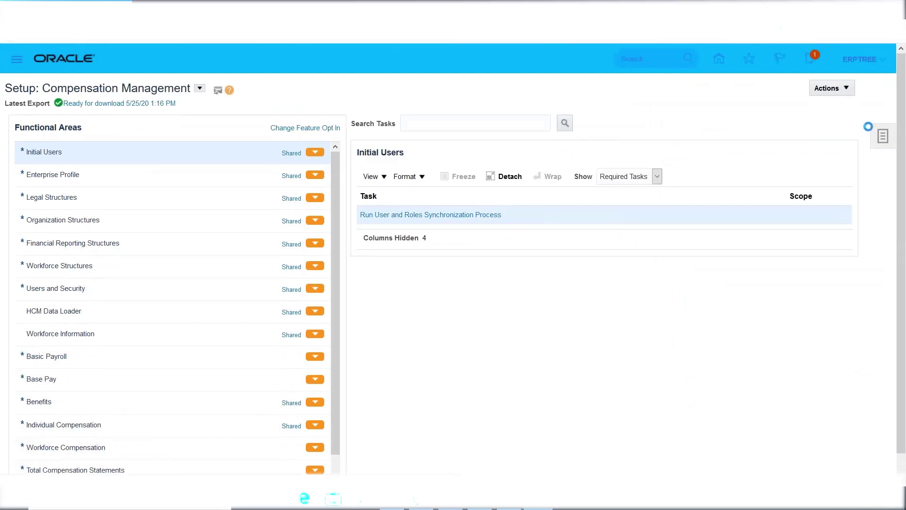
left_click(884, 137)
left_click(731, 137)
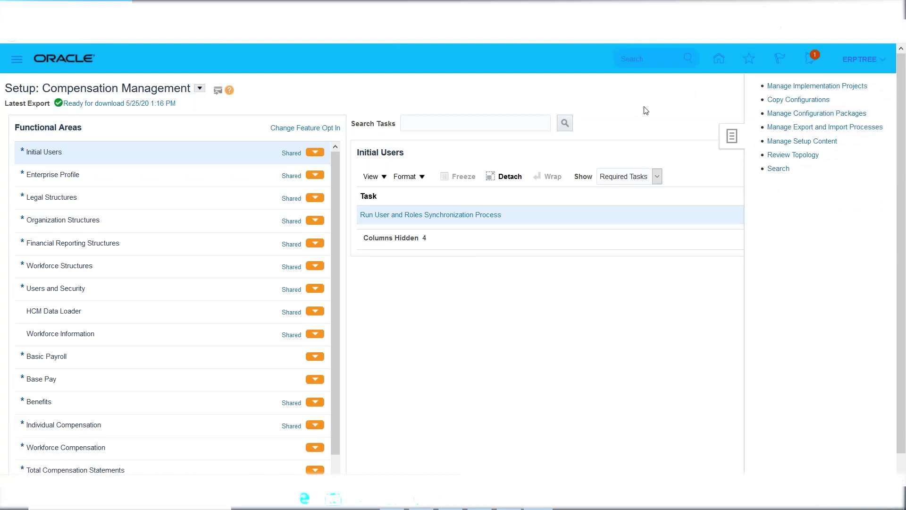
left_click(731, 136)
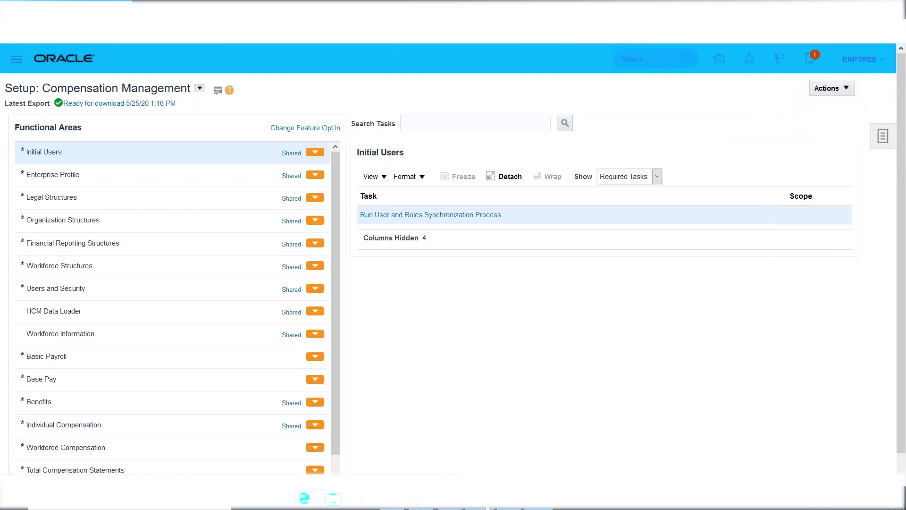
left_click(488, 508)
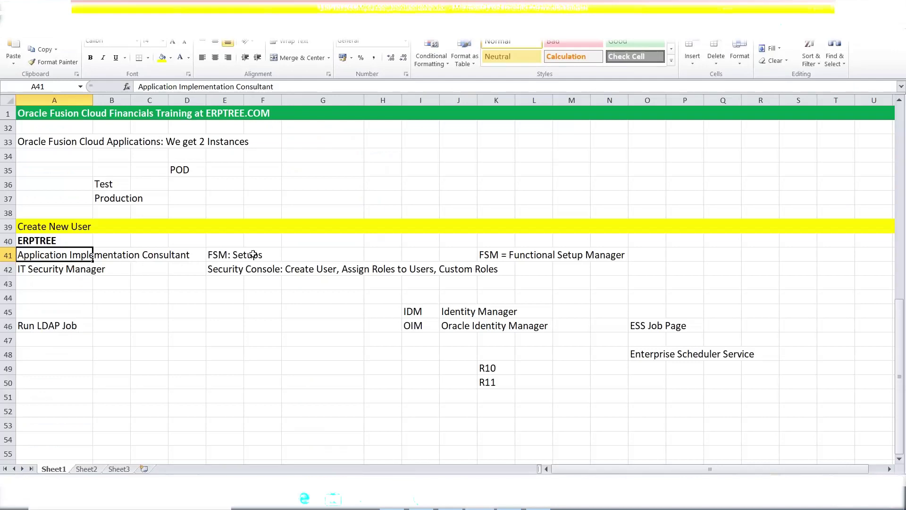
Check the IT Security Manager note in cell A42, then return to the Oracle setup page
left_click(30, 268)
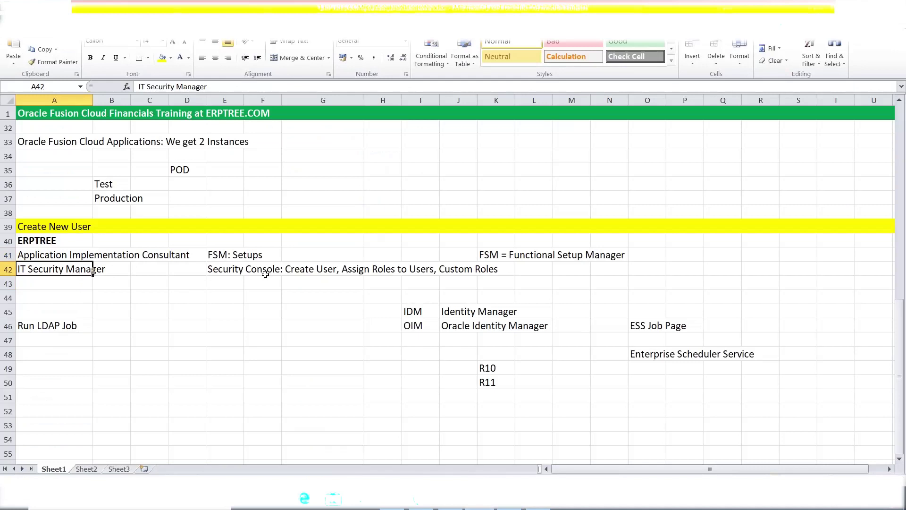
key("alt+Tab")
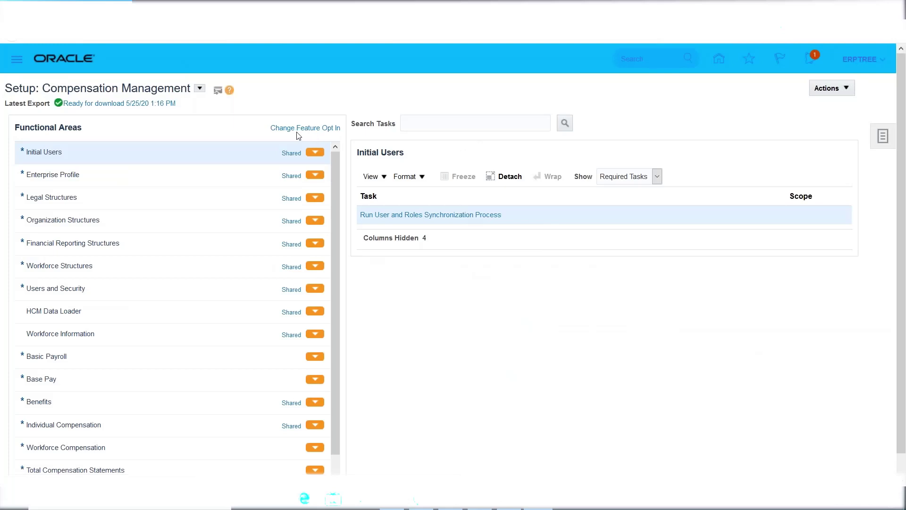
Open the Security Console from the Navigator's Tools group
left_click(15, 62)
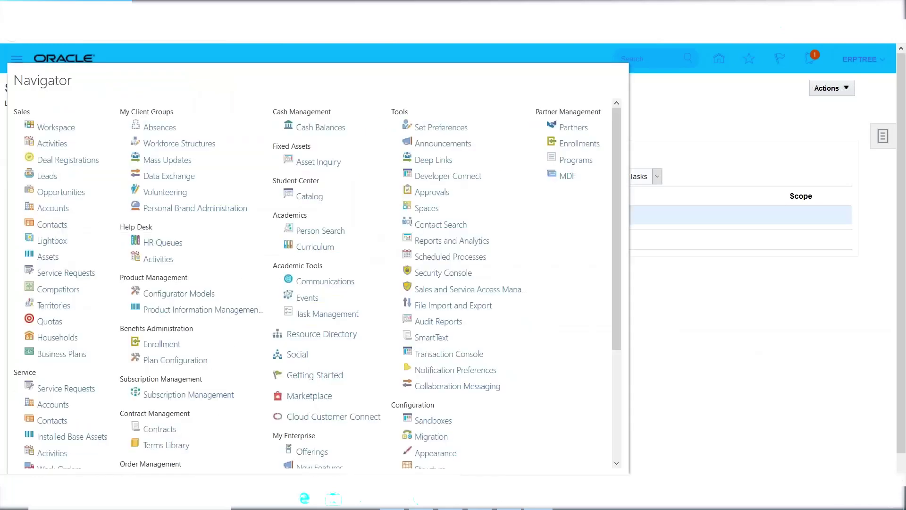
double_click(397, 113)
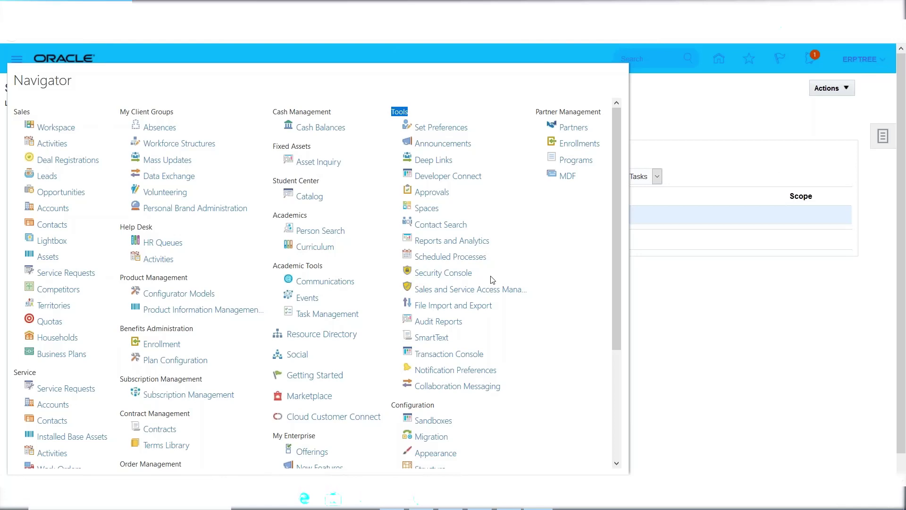
left_click(443, 274)
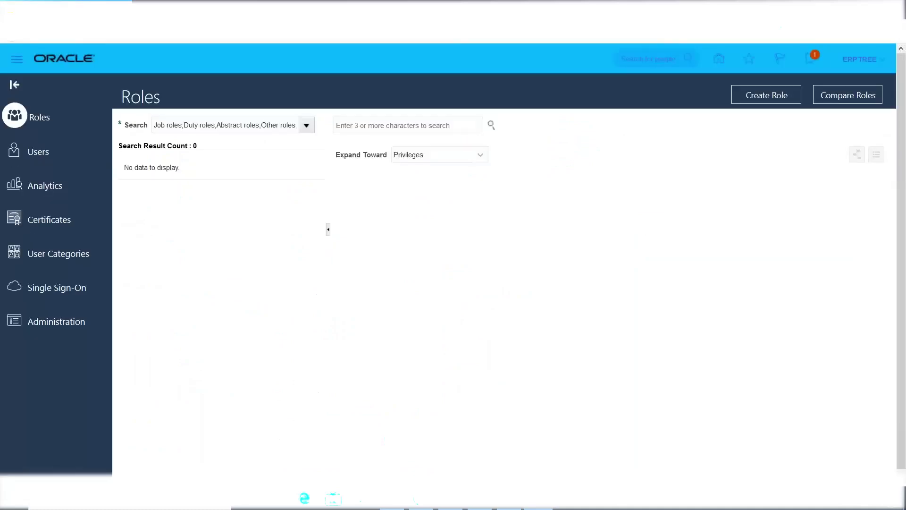
Search User Accounts for ERPTREE to confirm it is active, then switch back to Excel
left_click(37, 152)
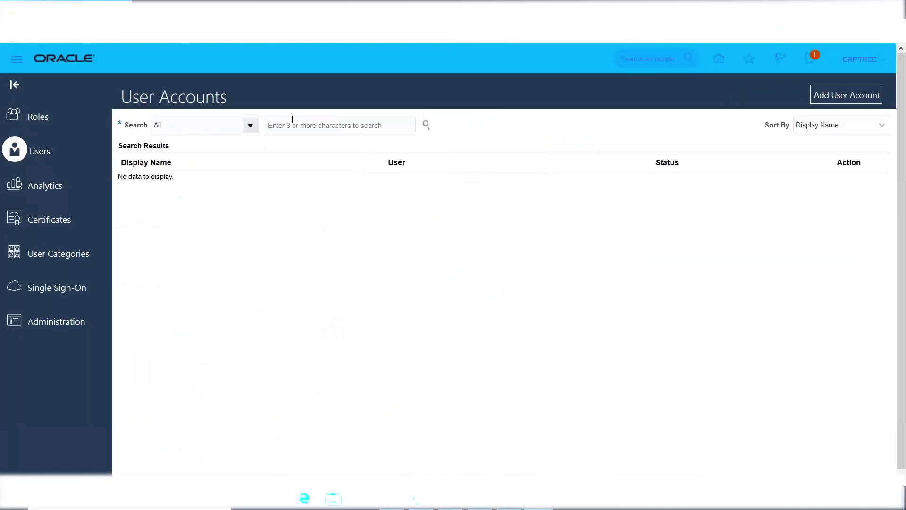
type("ERPTREE")
left_click(426, 125)
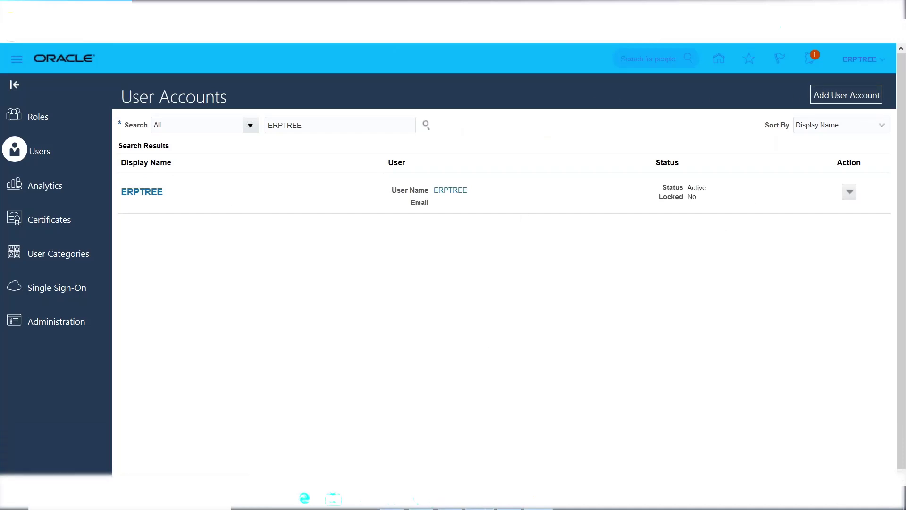
key("alt+Tab")
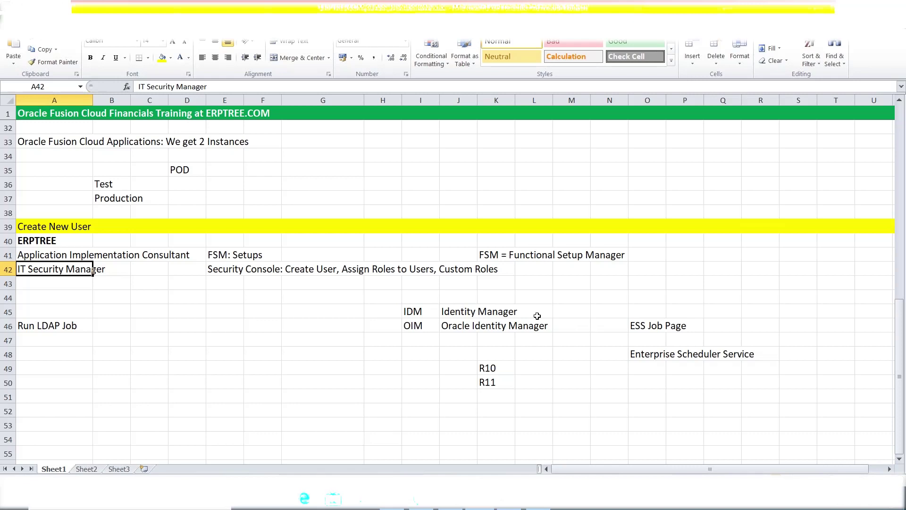
left_click(537, 315)
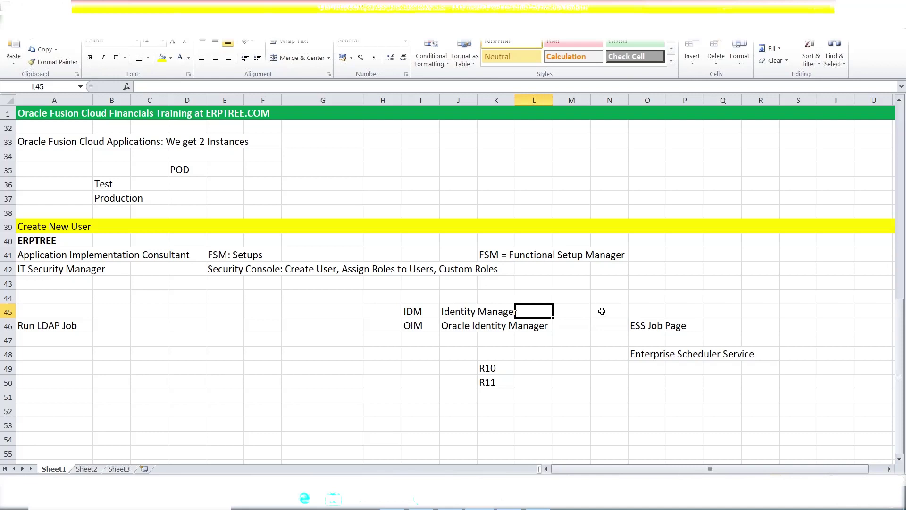
left_click(602, 311)
left_click(577, 317)
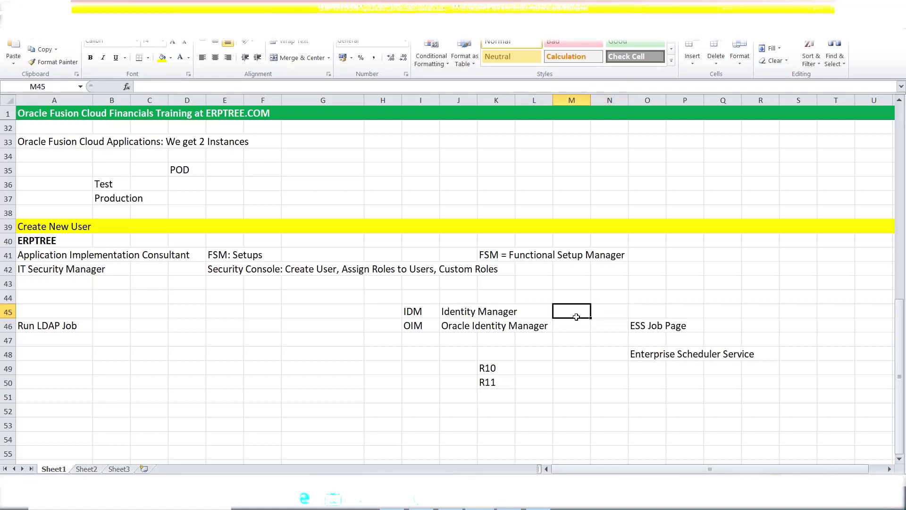
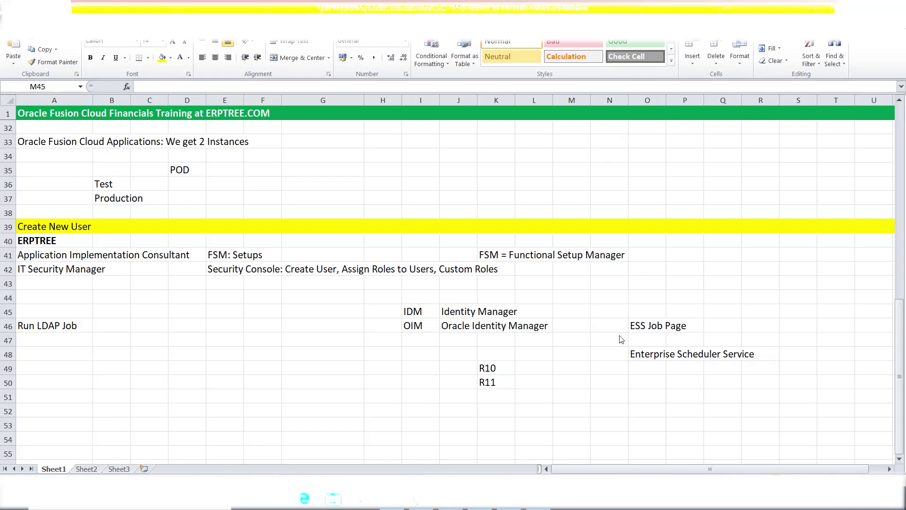
Type 'Product: Financials - GL, AP, AR , CM, FA' into cell M52 below the R11 note
scroll(558, 300, "down", 3)
left_click(566, 290)
left_click(567, 284)
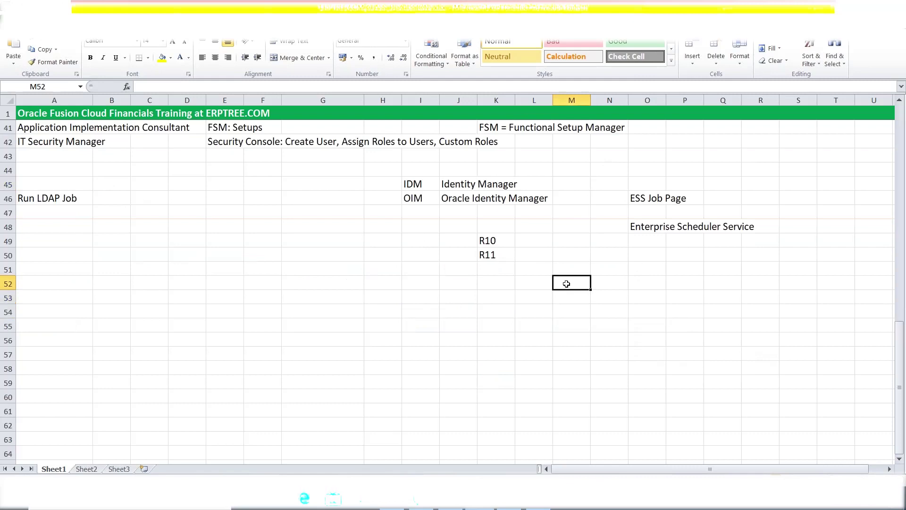
type("Produc")
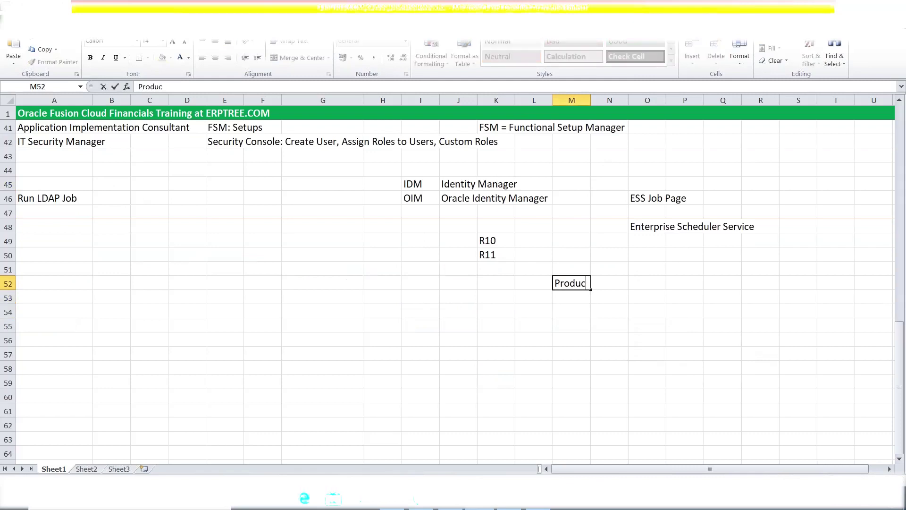
type("t: Financials")
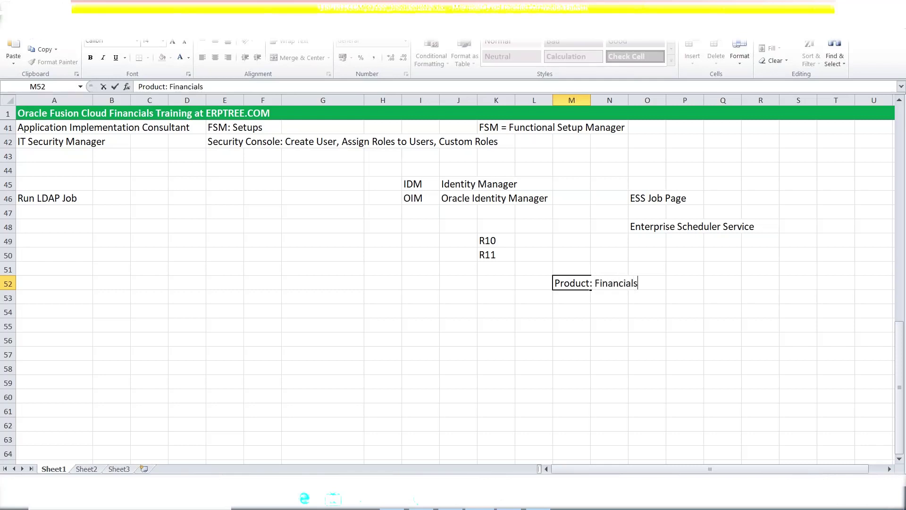
type(" - GL, AP, AR , CM, FA")
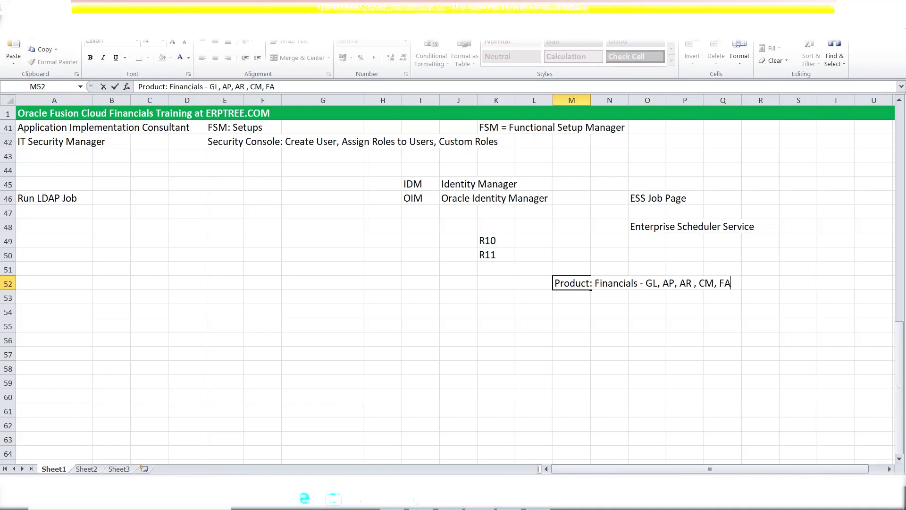
Commit the M52 product note and enter 'Requirement' in cell M54
left_click(661, 327)
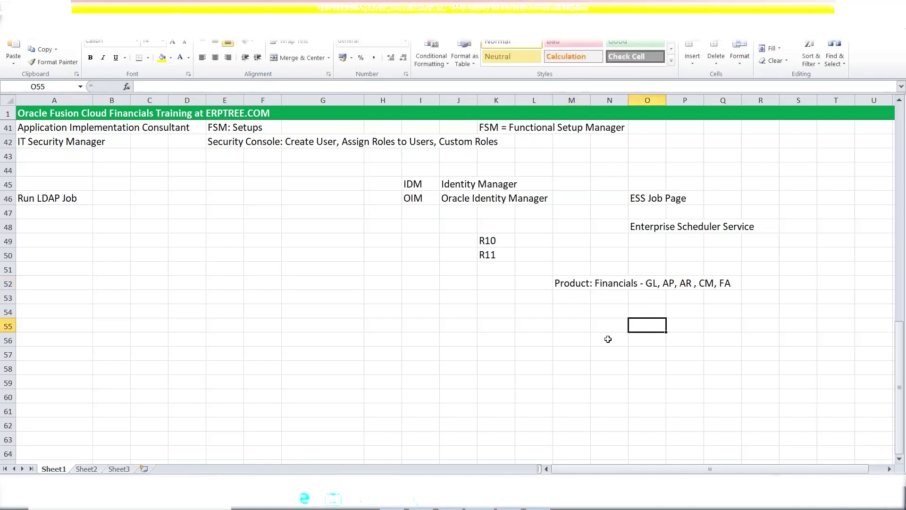
left_click(583, 314)
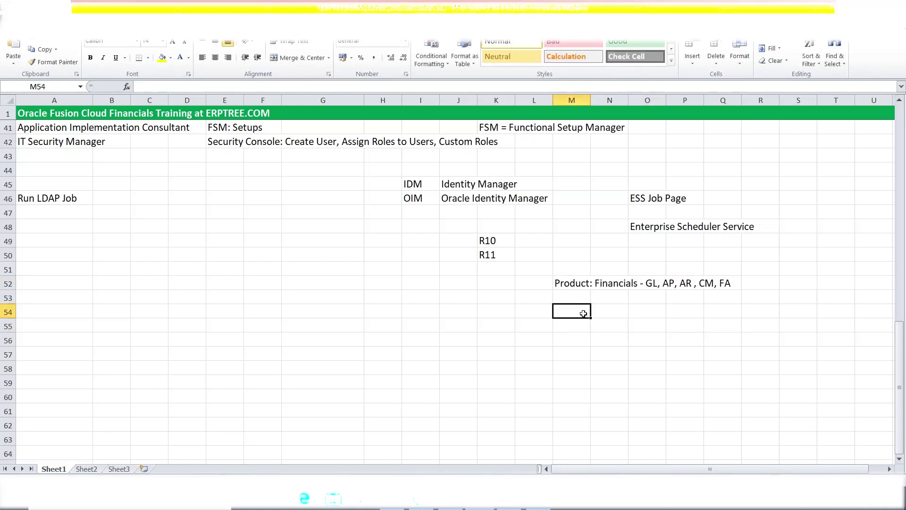
type("Require")
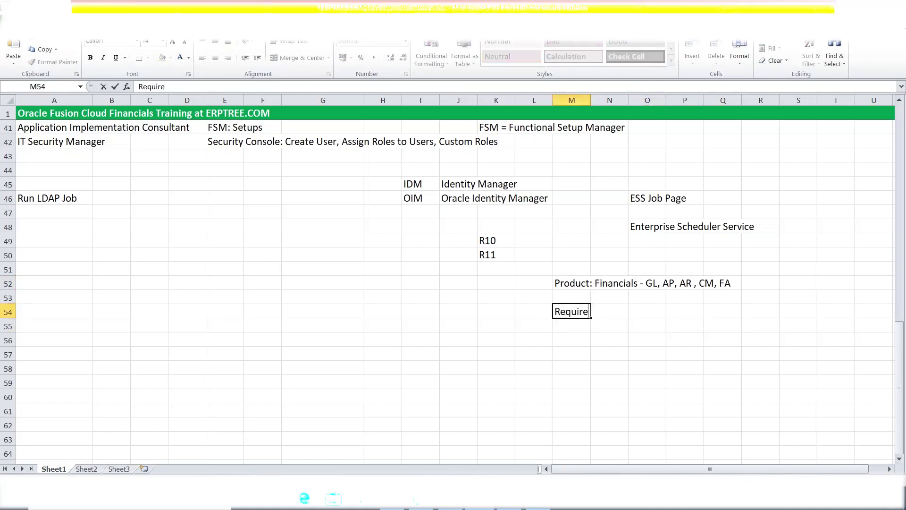
type("ment")
left_click(690, 256)
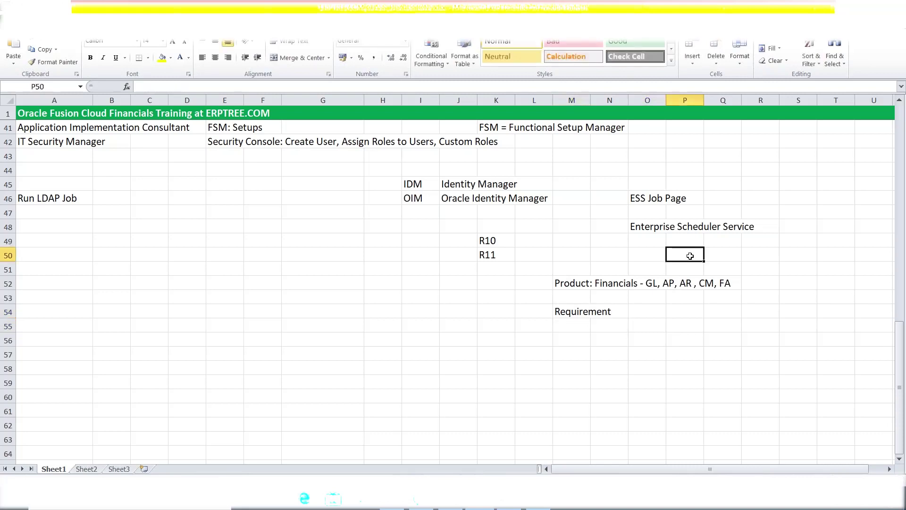
left_click(573, 312)
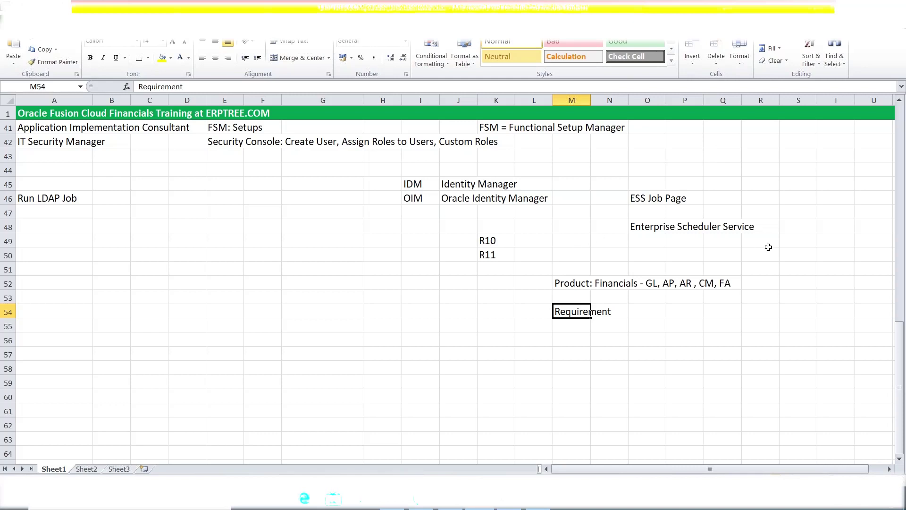
Select cell R48, moving away from the Requirement note
left_click(769, 224)
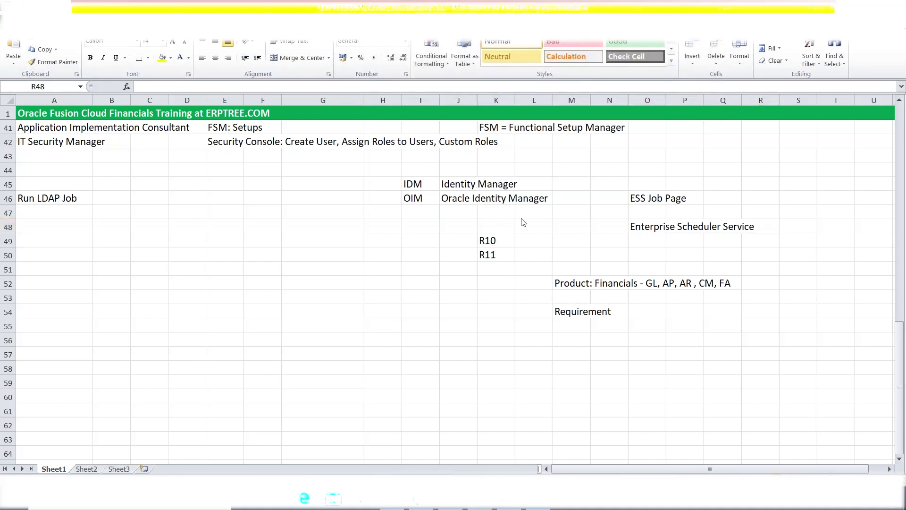
left_click(359, 325)
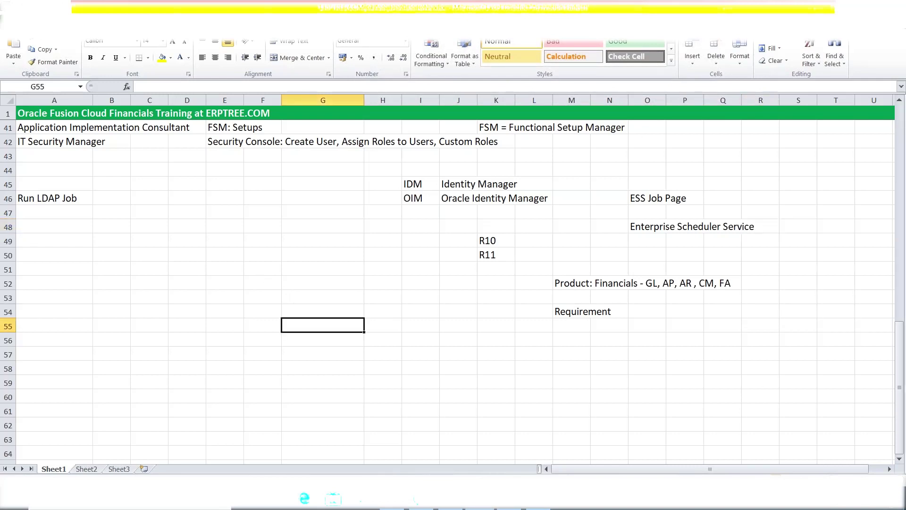
left_click(376, 354)
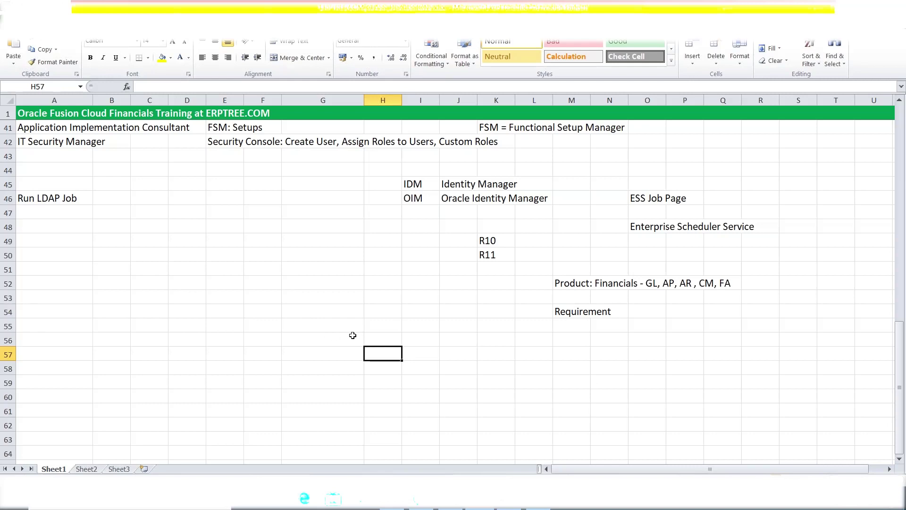
Enter 'FBDI Templates' in cell E53 and reselect that cell
left_click(208, 293)
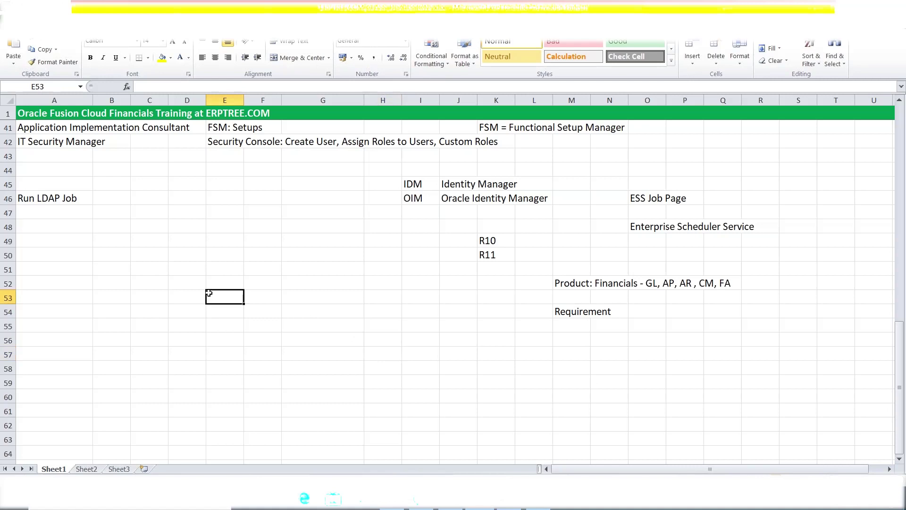
type("FBDI T")
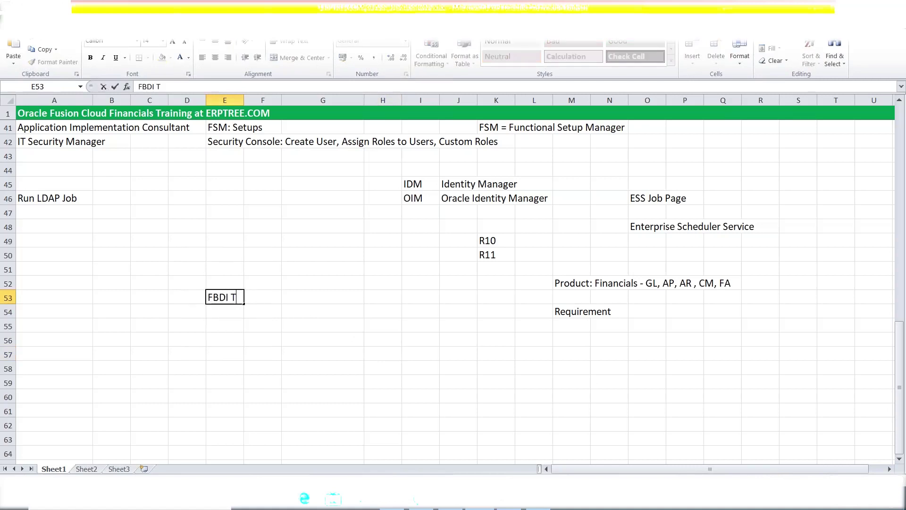
type("emplates")
left_click(235, 309)
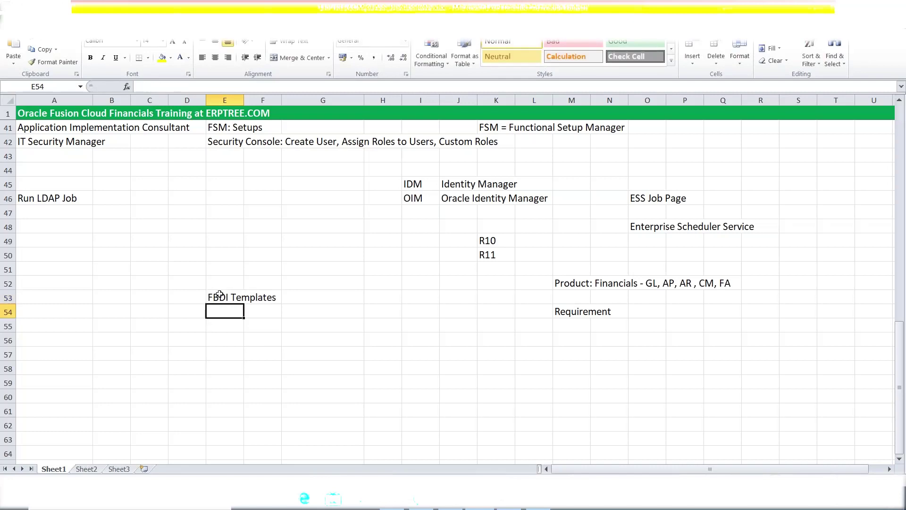
left_click(220, 294)
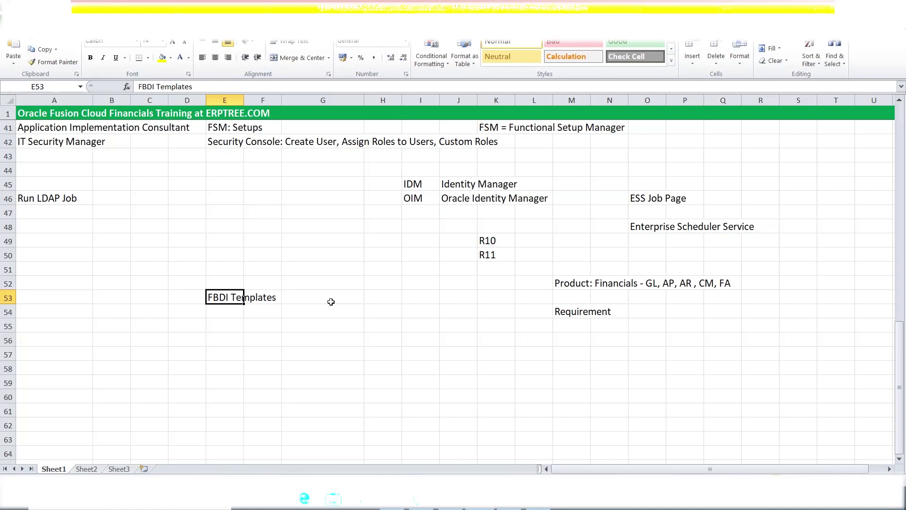
Enter 'ADFdi = WEB ADI' in cell G56 and start typing 'R1' in cell E59
left_click(285, 346)
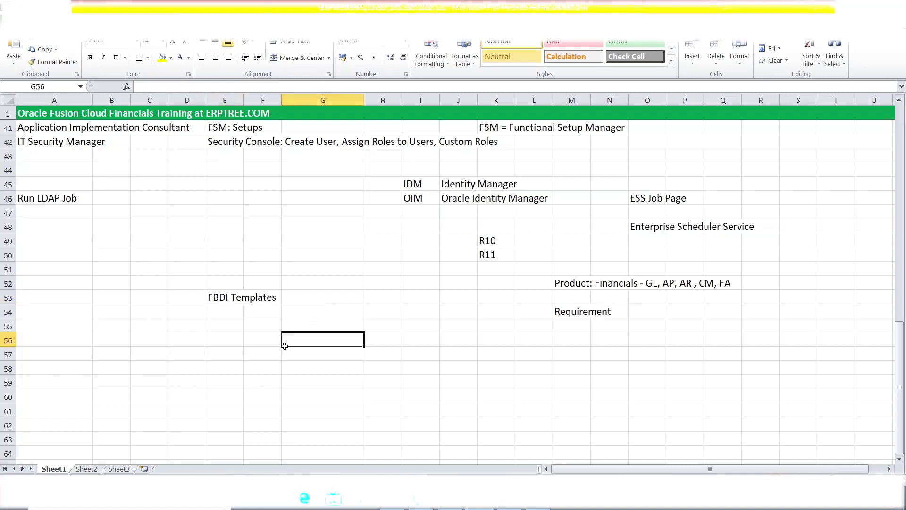
type("ADF")
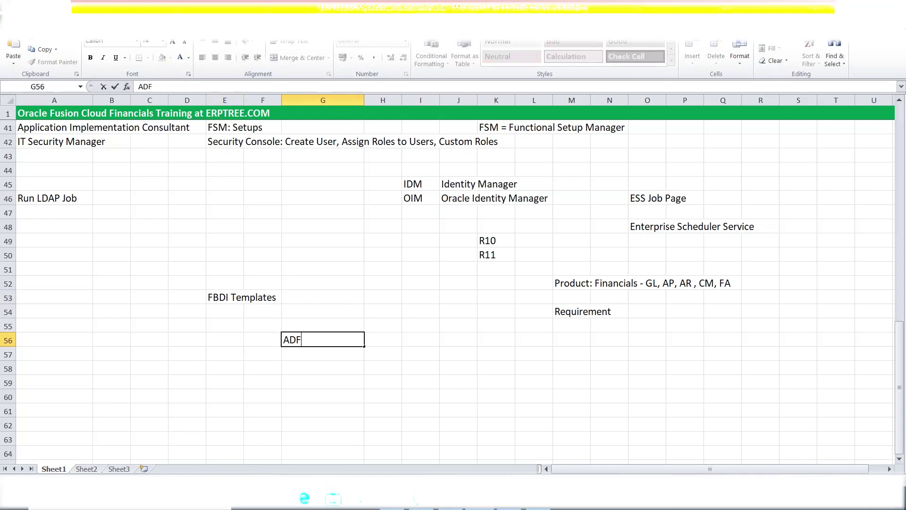
type("di = WEB ADI")
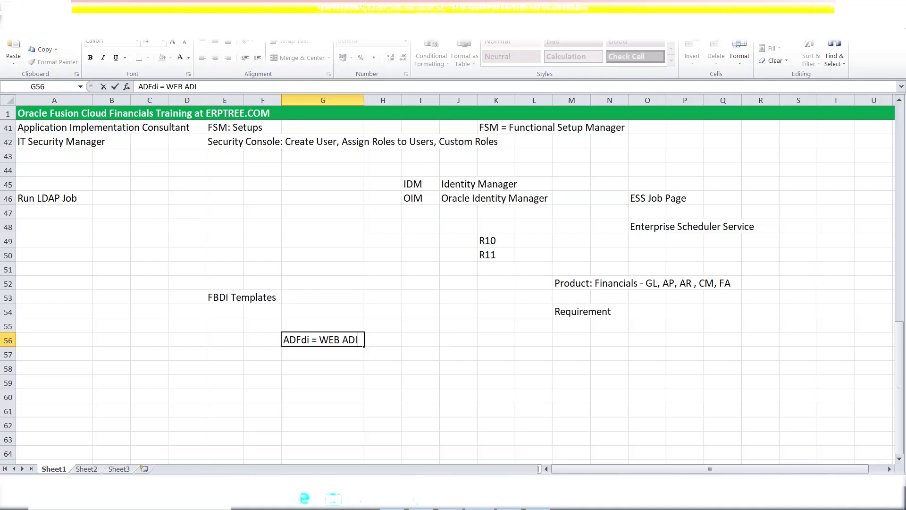
left_click(211, 299)
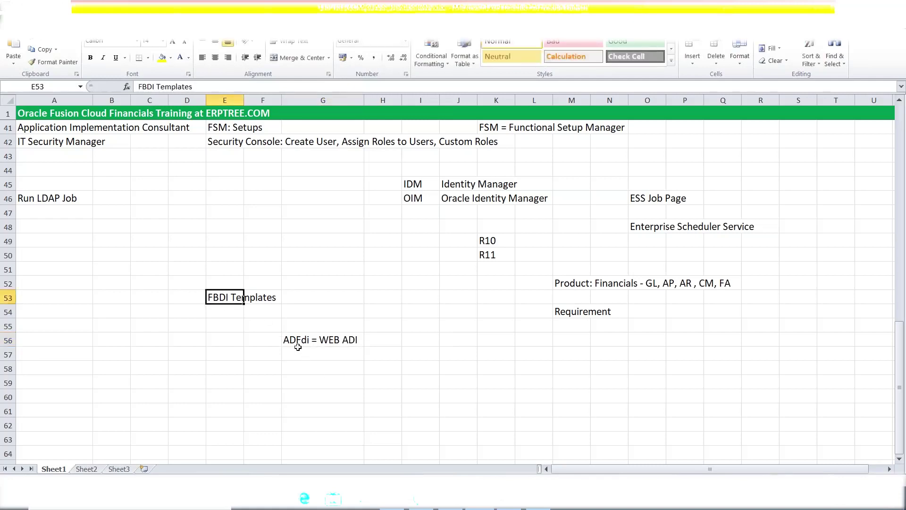
left_click(236, 376)
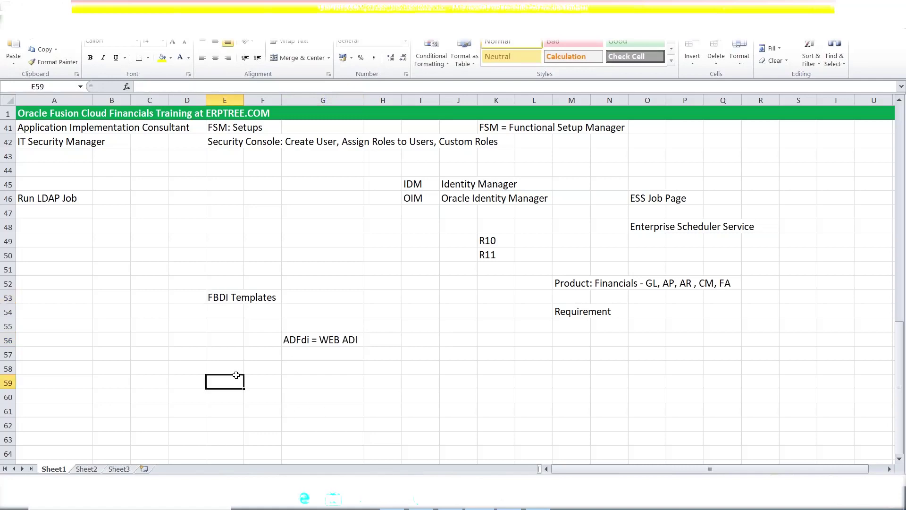
type("R1")
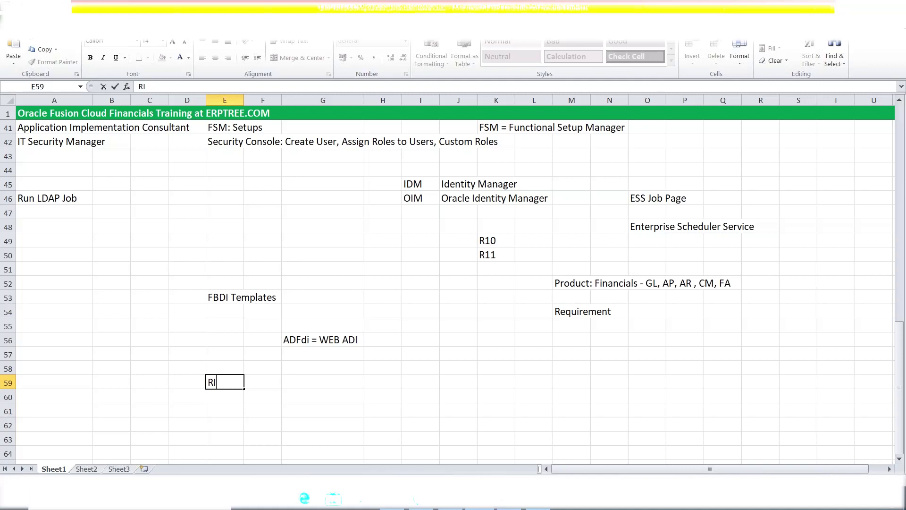
Clear block E52:G59, removing the FBDI Templates, ADFdi = WEB ADI and R1 notes
left_click(409, 335)
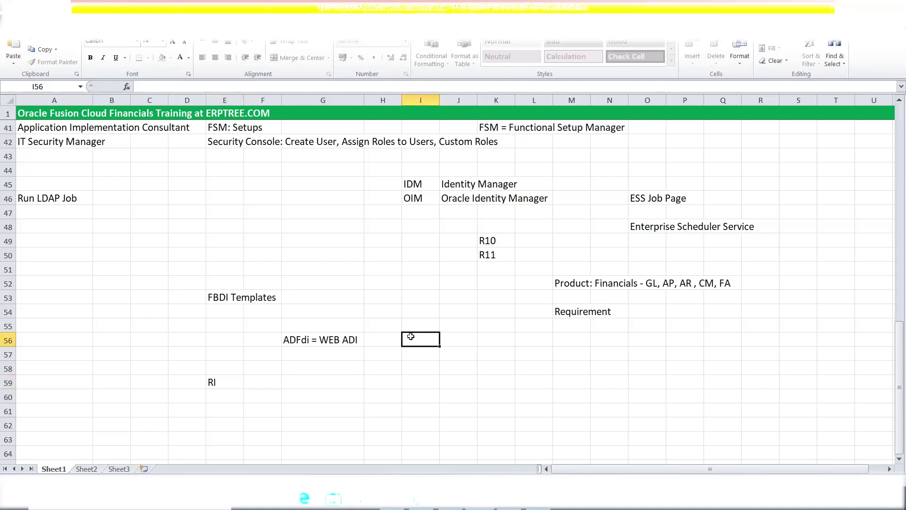
left_click_drag(233, 296, 329, 383)
key("Delete")
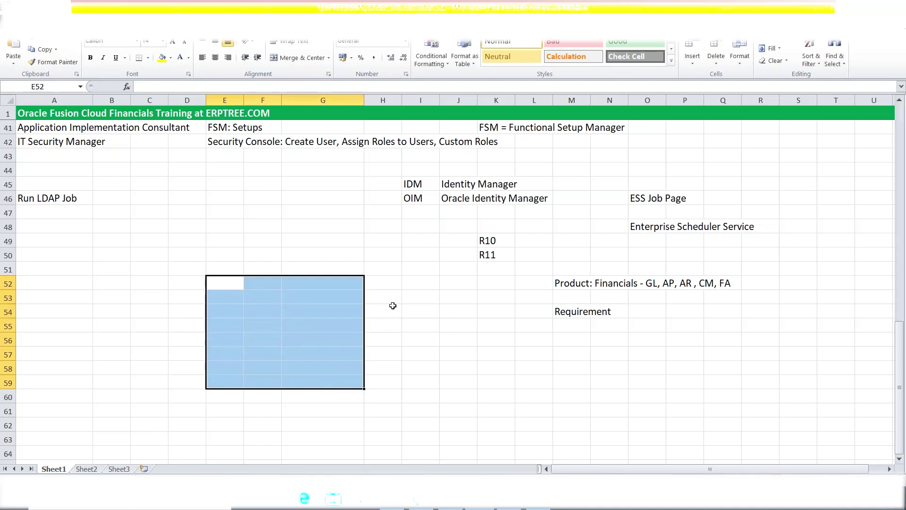
left_click(393, 305)
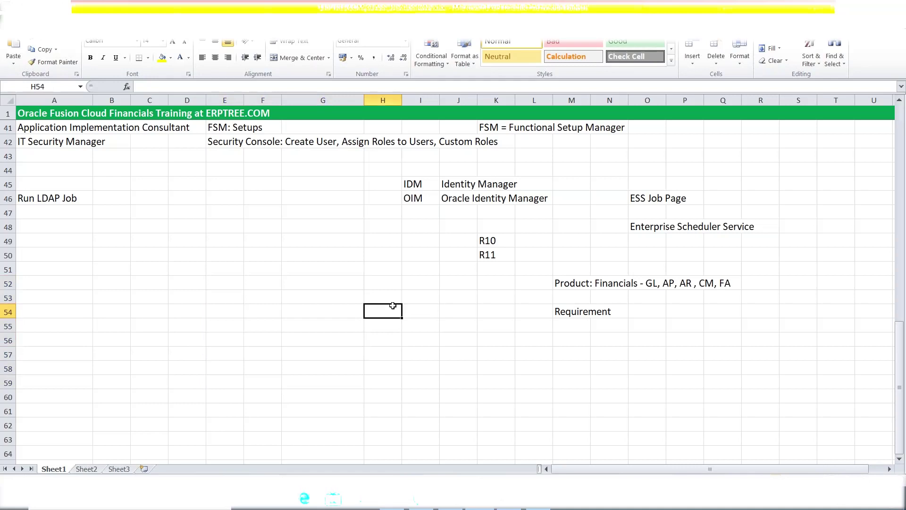
scroll(392, 305, "up", 1)
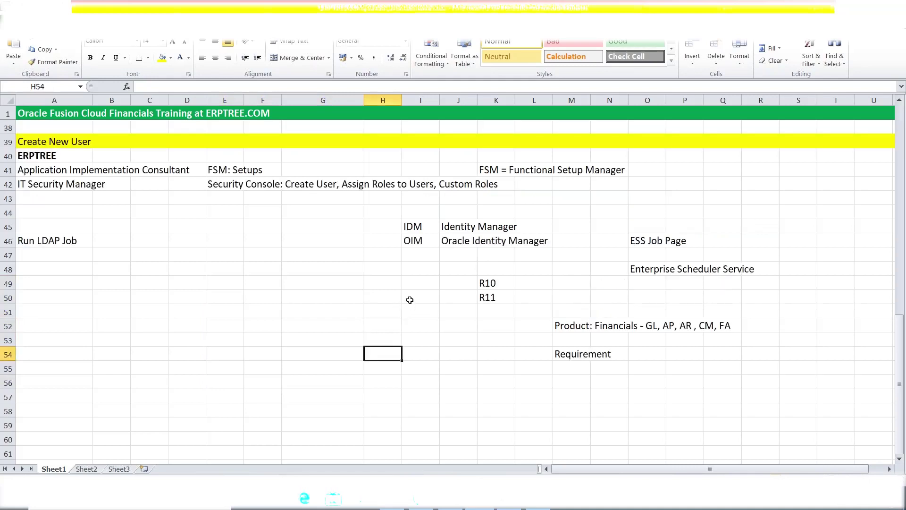